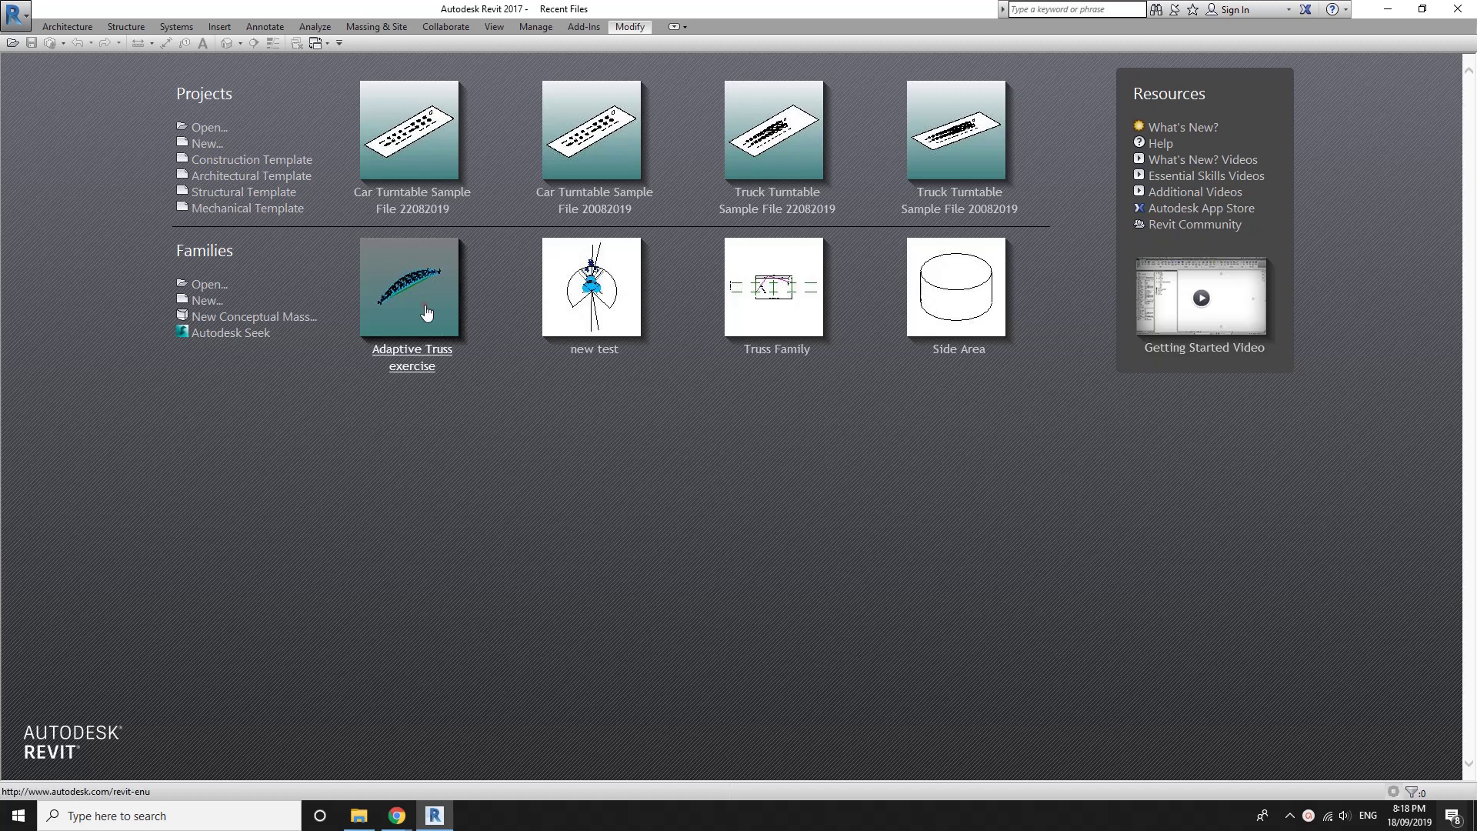
# Open the Adaptive Truss exercise family, select an end adaptive point, and show its D and Offset type parameters
pyautogui.click(454, 356)
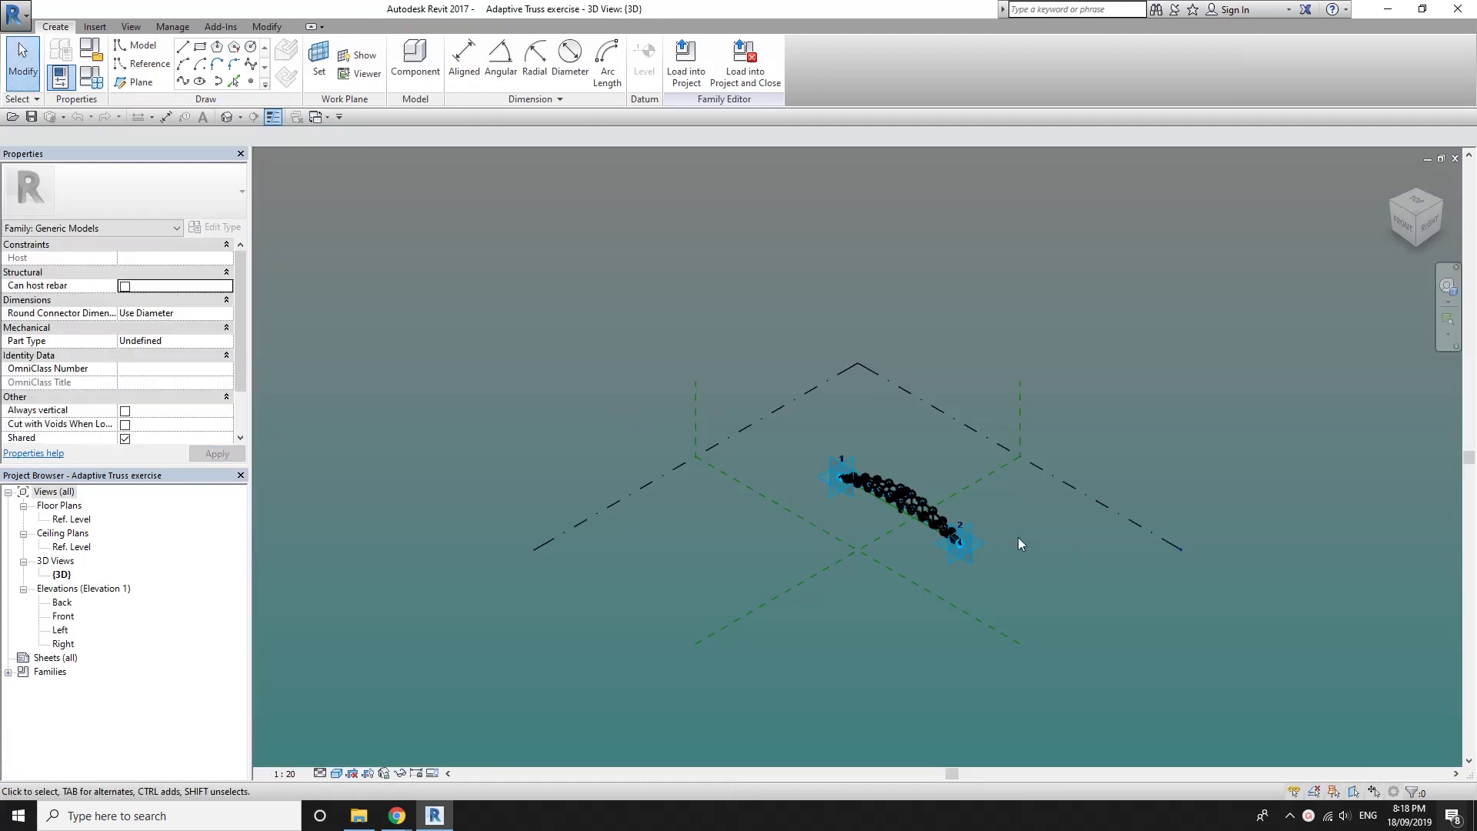
pyautogui.scroll(4, 1018, 544)
pyautogui.scroll(4, 911, 525)
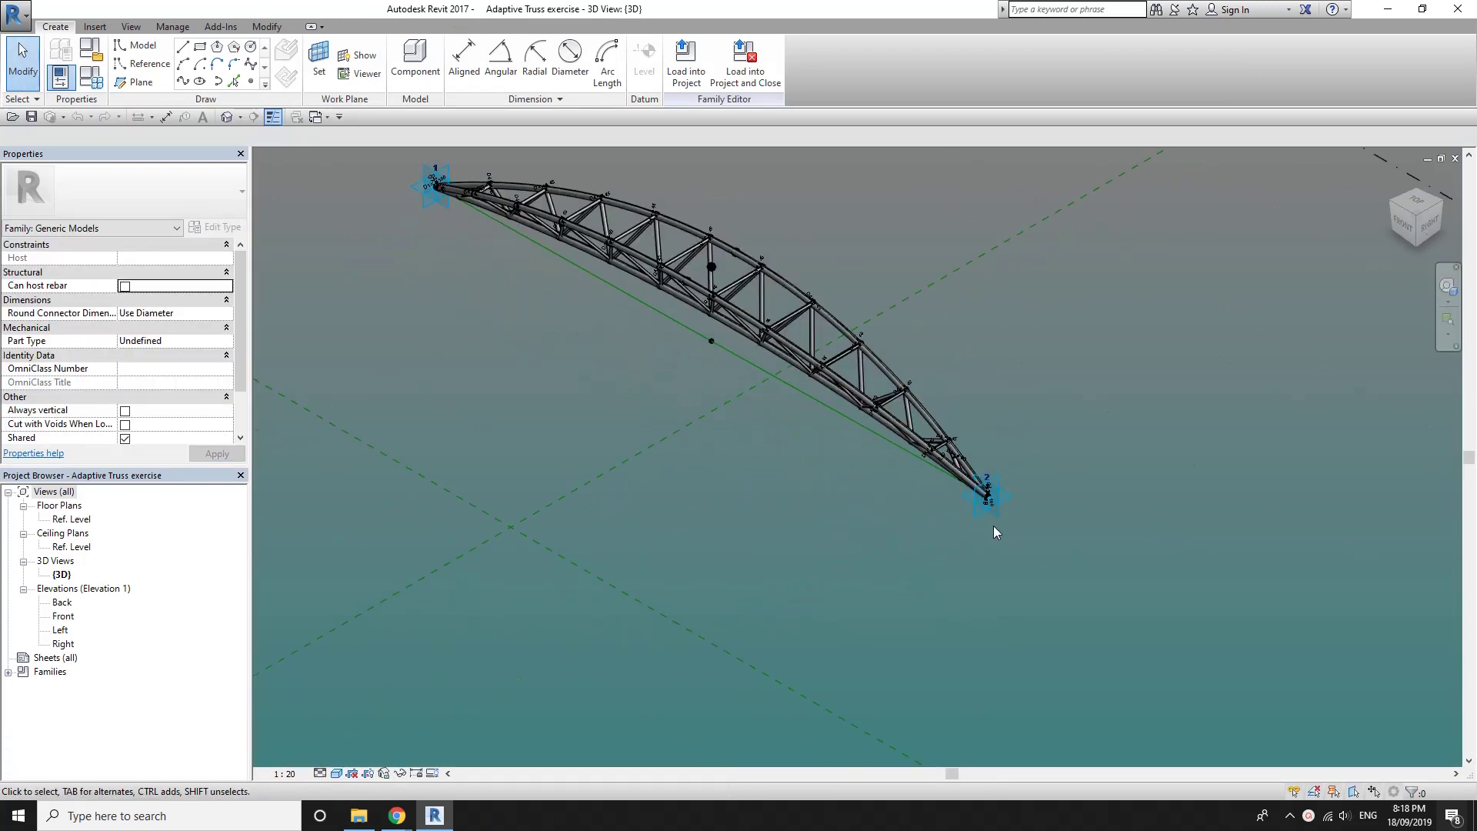
pyautogui.click(990, 500)
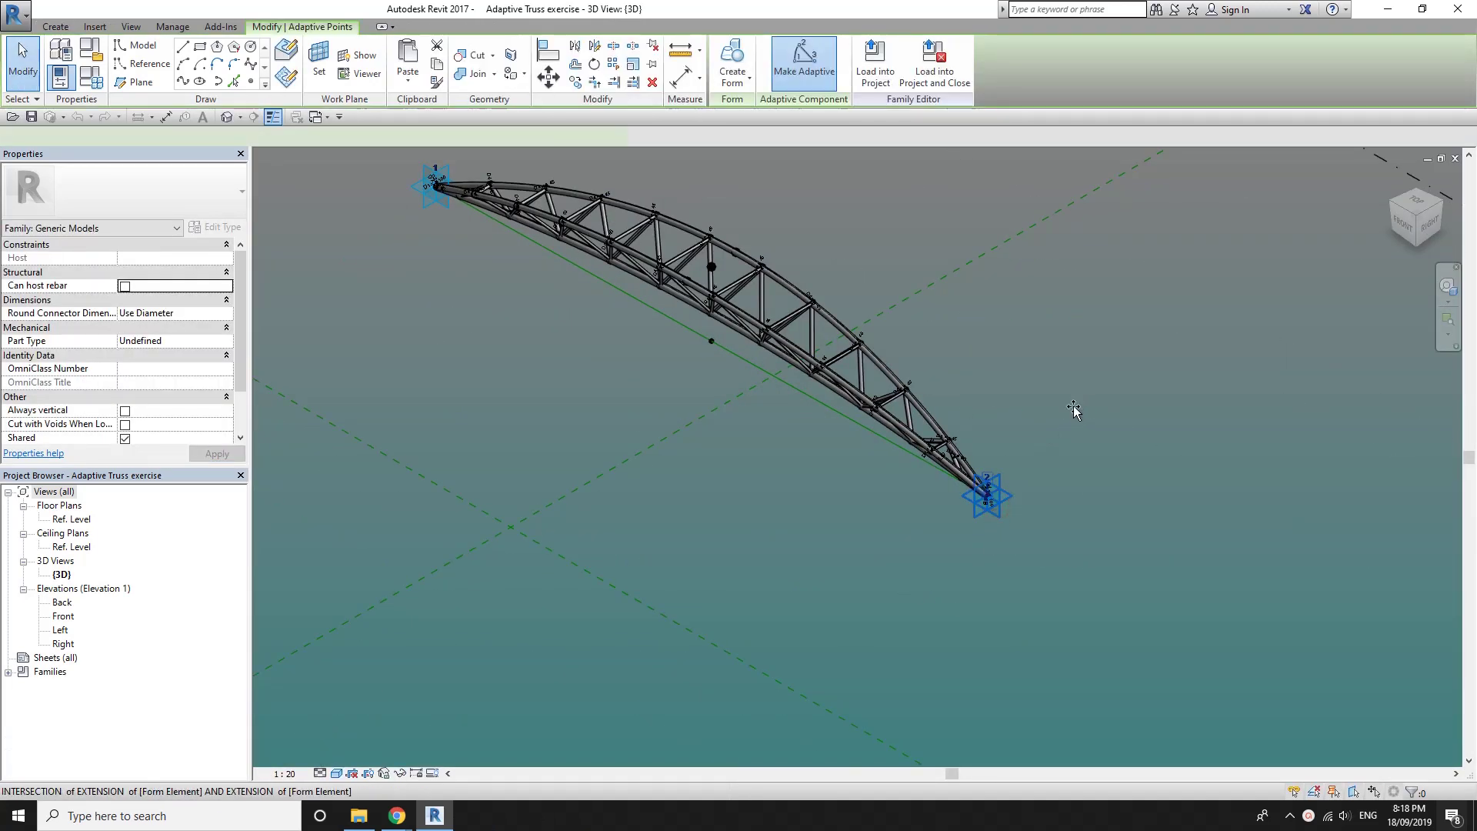
pyautogui.keyDown('shift'); pyautogui.moveTo(1074, 410); pyautogui.dragTo(808, 377, button='middle'); pyautogui.keyUp('shift')
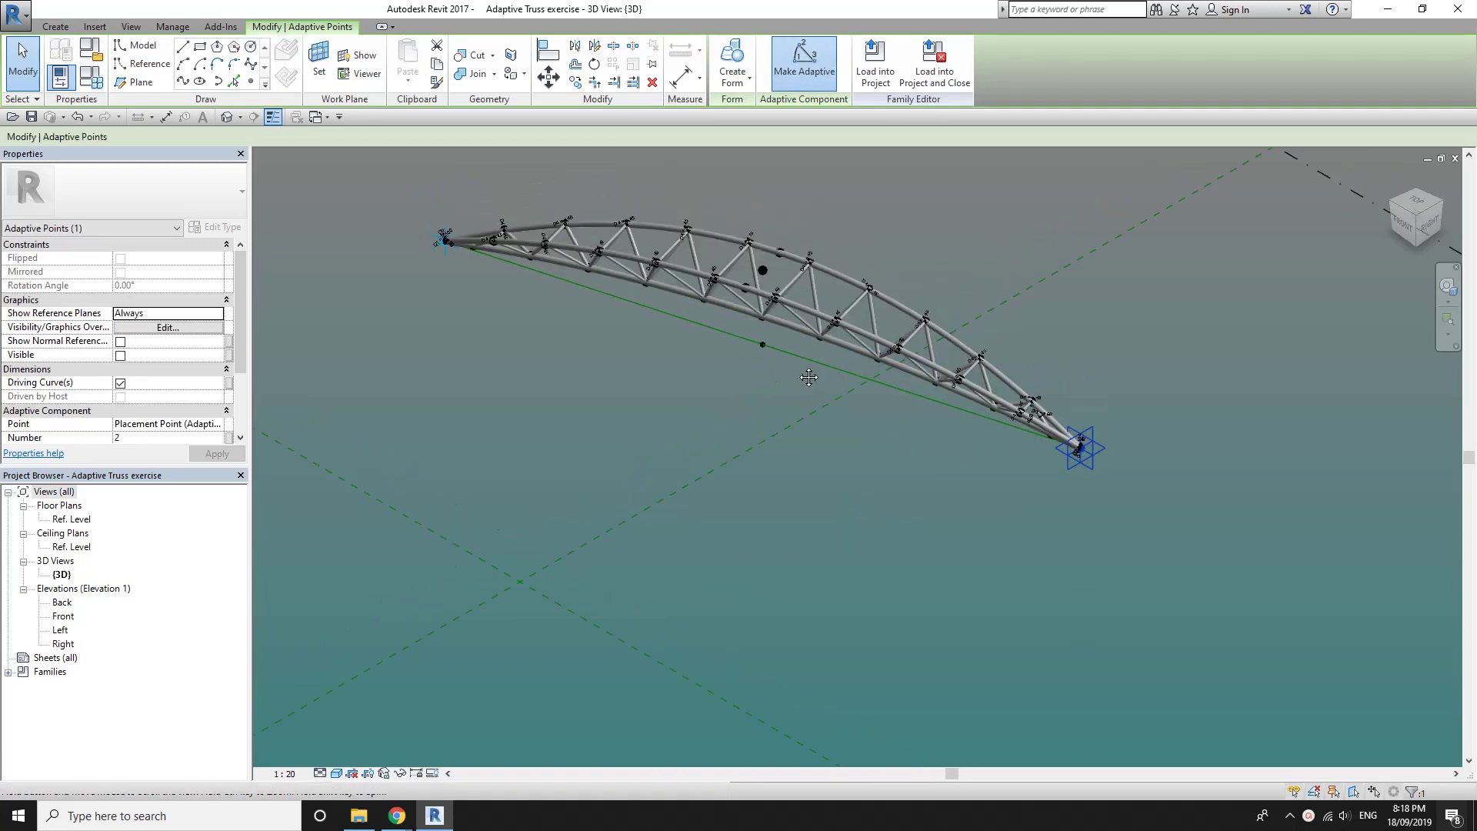
pyautogui.click(86, 80)
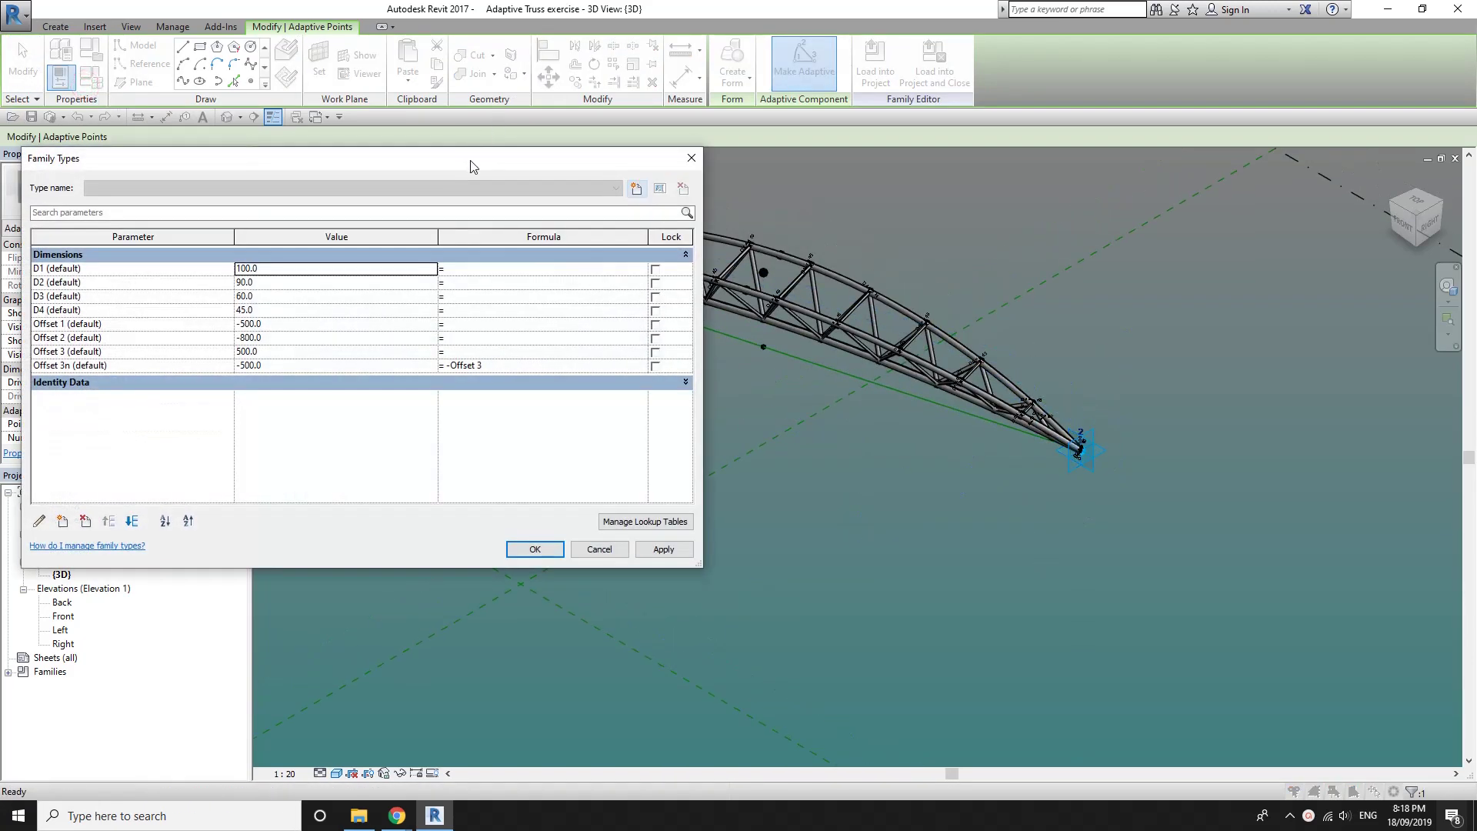
# Set Offset 2 to -2000 and Offset 3 to 1200 in Family Types to raise the truss arch
pyautogui.moveTo(474, 167); pyautogui.dragTo(475, 280)
pyautogui.click(300, 451)
pyautogui.write('-2000')
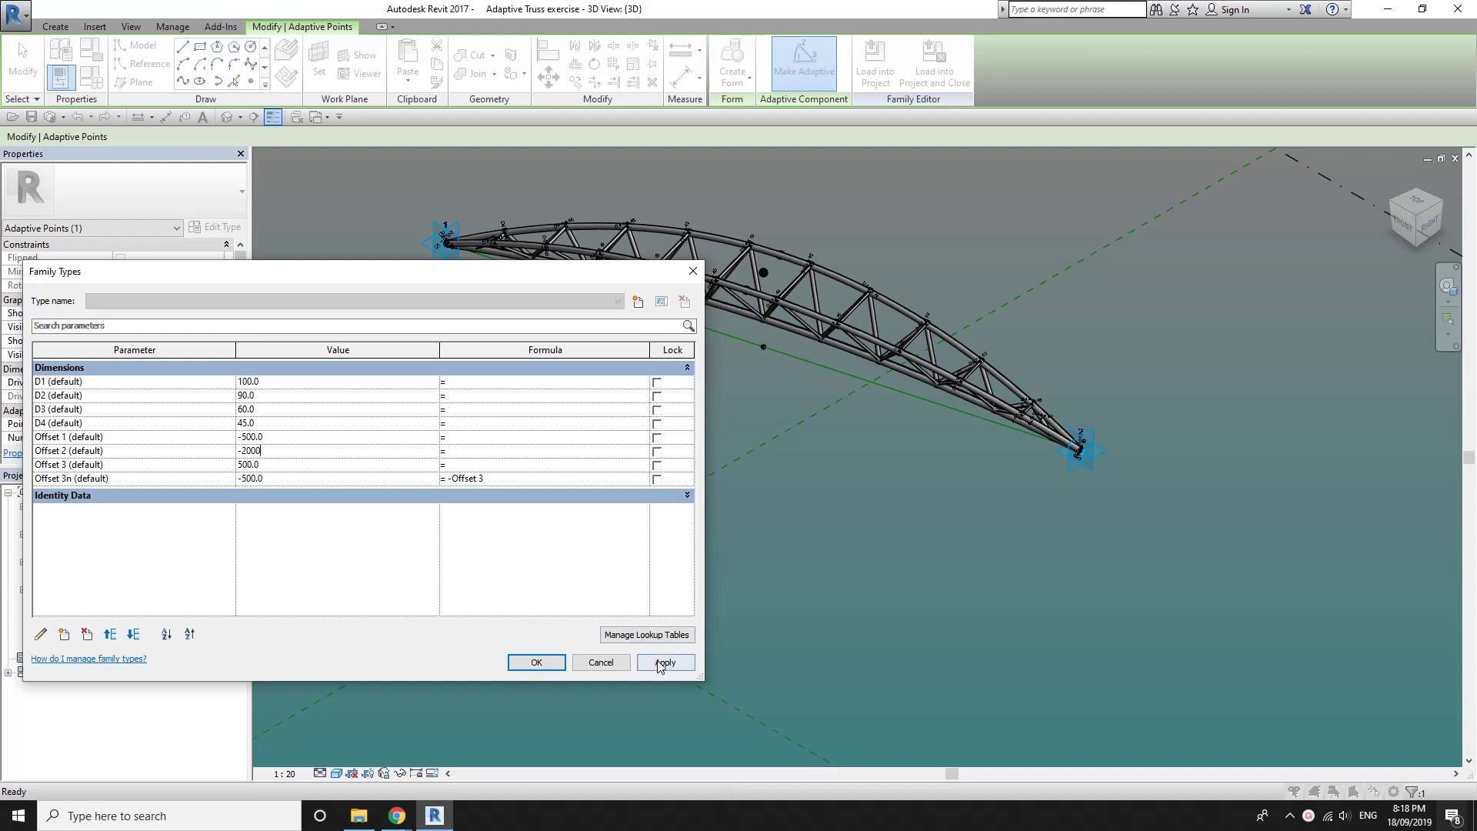
pyautogui.click(658, 667)
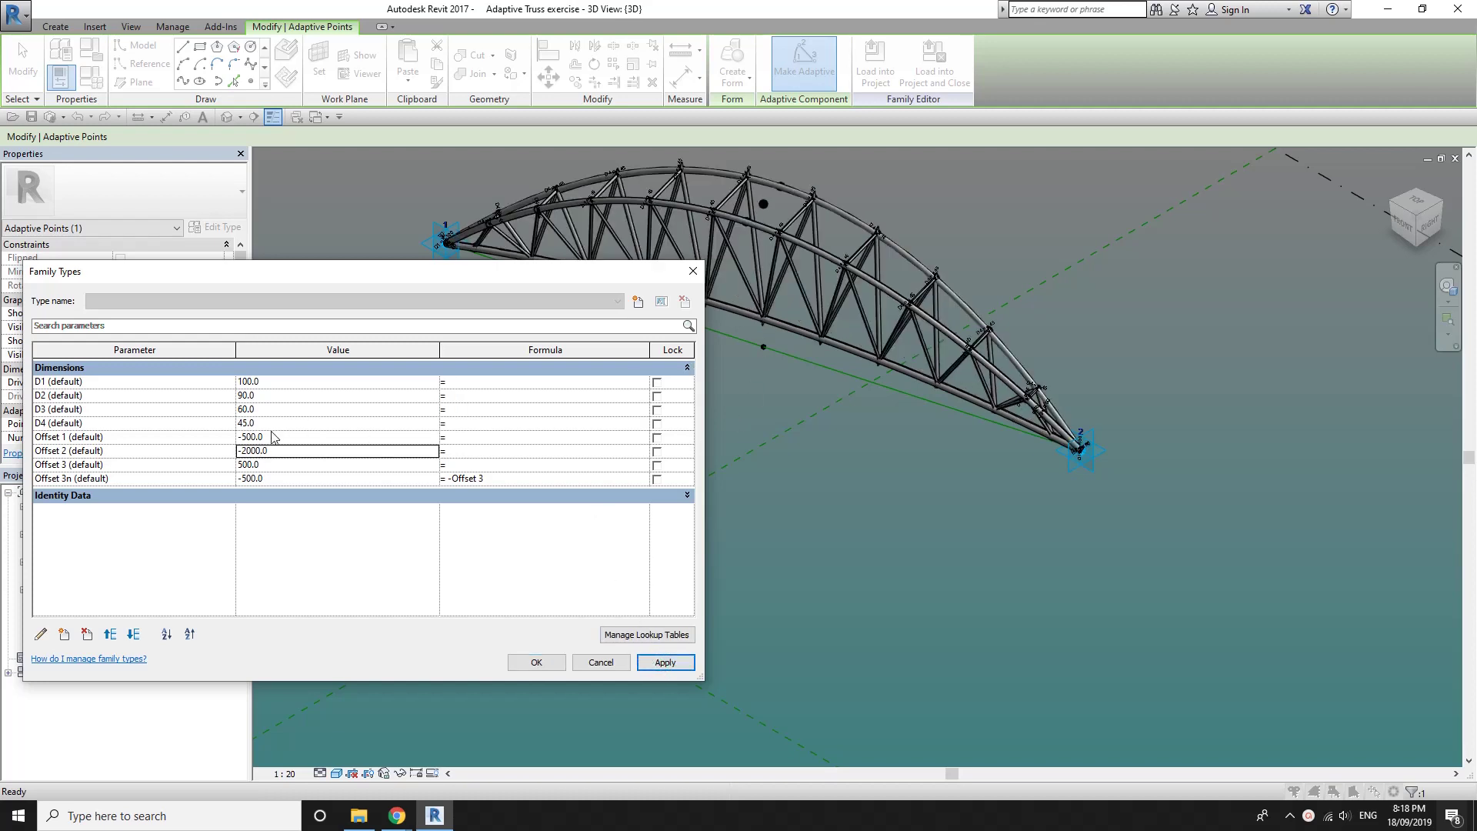
pyautogui.click(274, 464)
pyautogui.write('1200')
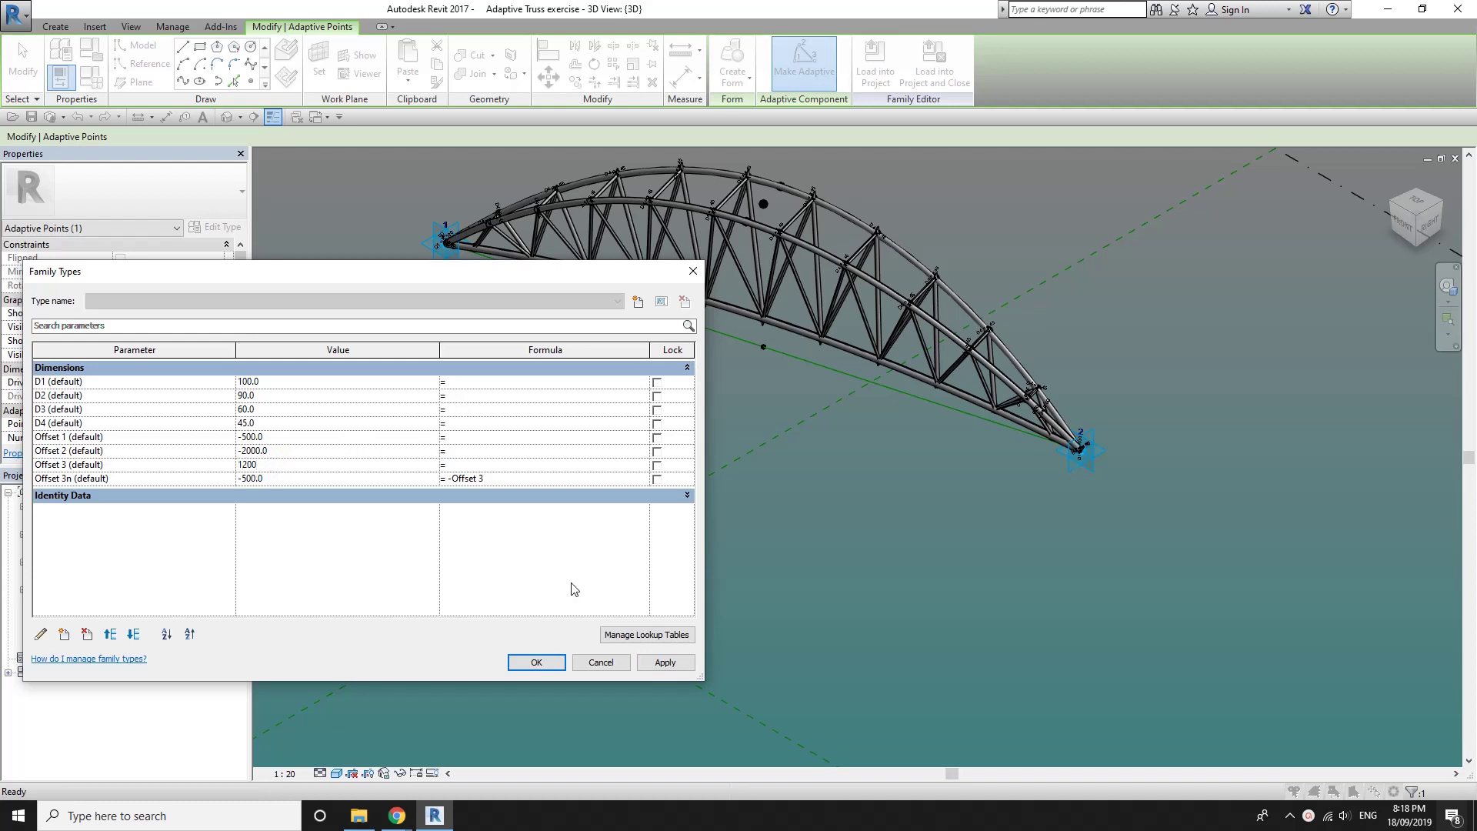
pyautogui.click(654, 668)
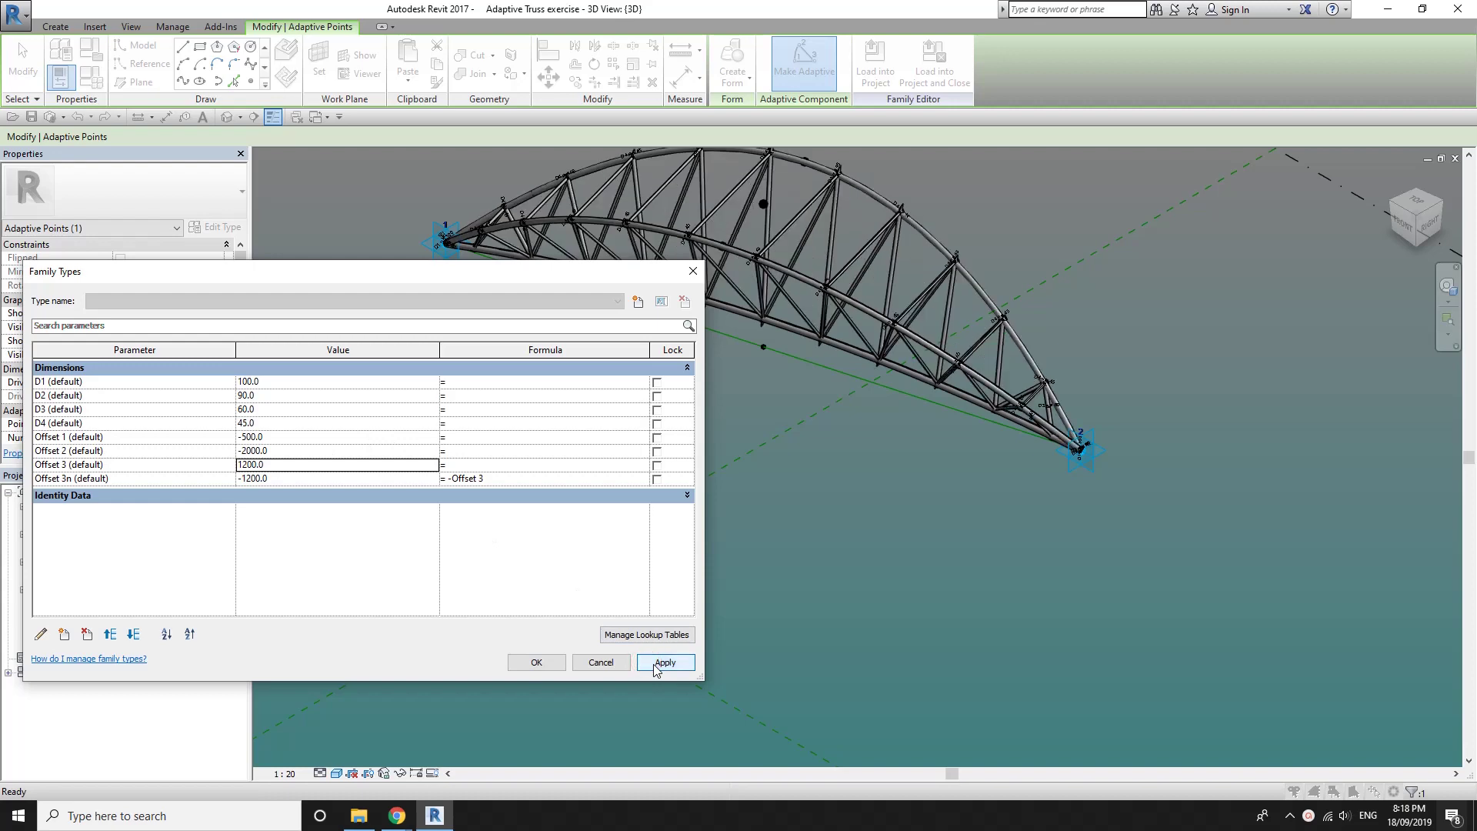
pyautogui.click(536, 662)
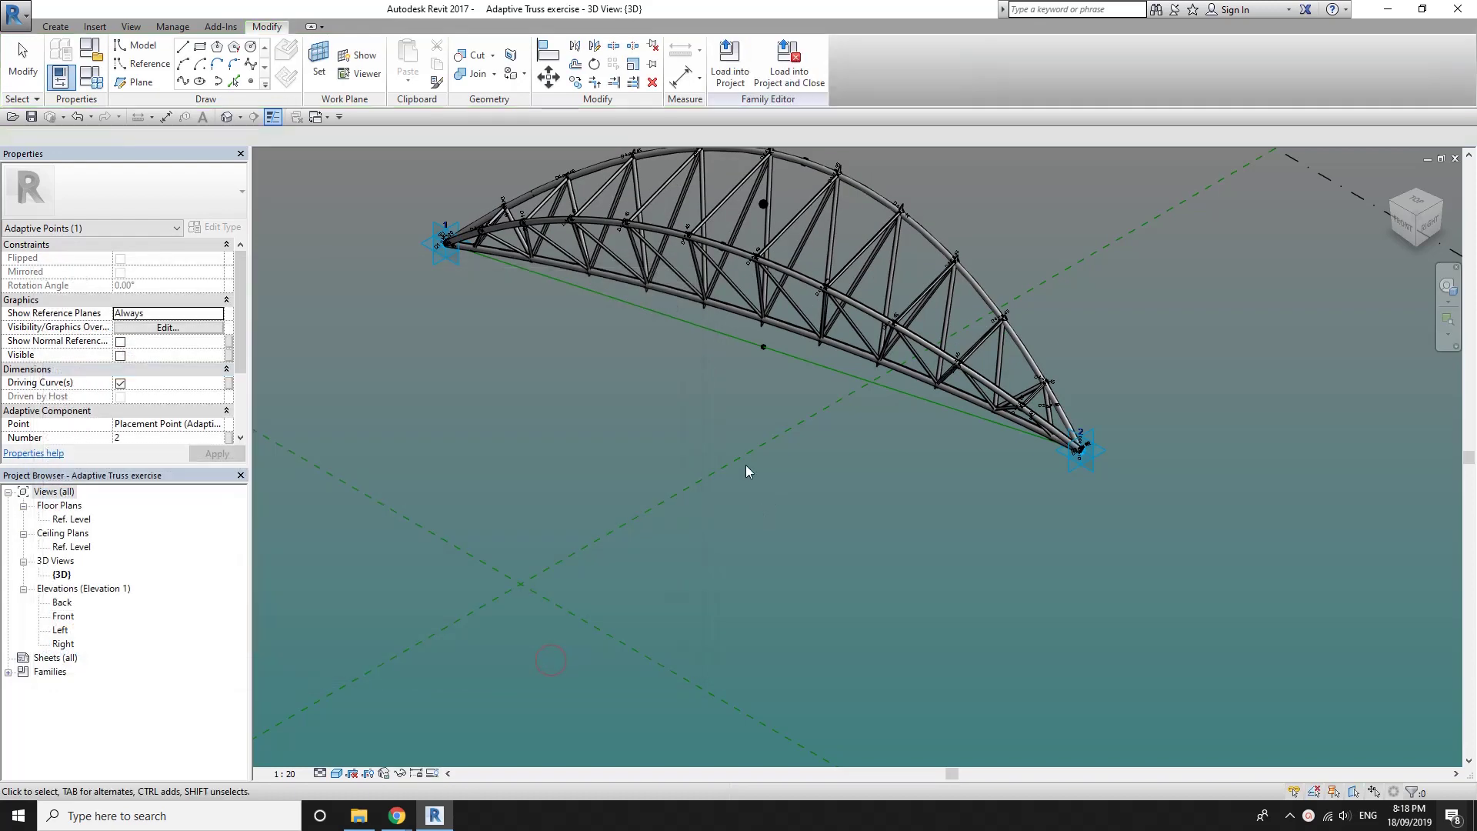
pyautogui.moveTo(746, 465); pyautogui.dragTo(725, 581, button='middle')
pyautogui.click(1455, 158)
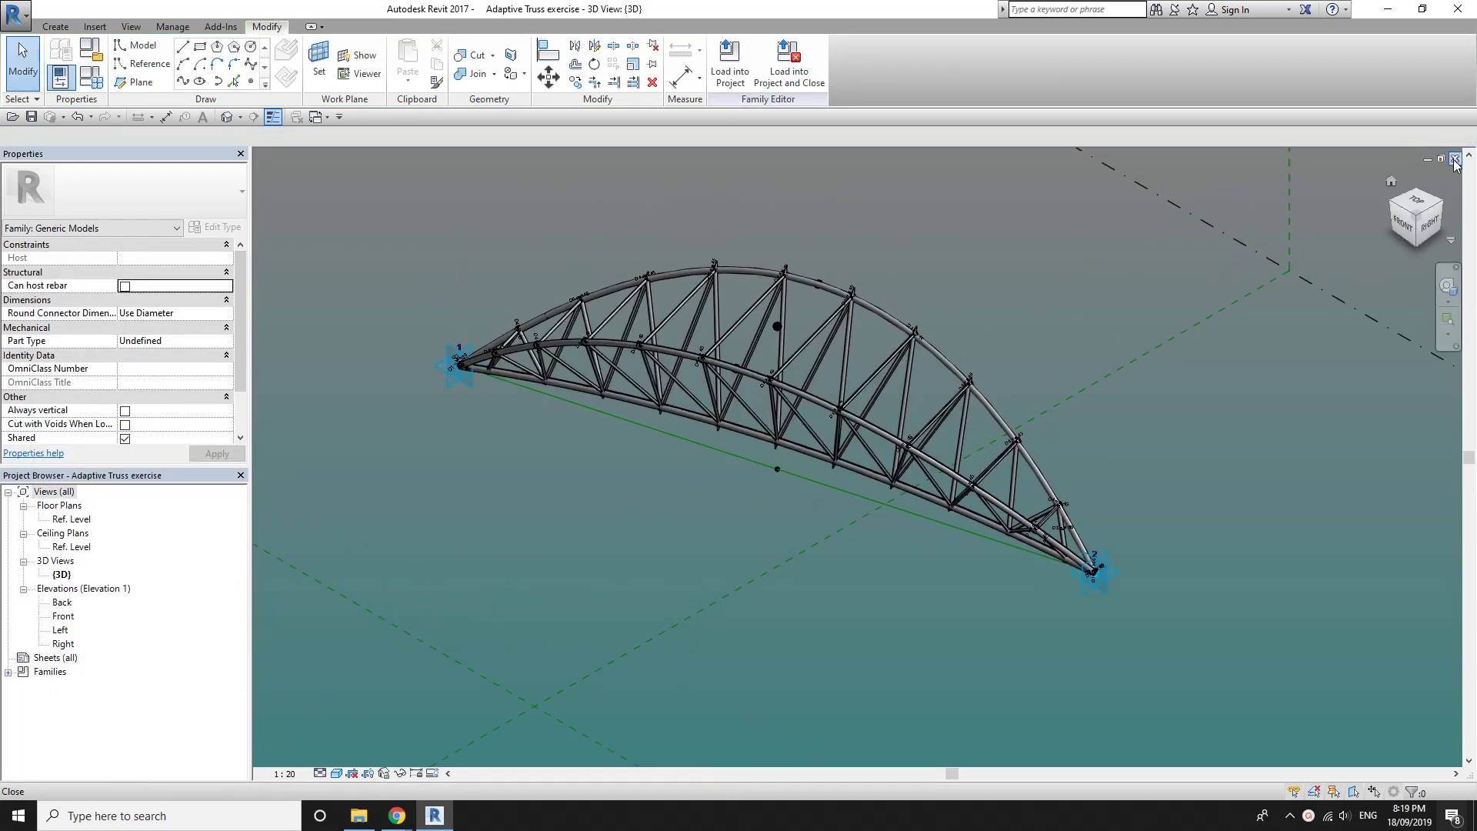
# Discard the truss family changes and create Family2 from a Metric Generic Model template
pyautogui.click(781, 419)
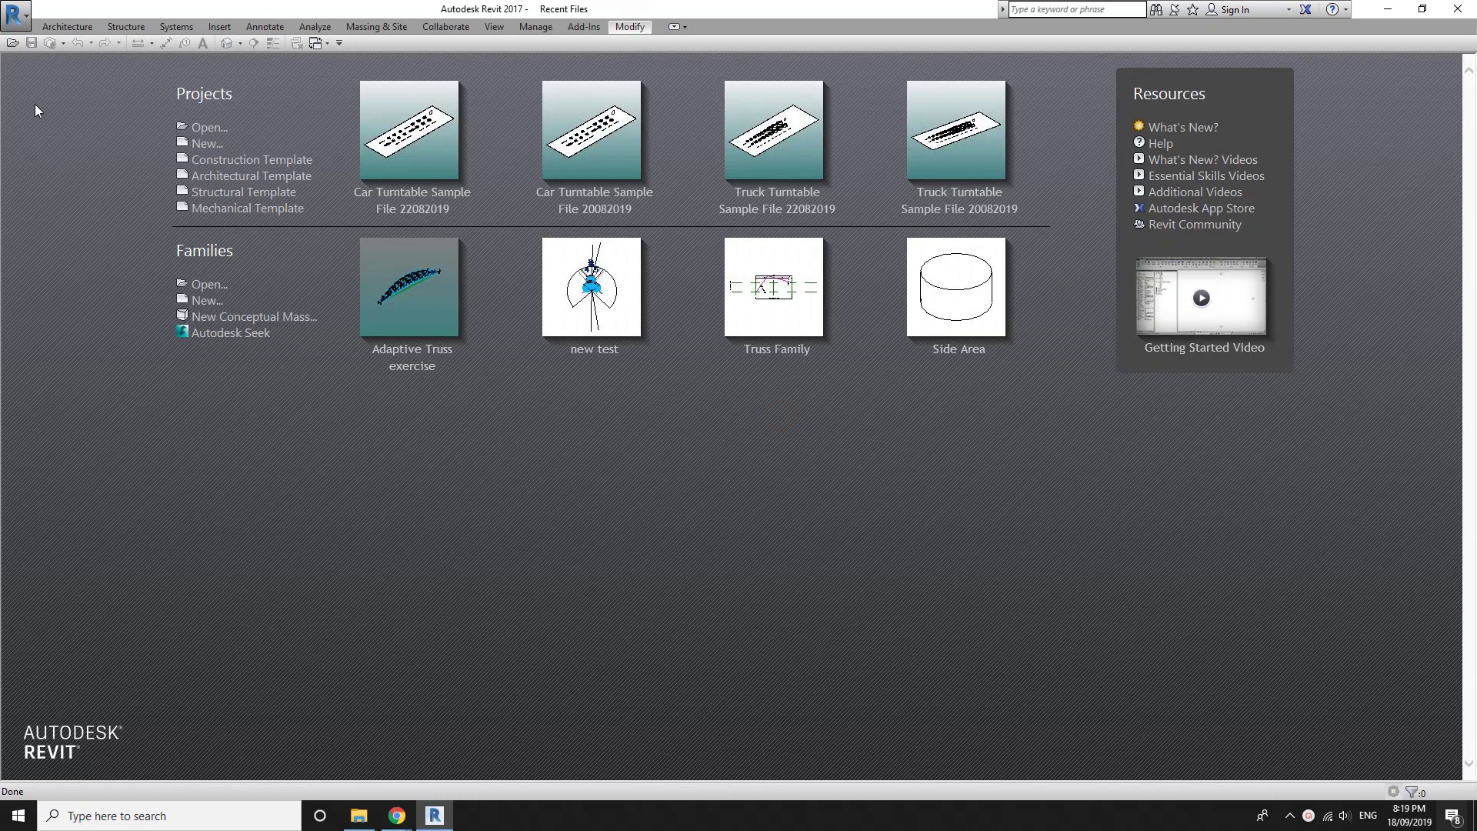
pyautogui.click(208, 300)
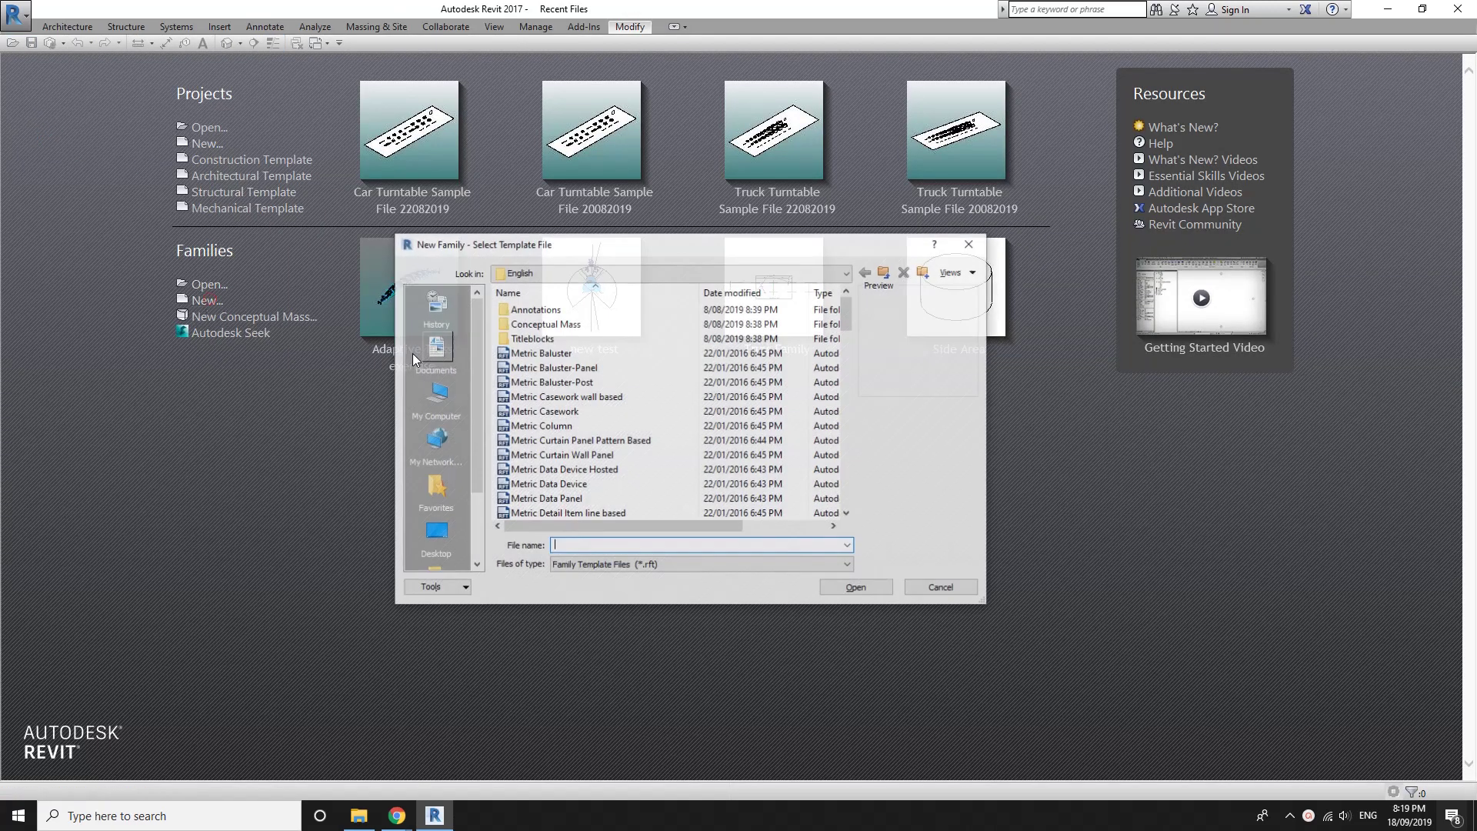
pyautogui.scroll(-4, 601, 442)
pyautogui.scroll(-4, 601, 443)
pyautogui.scroll(3, 608, 431)
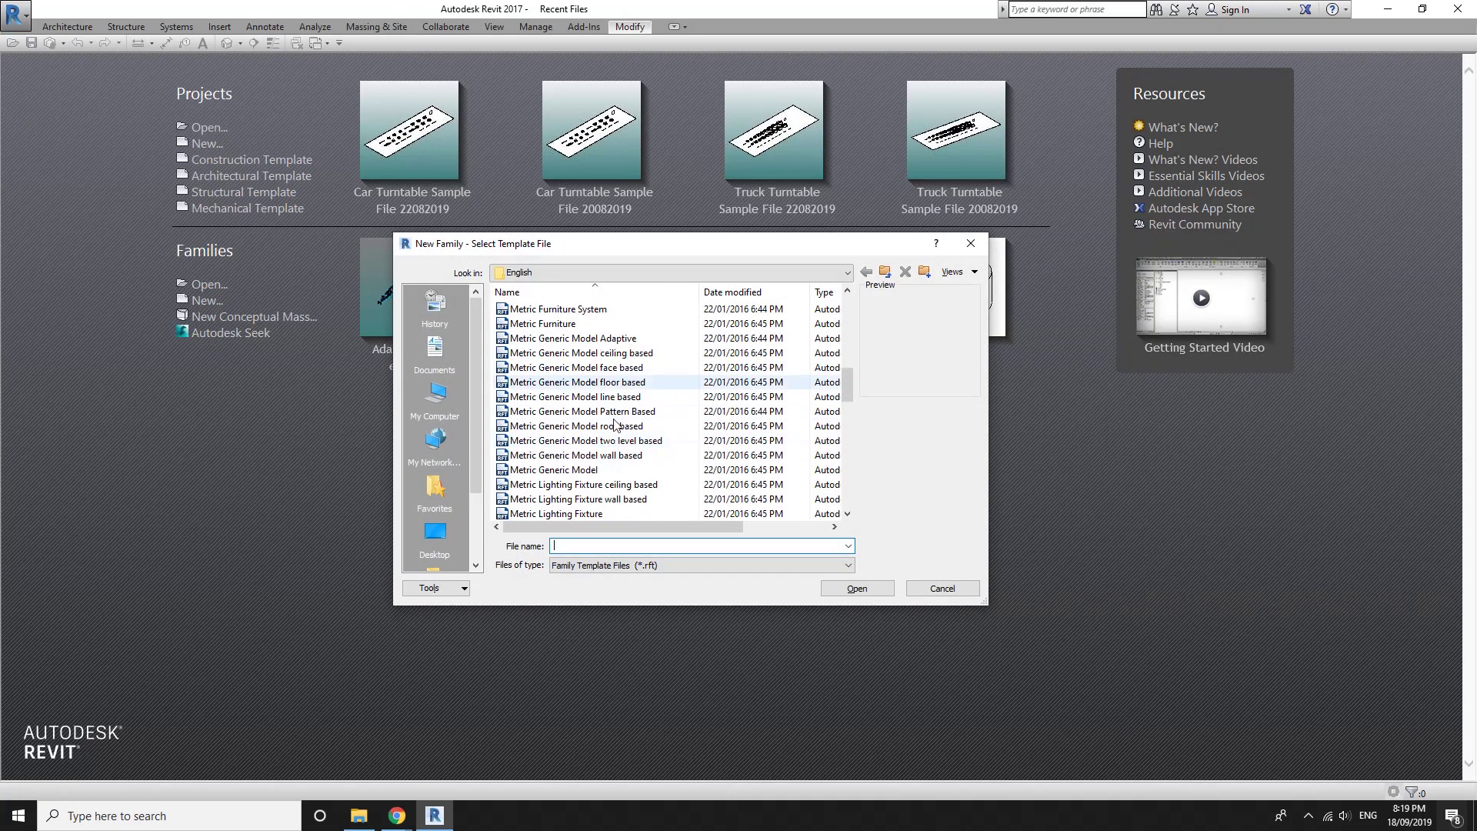
pyautogui.scroll(2, 613, 426)
pyautogui.doubleClick(619, 340)
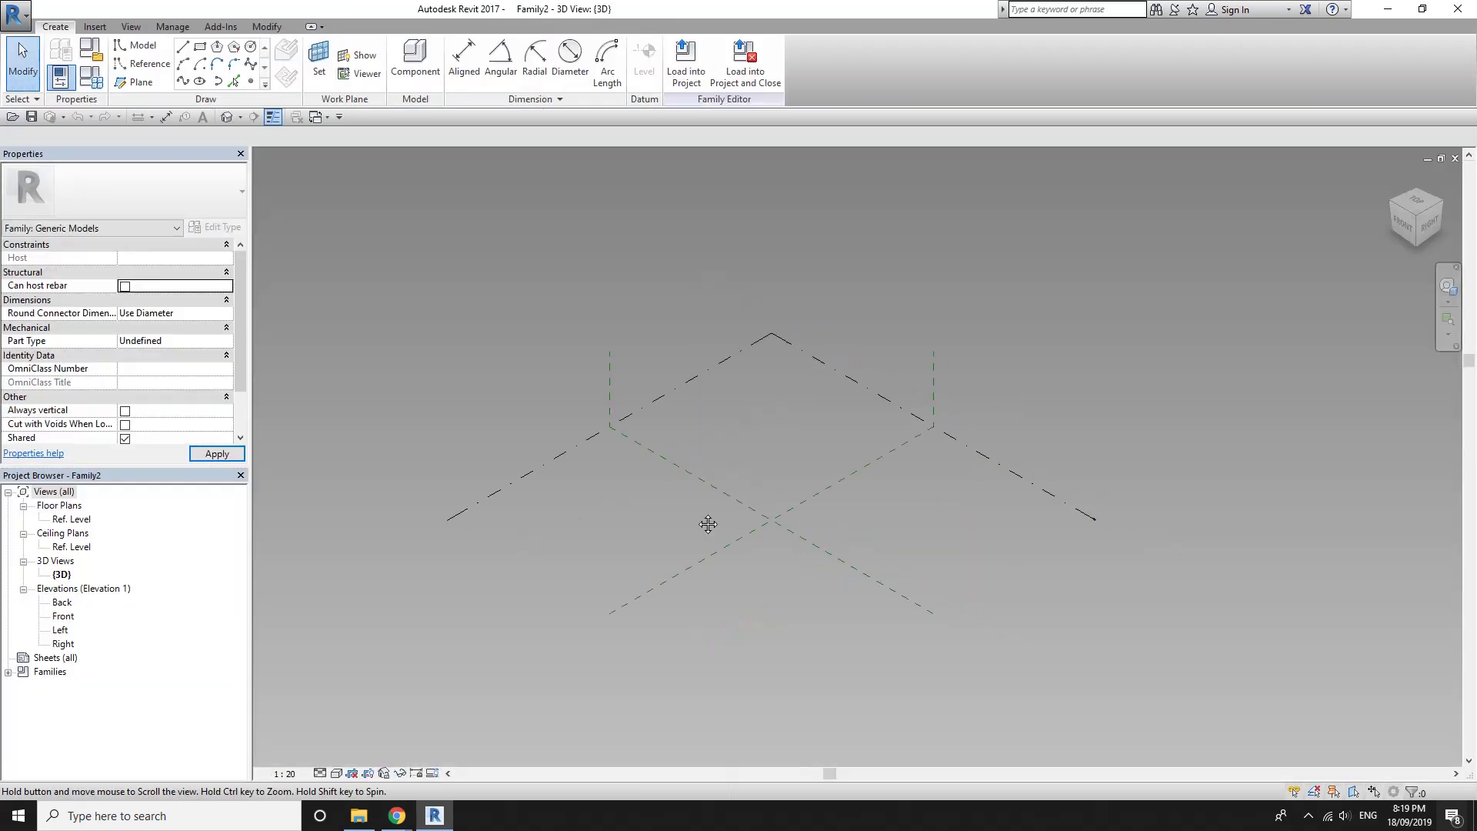
pyautogui.moveTo(708, 524); pyautogui.dragTo(653, 523, button='middle')
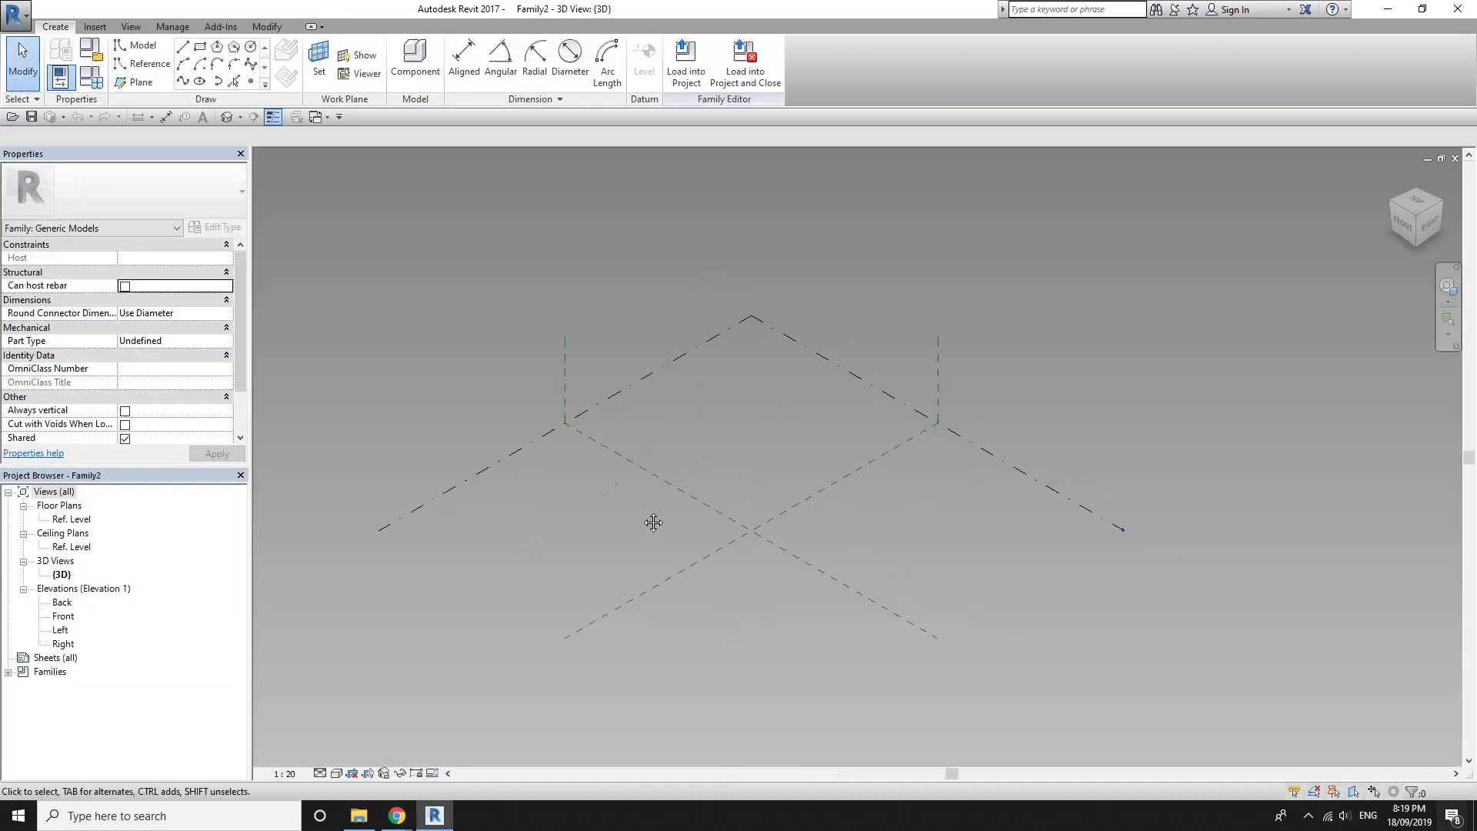
# Place two reference points either side of centre and make them adaptive points 1 and 2
pyautogui.click(234, 81)
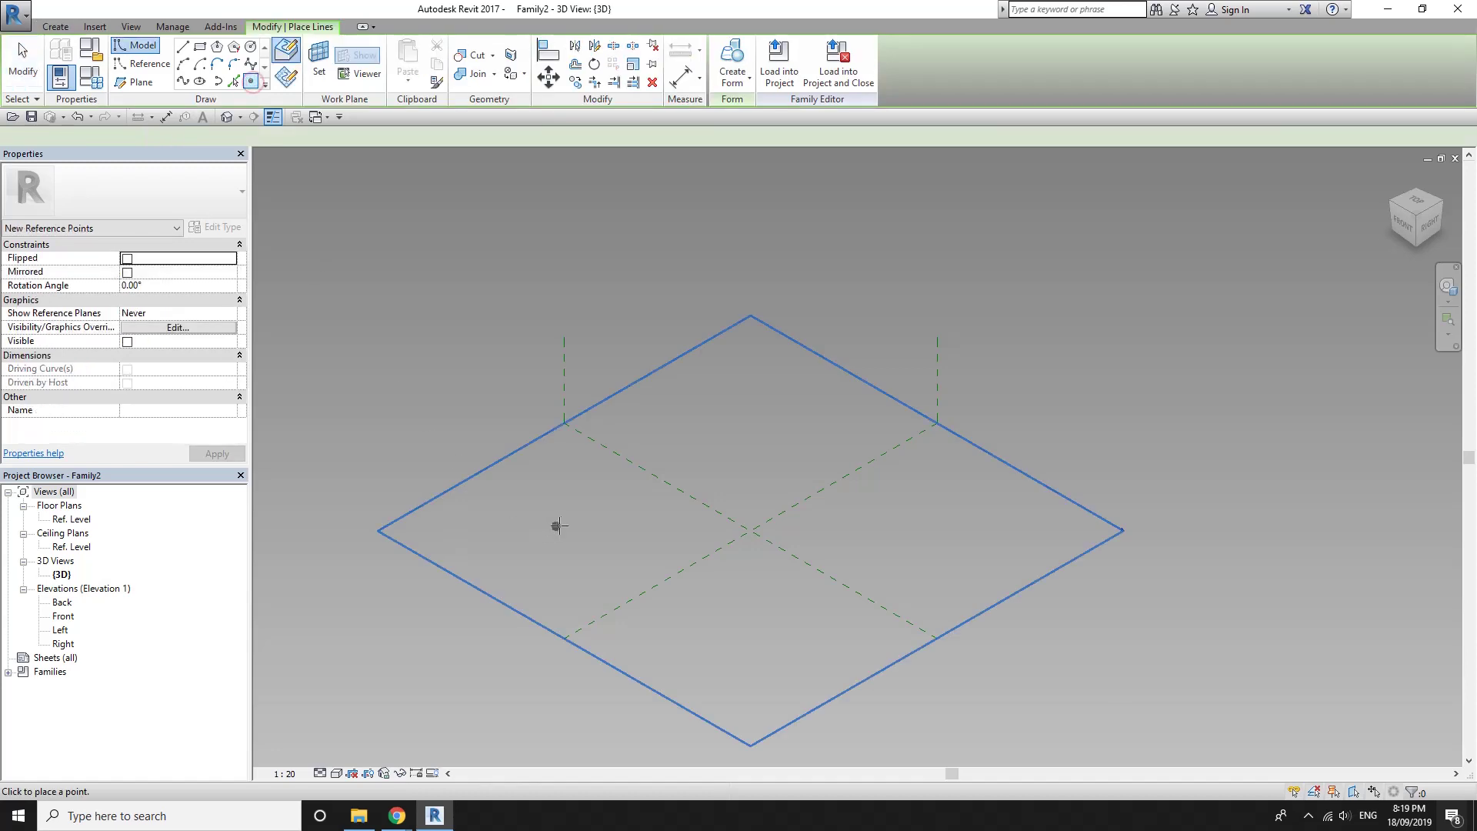
pyautogui.click(561, 525)
pyautogui.press('Escape')
pyautogui.click(926, 523)
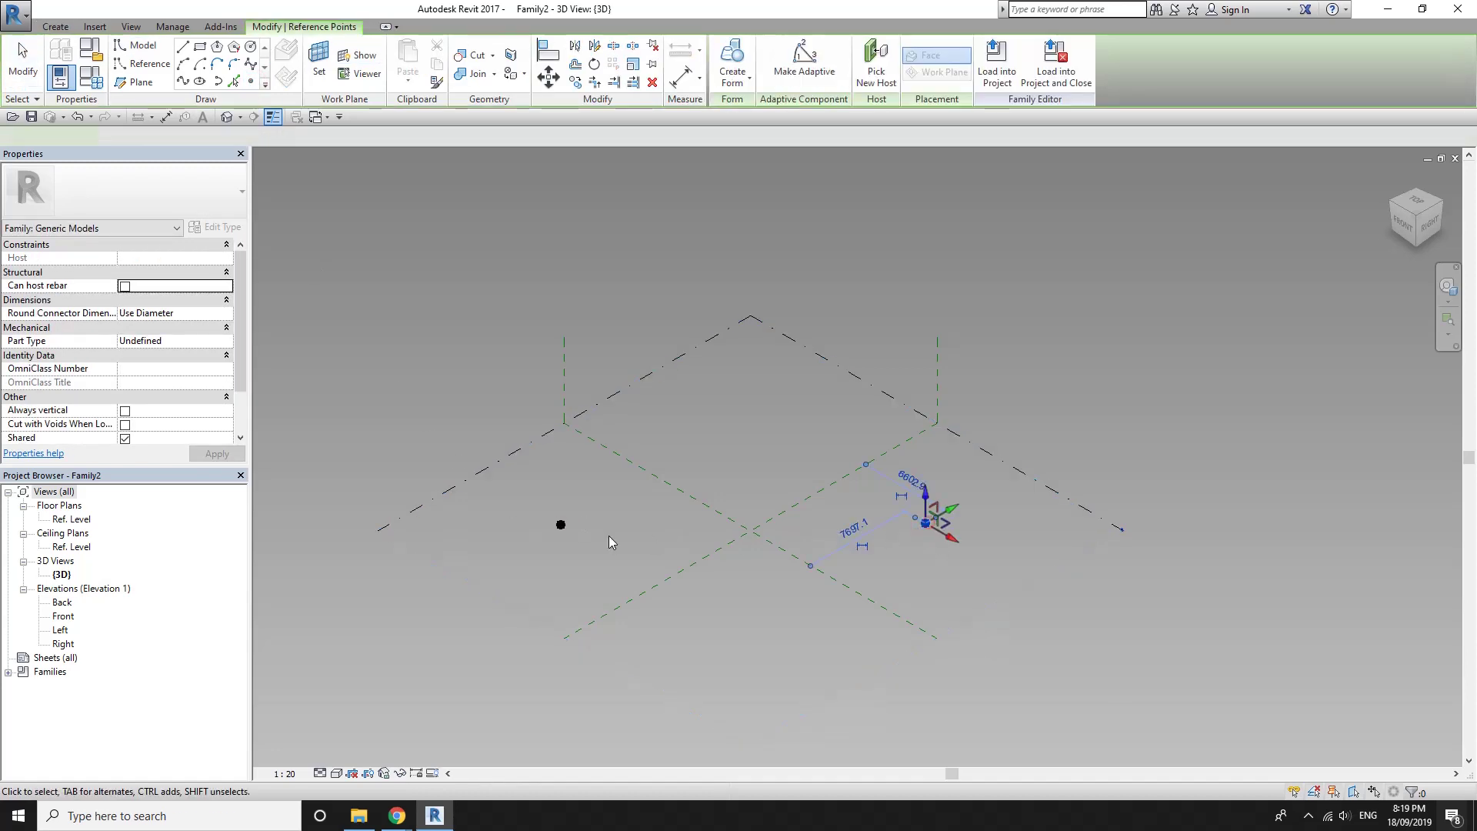
pyautogui.keyDown('ctrl'); pyautogui.click(561, 526); pyautogui.keyUp('ctrl')
pyautogui.click(804, 57)
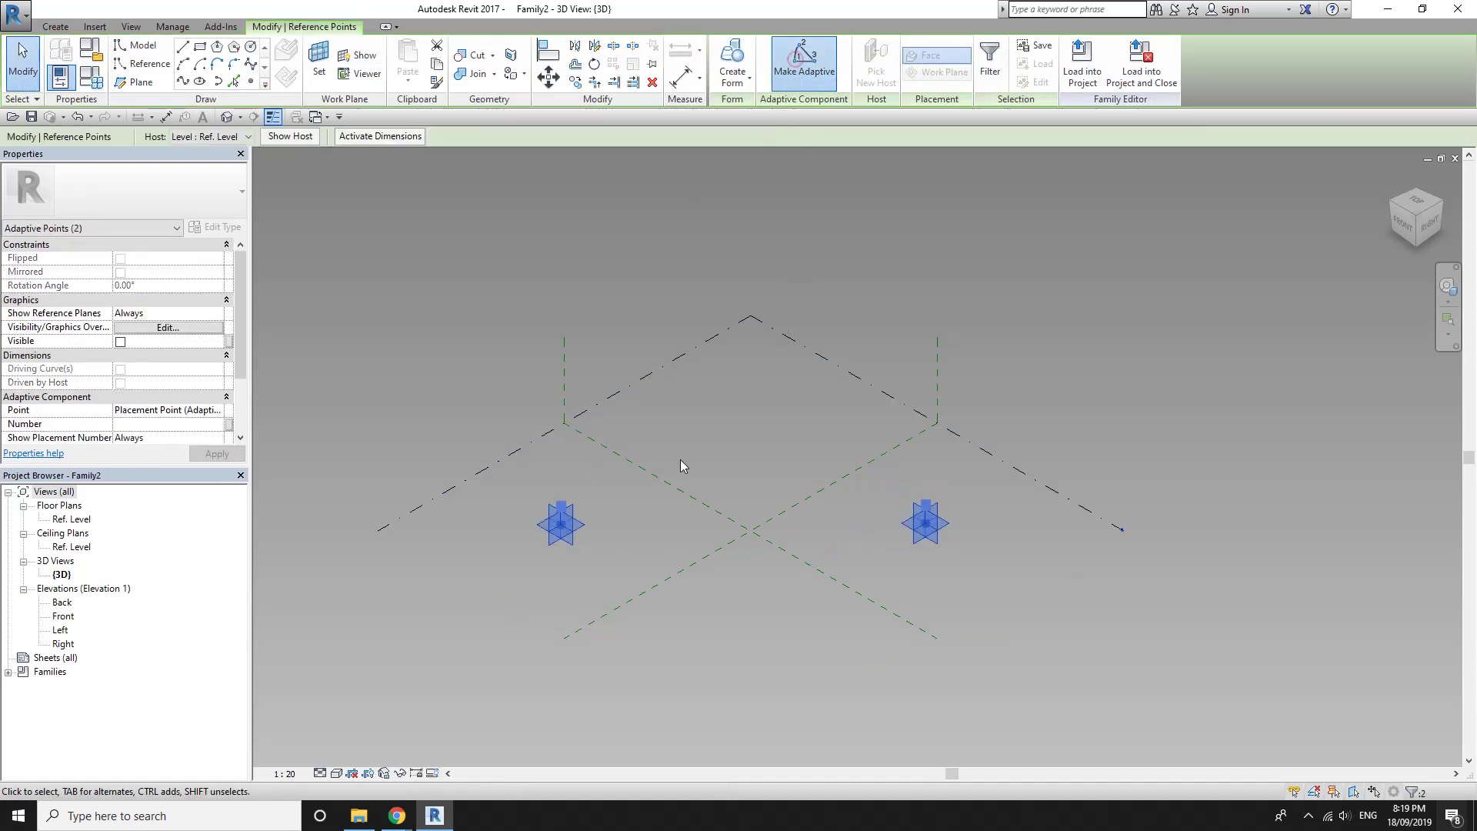
# Join the two adaptive points with a line and set it as a reference line
pyautogui.click(183, 81)
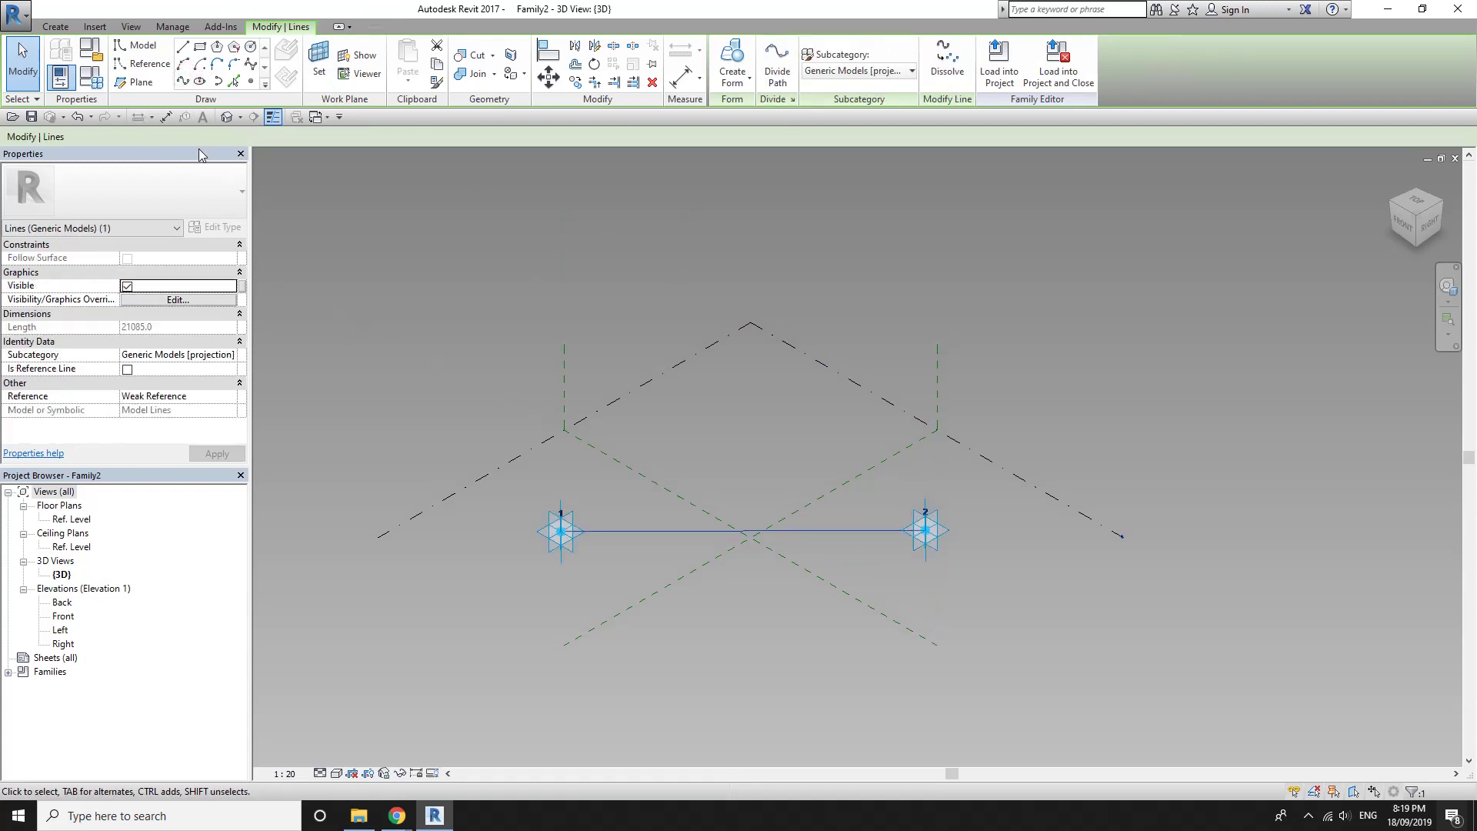
pyautogui.moveTo(560, 450); pyautogui.dragTo(534, 412, button='middle')
pyautogui.scroll(1, 541, 413)
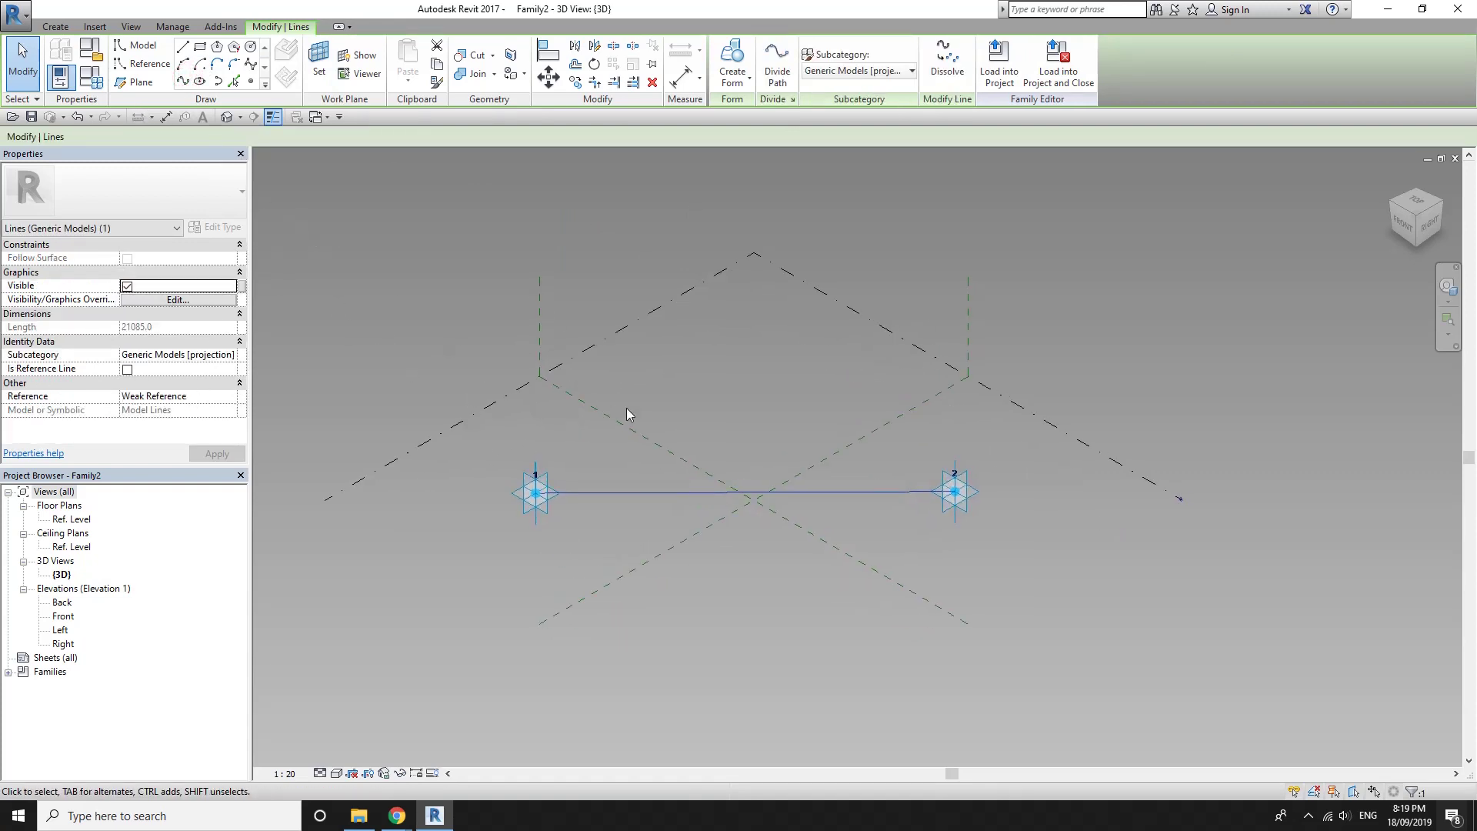
pyautogui.click(663, 492)
pyautogui.click(129, 371)
pyautogui.click(128, 370)
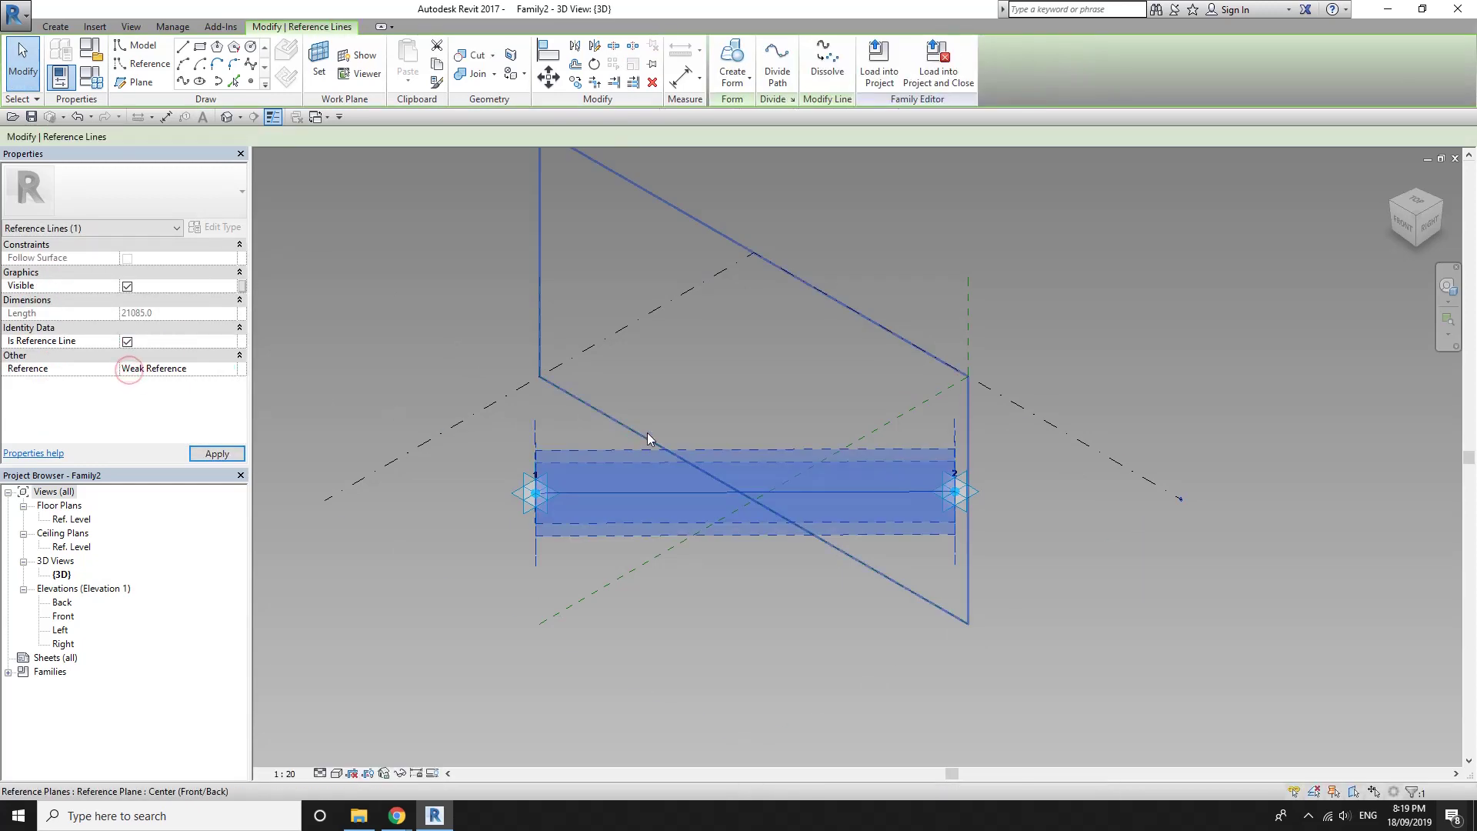
pyautogui.click(695, 428)
pyautogui.moveTo(694, 428)
pyautogui.keyDown('shift'); pyautogui.mouseDown(button='middle')
pyautogui.moveTo(834, 476)
pyautogui.moveTo(311, 285)
pyautogui.mouseUp(button='middle'); pyautogui.keyUp('shift')
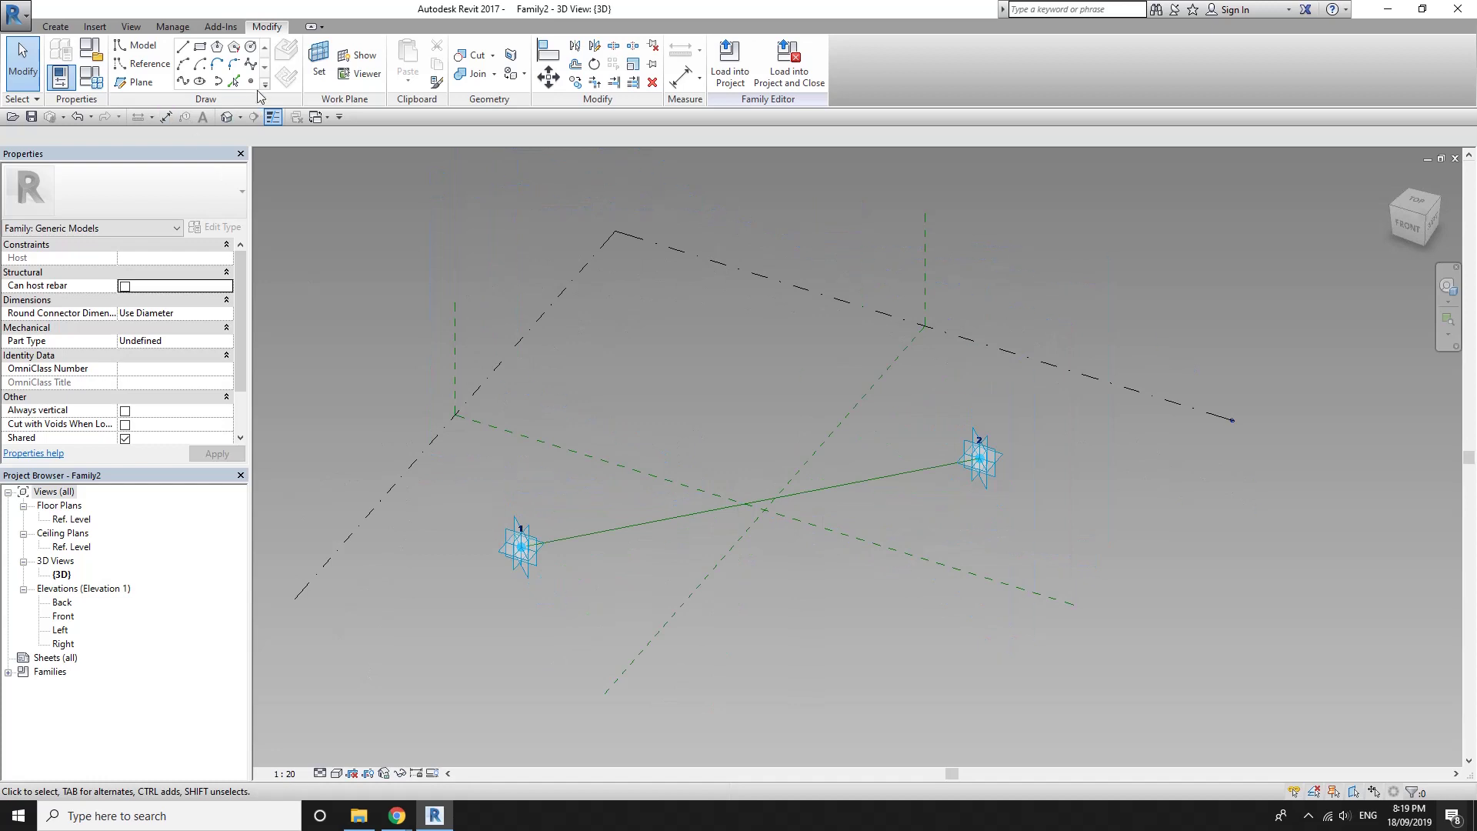
# Place a reference point at the midpoint of the line
pyautogui.click(251, 81)
pyautogui.scroll(1, 649, 399)
pyautogui.scroll(1, 675, 415)
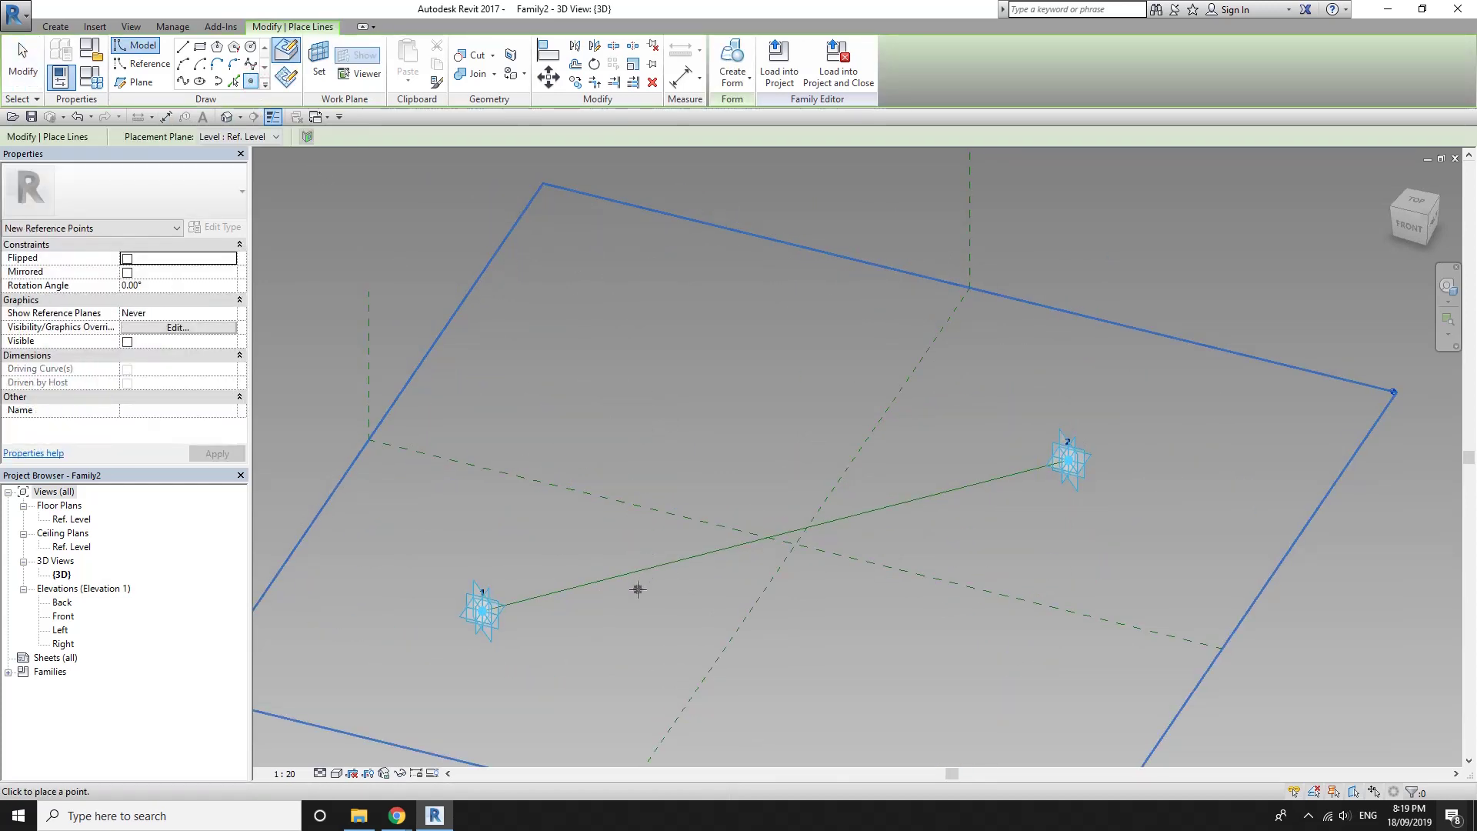
pyautogui.click(776, 536)
pyautogui.press('Escape')
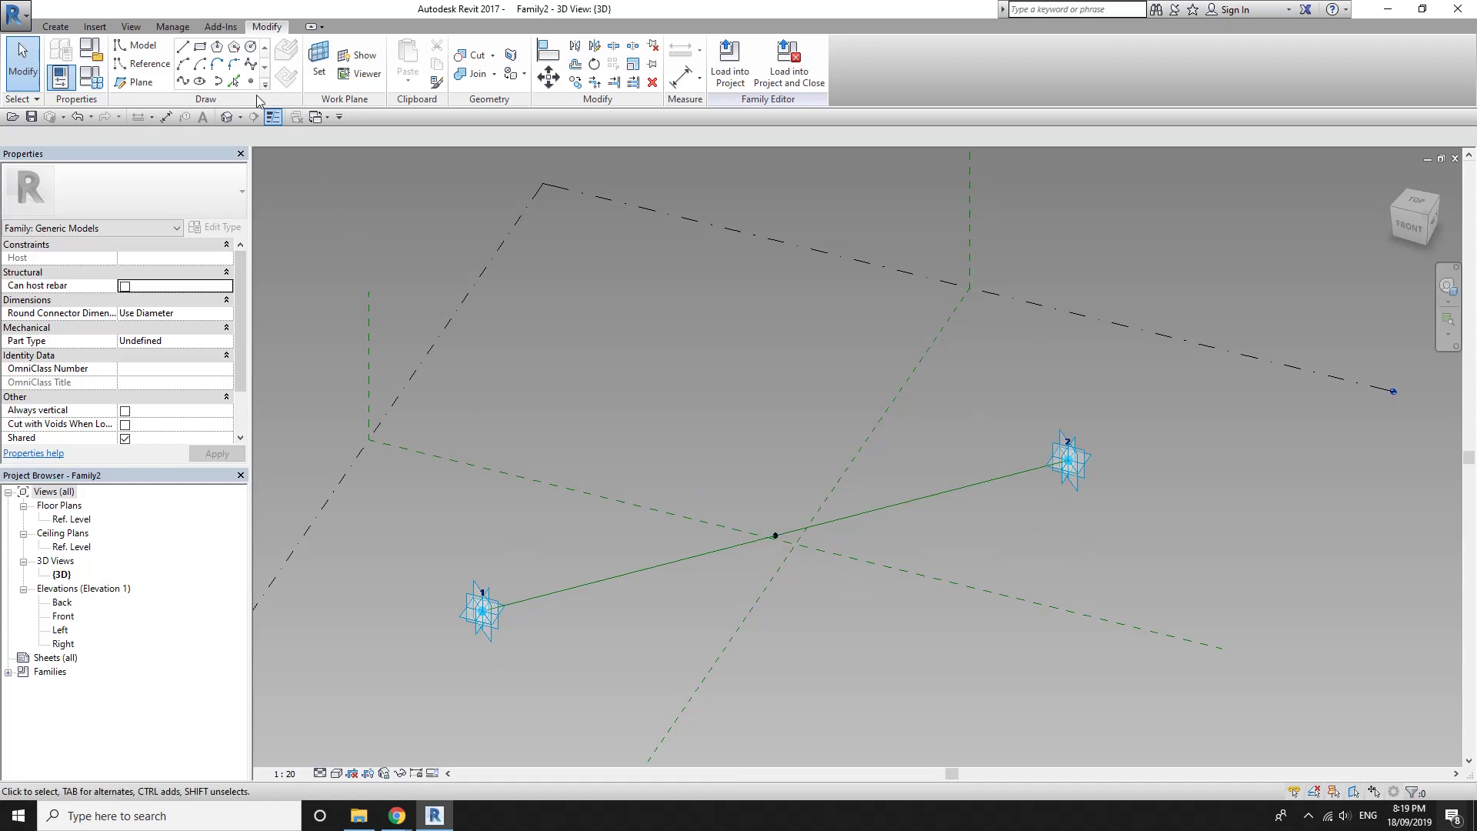
# Host a new point on the midpoint point's work plane and raise it about 2113.9
pyautogui.click(251, 81)
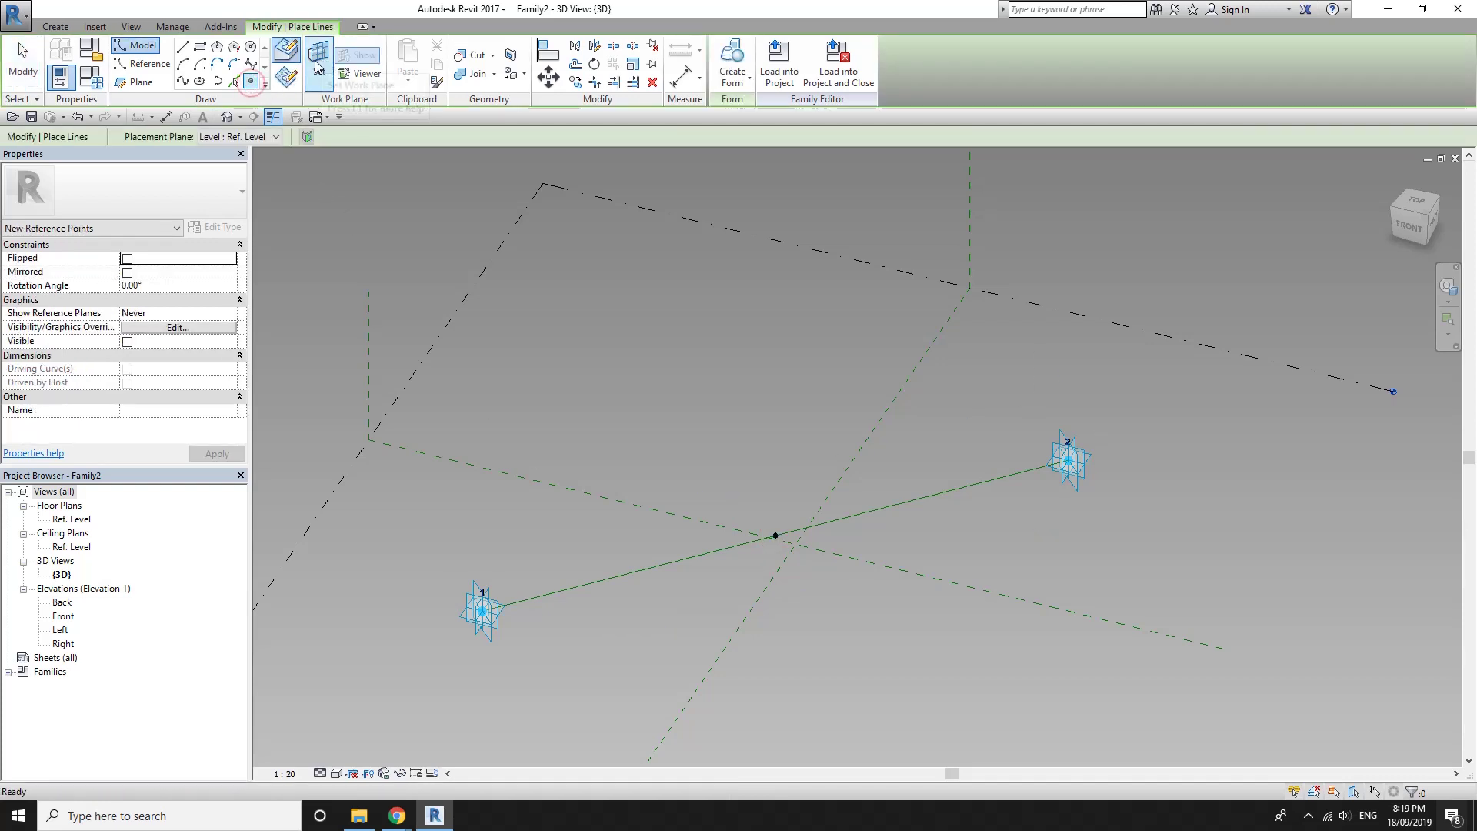
pyautogui.click(317, 68)
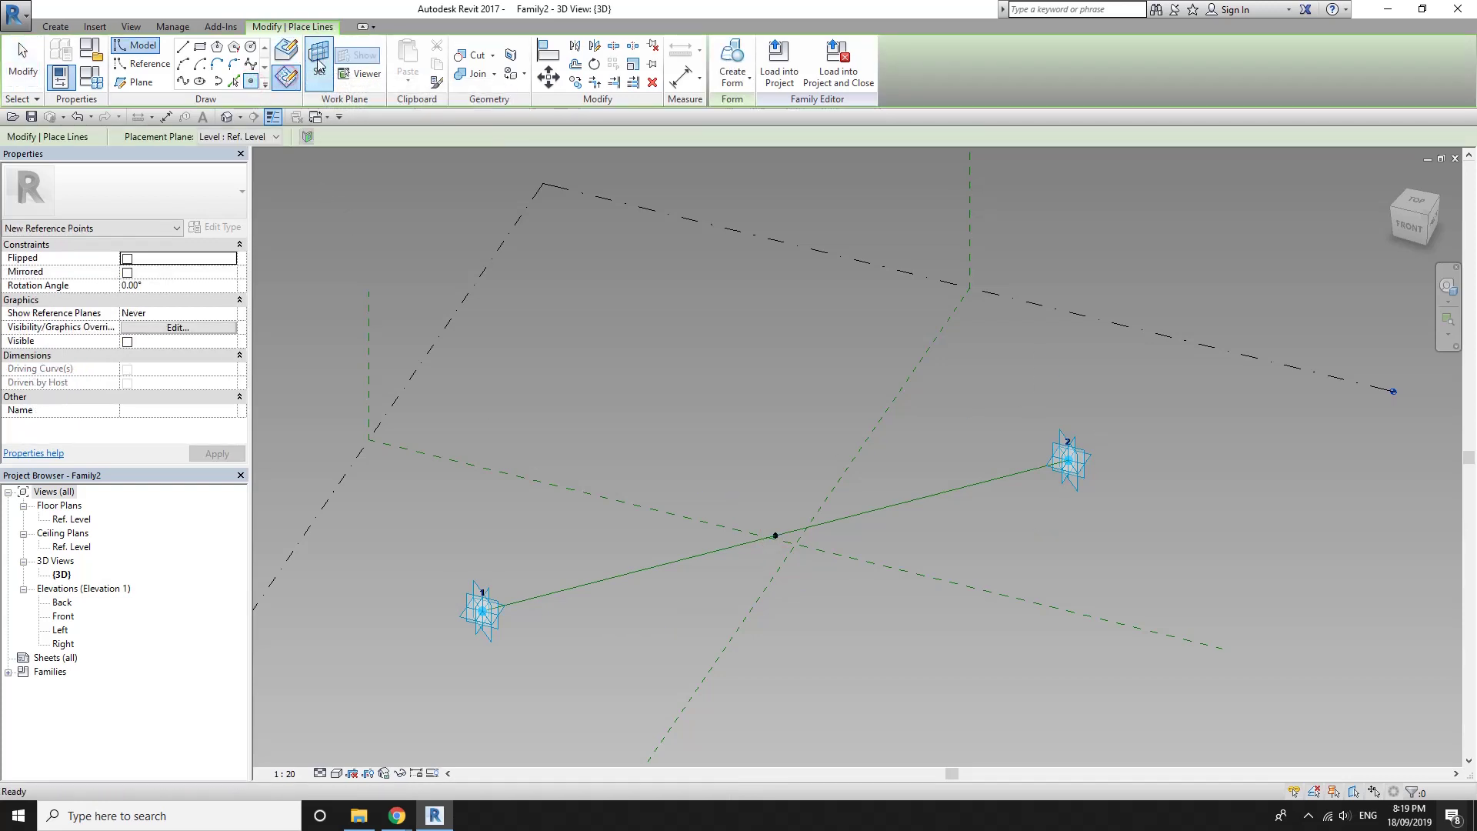
pyautogui.click(775, 535)
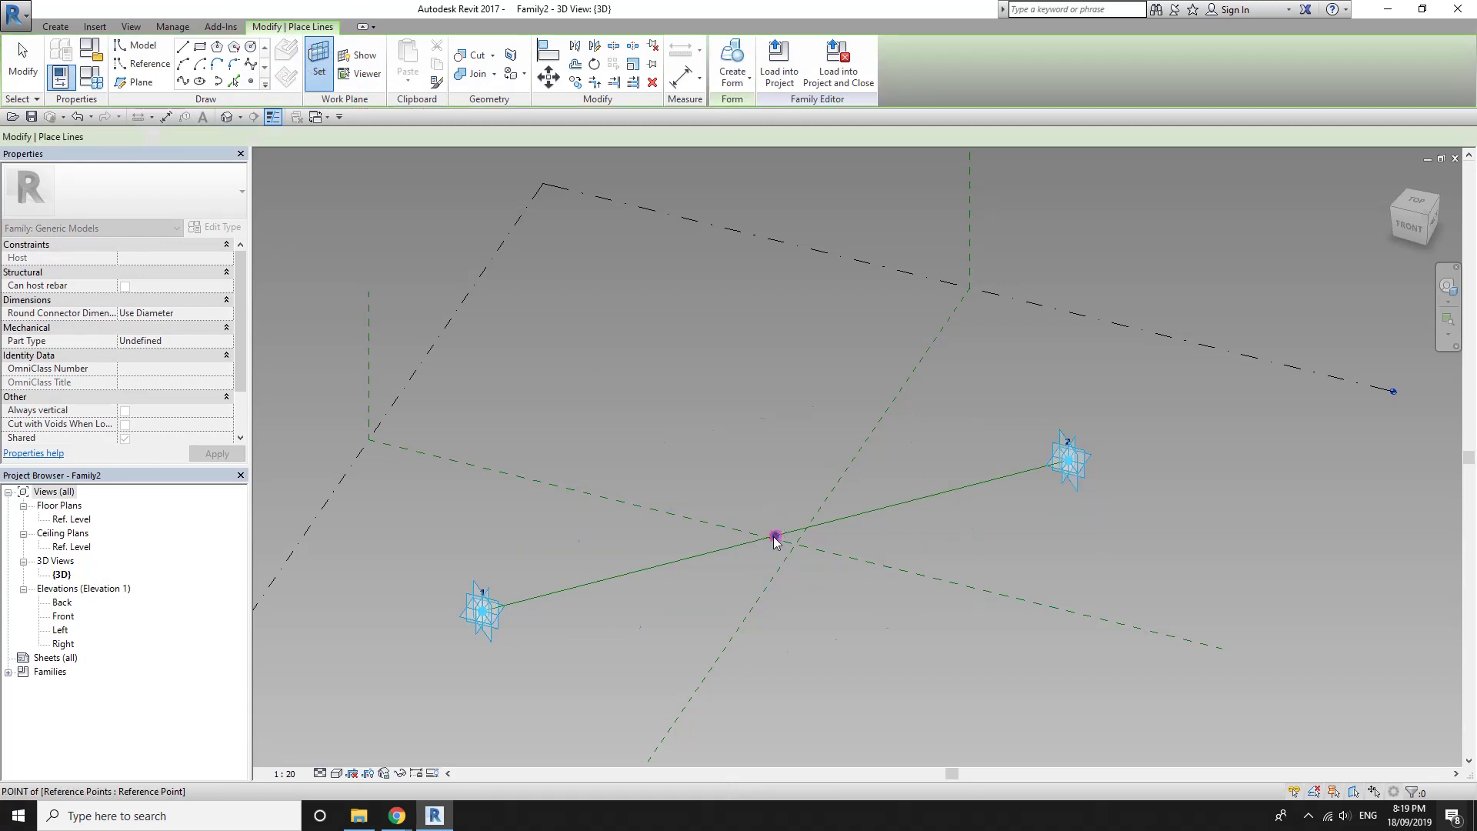
pyautogui.click(776, 536)
pyautogui.click(795, 459)
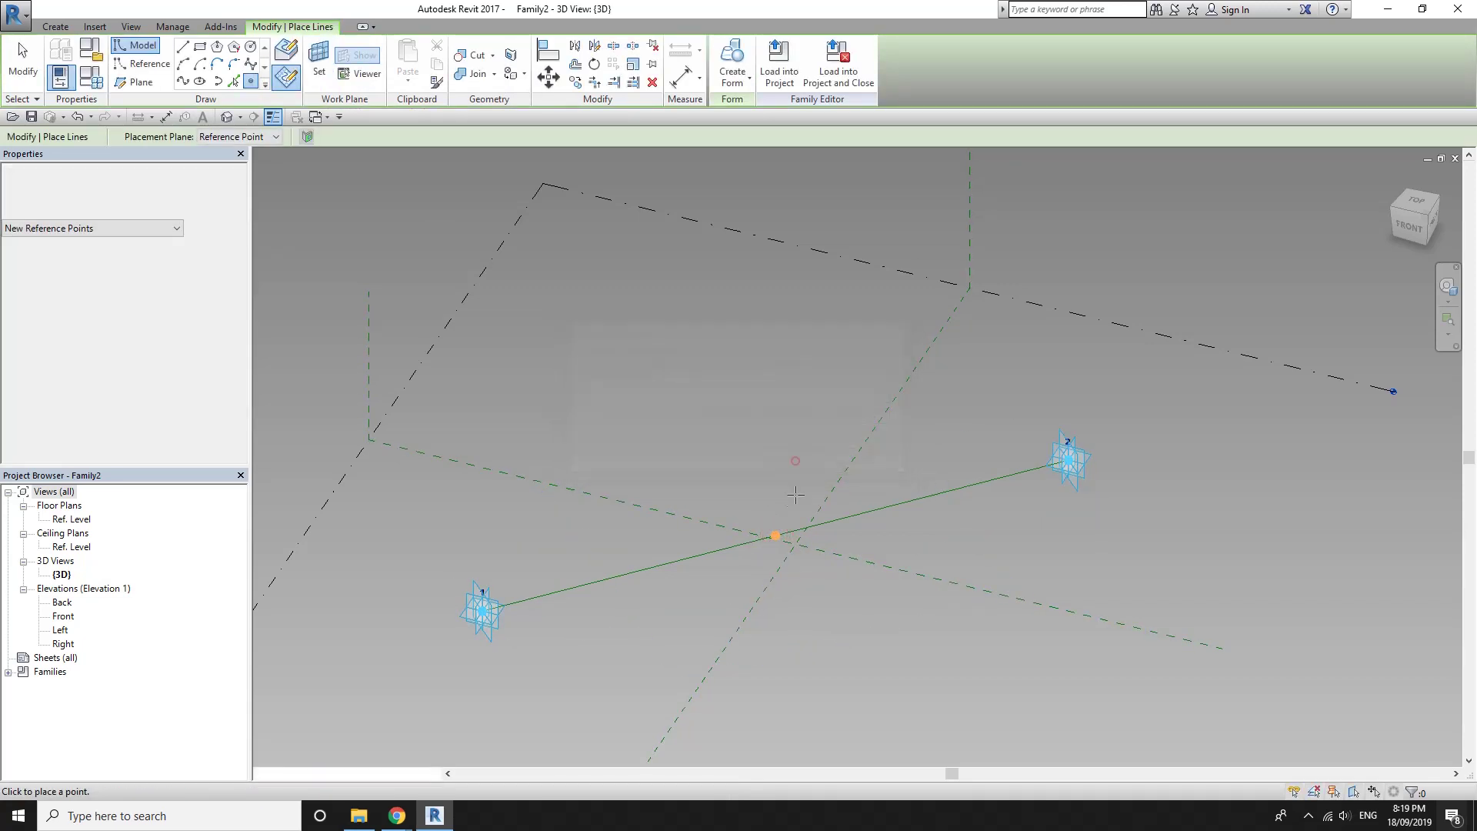
pyautogui.press('Escape')
pyautogui.click(776, 536)
pyautogui.moveTo(784, 514); pyautogui.dragTo(783, 463)
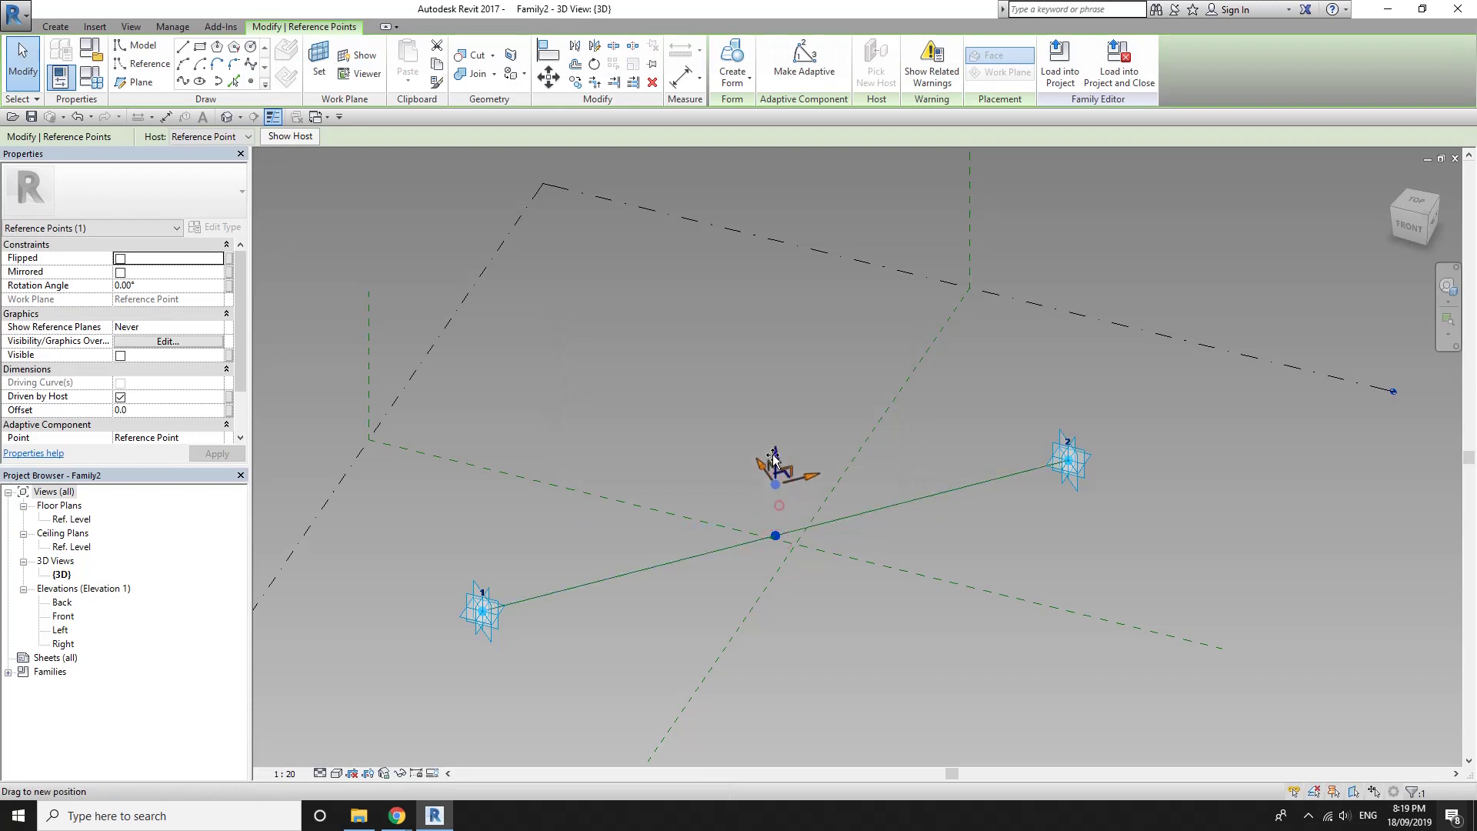
# Associate the raised point's Offset with a new instance parameter named Offset 1
pyautogui.click(228, 409)
pyautogui.click(958, 537)
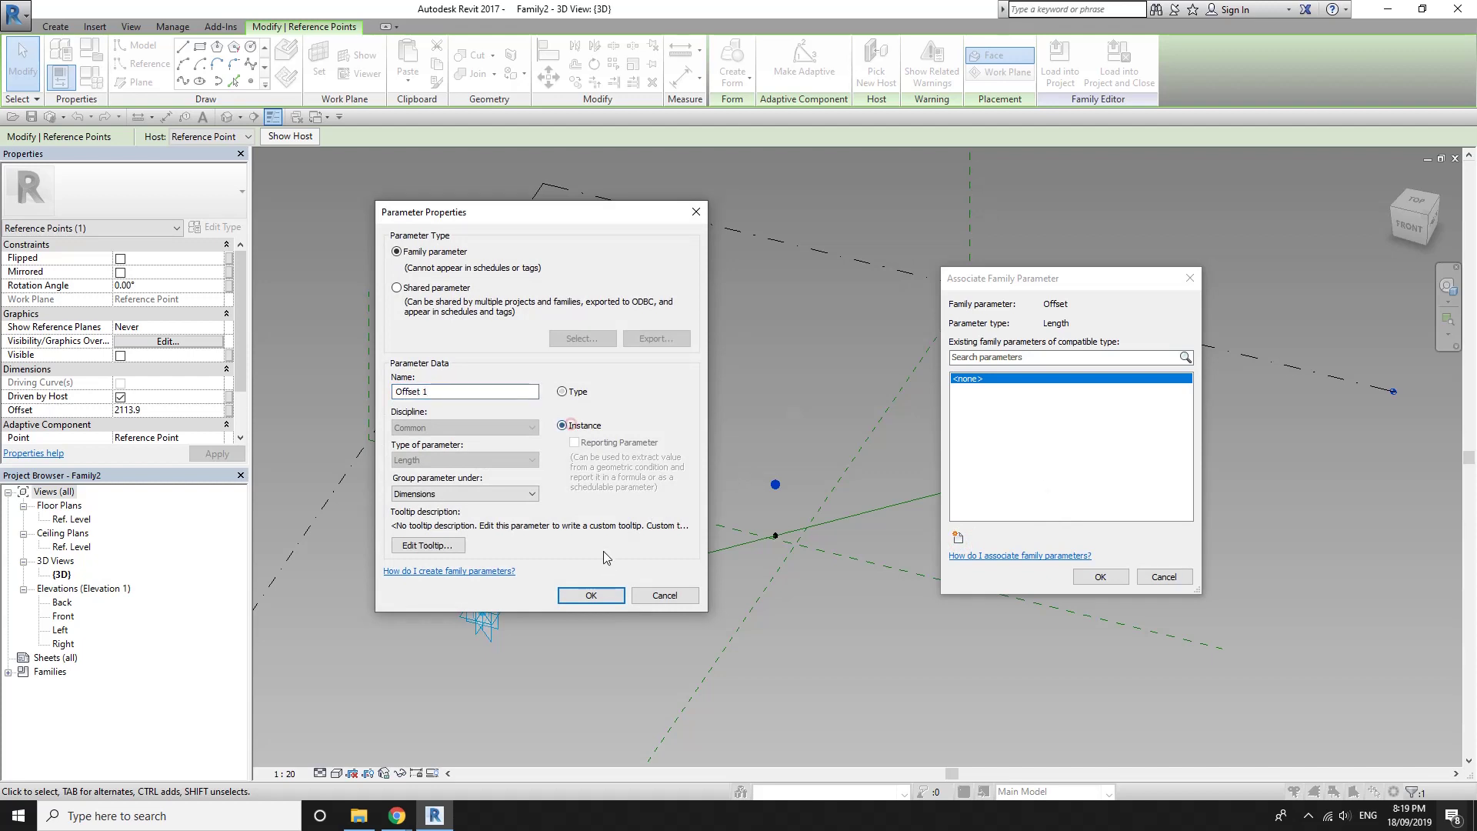
pyautogui.click(592, 594)
pyautogui.click(1087, 577)
pyautogui.moveTo(860, 566)
pyautogui.mouseDown(button='middle')
pyautogui.moveTo(845, 508)
pyautogui.moveTo(800, 488)
pyautogui.moveTo(819, 478)
pyautogui.moveTo(796, 486)
pyautogui.mouseUp(button='middle')
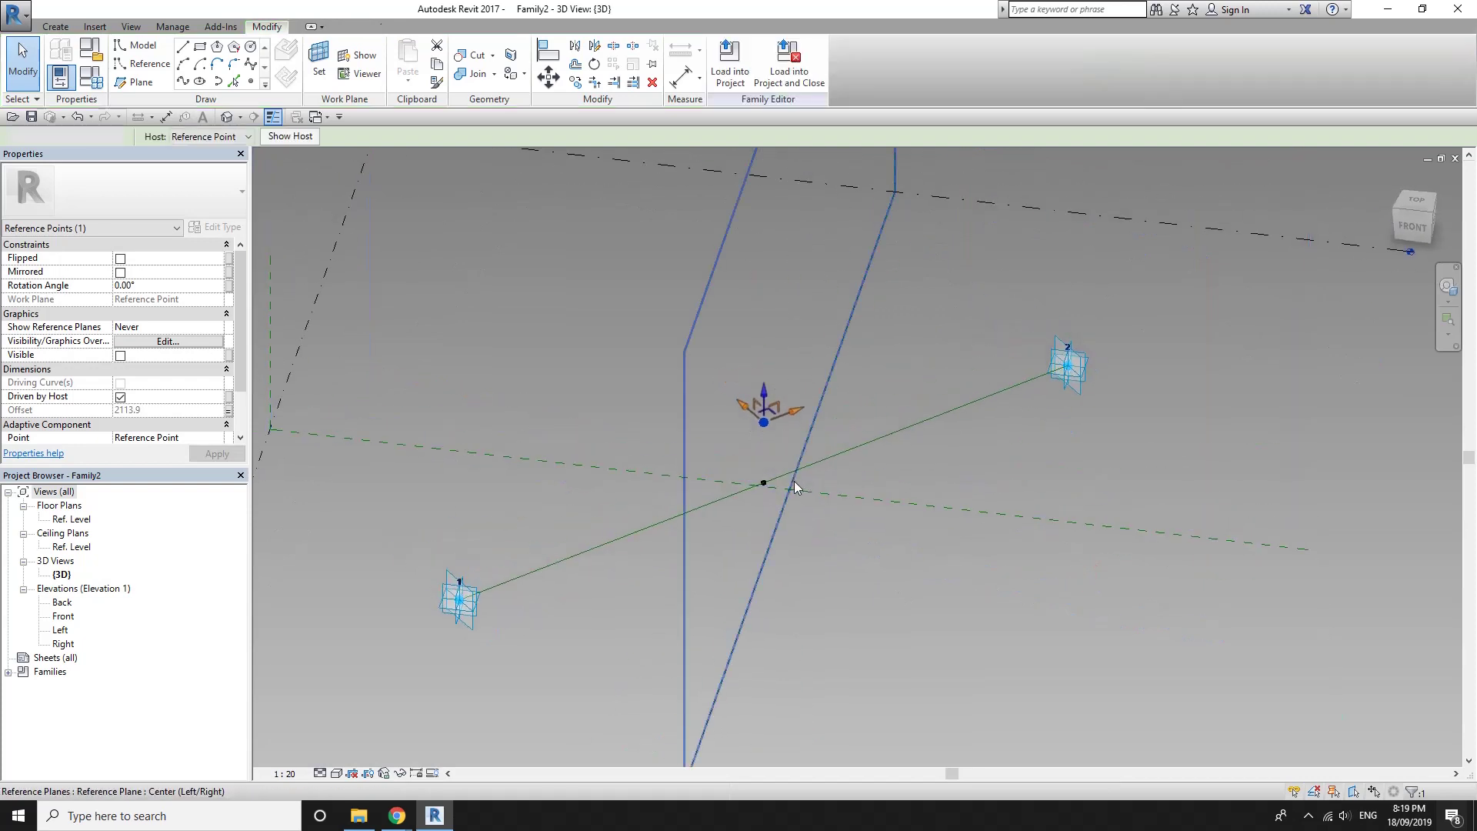
# Draw a spline through adaptive point 1, the raised point, and adaptive point 2
pyautogui.click(765, 422)
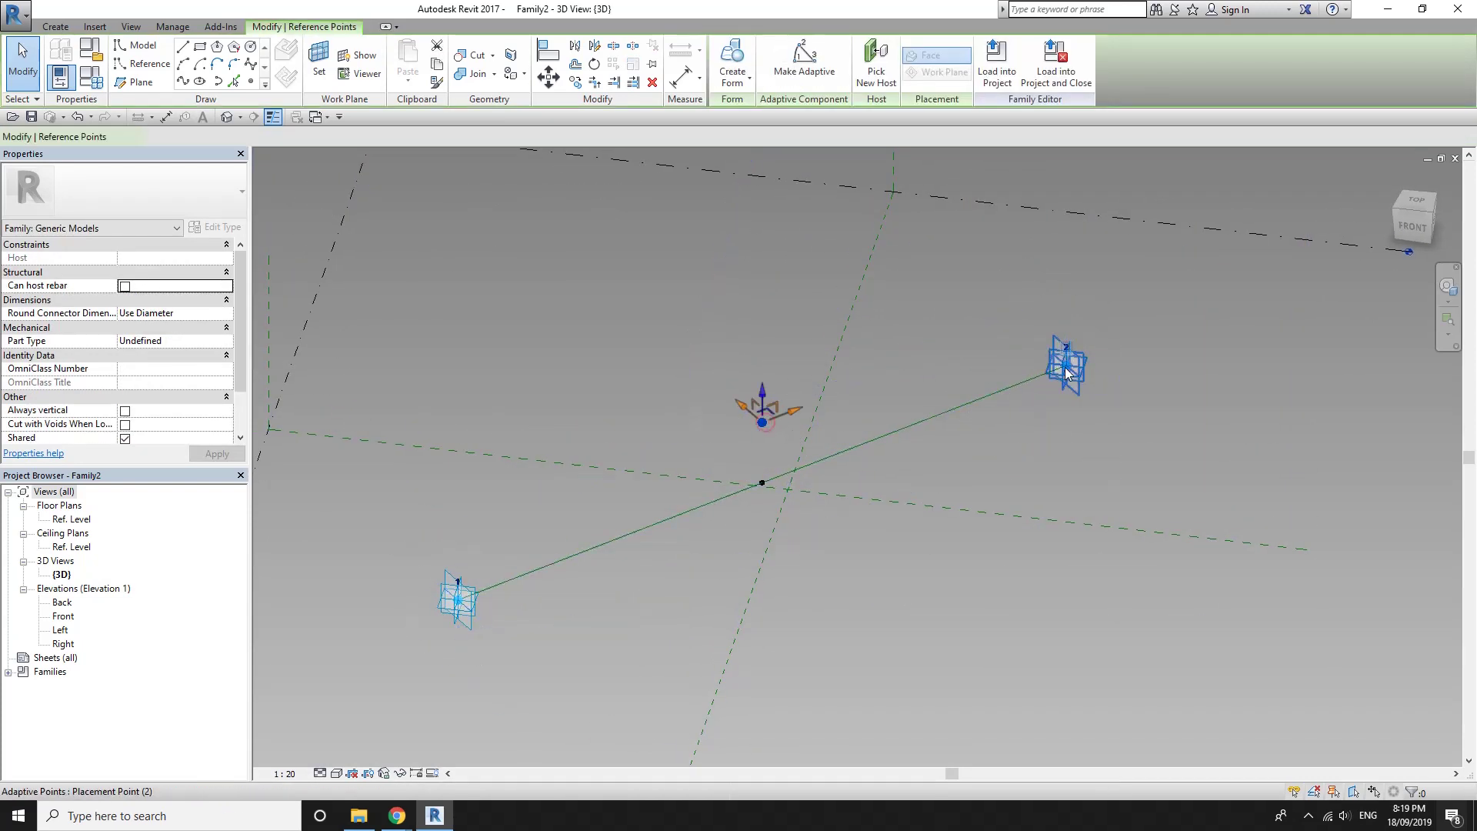
pyautogui.keyDown('ctrl'); pyautogui.click(1065, 367); pyautogui.keyUp('ctrl')
pyautogui.keyDown('ctrl'); pyautogui.click(473, 611); pyautogui.keyUp('ctrl')
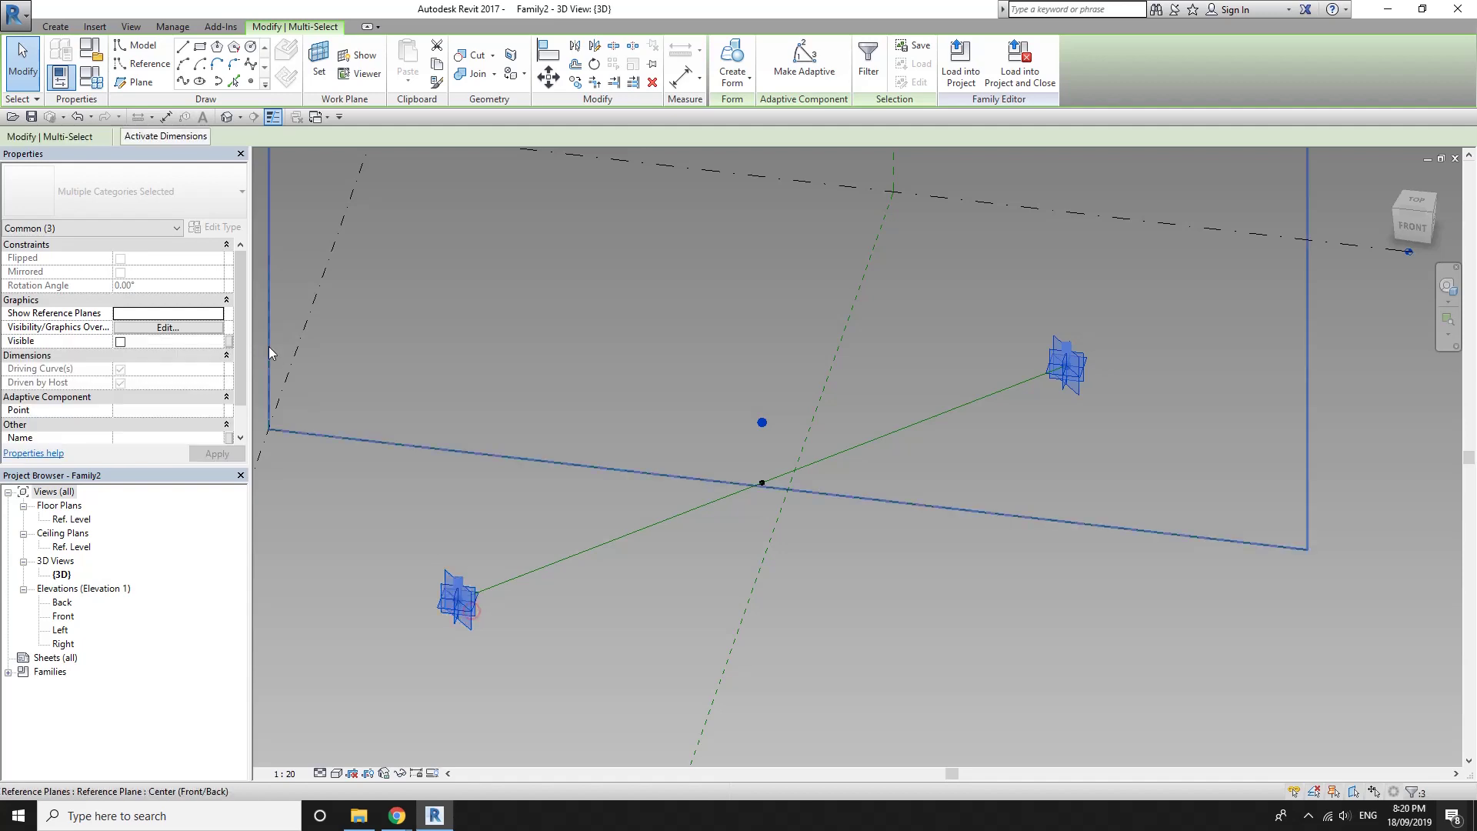
pyautogui.click(183, 80)
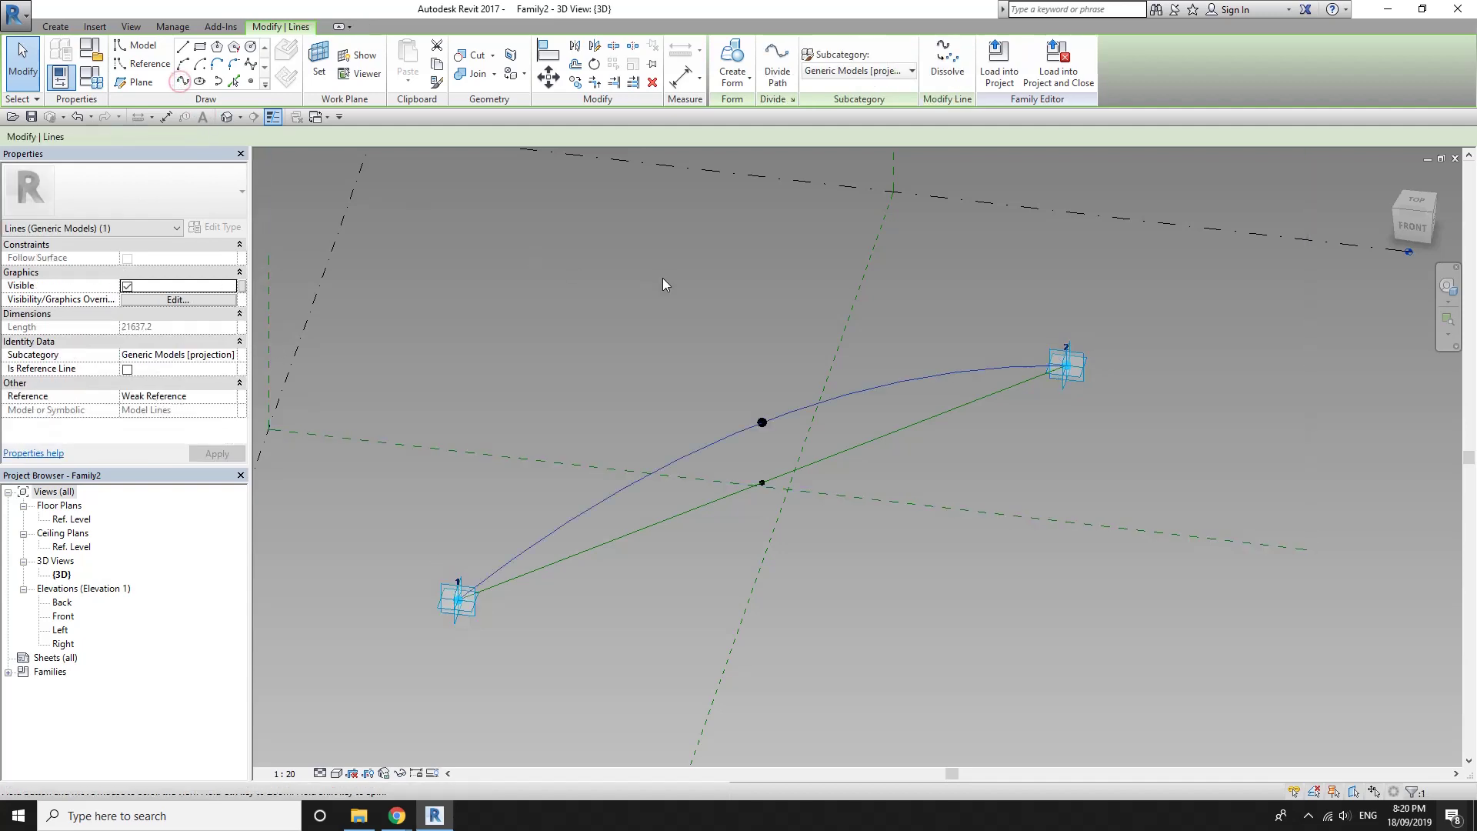
pyautogui.press('Escape')
# Make the arched spline a reference line
pyautogui.click(829, 399)
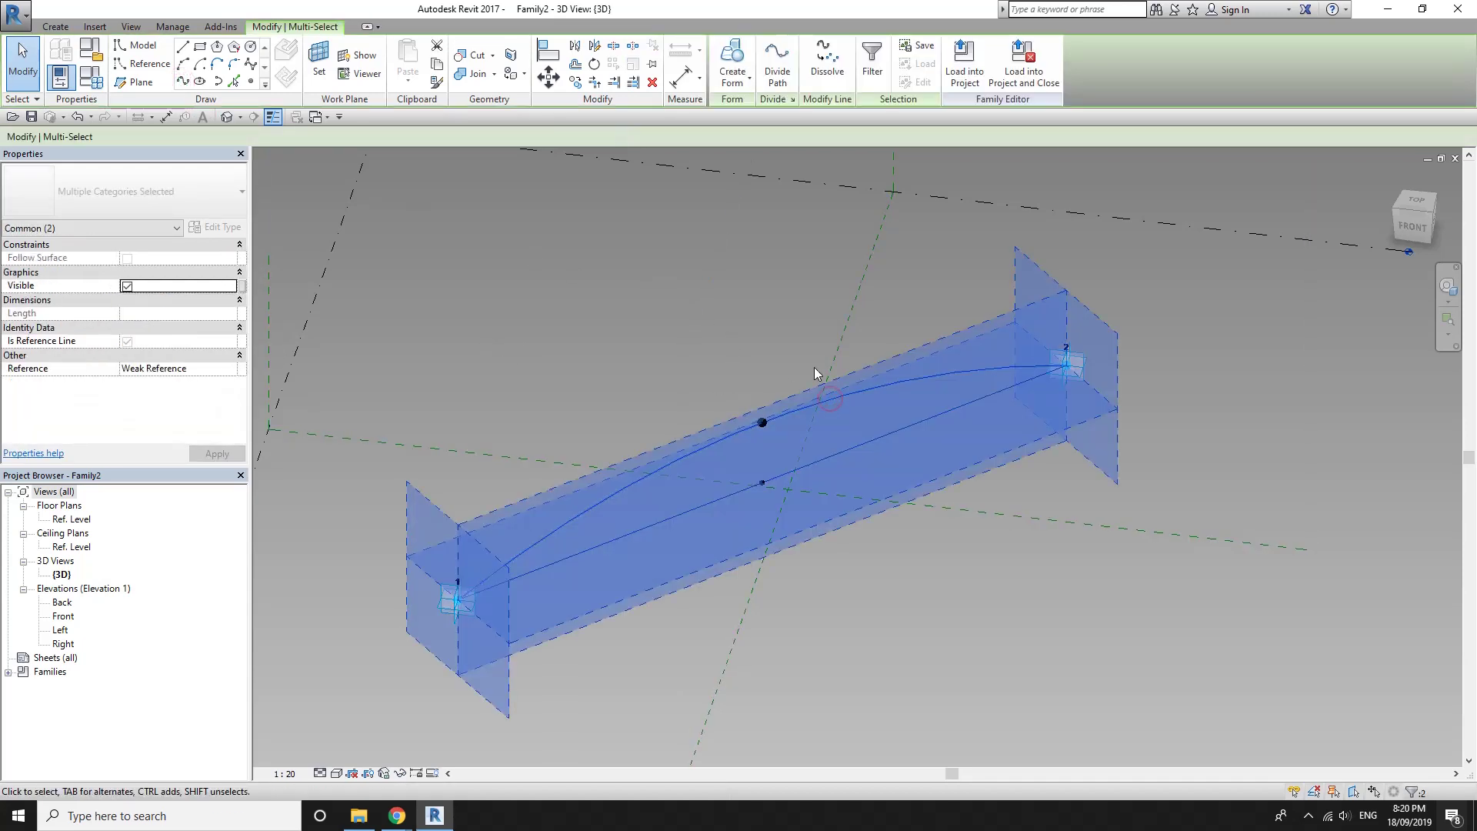
pyautogui.click(815, 367)
pyautogui.click(888, 380)
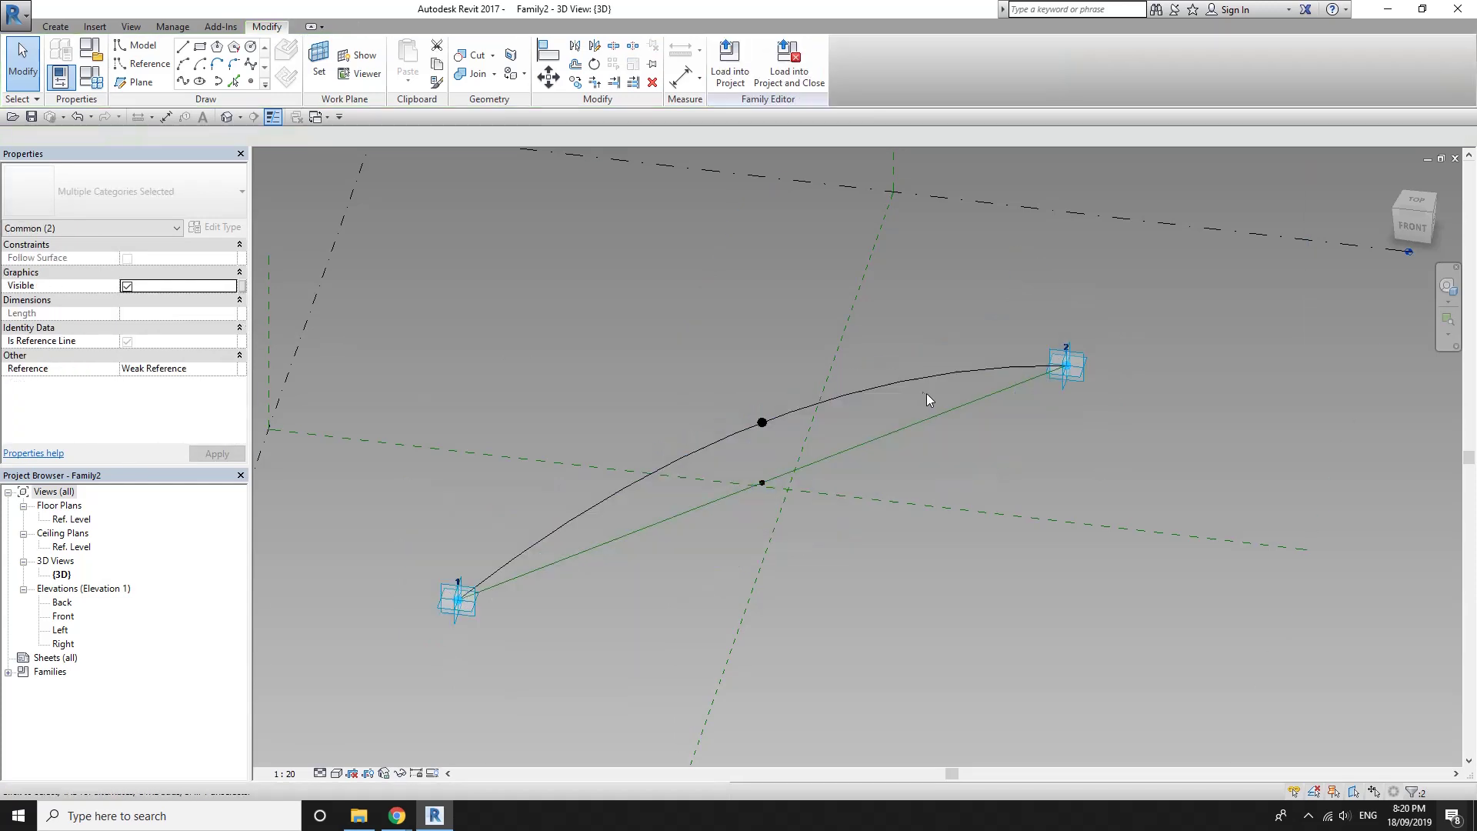
pyautogui.press('Escape')
pyautogui.keyDown('shift'); pyautogui.moveTo(917, 377); pyautogui.dragTo(885, 393, button='middle'); pyautogui.keyUp('shift')
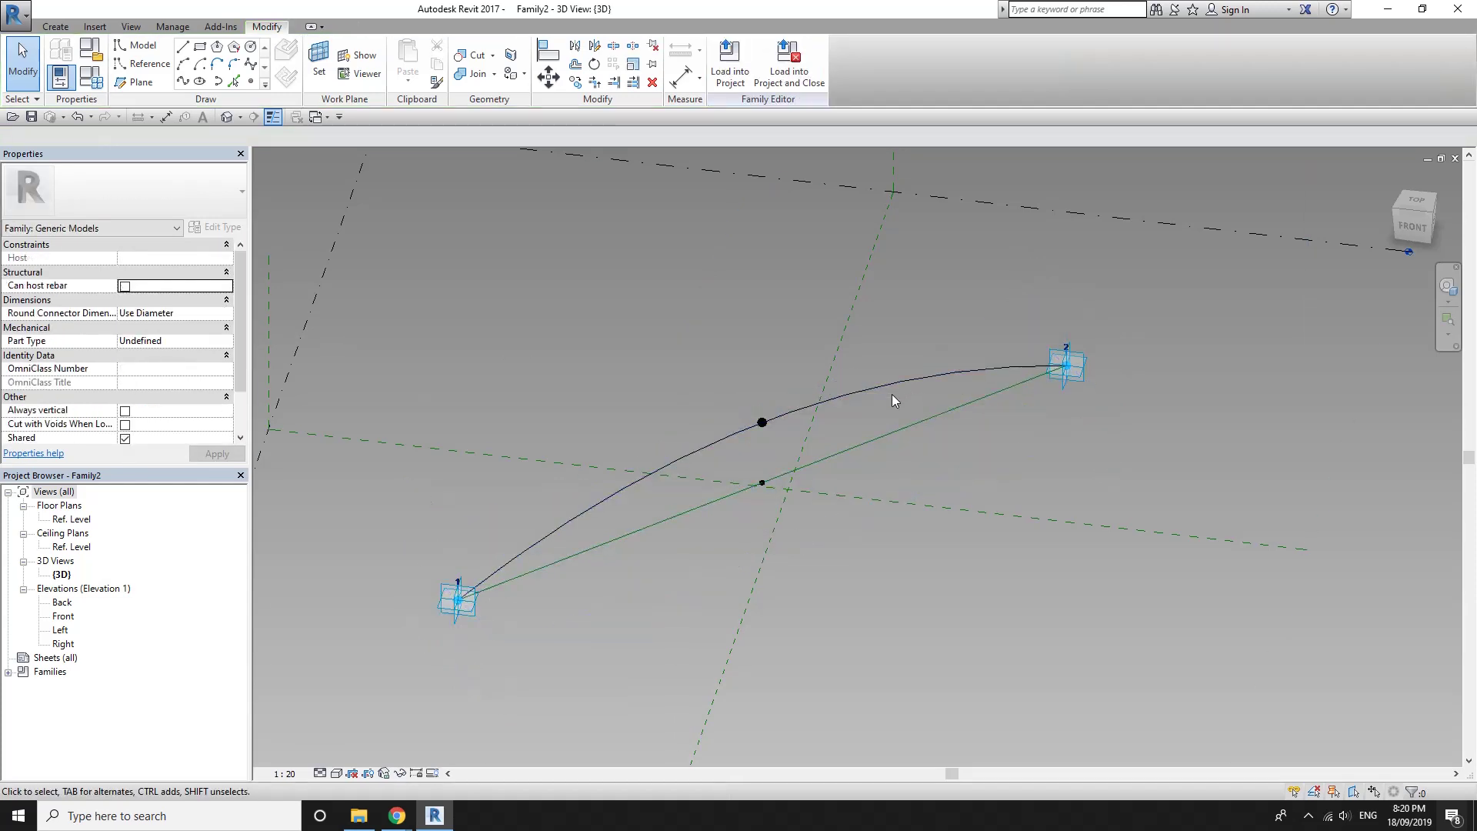
pyautogui.click(885, 392)
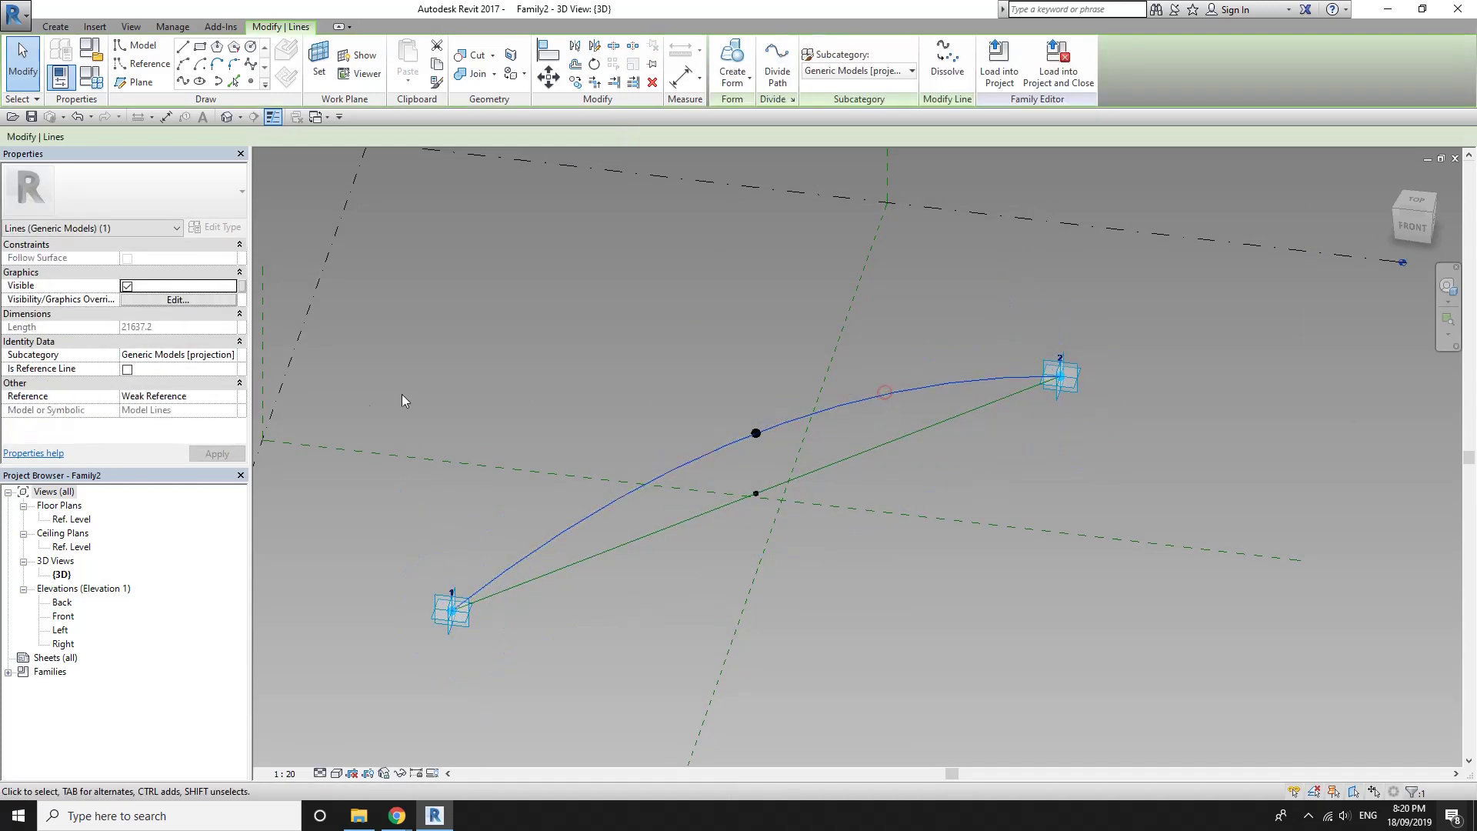
pyautogui.click(127, 370)
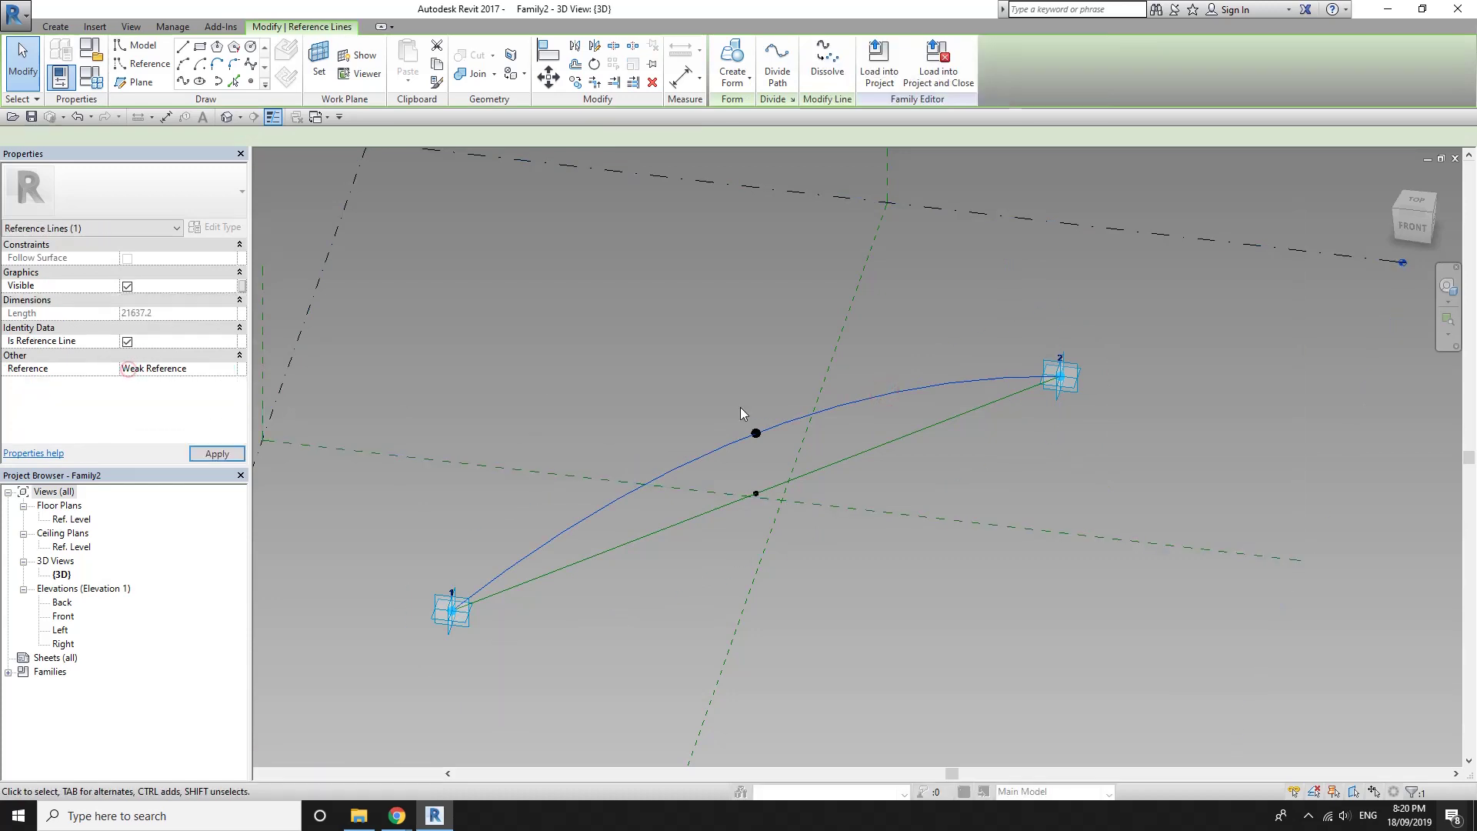
pyautogui.click(845, 338)
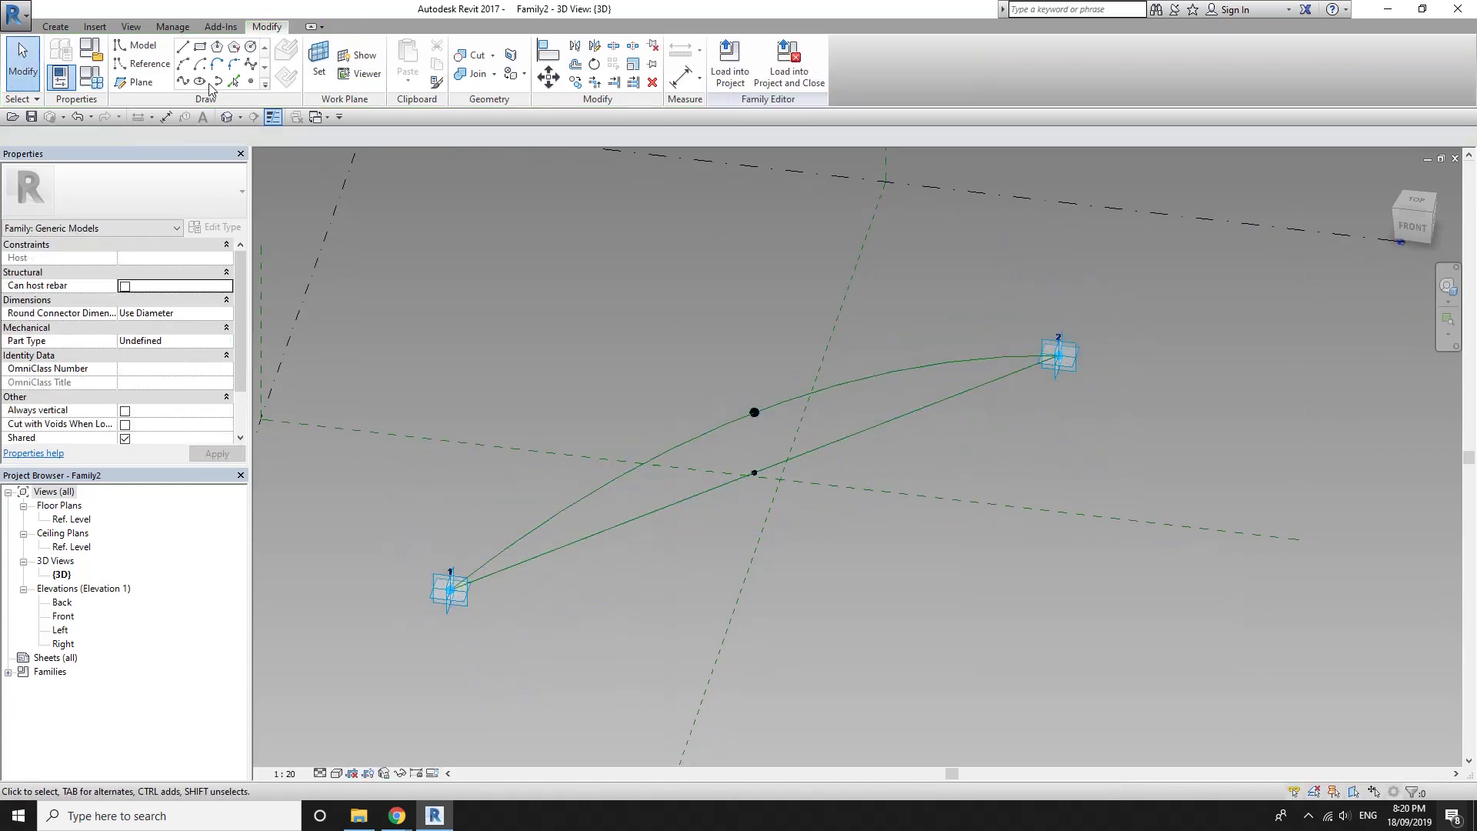
pyautogui.click(250, 83)
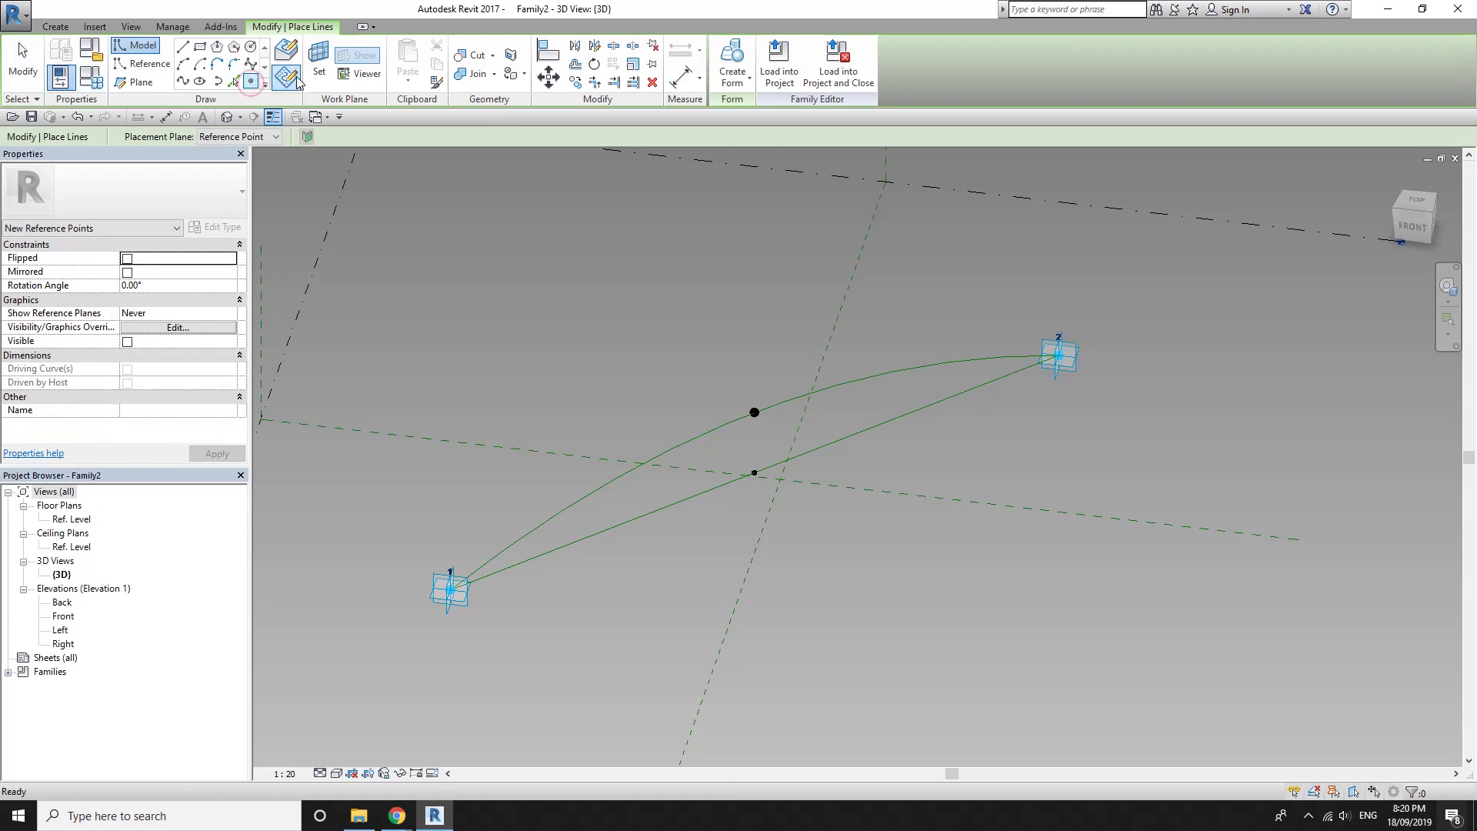
# Host a new reference point on the arch's peak point and raise it about 2865.1
pyautogui.press('Escape')
pyautogui.click(319, 62)
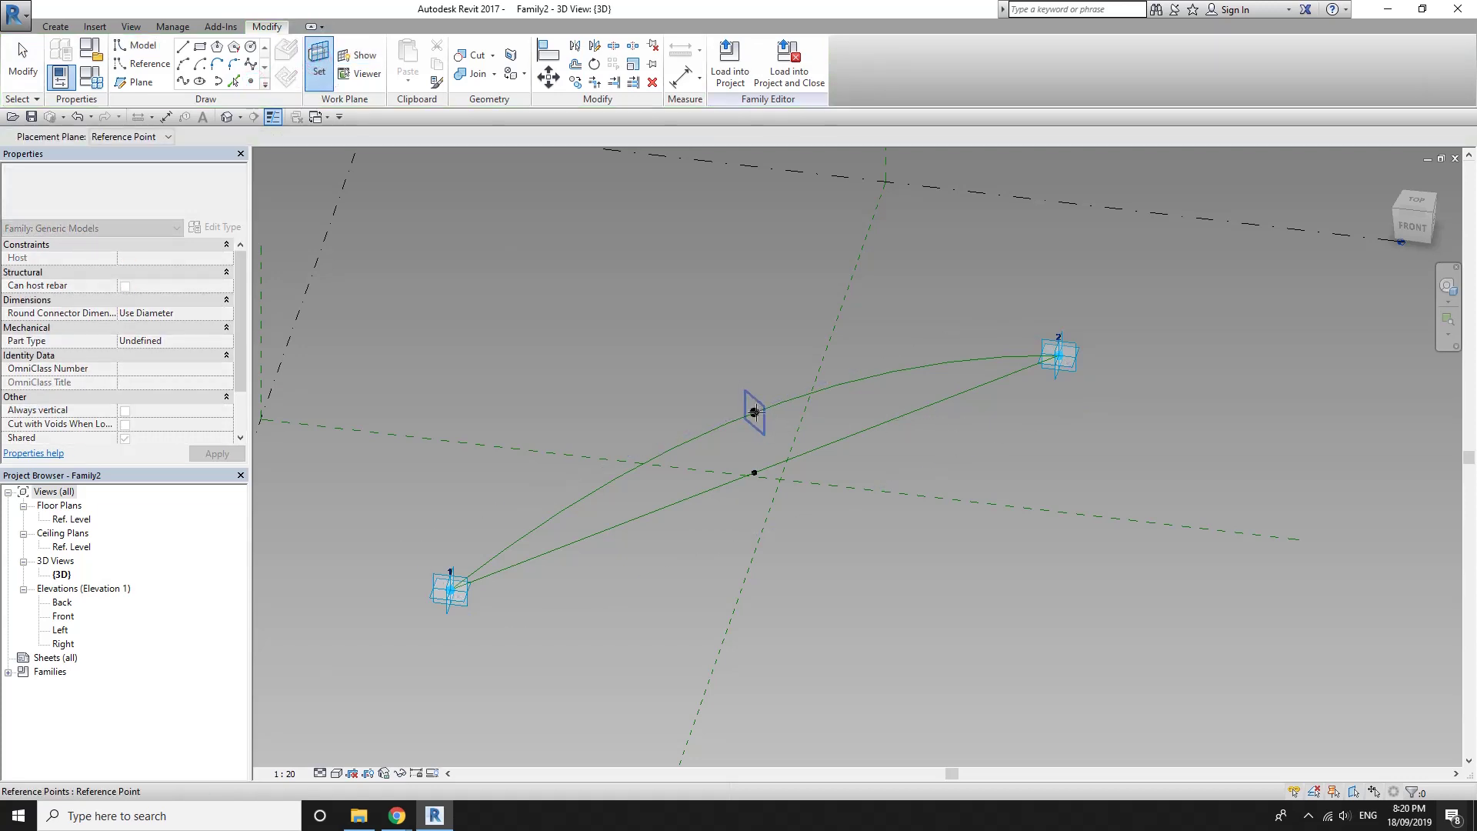
pyautogui.click(754, 412)
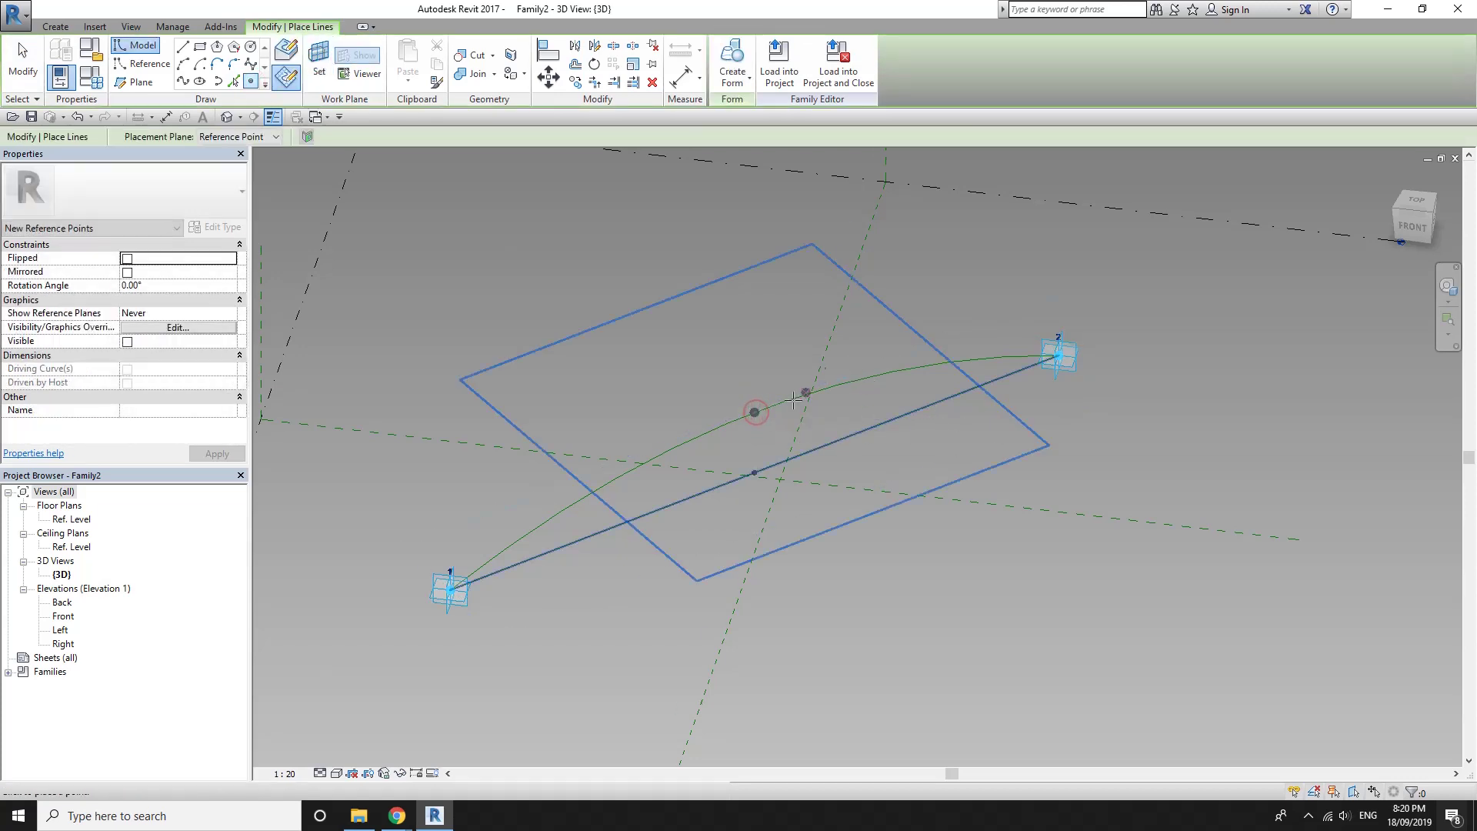
pyautogui.click(754, 412)
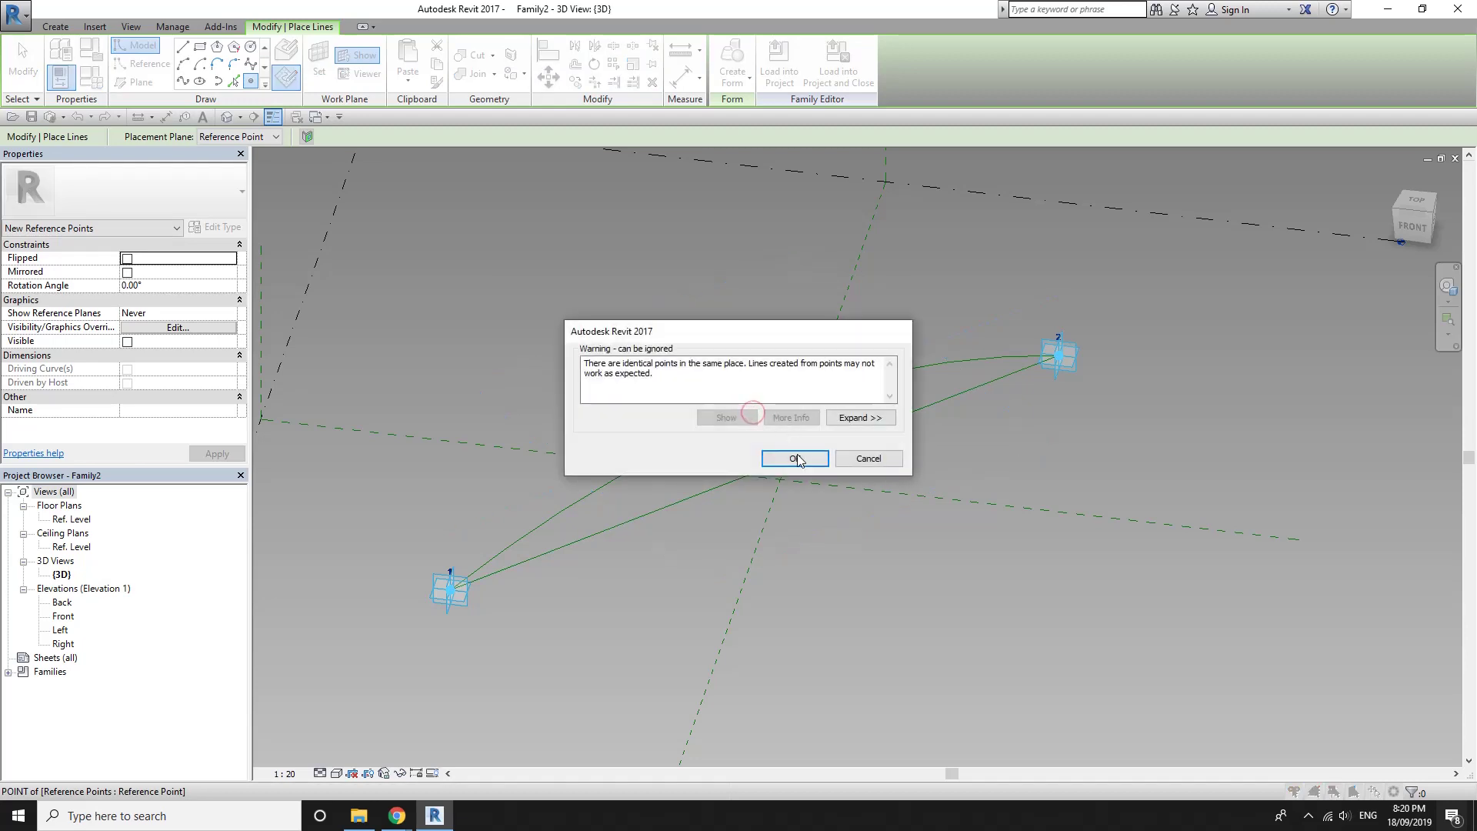
pyautogui.click(797, 459)
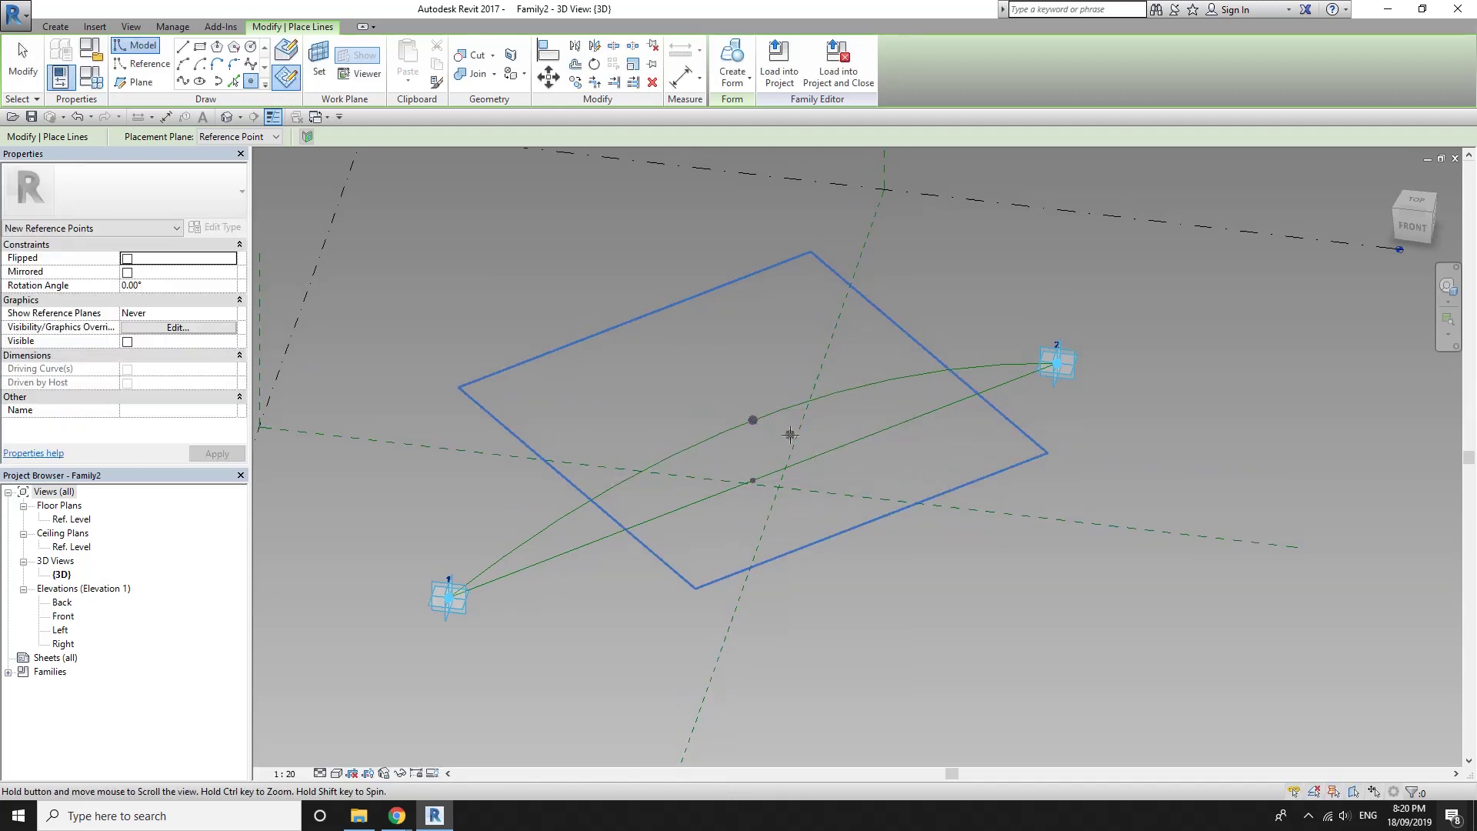
pyautogui.press('Escape')
pyautogui.click(753, 420)
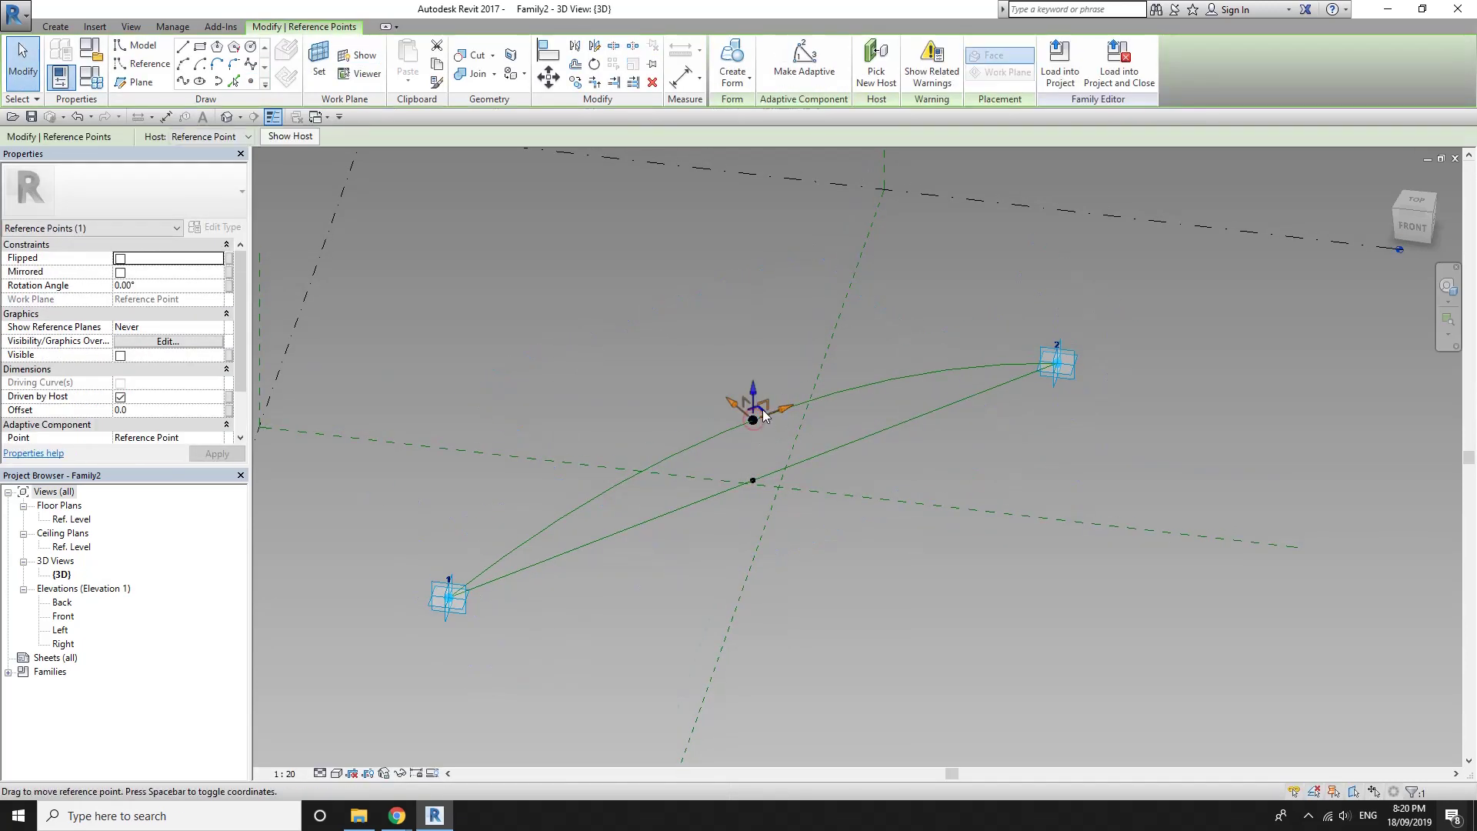
pyautogui.moveTo(757, 333); pyautogui.dragTo(757, 314)
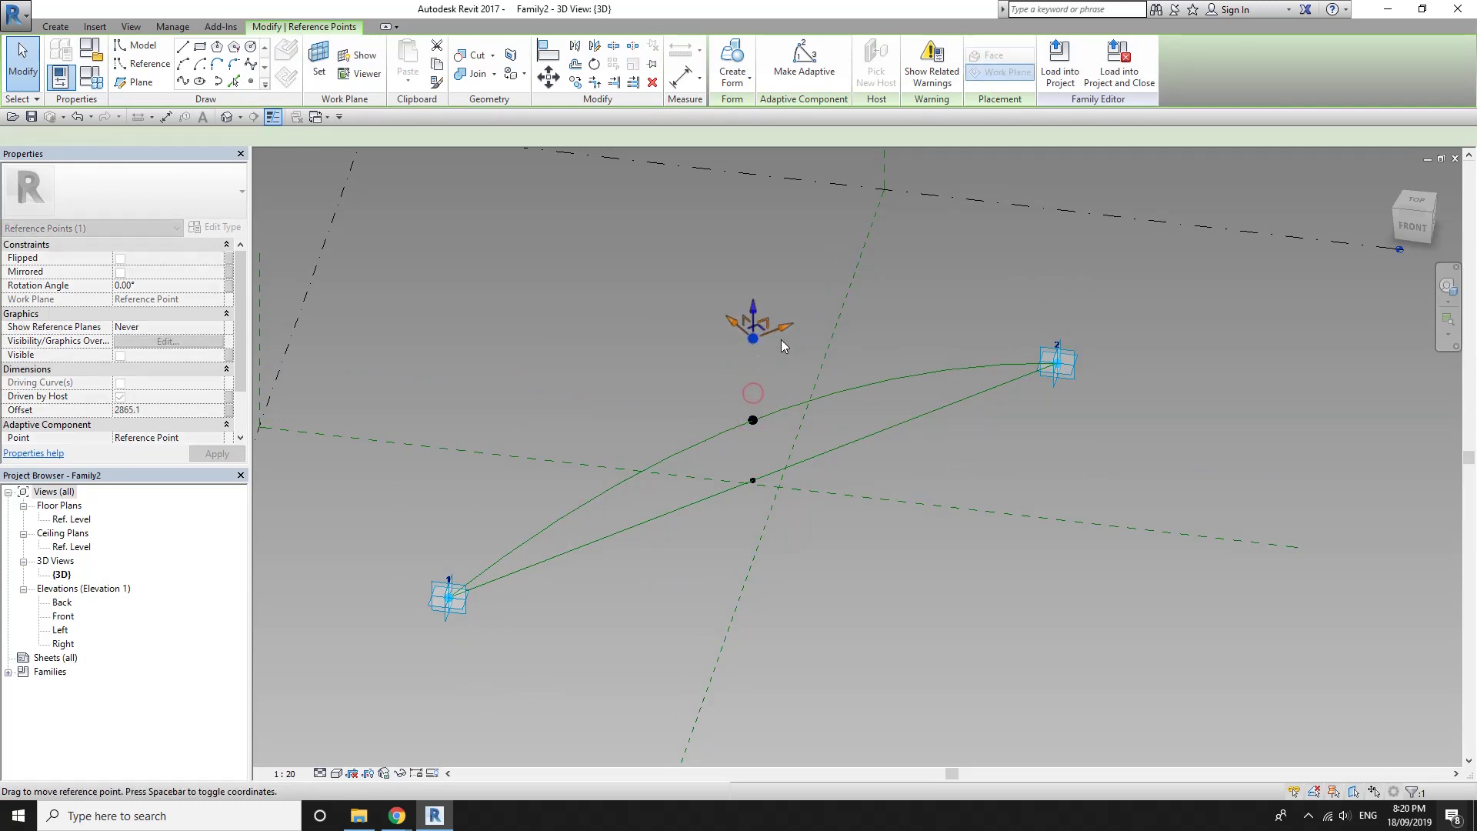
# Associate that point's Offset with a new instance parameter named Offset 2
pyautogui.click(228, 413)
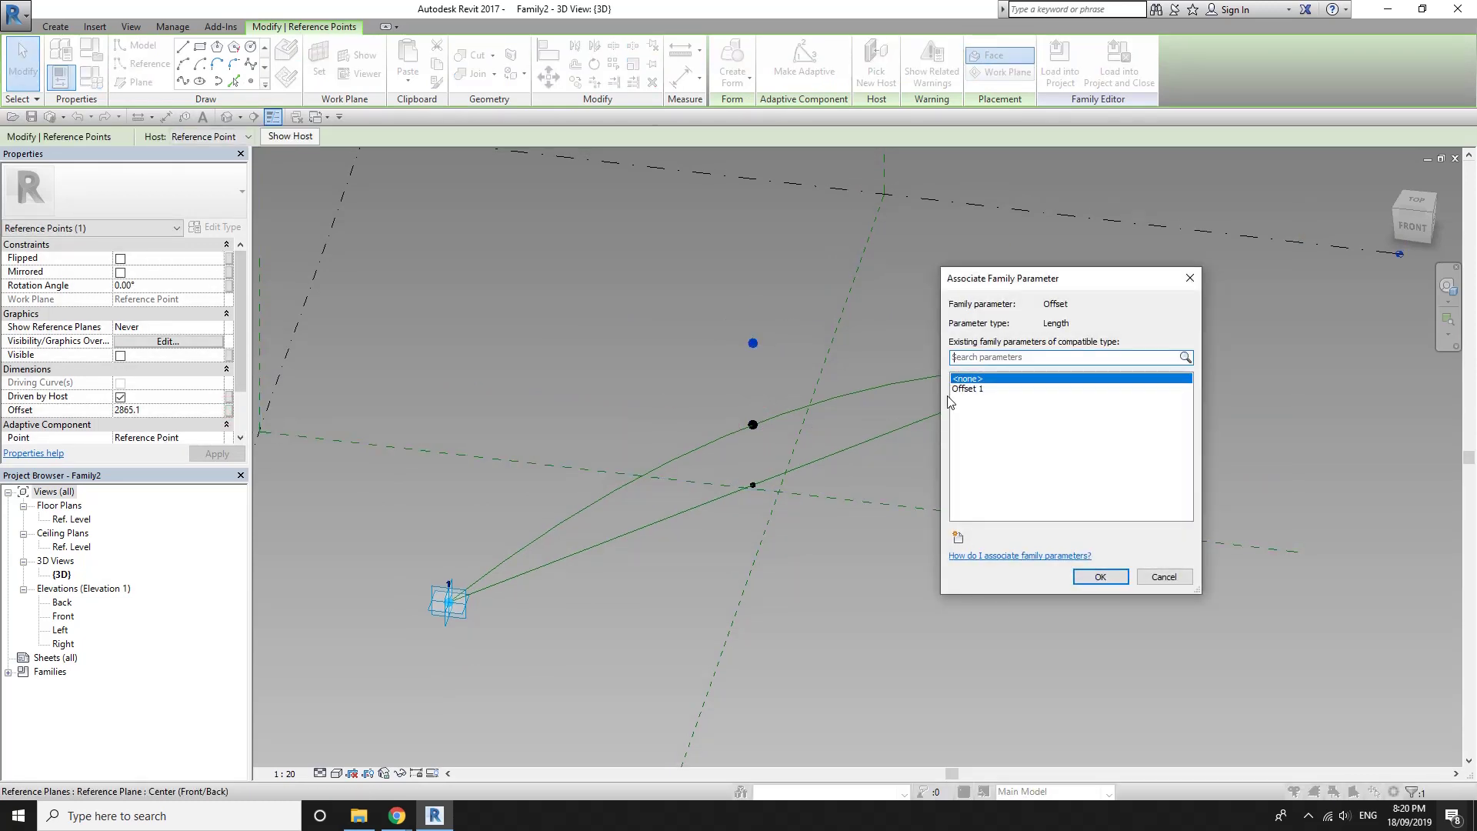
pyautogui.click(959, 537)
pyautogui.write('of')
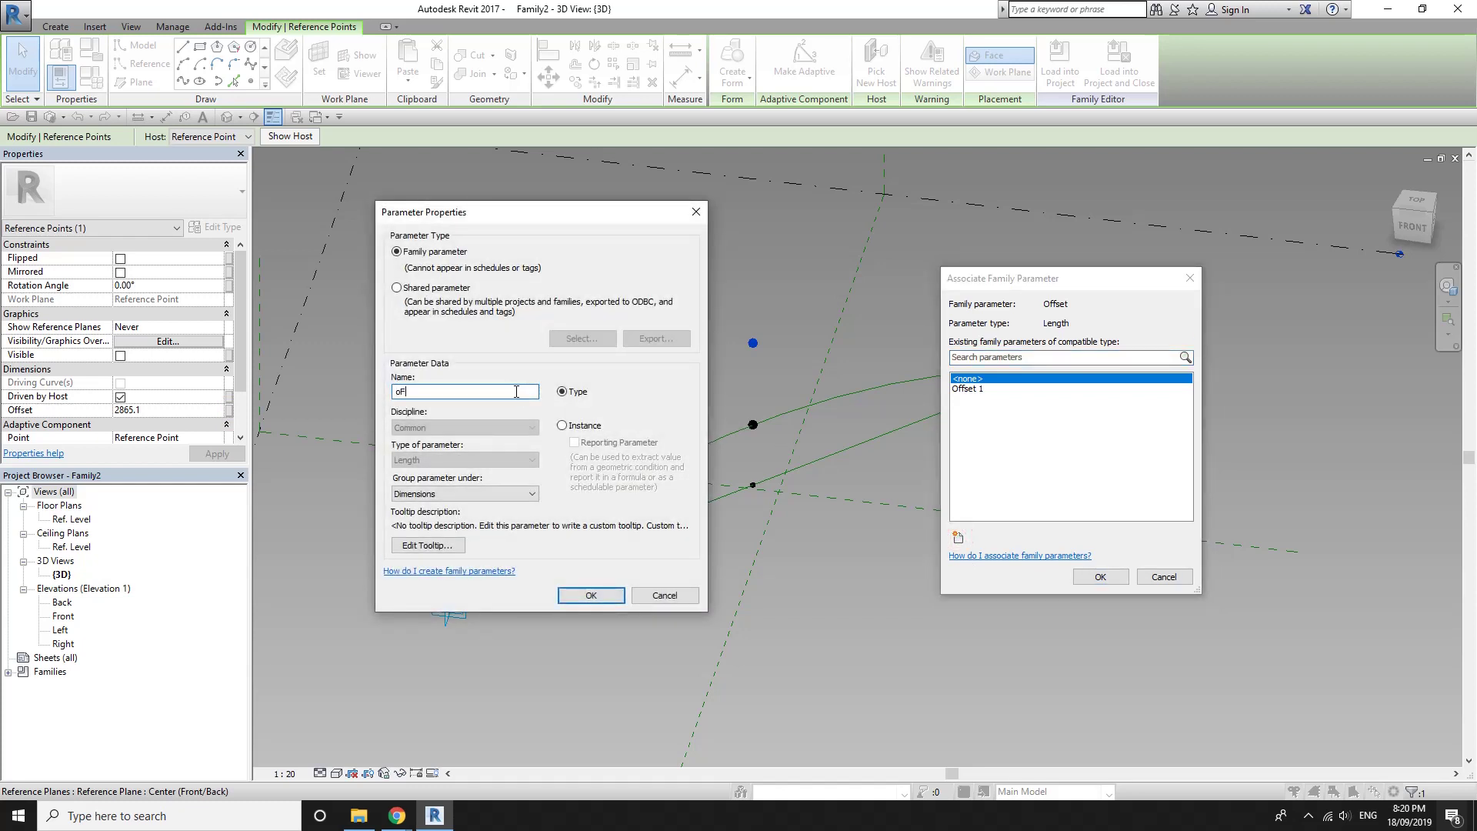
pyautogui.press('BackSpace')
pyautogui.write('Offset 2')
pyautogui.click(591, 595)
pyautogui.click(1102, 579)
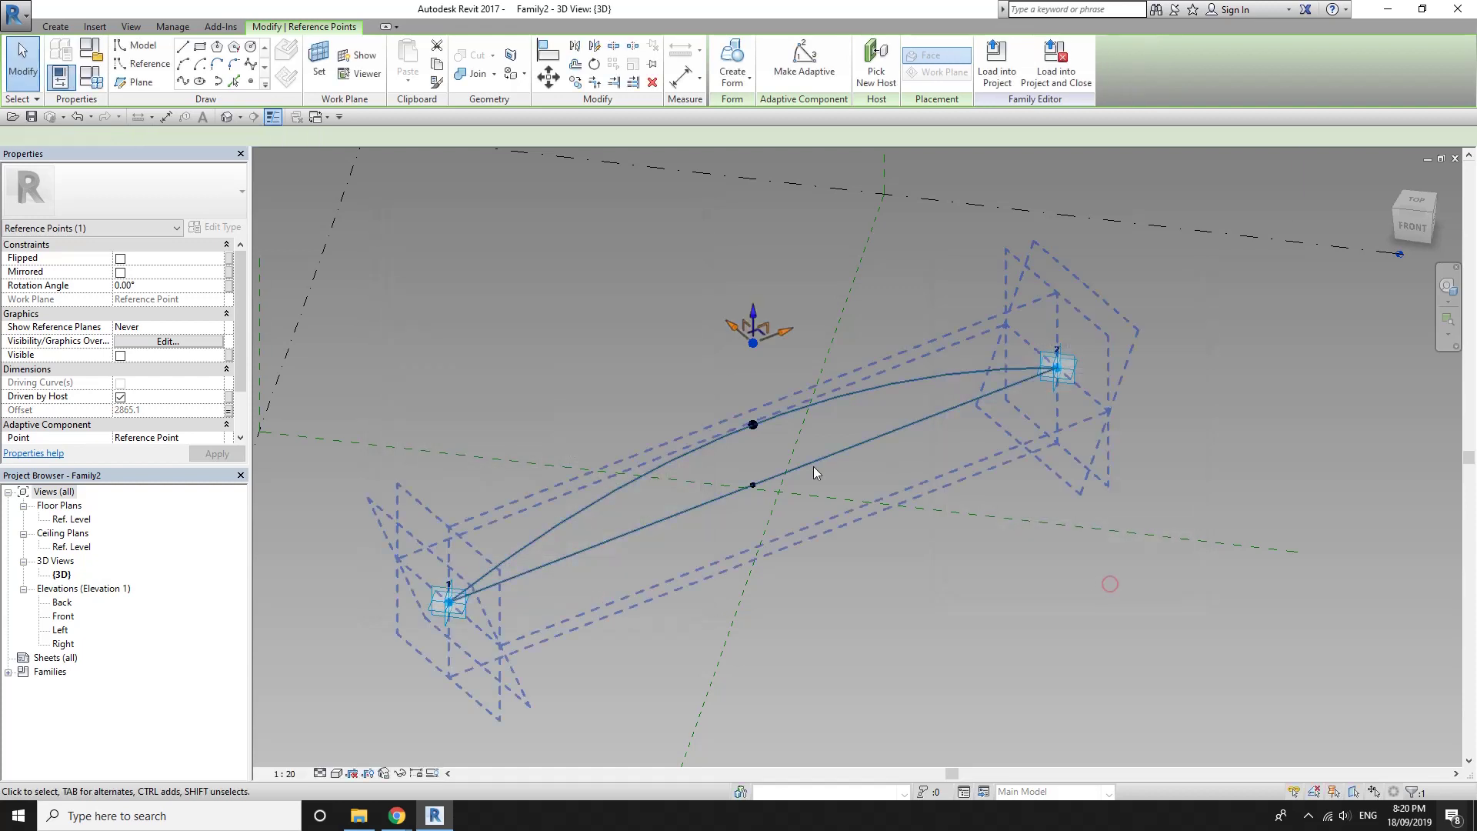
pyautogui.scroll(2, 790, 237)
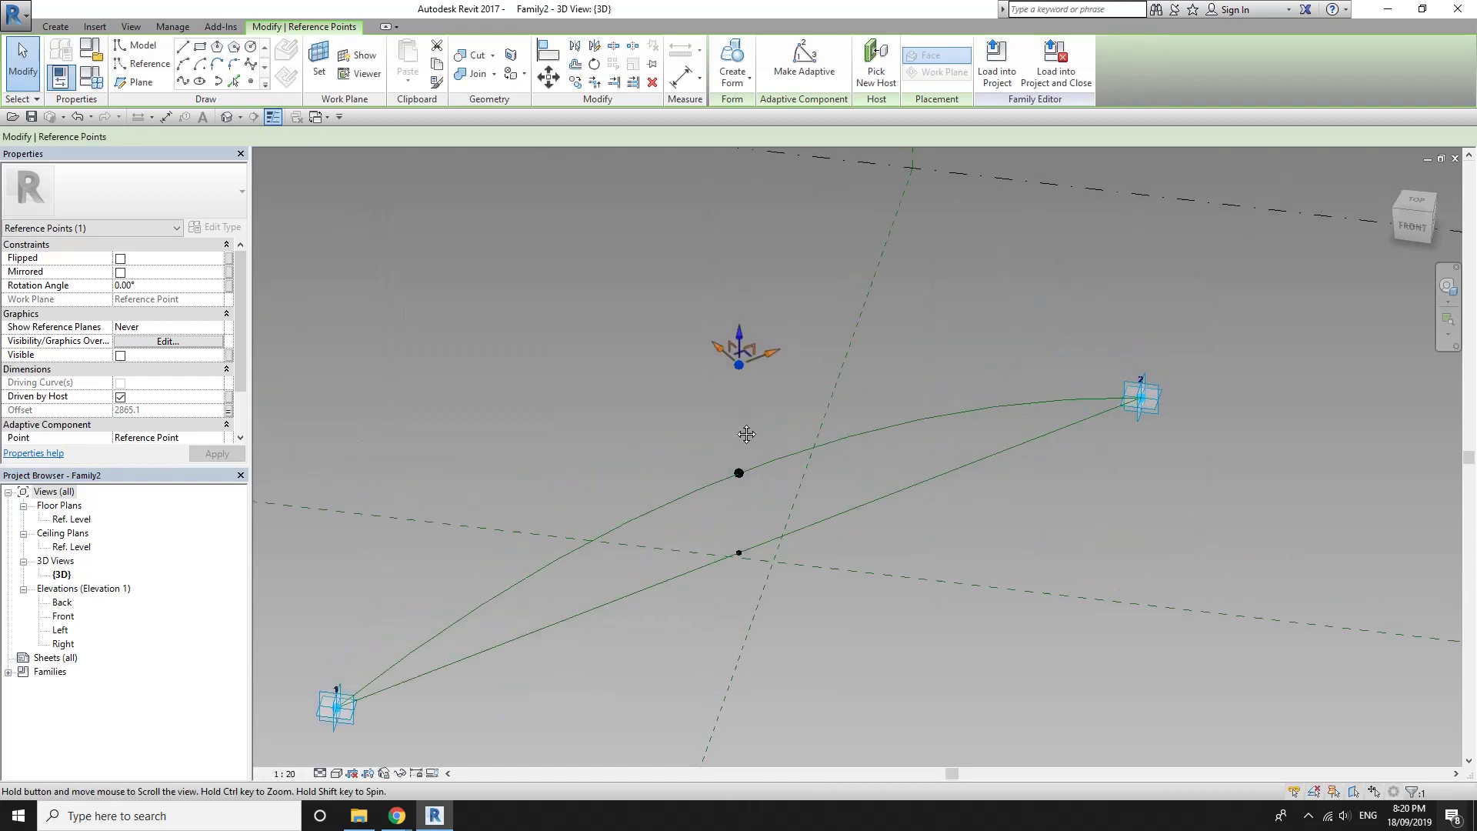
# Host another reference point on the uppermost raised point and drag it out beside it
pyautogui.click(250, 82)
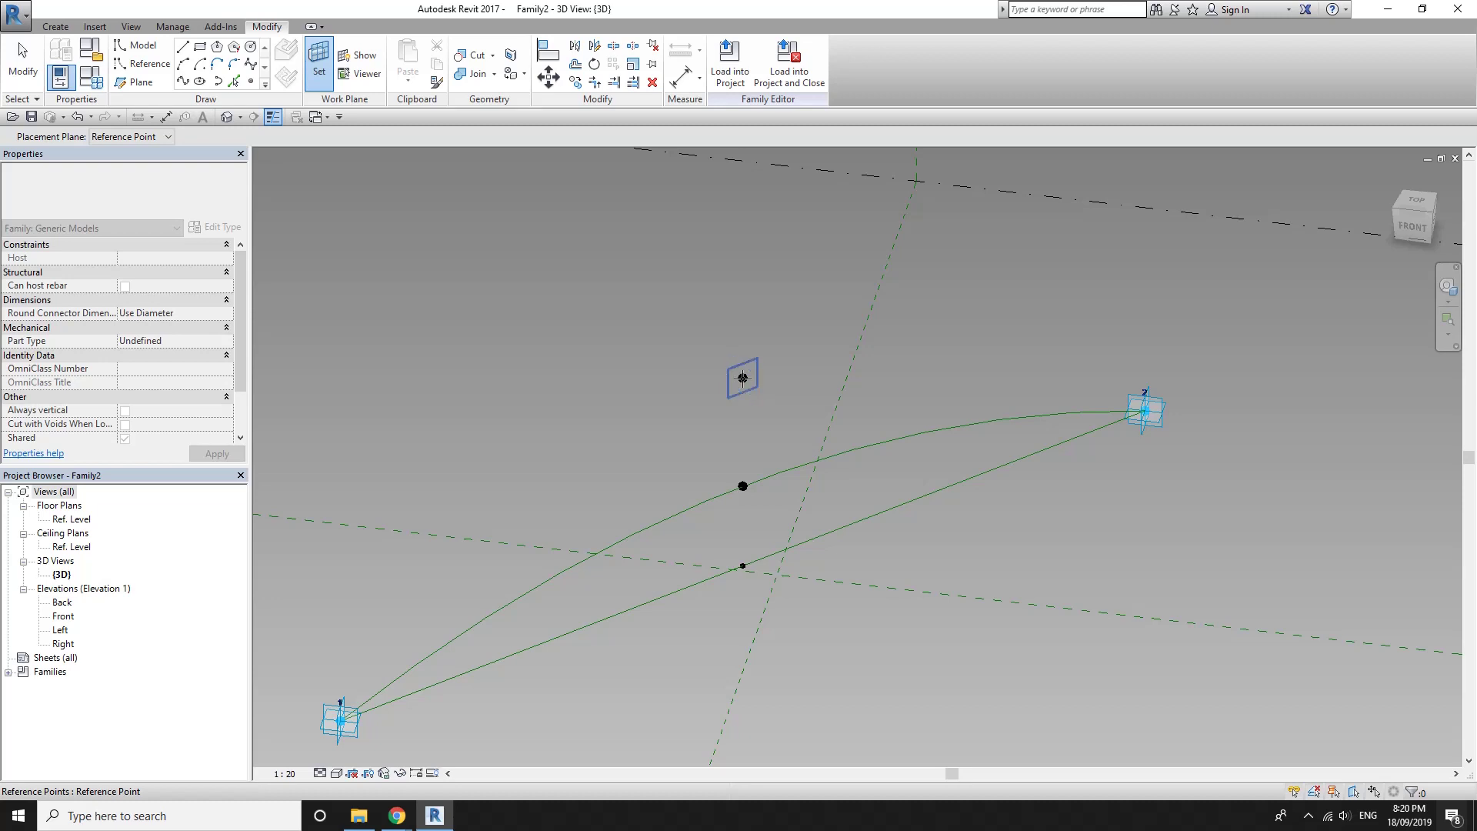
pyautogui.click(742, 378)
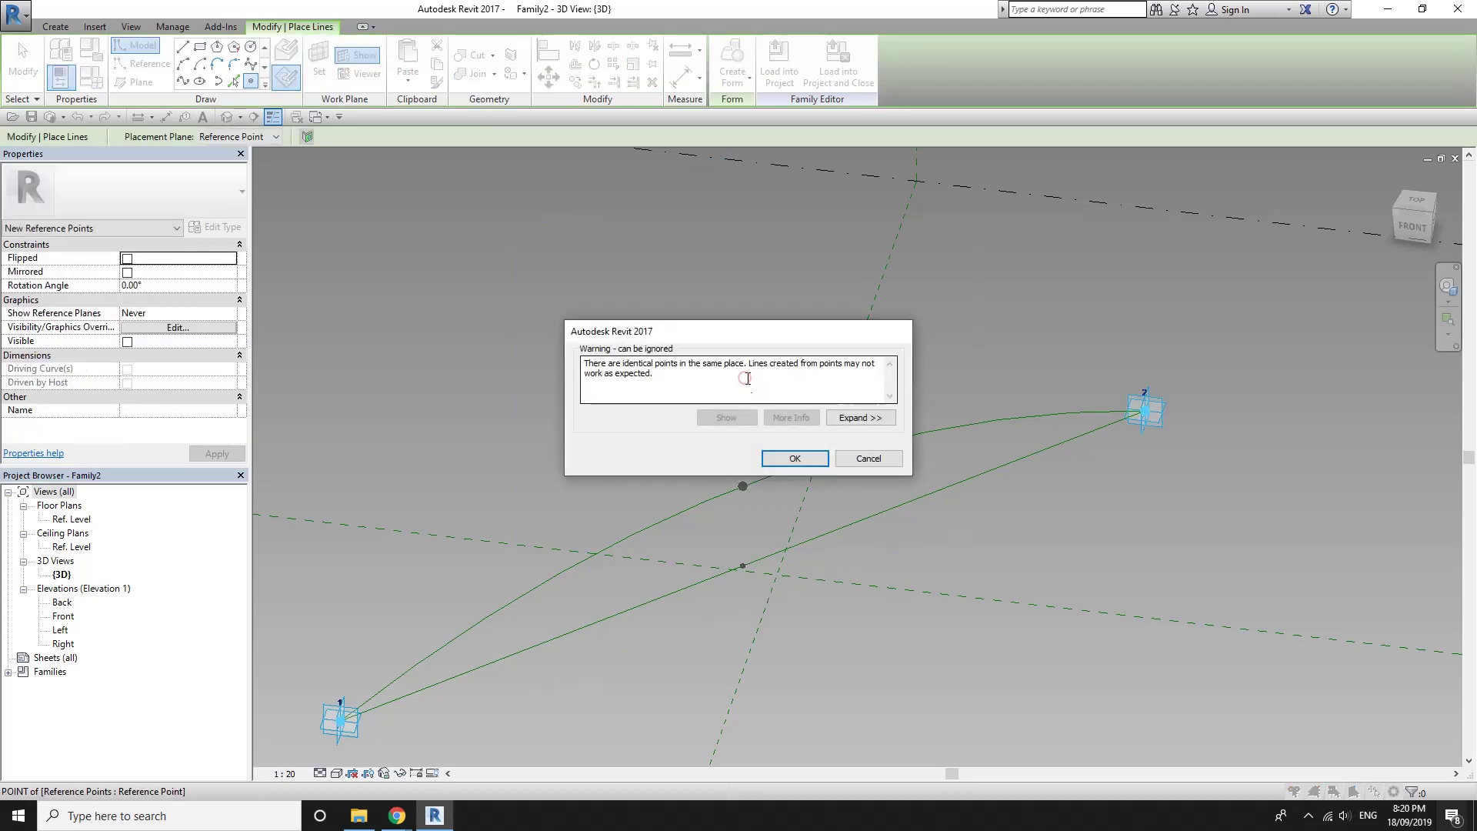
pyautogui.click(800, 459)
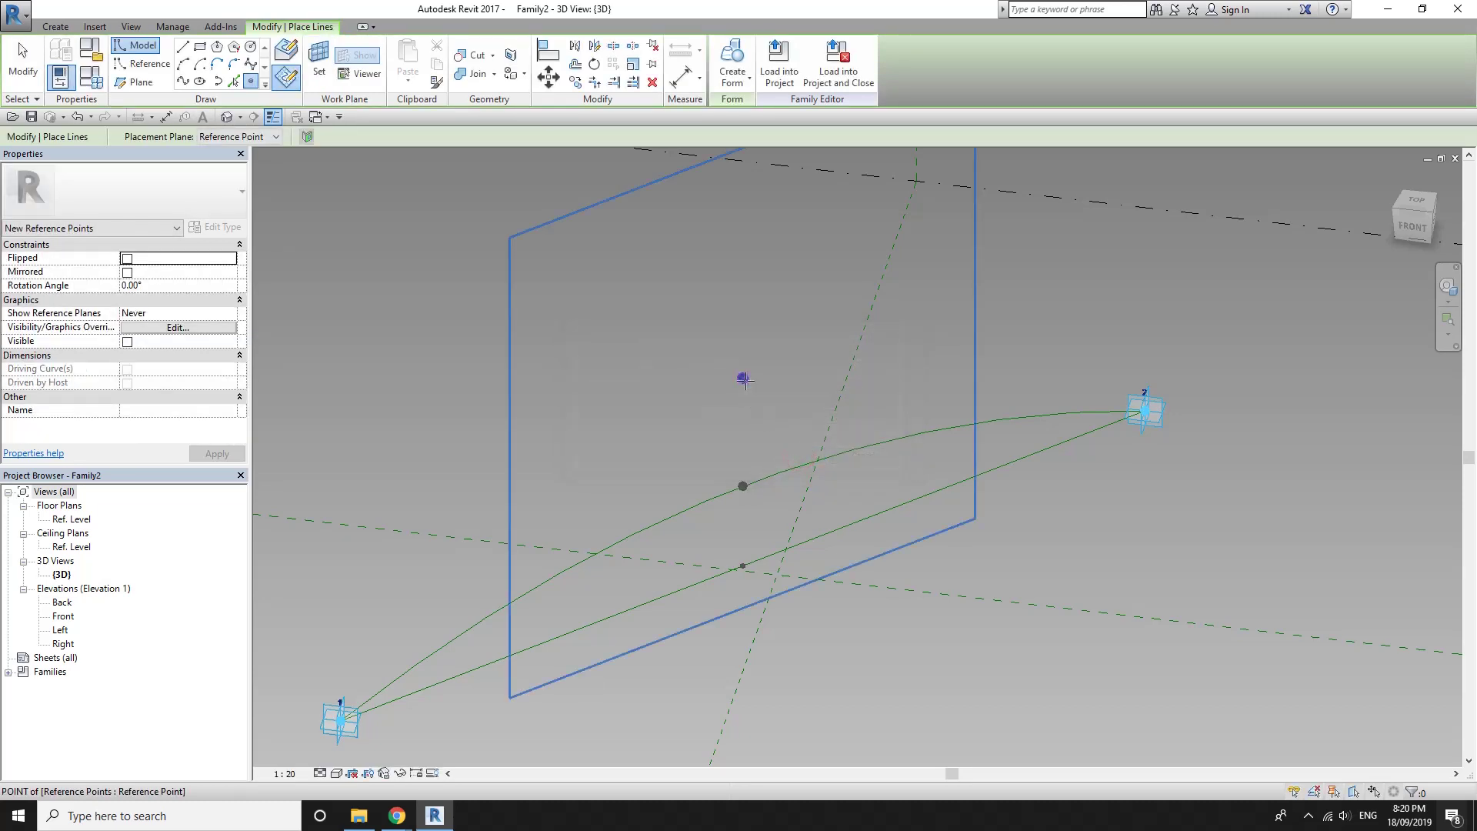
pyautogui.click(744, 378)
pyautogui.click(791, 458)
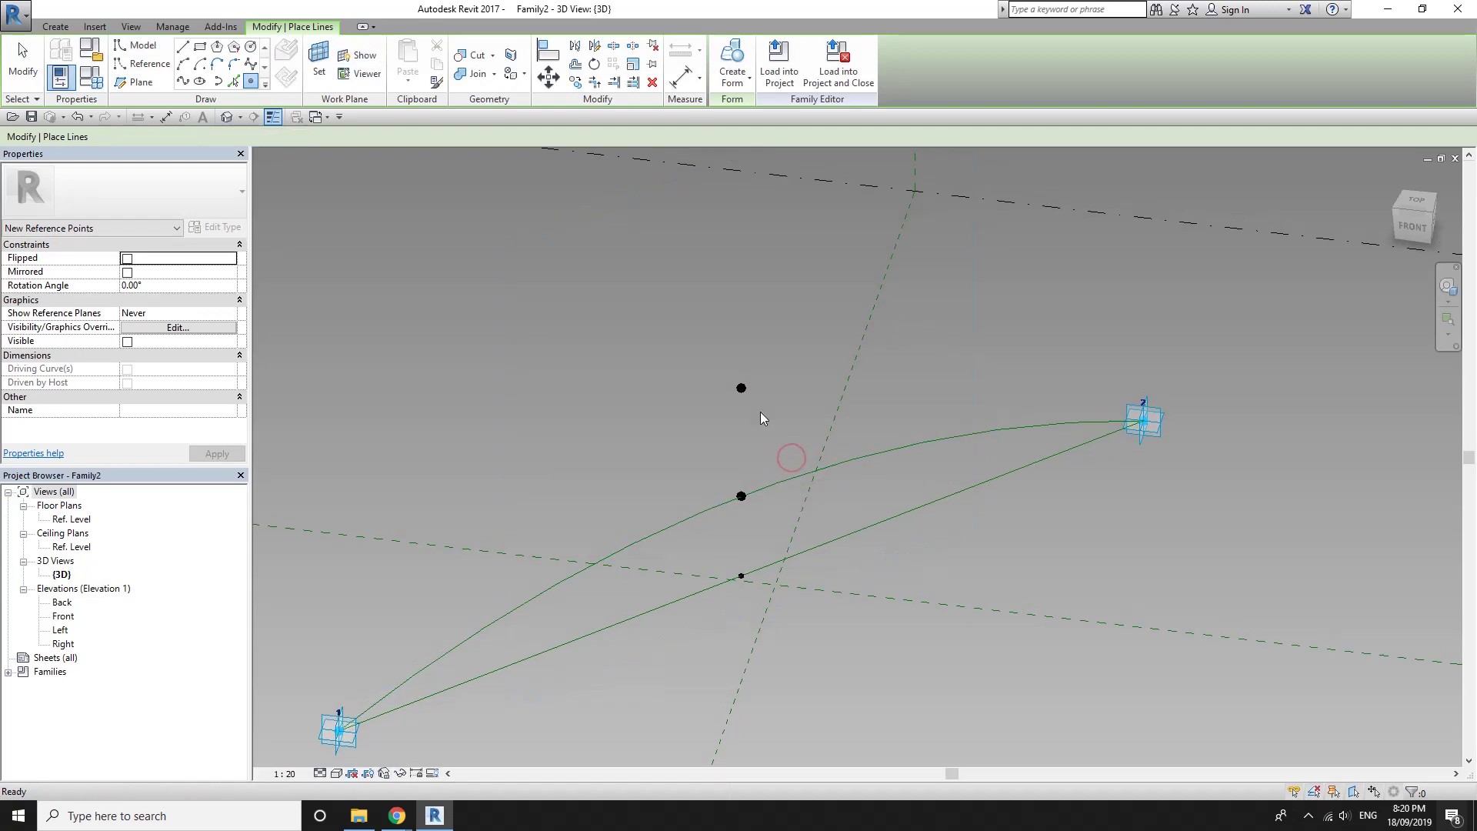
pyautogui.press('Escape')
pyautogui.moveTo(743, 388)
pyautogui.mouseDown()
pyautogui.moveTo(699, 363)
pyautogui.moveTo(777, 443)
pyautogui.mouseUp()
pyautogui.click(757, 465)
pyautogui.keyDown('shift'); pyautogui.moveTo(758, 465); pyautogui.dragTo(688, 362, button='middle'); pyautogui.keyUp('shift')
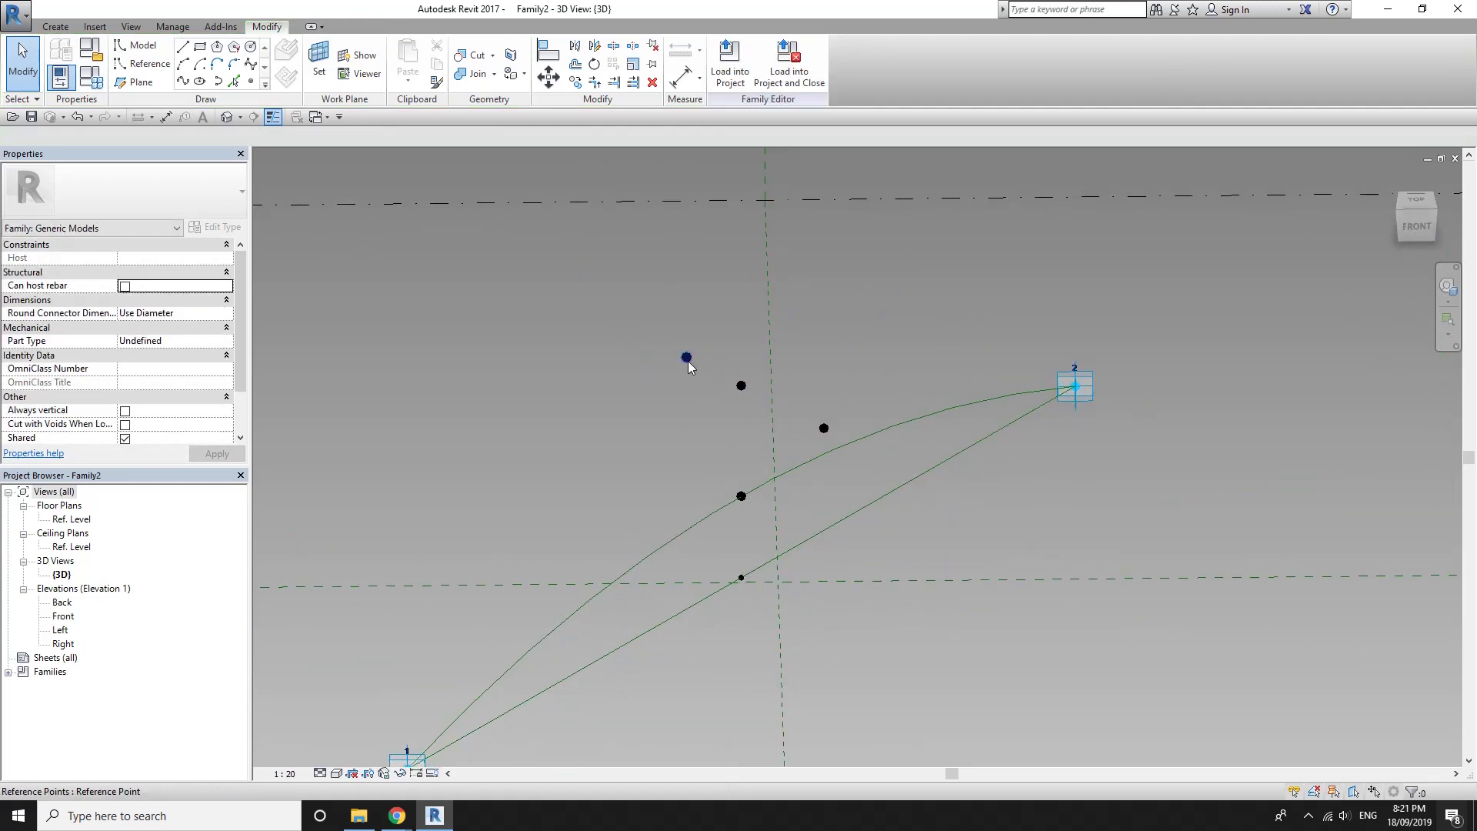
# Associate the moved point's Offset with a new parameter named Offset 3
pyautogui.click(686, 358)
pyautogui.click(229, 411)
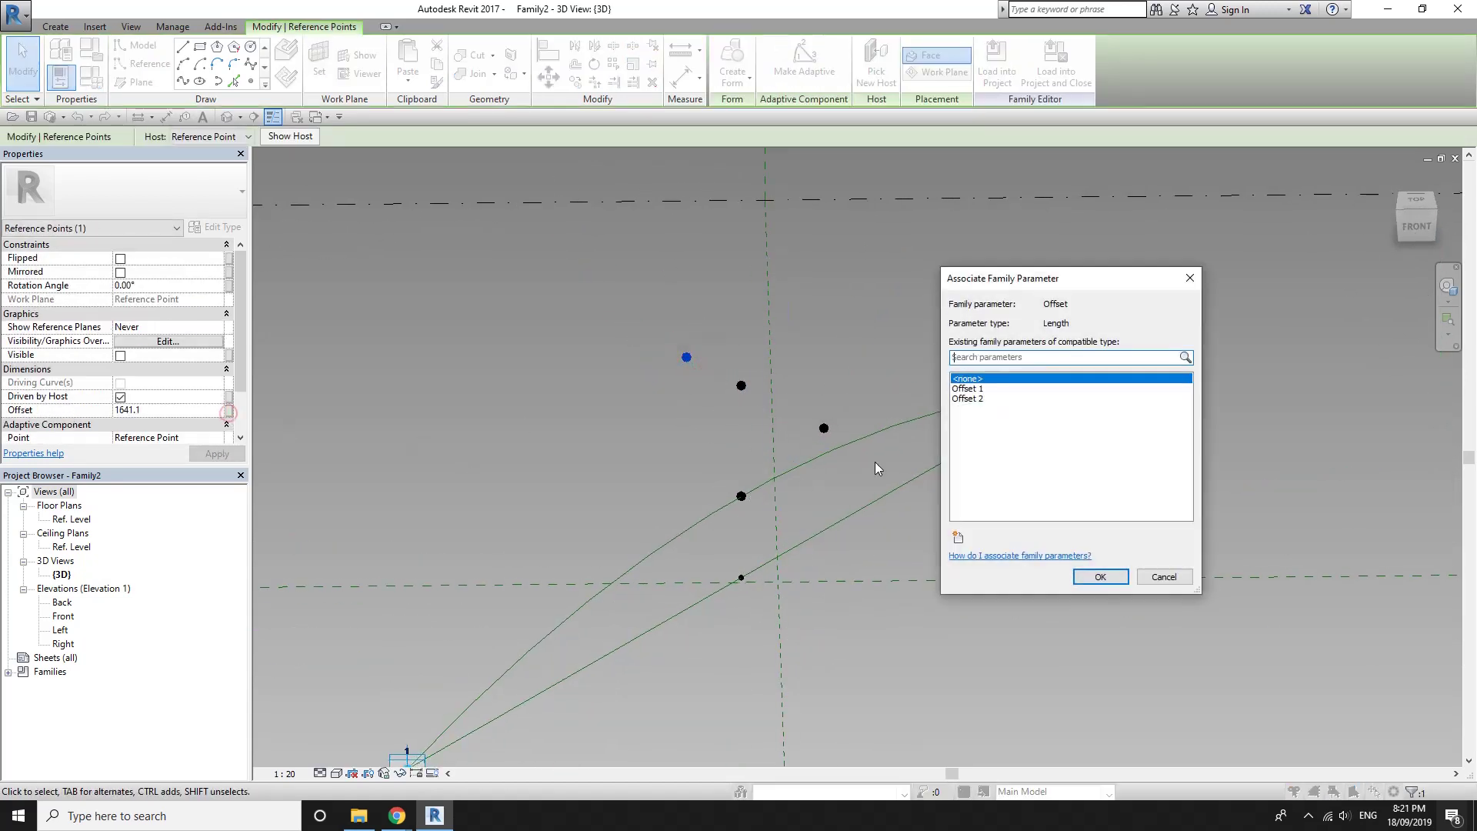
pyautogui.click(958, 538)
pyautogui.write('Offset 3')
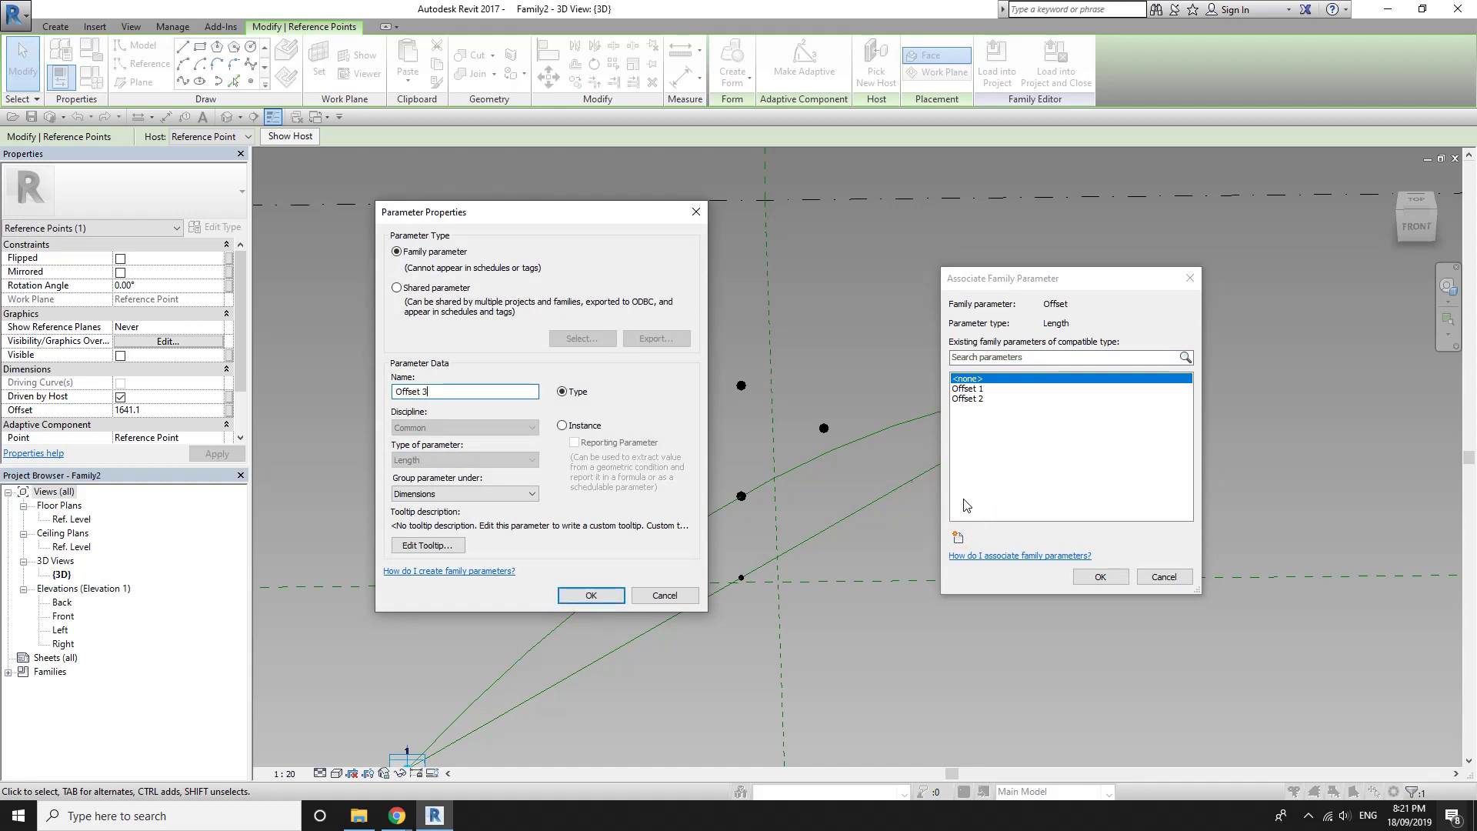
pyautogui.click(591, 596)
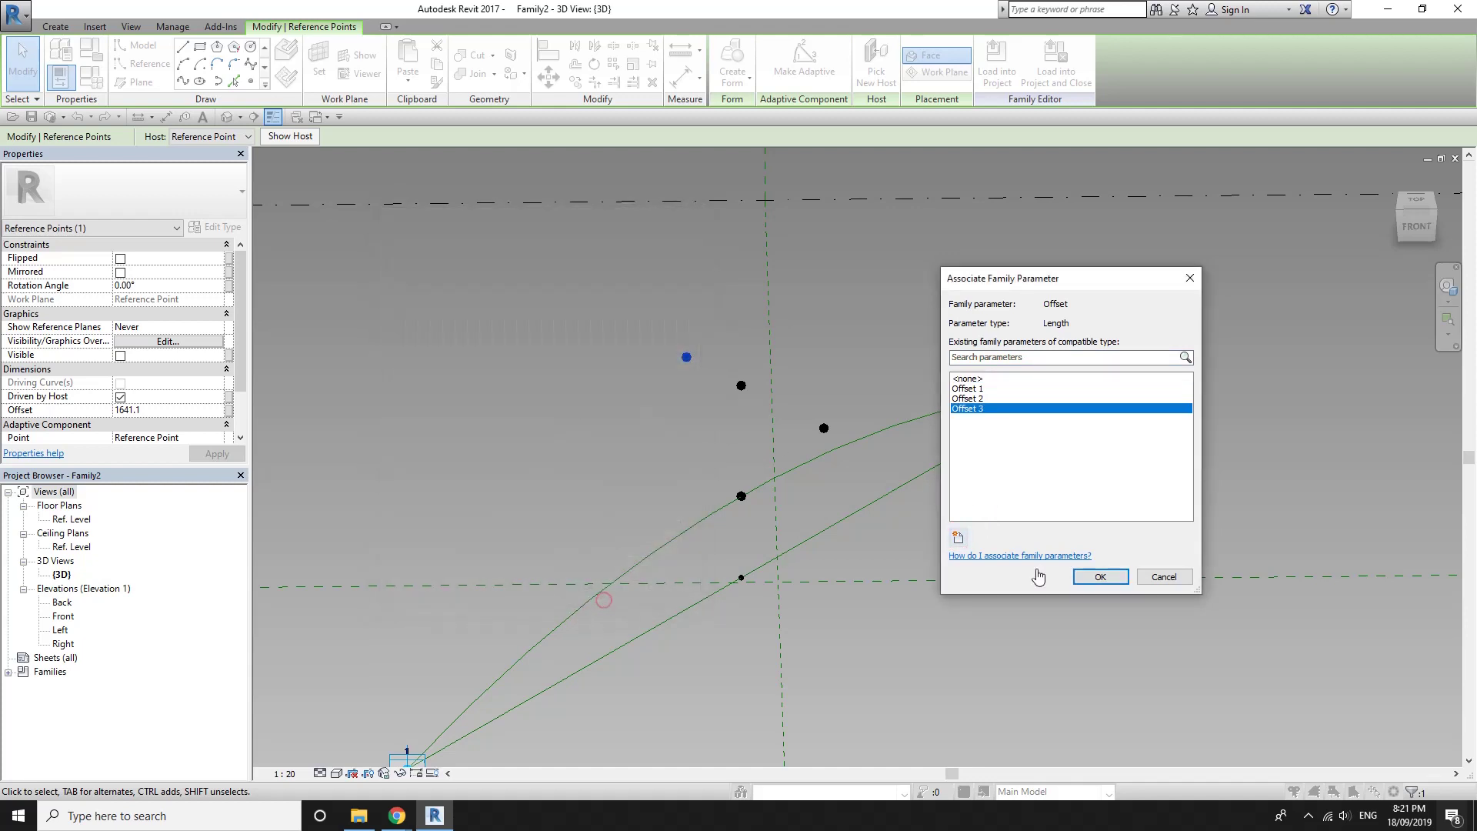
pyautogui.click(1099, 577)
# Associate the next point's Offset with a new parameter Offset N, then list all family parameters
pyautogui.click(824, 429)
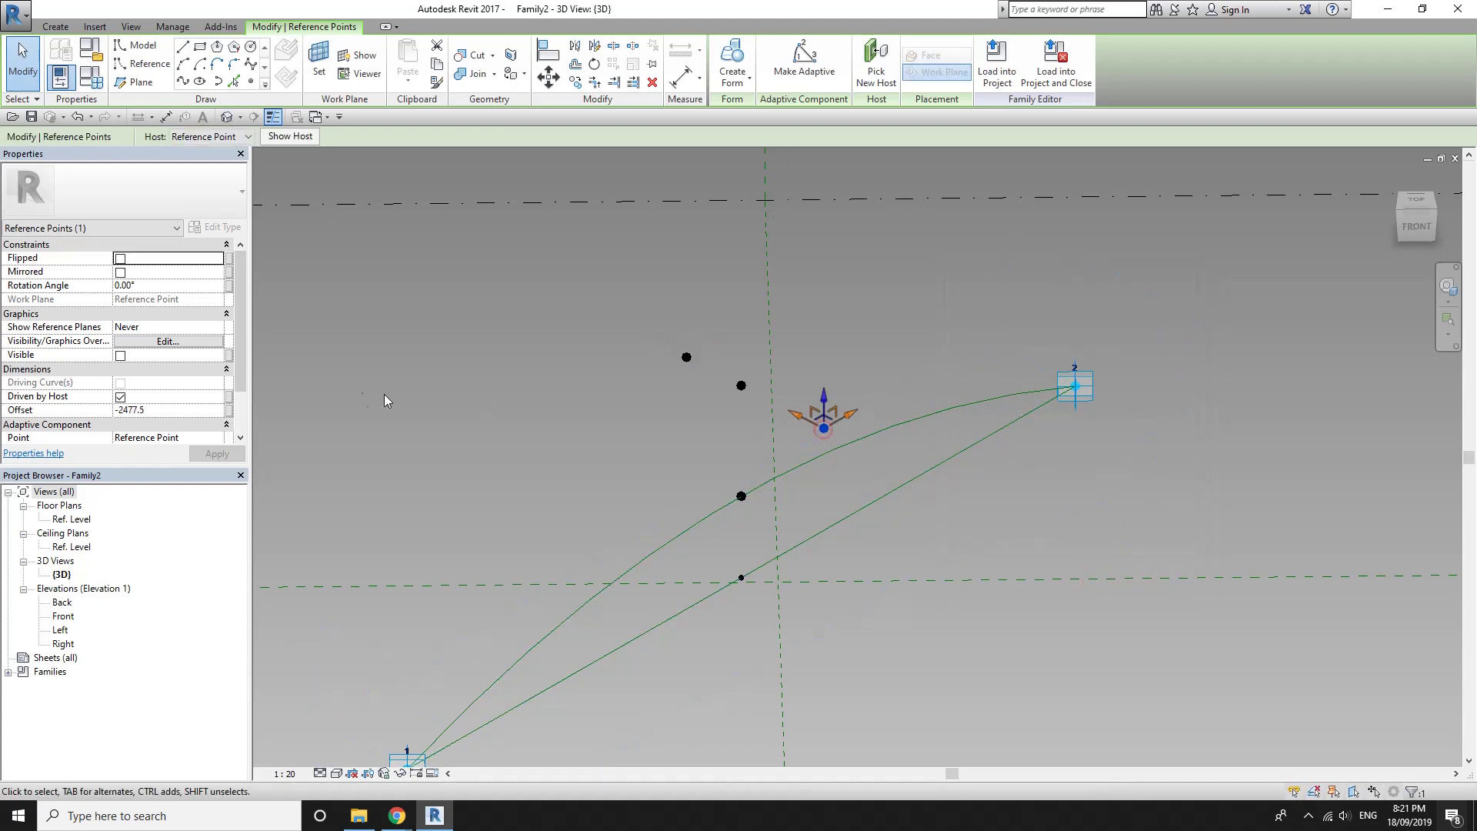
pyautogui.click(229, 411)
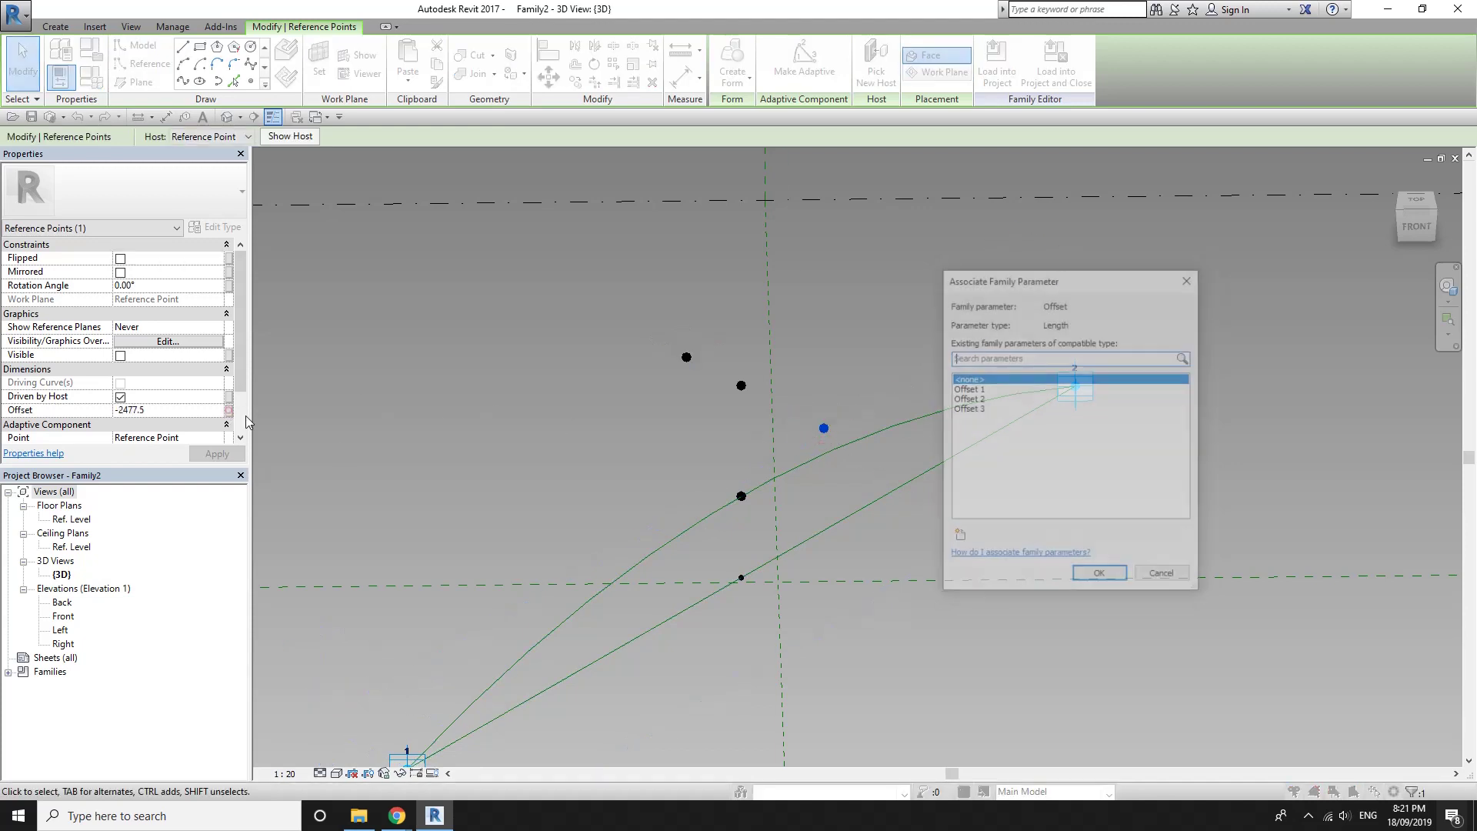
pyautogui.click(958, 541)
pyautogui.write('O')
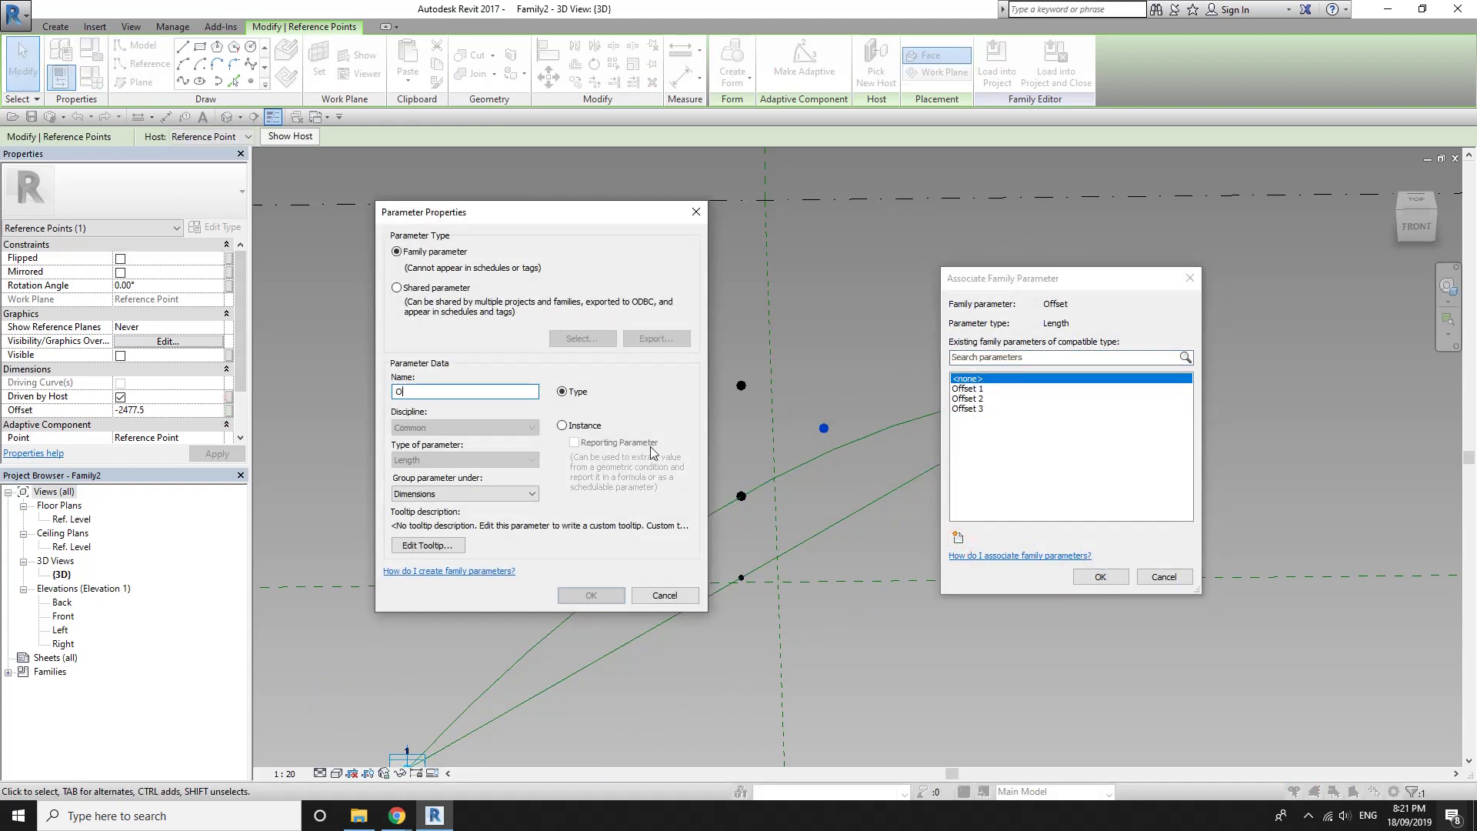
pyautogui.write('ffset N')
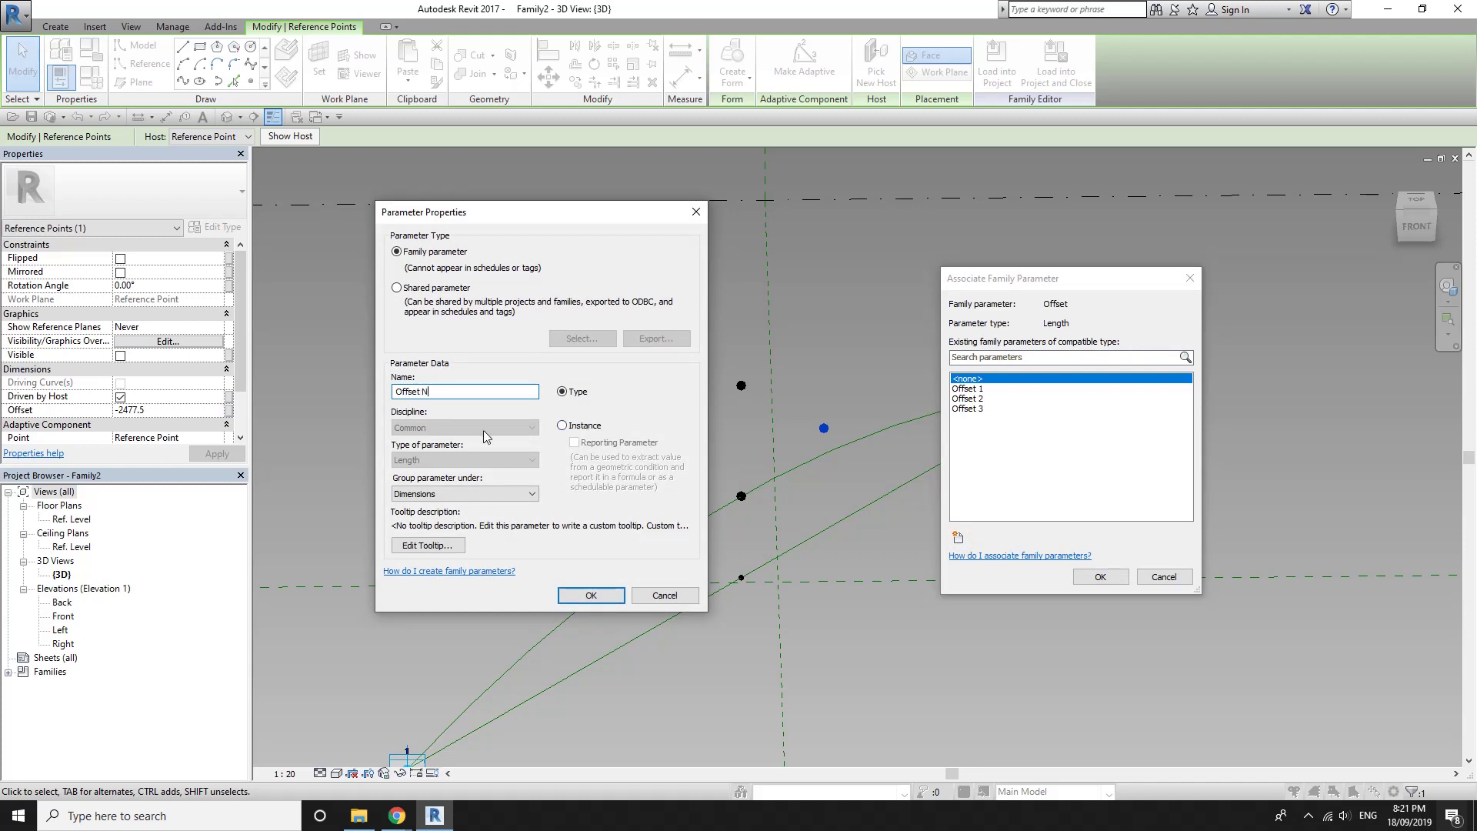
pyautogui.click(591, 595)
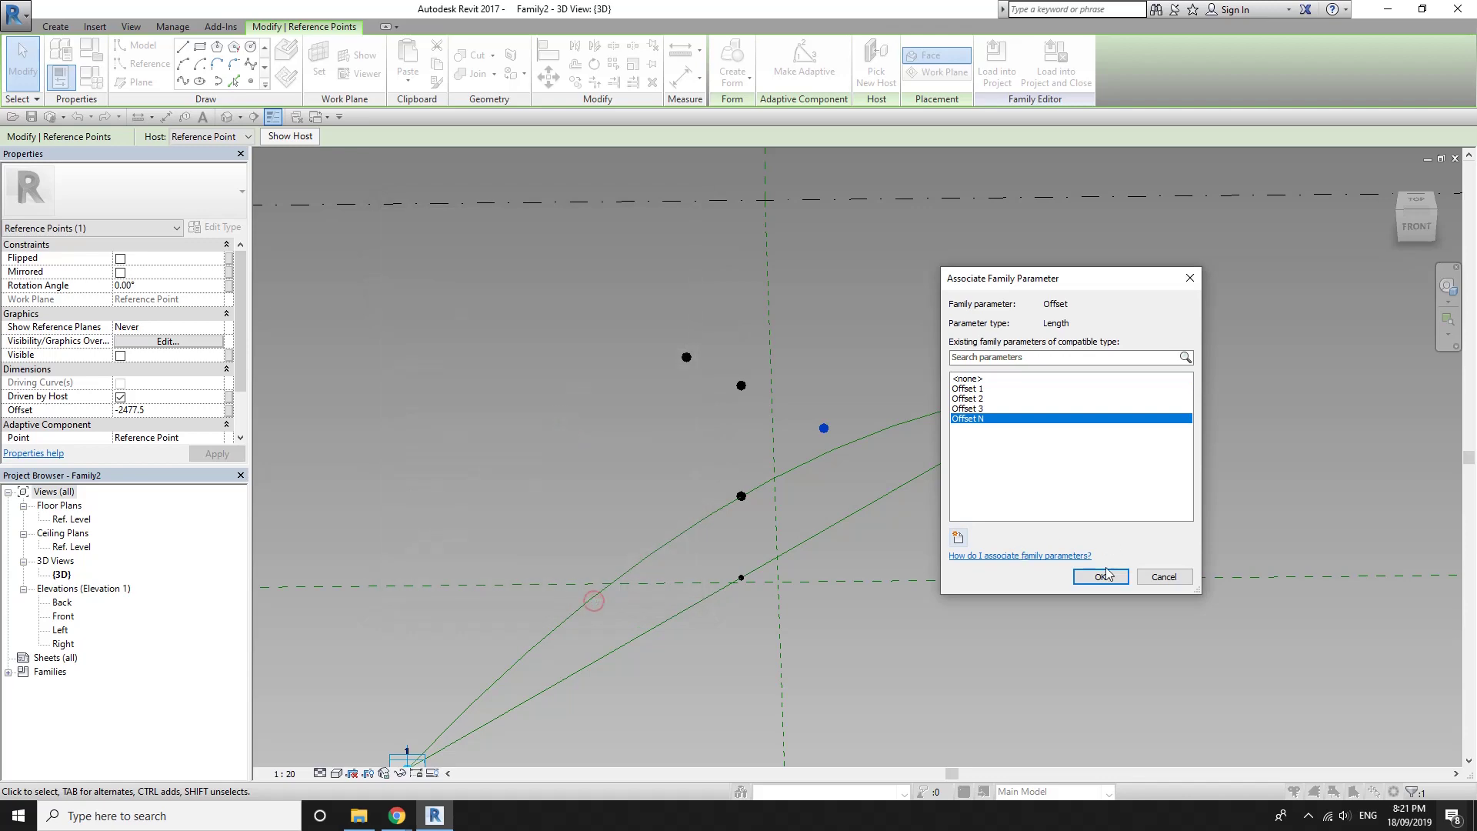
pyautogui.click(1101, 577)
pyautogui.click(90, 77)
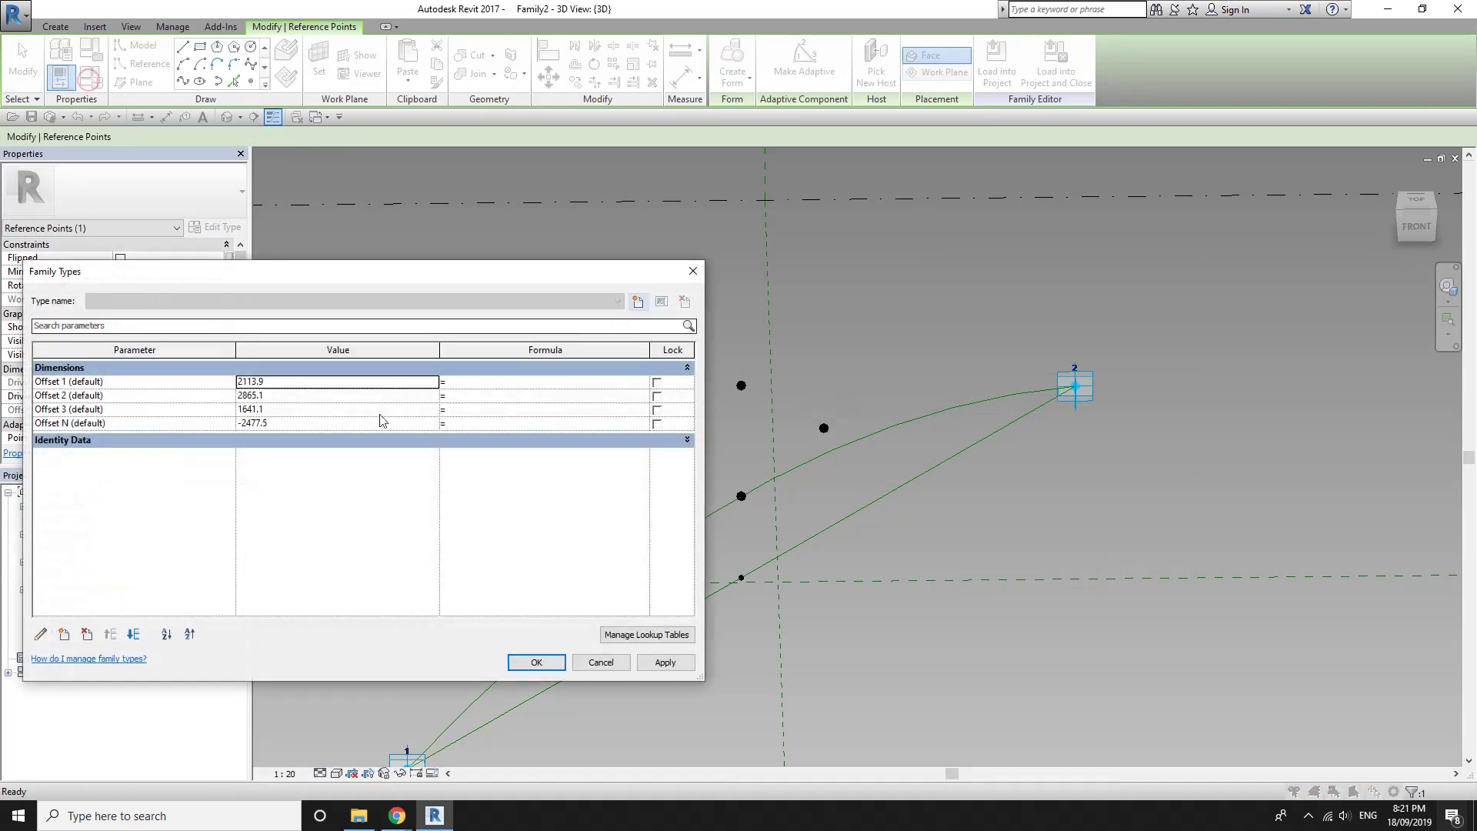
# Give Offset N the formula = -Offset 3
pyautogui.click(482, 425)
pyautogui.write('-Offset 3')
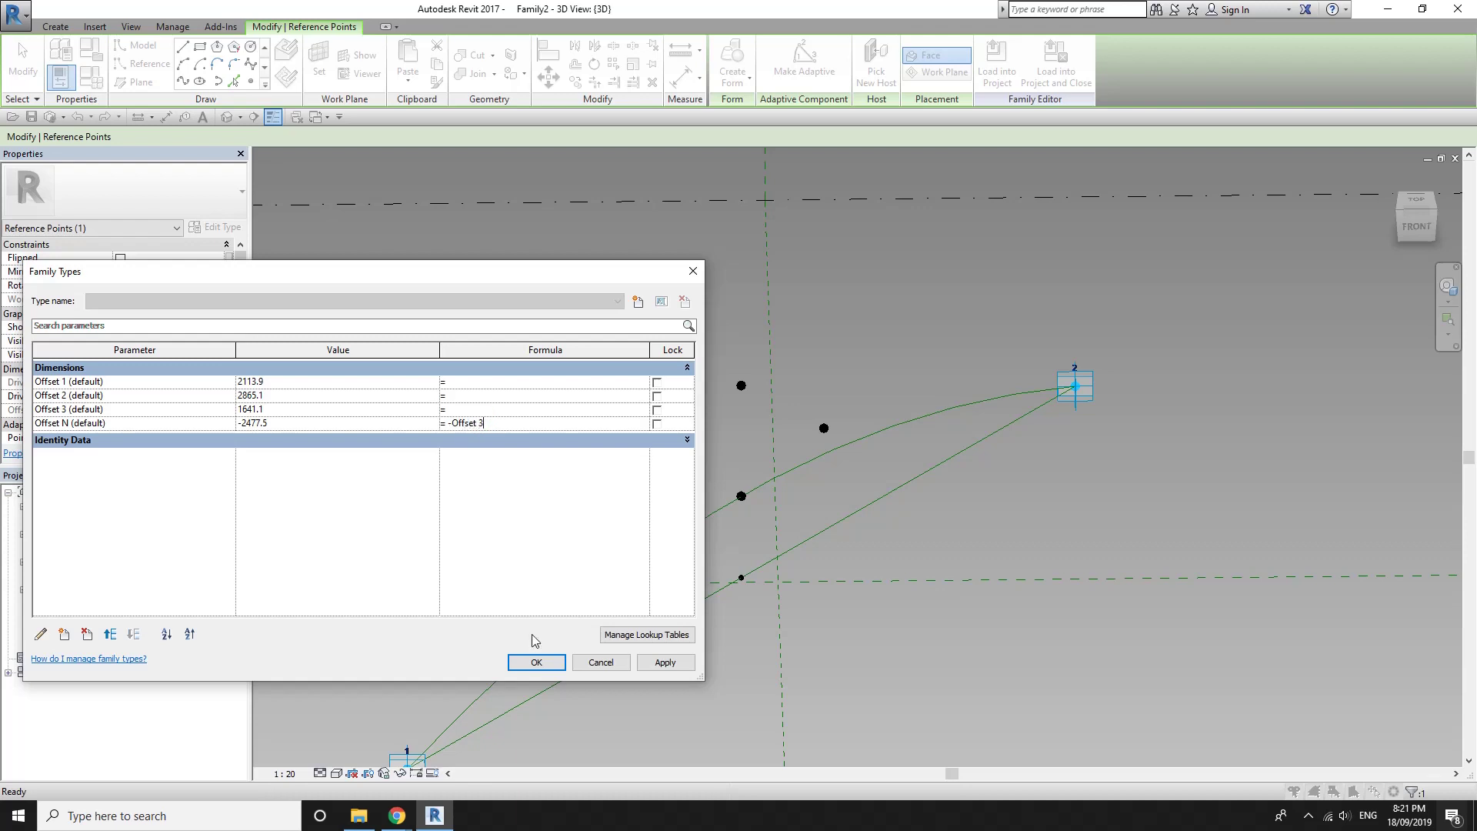
pyautogui.click(536, 661)
pyautogui.keyDown('shift'); pyautogui.moveTo(728, 461); pyautogui.dragTo(746, 500, button='middle'); pyautogui.keyUp('shift')
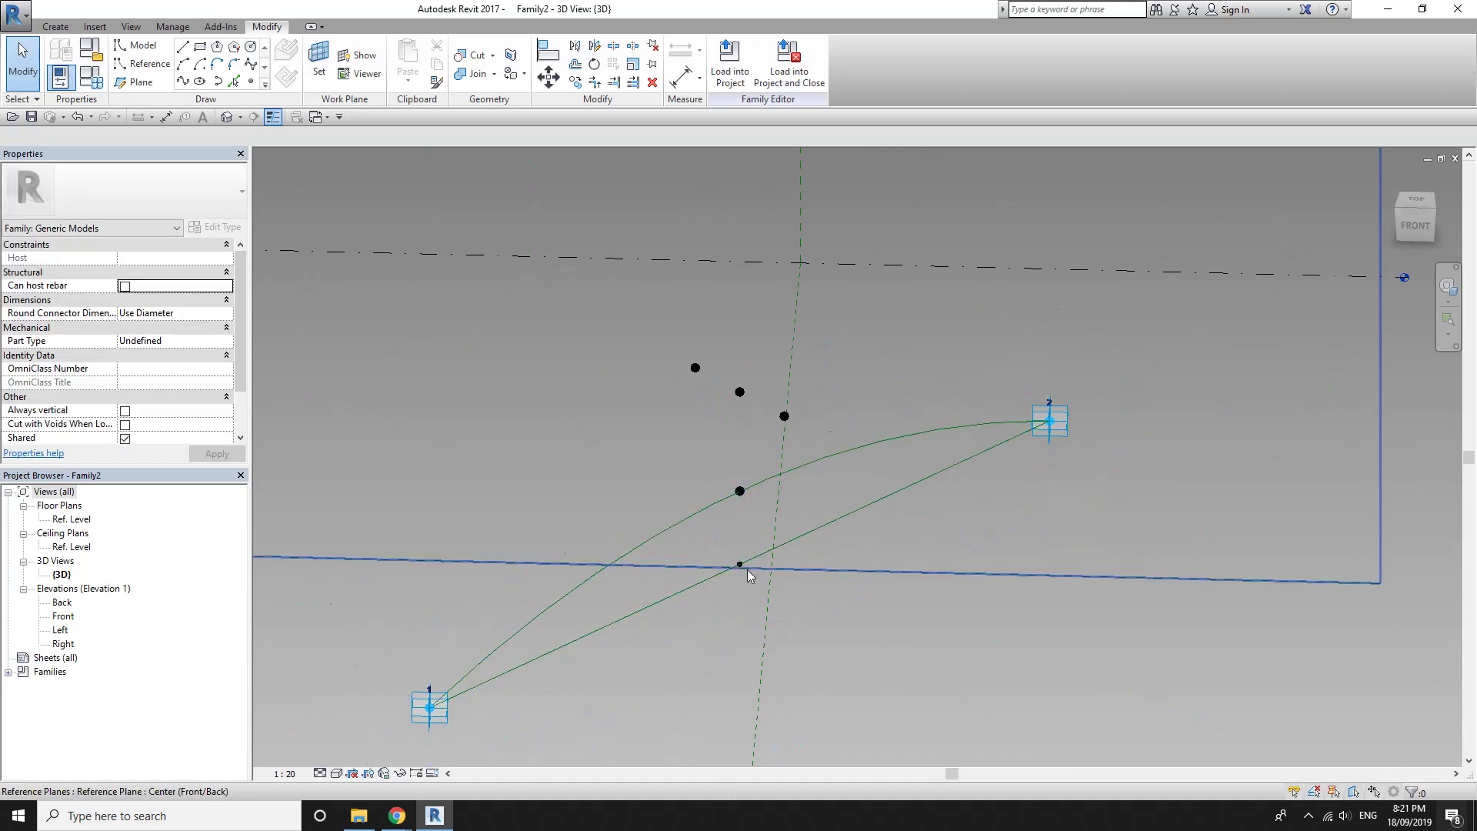
# Set Offset 1 and Offset 2 to 1000 and Offset 3 to 500, then apply
pyautogui.click(99, 78)
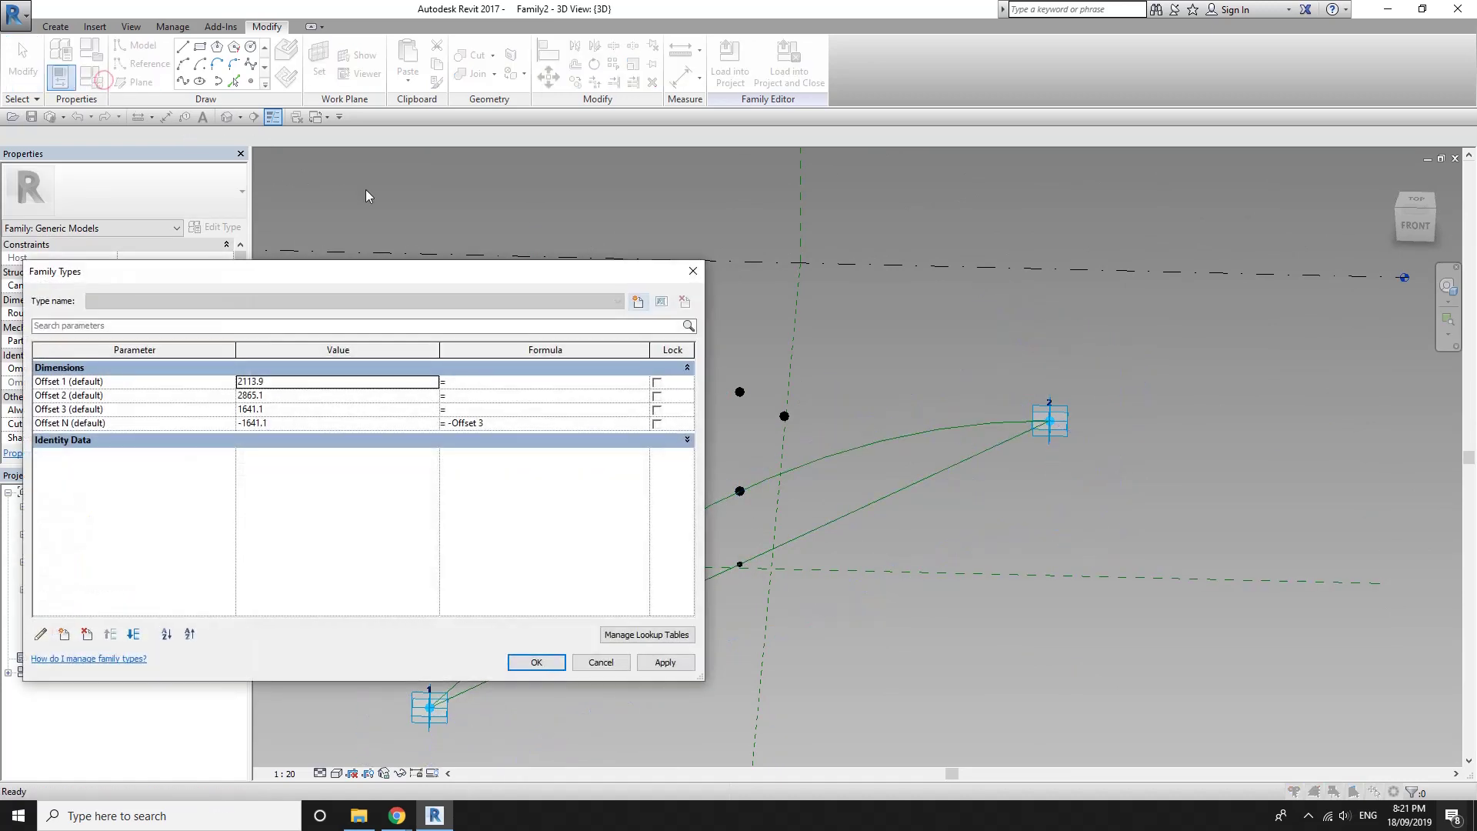
pyautogui.moveTo(428, 265); pyautogui.dragTo(314, 242)
pyautogui.click(207, 359)
pyautogui.write('1000')
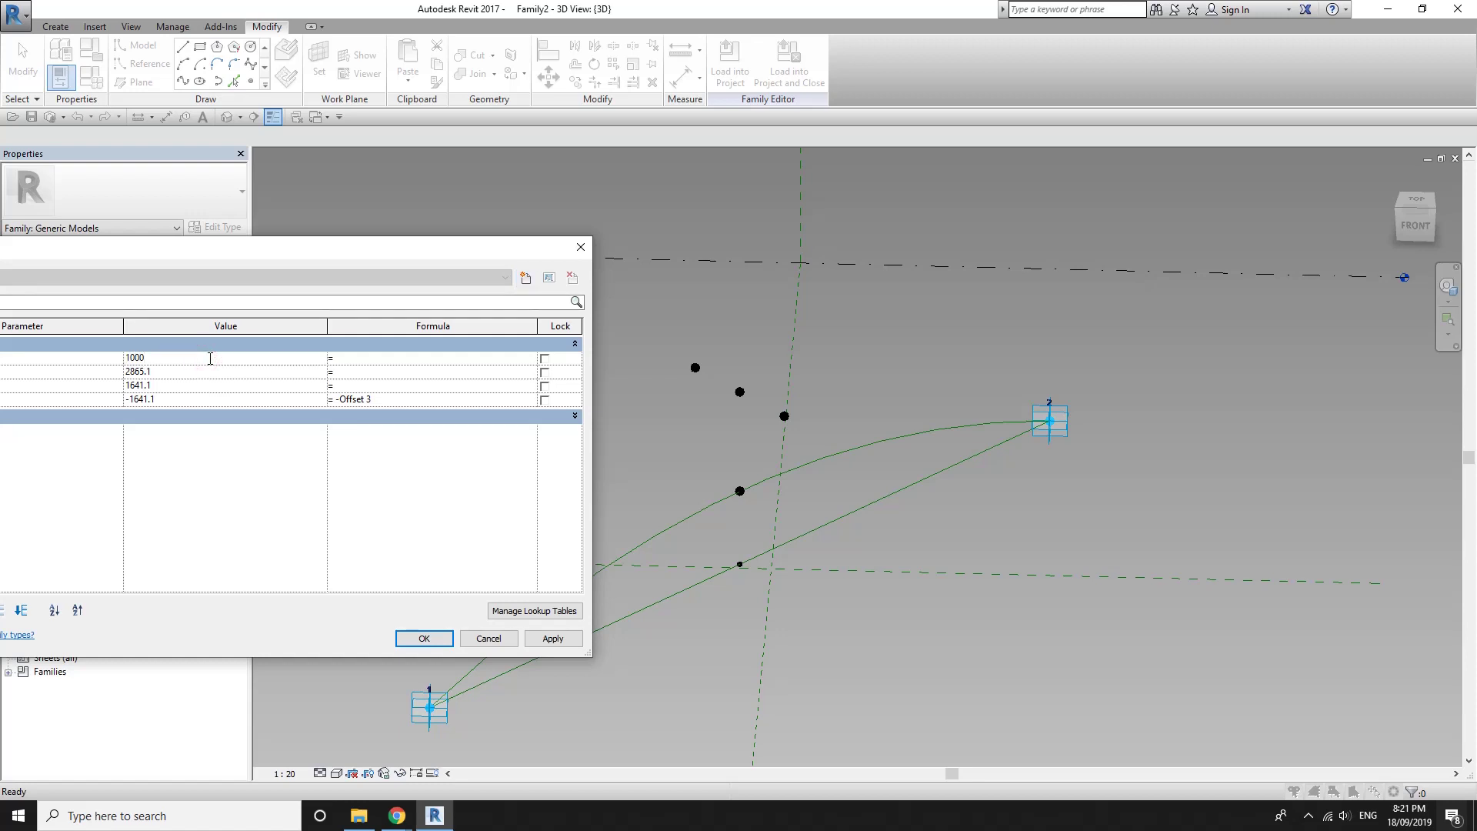
pyautogui.click(553, 638)
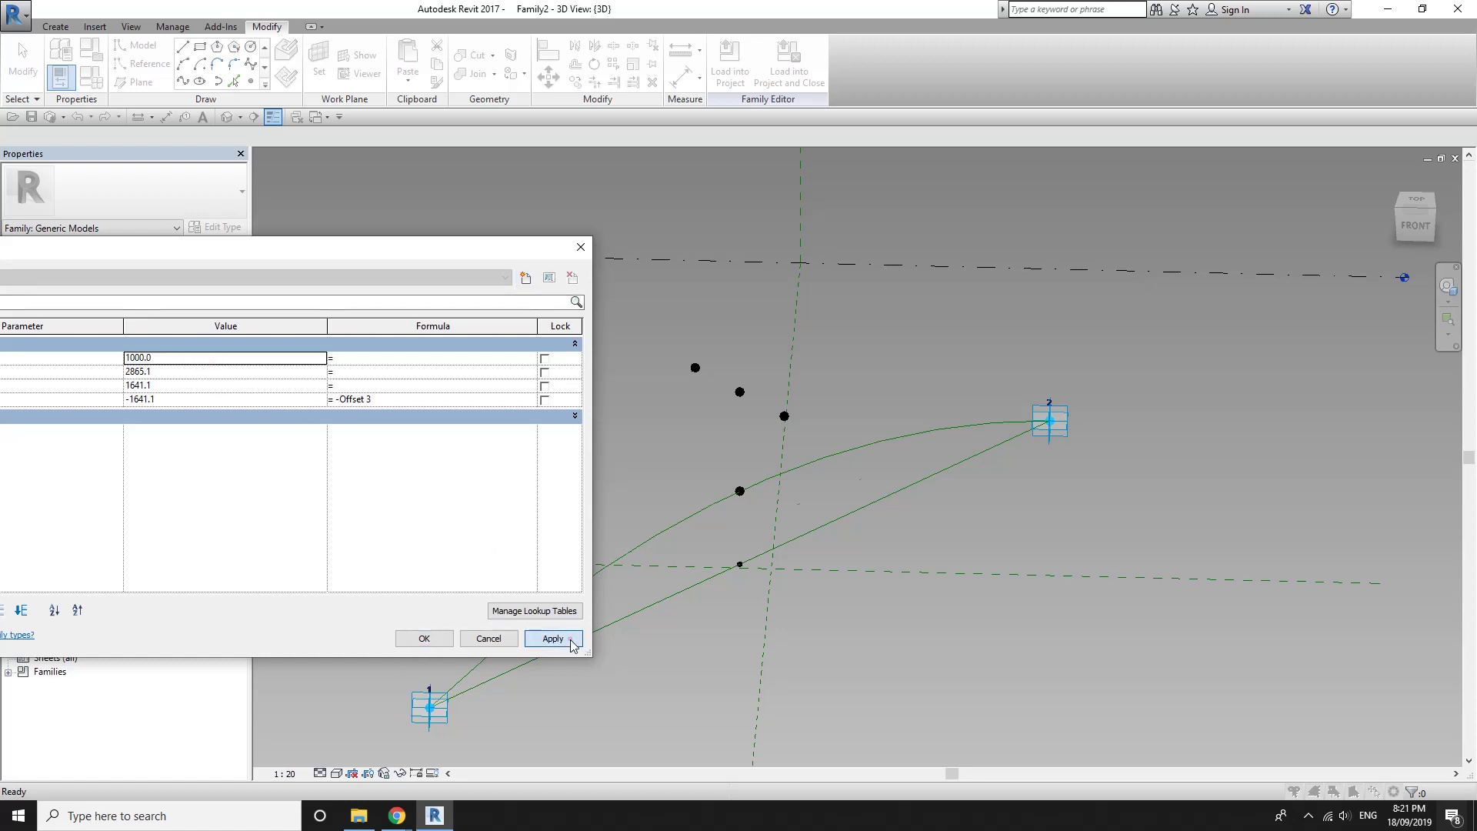
pyautogui.click(181, 378)
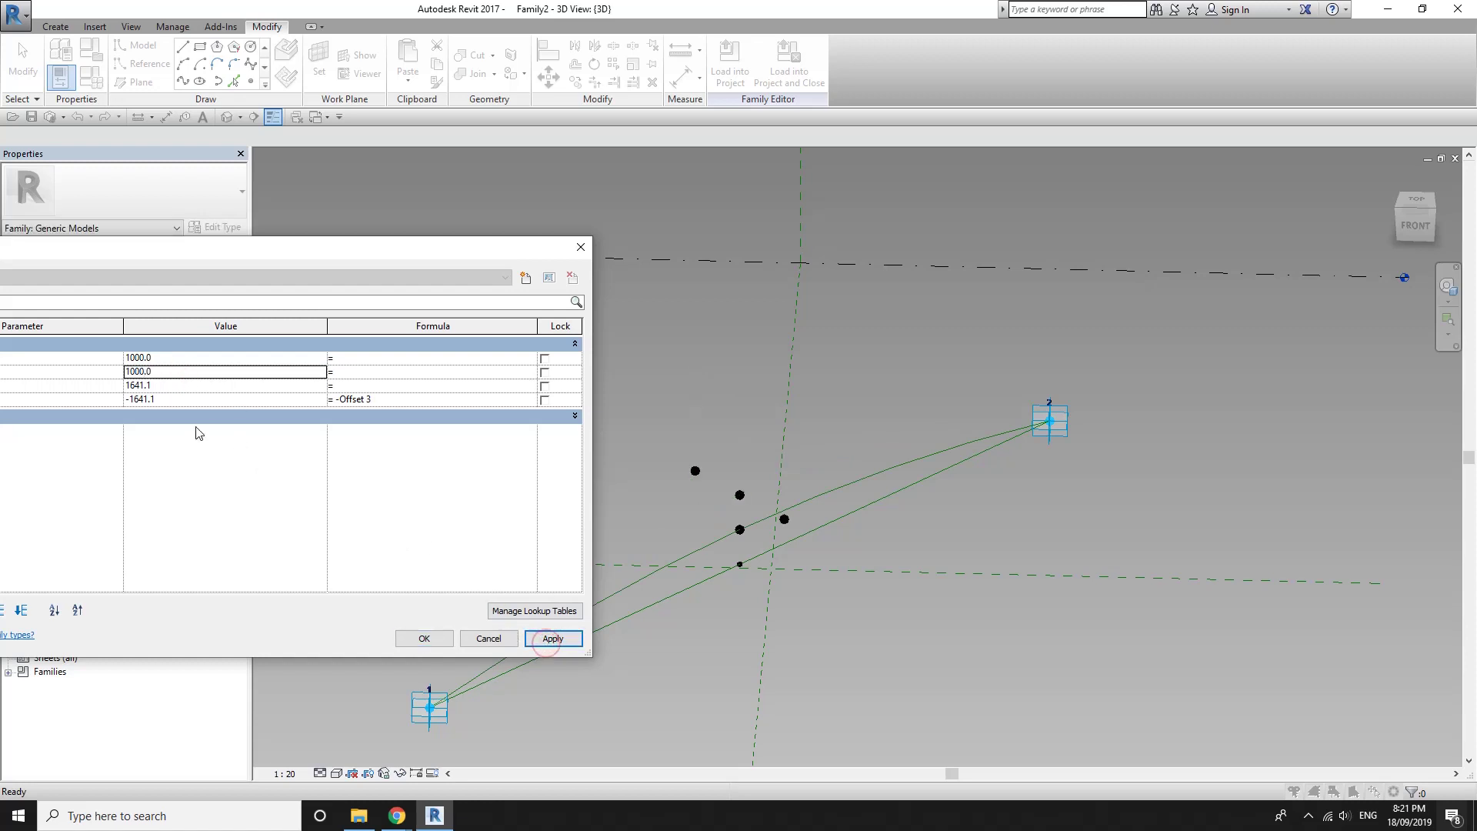
pyautogui.click(169, 386)
pyautogui.write('500')
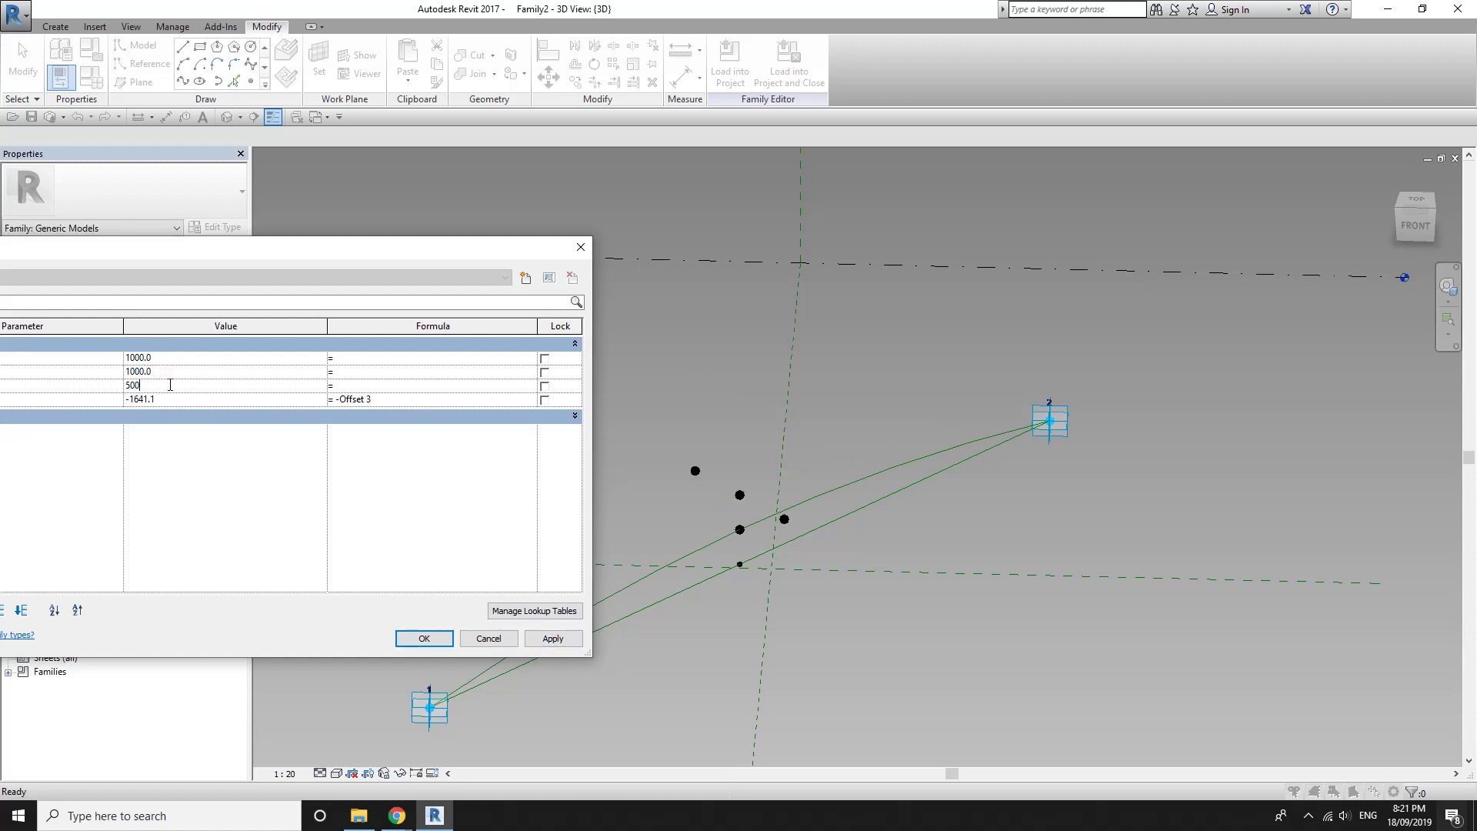
pyautogui.click(549, 638)
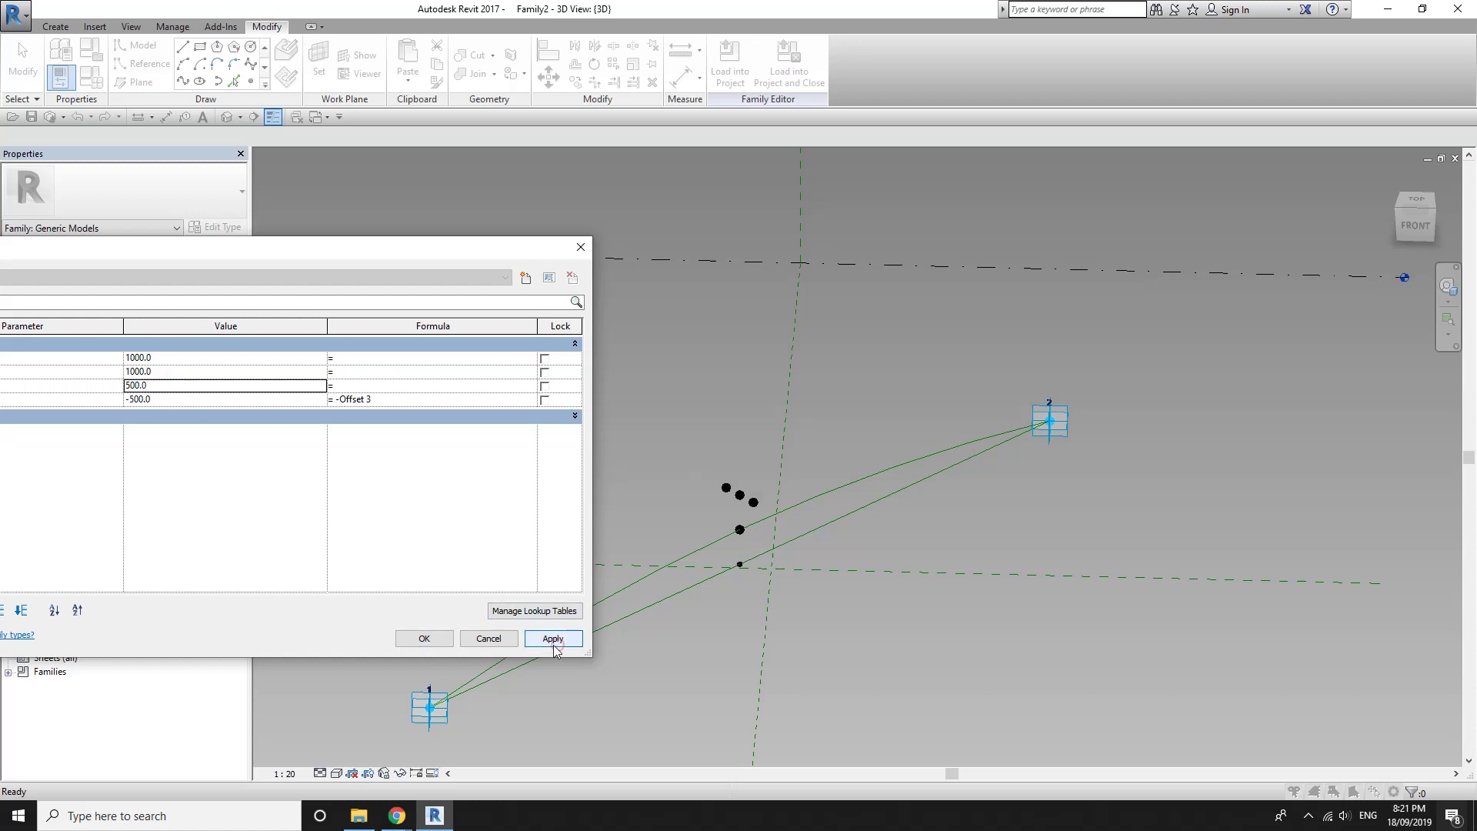
pyautogui.click(425, 639)
pyautogui.moveTo(686, 495)
pyautogui.keyDown('shift'); pyautogui.mouseDown(button='middle')
pyautogui.moveTo(856, 431)
pyautogui.moveTo(714, 447)
pyautogui.mouseUp(button='middle'); pyautogui.keyUp('shift')
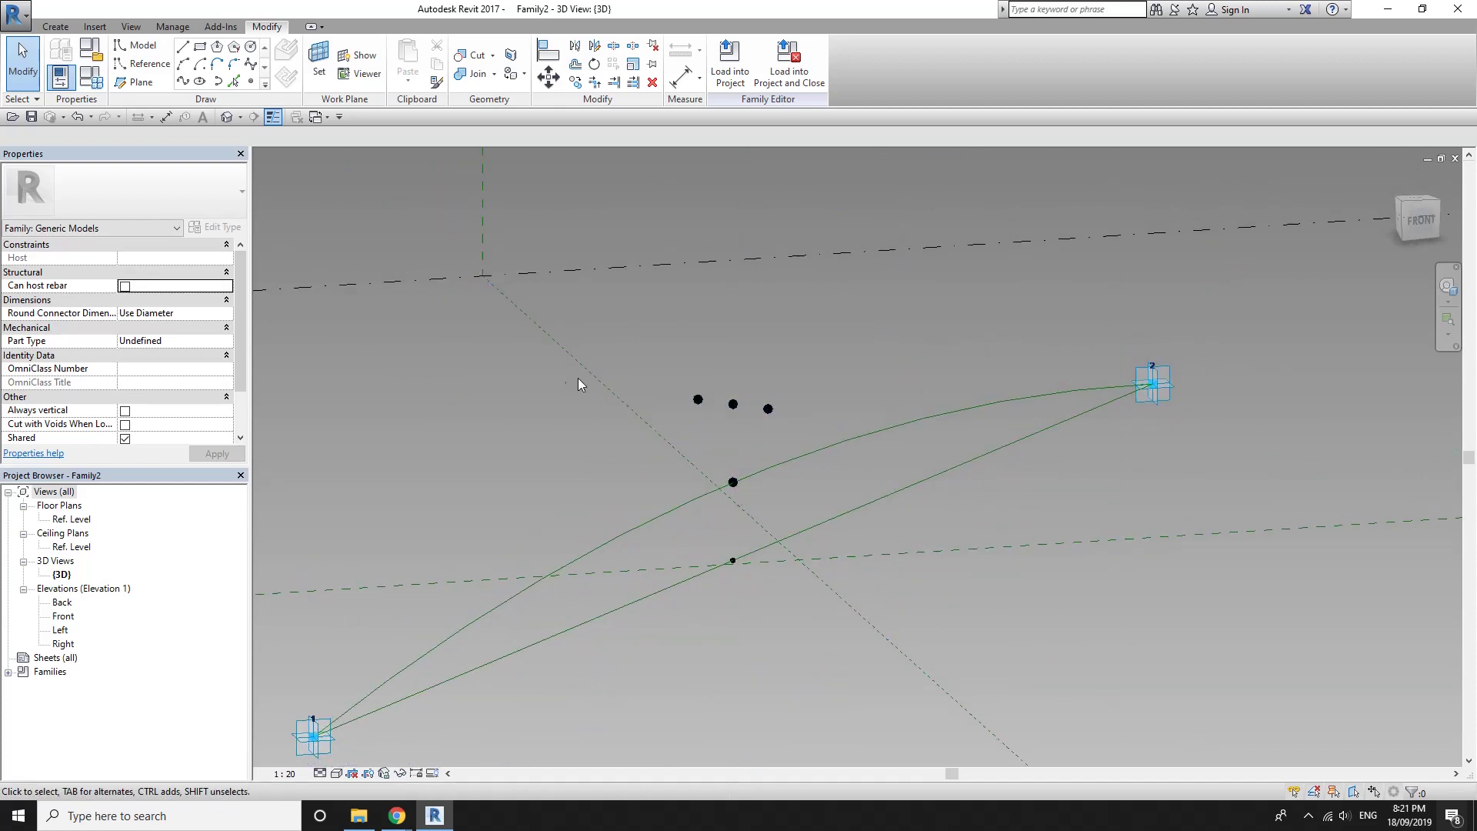
# Try a cos(60°)-based formula for Offset 3 in Family Types, then check the arc
pyautogui.moveTo(565, 372); pyautogui.dragTo(531, 366, button='middle')
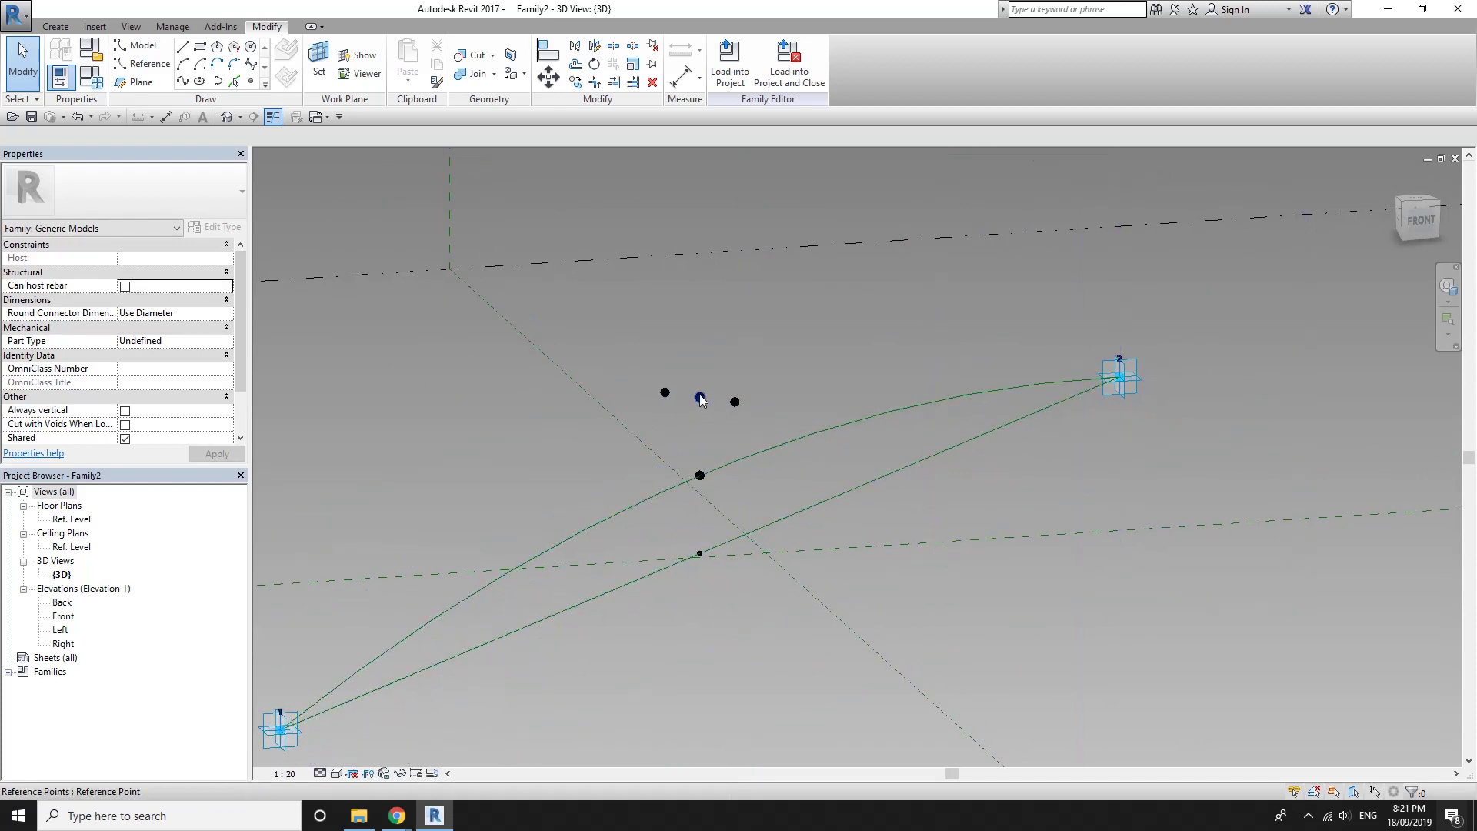
pyautogui.click(92, 78)
pyautogui.moveTo(288, 256)
pyautogui.mouseDown()
pyautogui.moveTo(906, 220)
pyautogui.moveTo(1046, 275)
pyautogui.mouseUp()
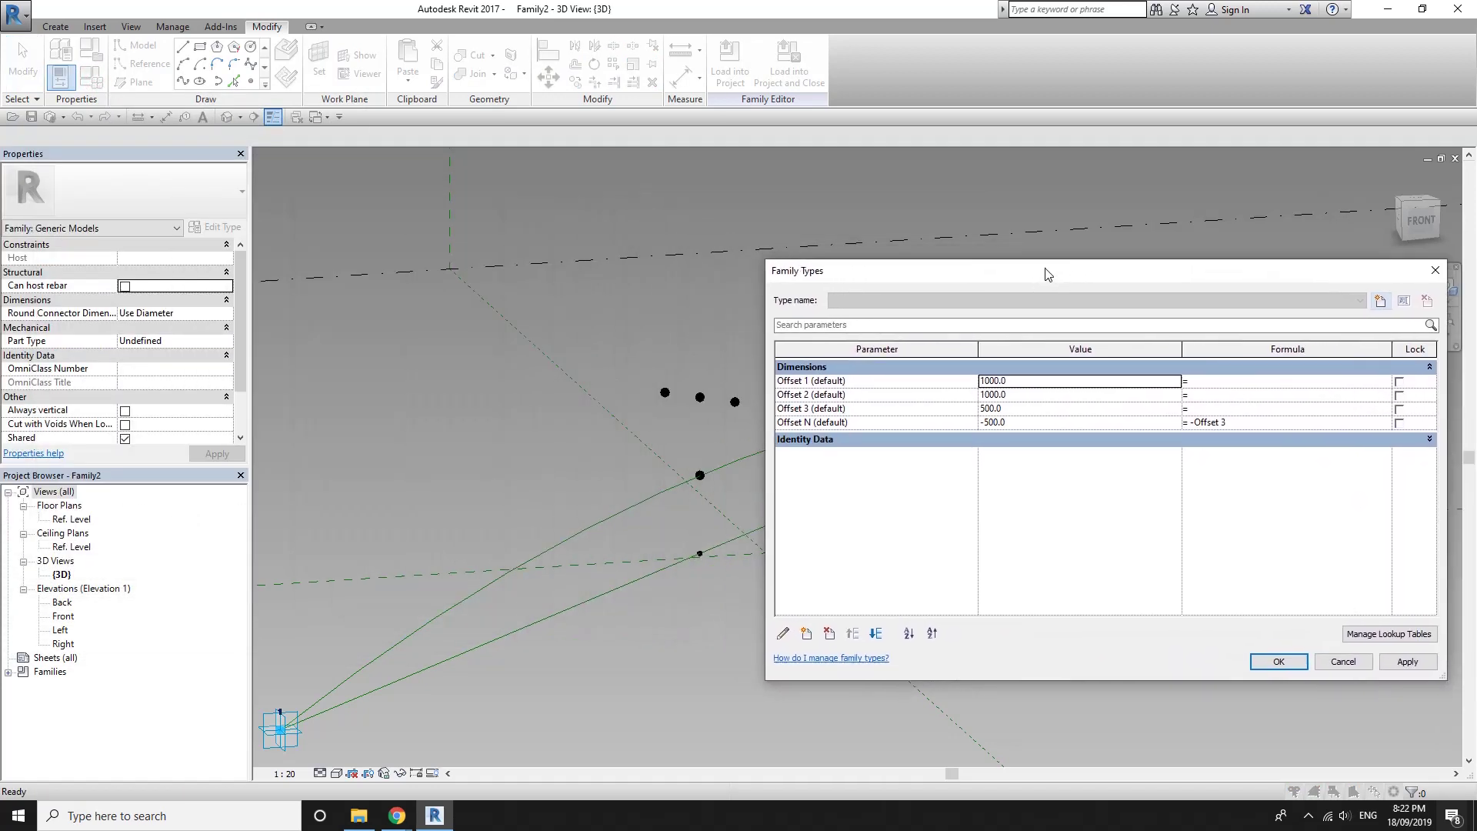
pyautogui.moveTo(823, 409)
pyautogui.mouseDown()
pyautogui.moveTo(796, 419)
pyautogui.moveTo(1008, 408)
pyautogui.mouseUp()
pyautogui.click(1213, 409)
pyautogui.write('Offset 2*cos(60)/2')
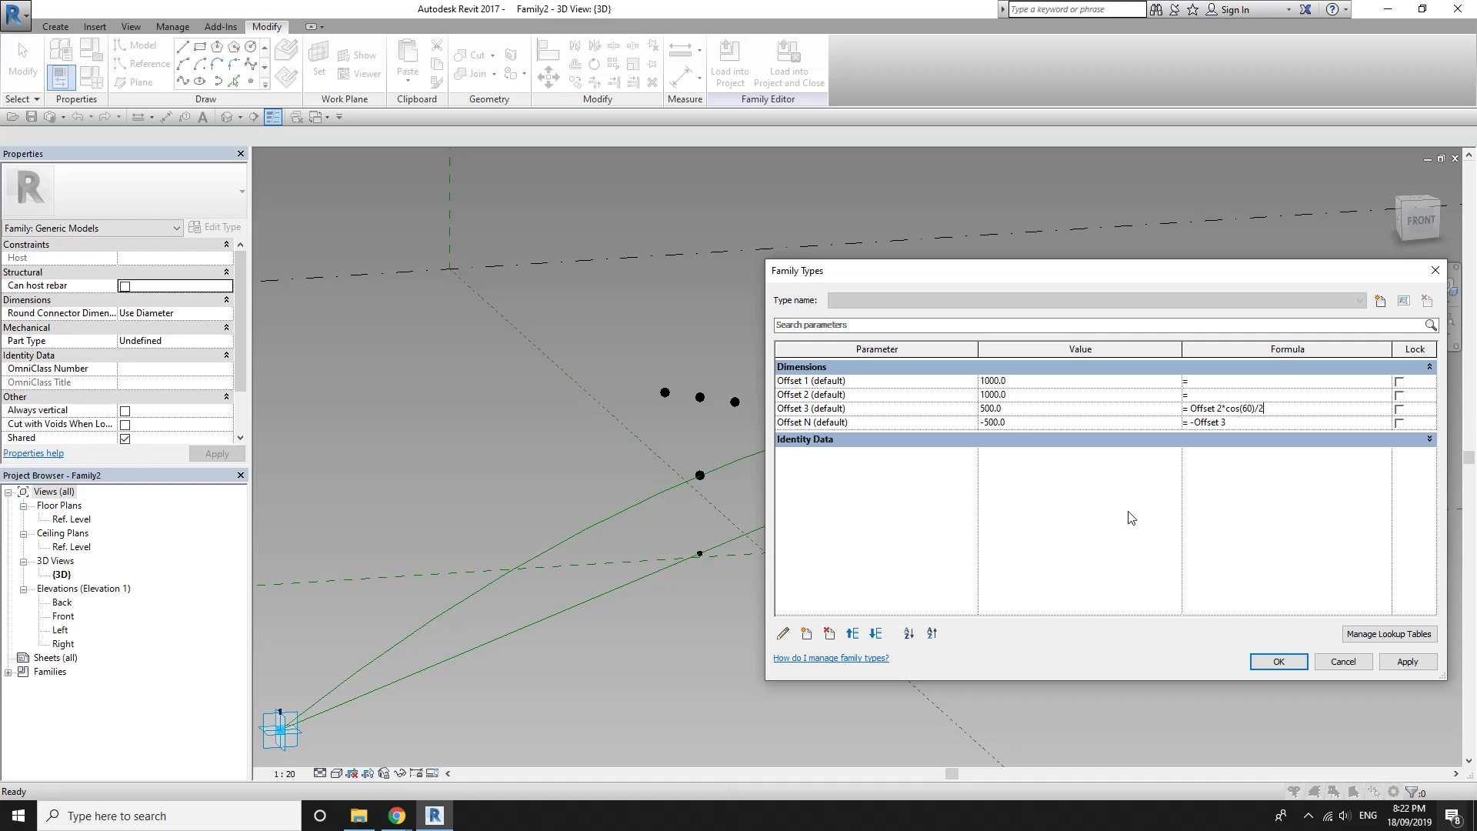
pyautogui.click(1269, 519)
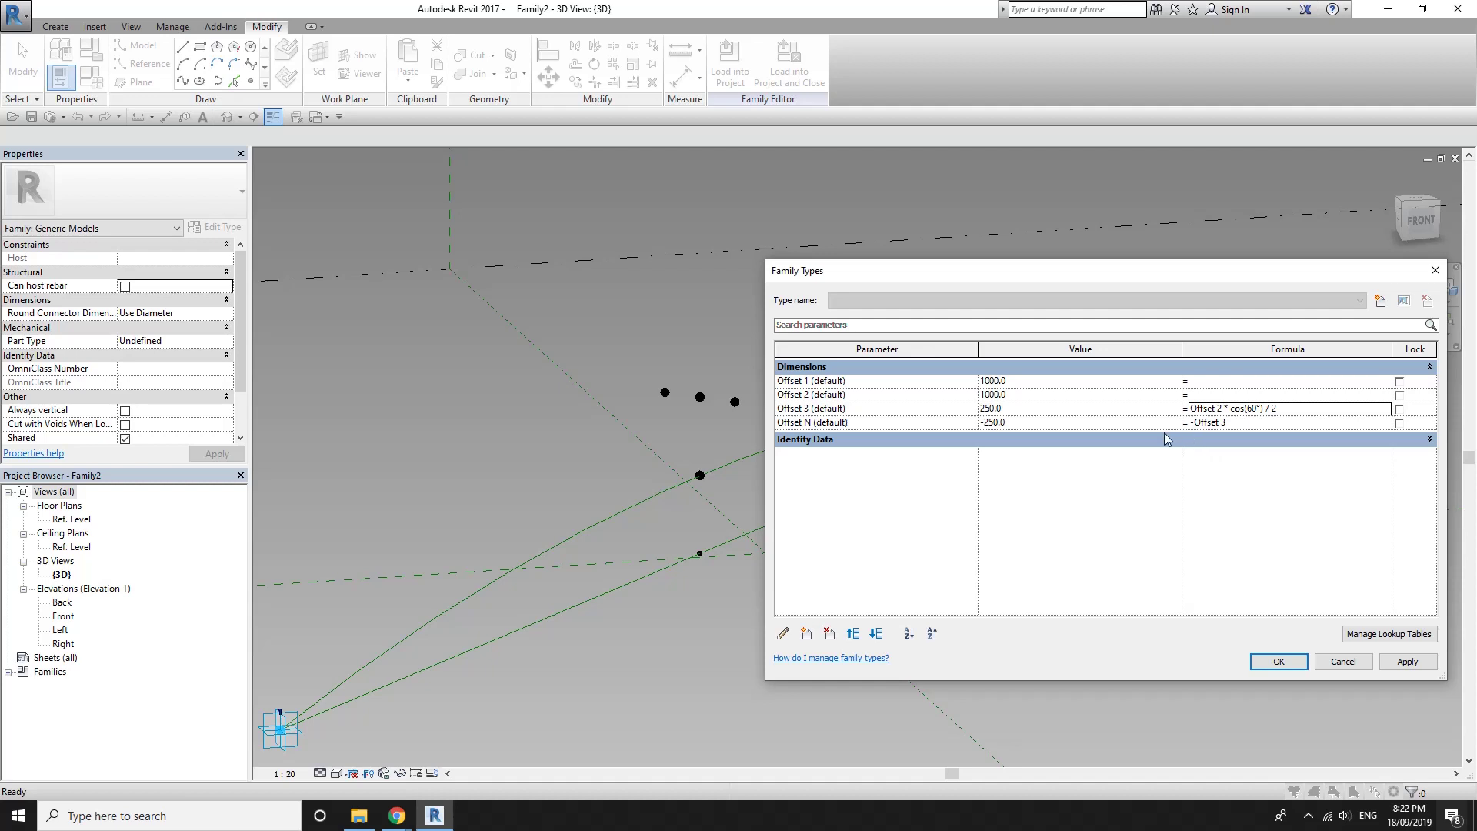
pyautogui.click(1293, 410)
pyautogui.click(1279, 662)
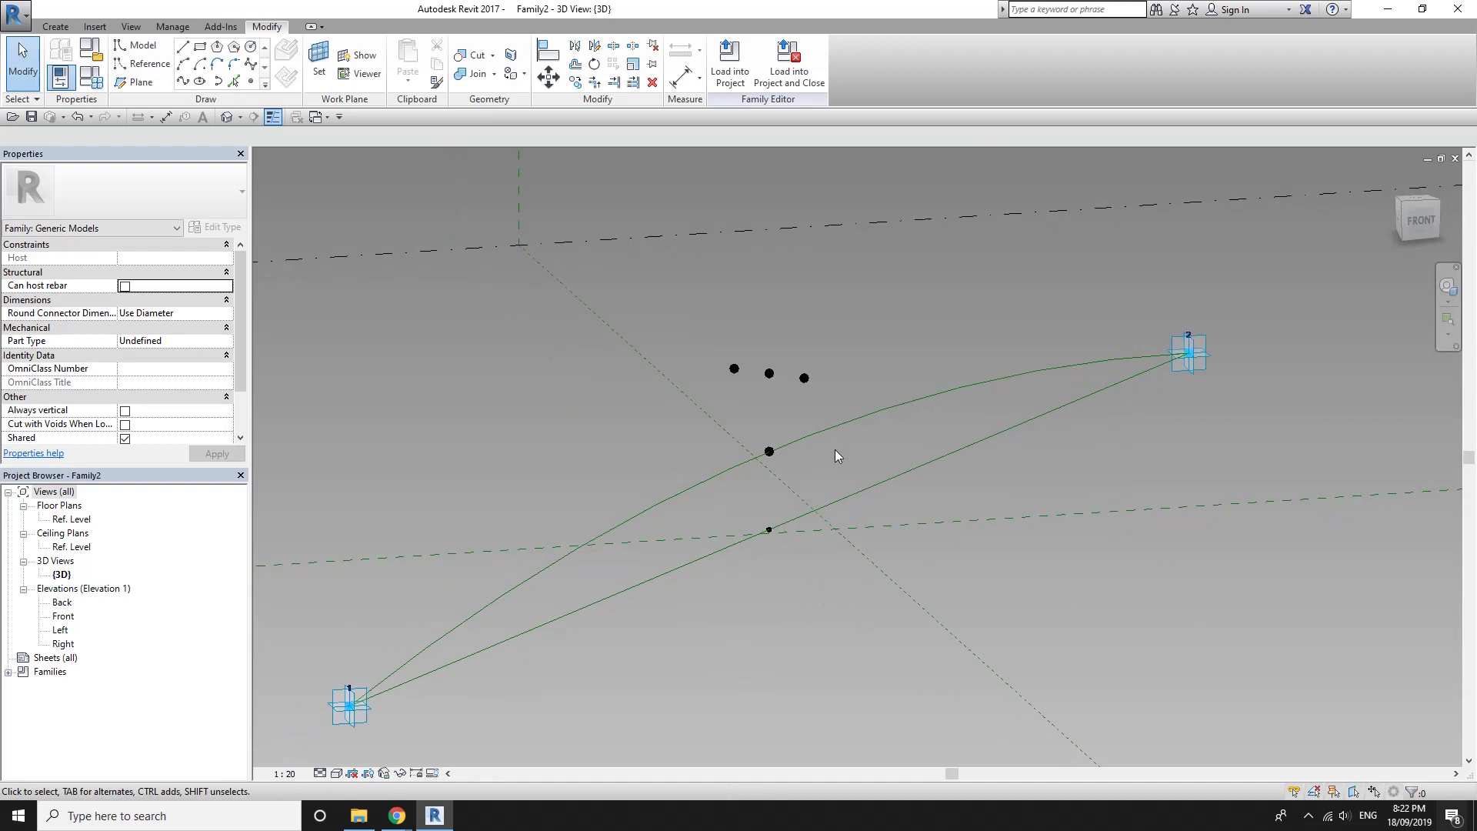
pyautogui.moveTo(834, 449)
pyautogui.keyDown('shift'); pyautogui.mouseDown(button='middle')
pyautogui.moveTo(977, 412)
pyautogui.moveTo(953, 366)
pyautogui.moveTo(795, 463)
pyautogui.mouseUp(button='middle'); pyautogui.keyUp('shift')
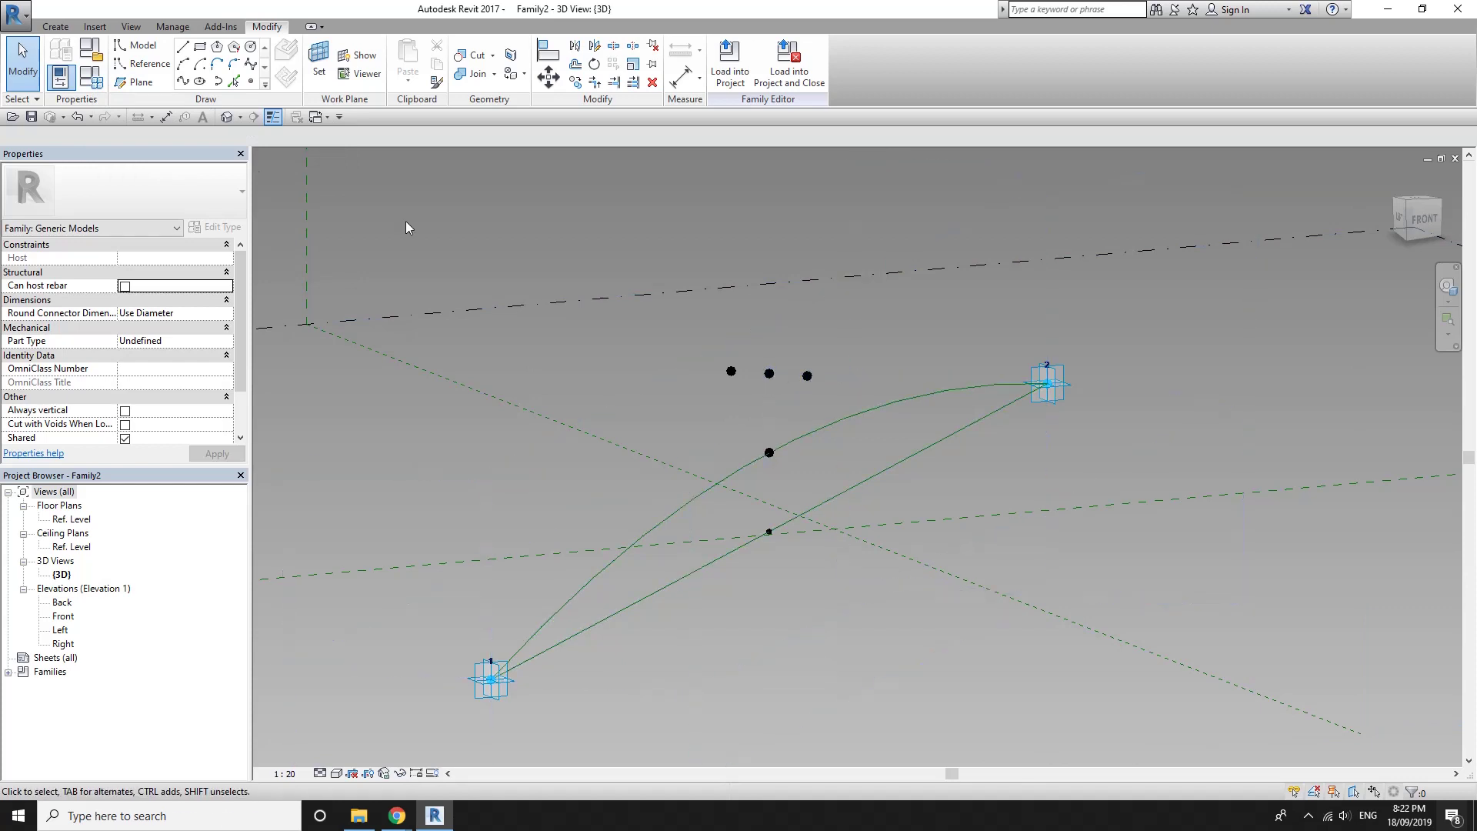
# Switch the Offset 3 formula to a tan(60°) version, update Offset N, and re-inspect the arc
pyautogui.click(95, 75)
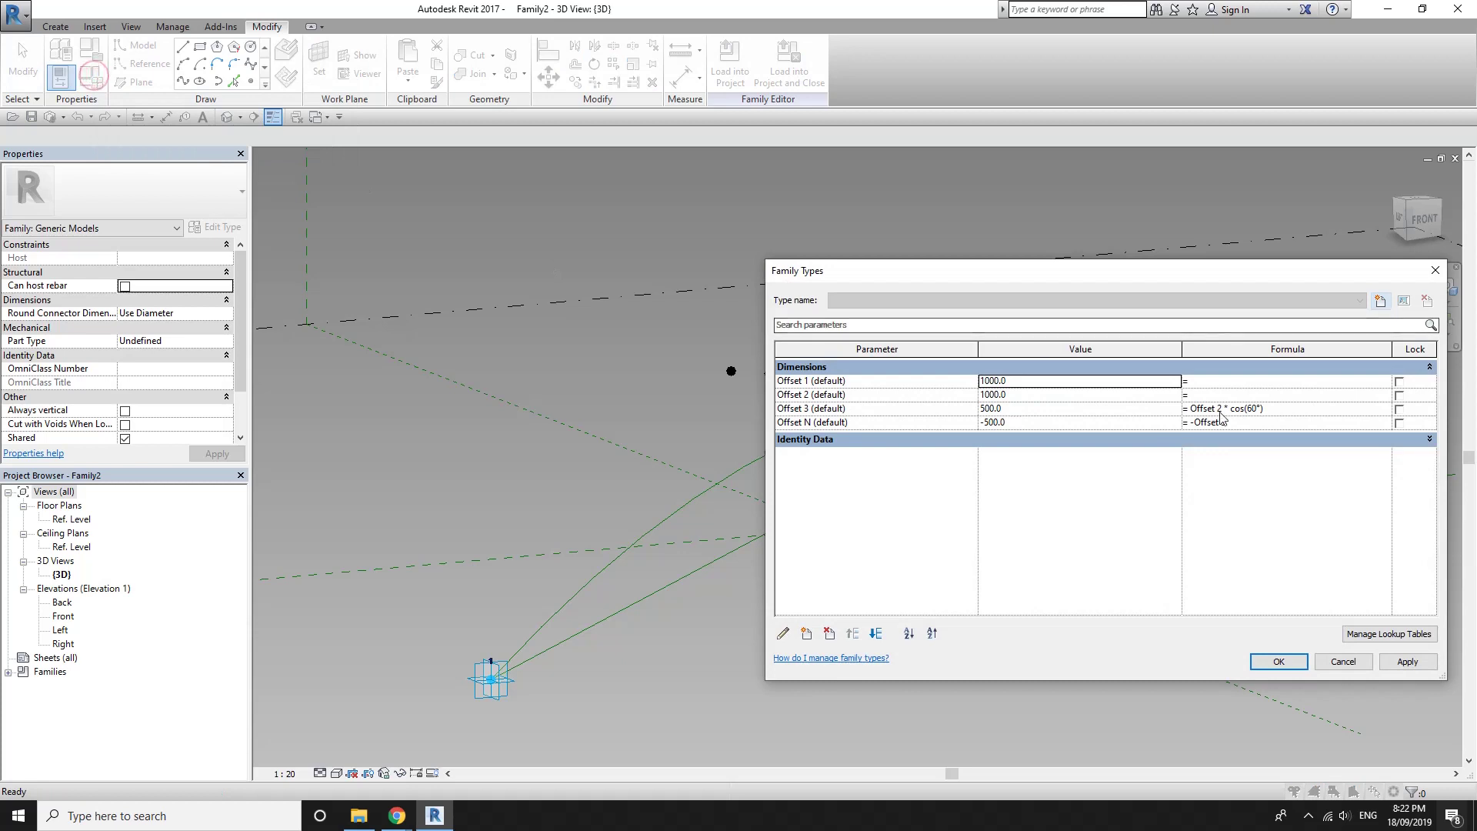
pyautogui.click(1246, 408)
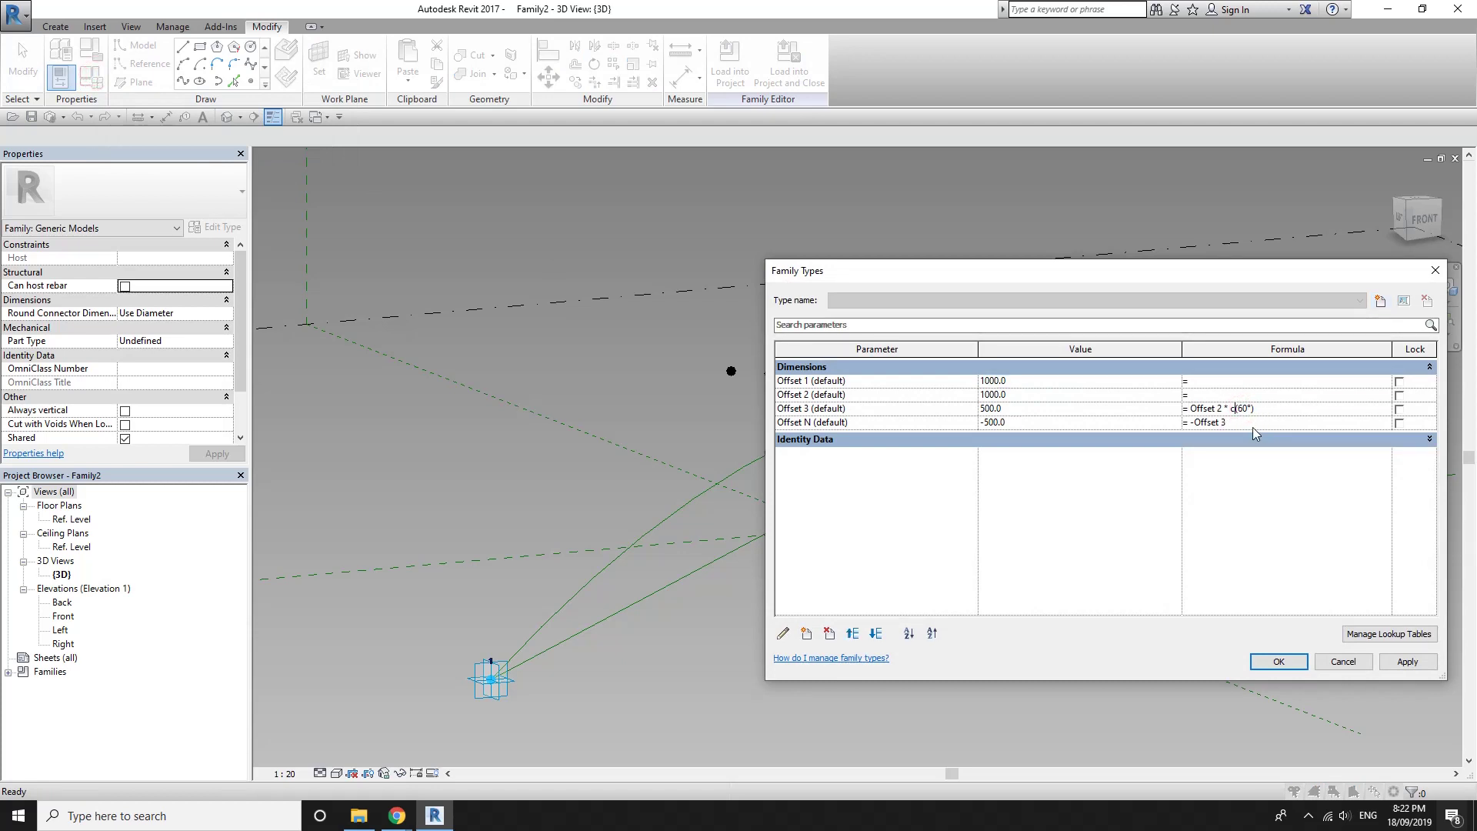
pyautogui.write('tan')
pyautogui.click(1407, 663)
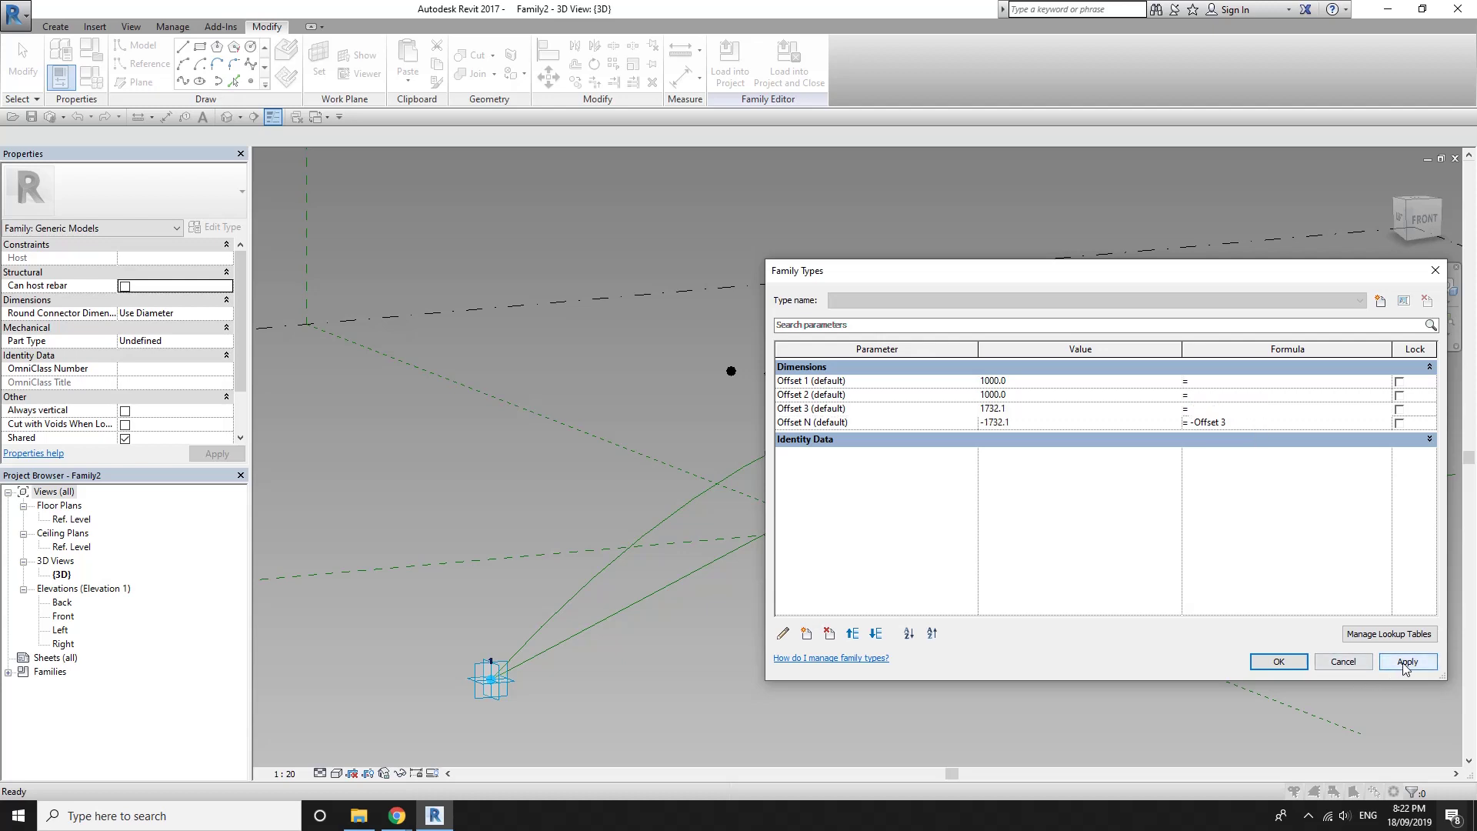
pyautogui.click(1279, 414)
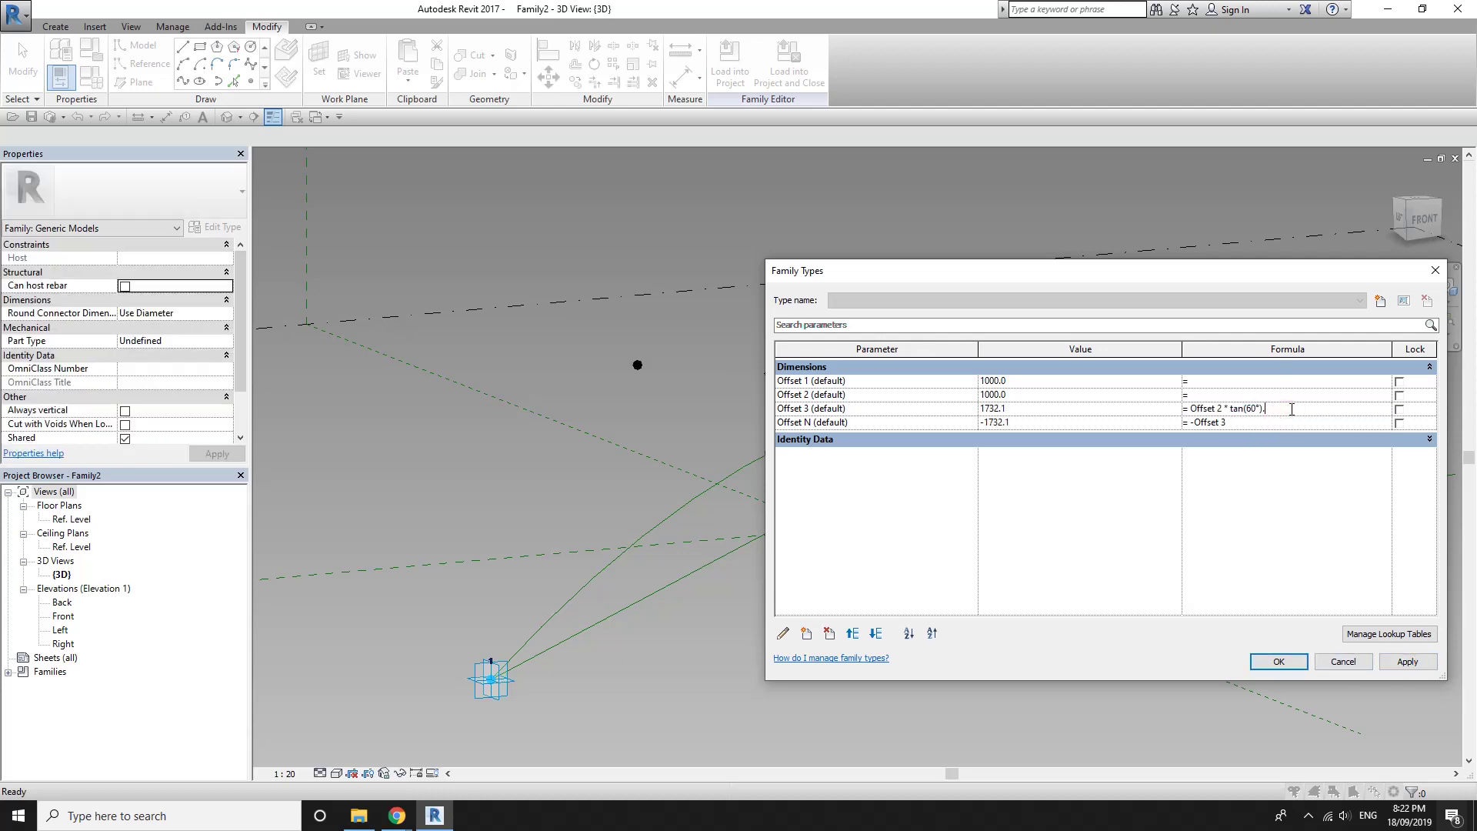
pyautogui.write('/2')
pyautogui.click(1293, 424)
pyautogui.click(1407, 662)
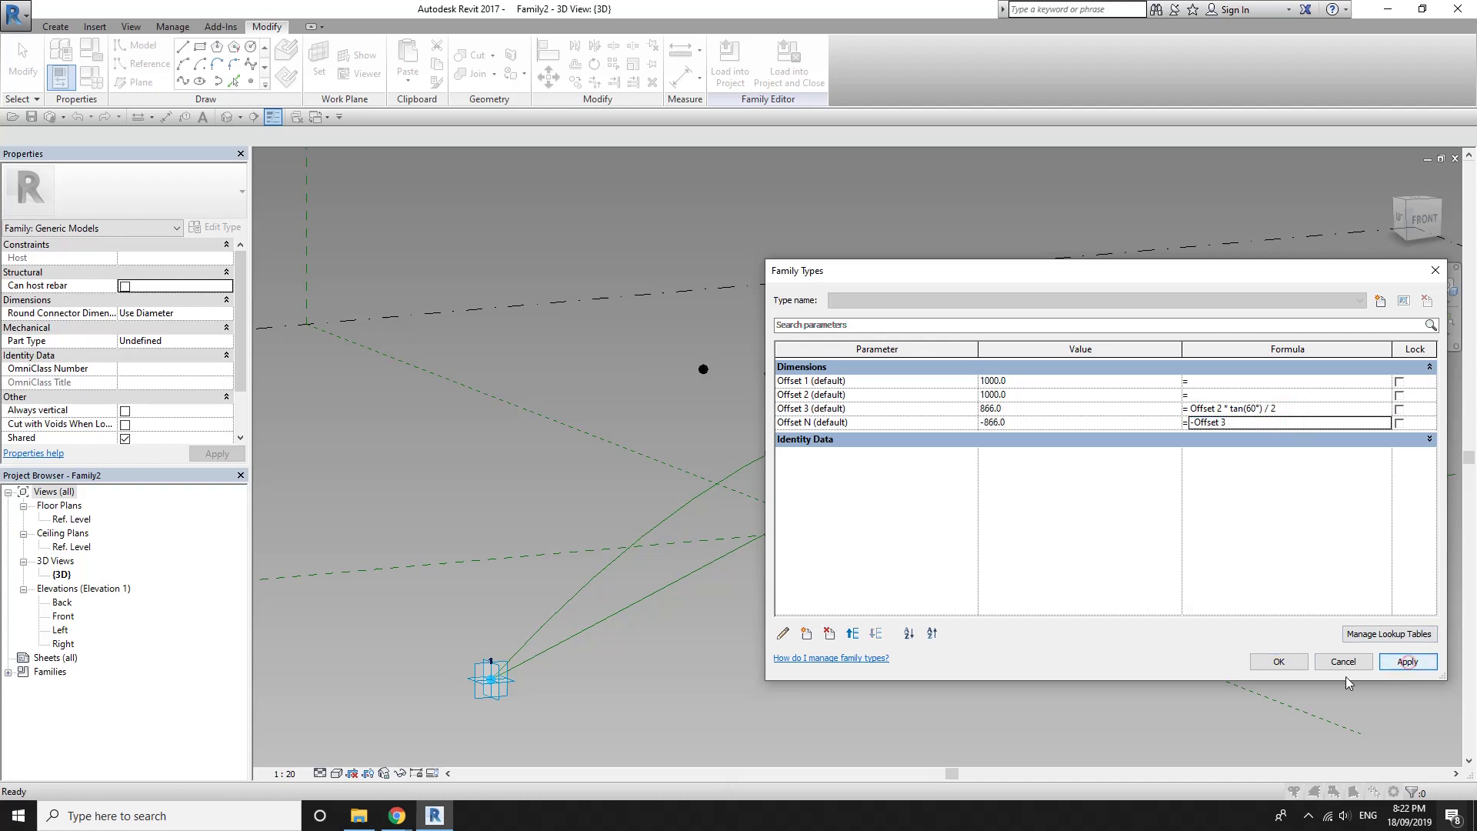
pyautogui.click(1279, 662)
pyautogui.keyDown('shift'); pyautogui.moveTo(803, 454); pyautogui.dragTo(773, 380, button='middle'); pyautogui.keyUp('shift')
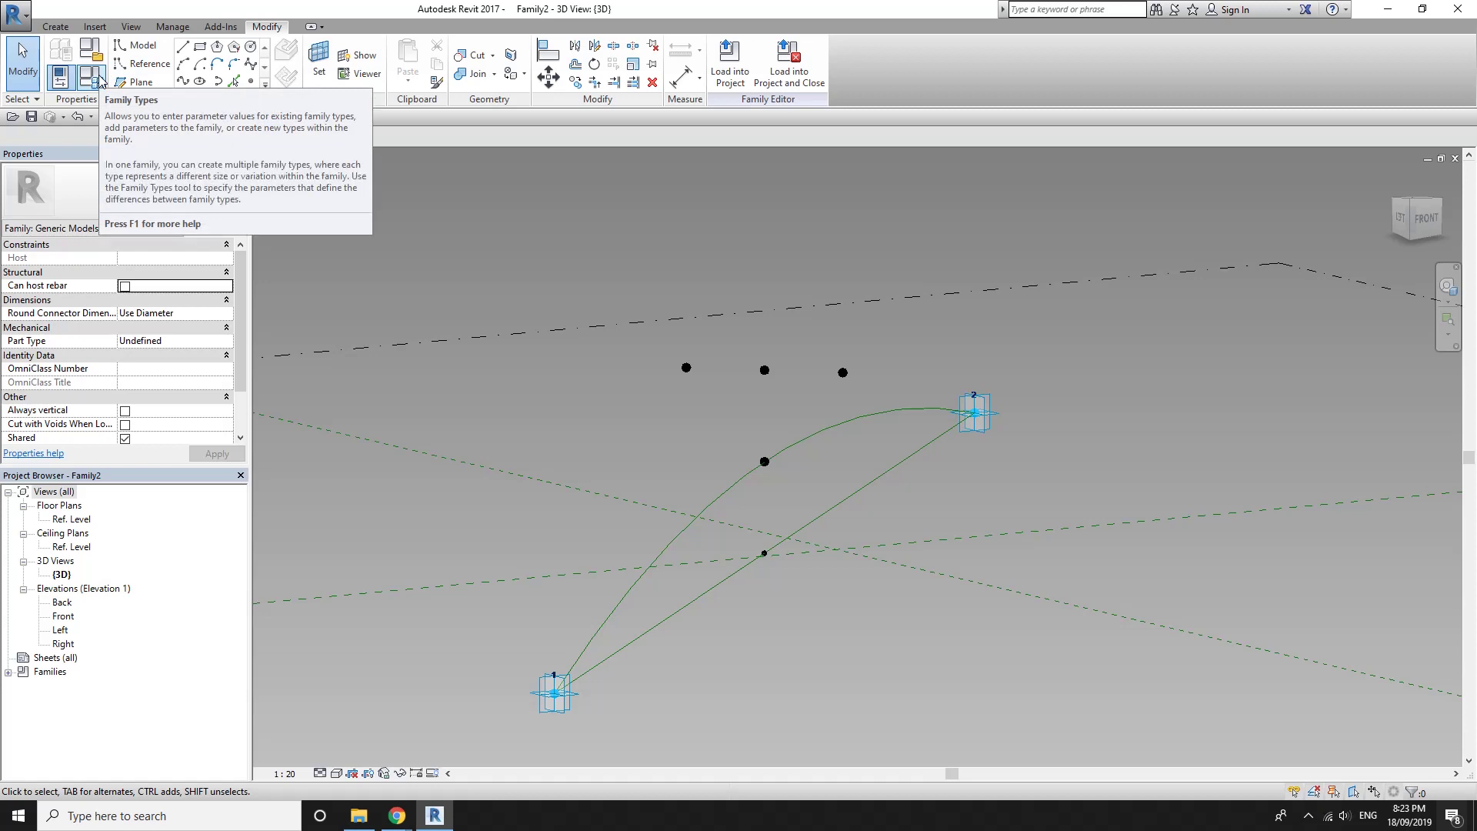
# Set Offset 3 to = Offset 2 * tan(30°), giving 577.4 and Offset N -577.4
pyautogui.click(100, 81)
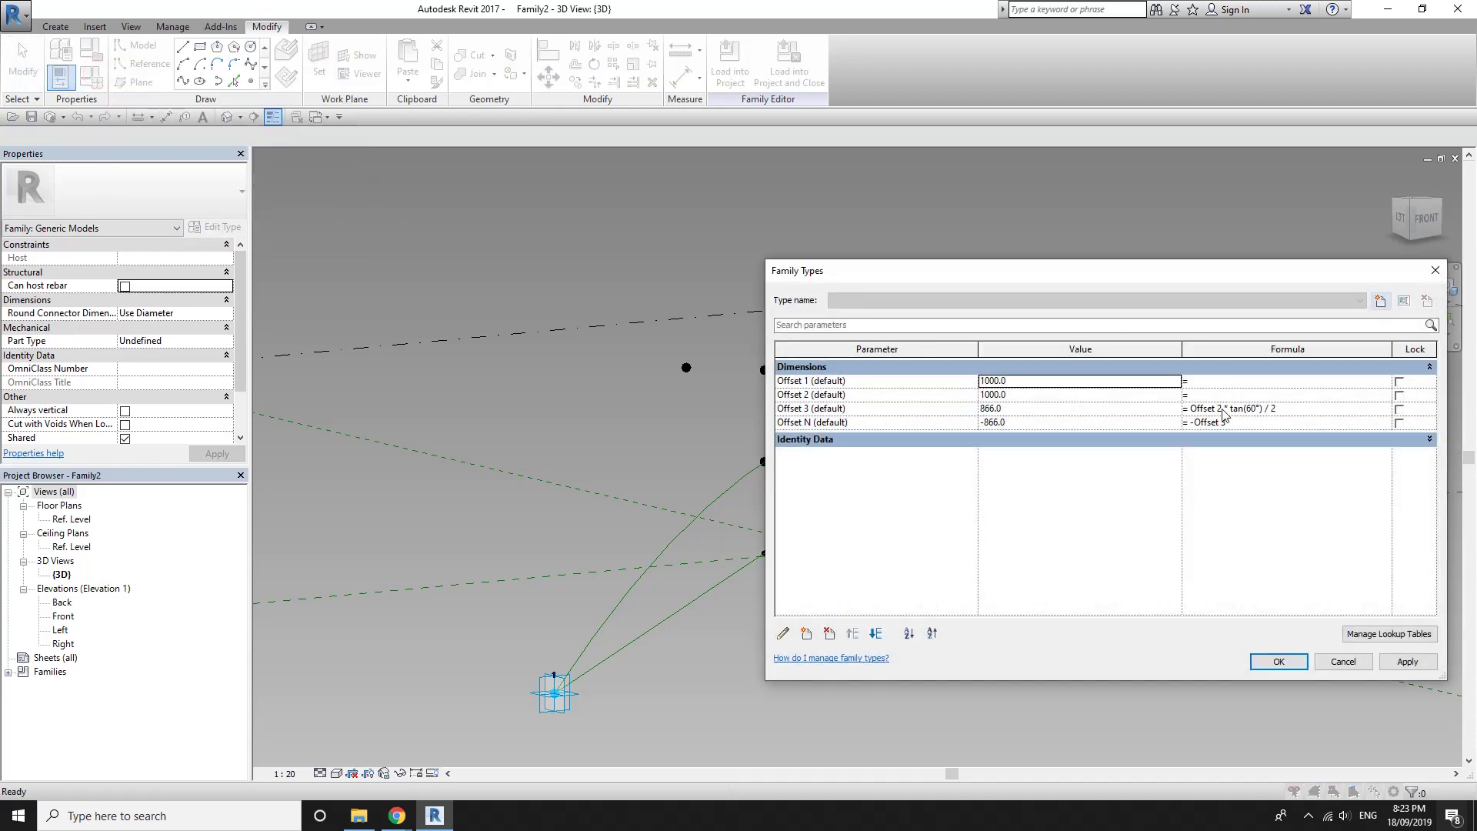
pyautogui.click(1254, 409)
pyautogui.write('3')
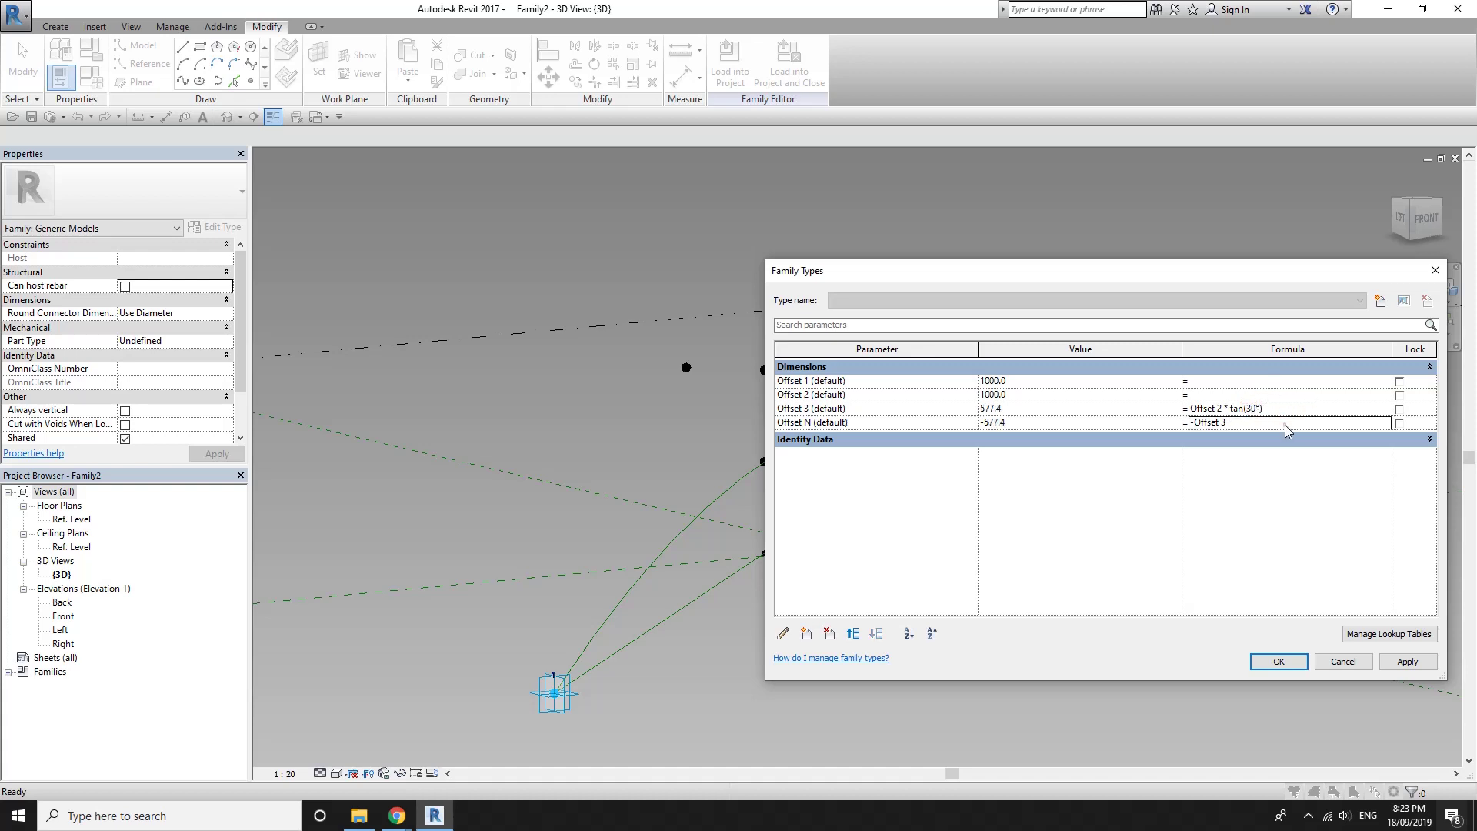
pyautogui.click(1278, 661)
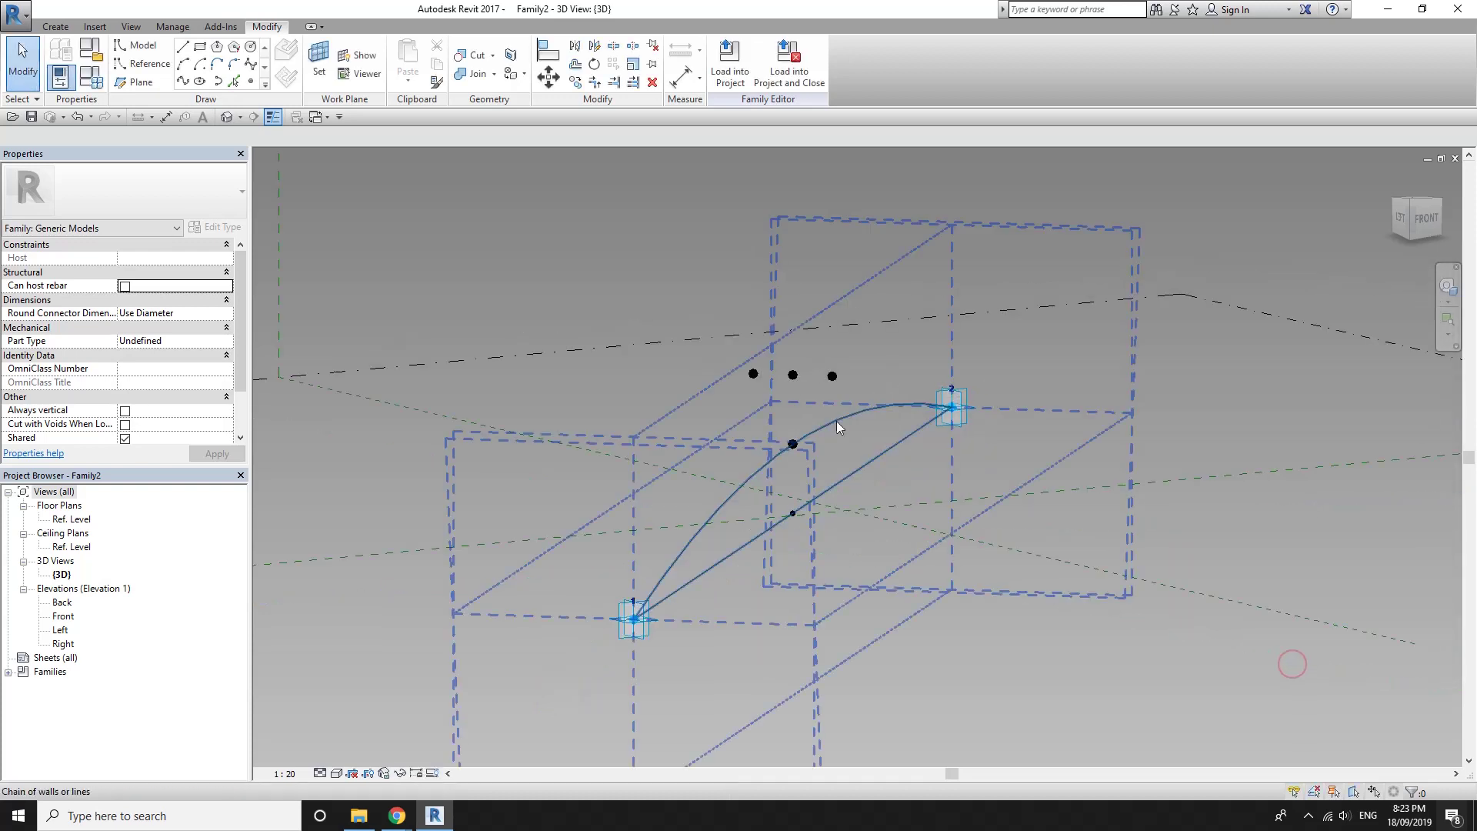
# Draw a spline through the first raised reference point and both adaptive connectors
pyautogui.moveTo(838, 422)
pyautogui.keyDown('shift'); pyautogui.mouseDown(button='middle')
pyautogui.moveTo(987, 627)
pyautogui.moveTo(811, 434)
pyautogui.moveTo(782, 479)
pyautogui.moveTo(818, 495)
pyautogui.moveTo(841, 480)
pyautogui.mouseUp(button='middle'); pyautogui.keyUp('shift')
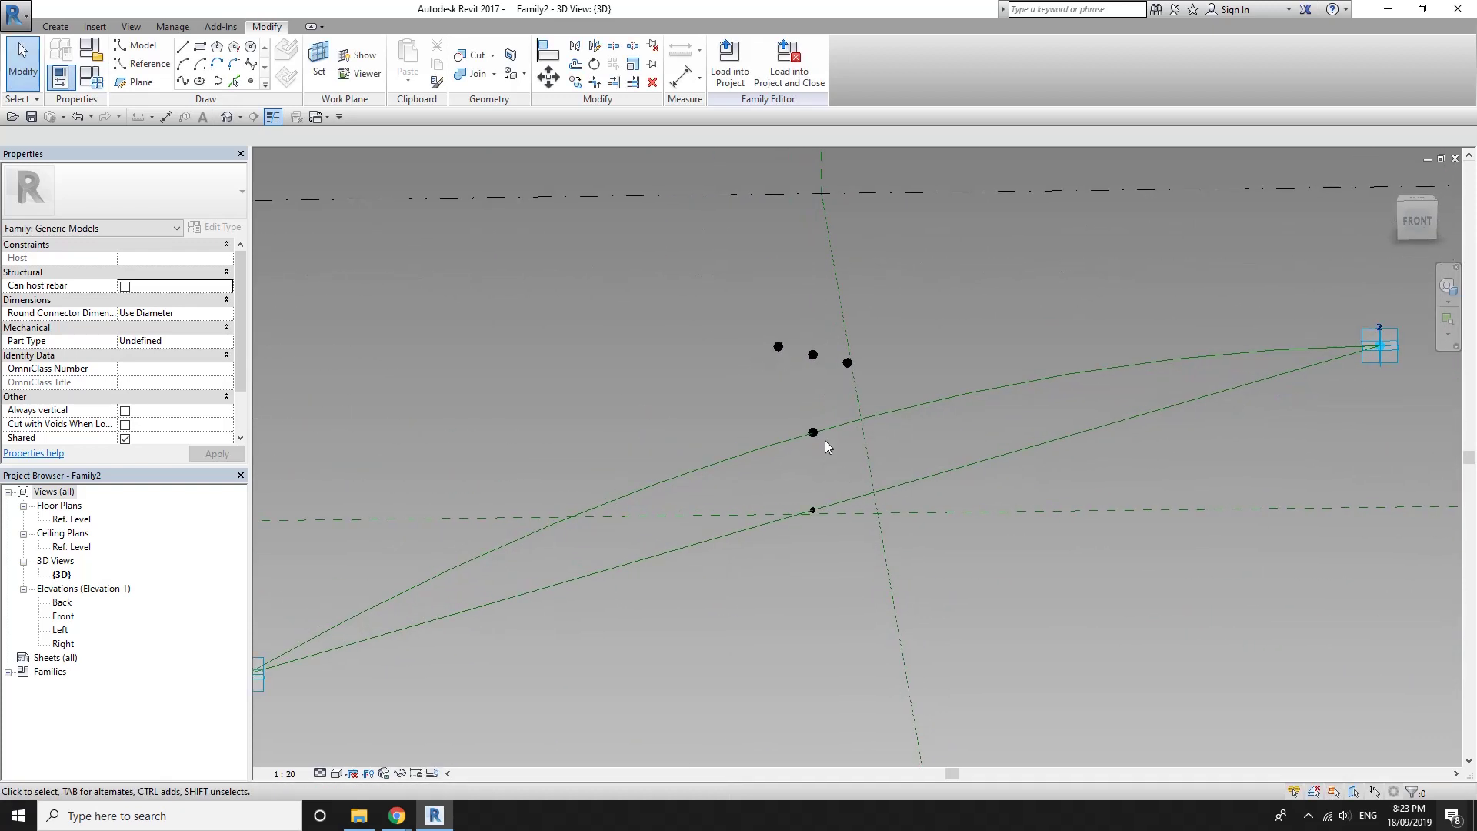
pyautogui.scroll(-1, 692, 418)
pyautogui.click(767, 356)
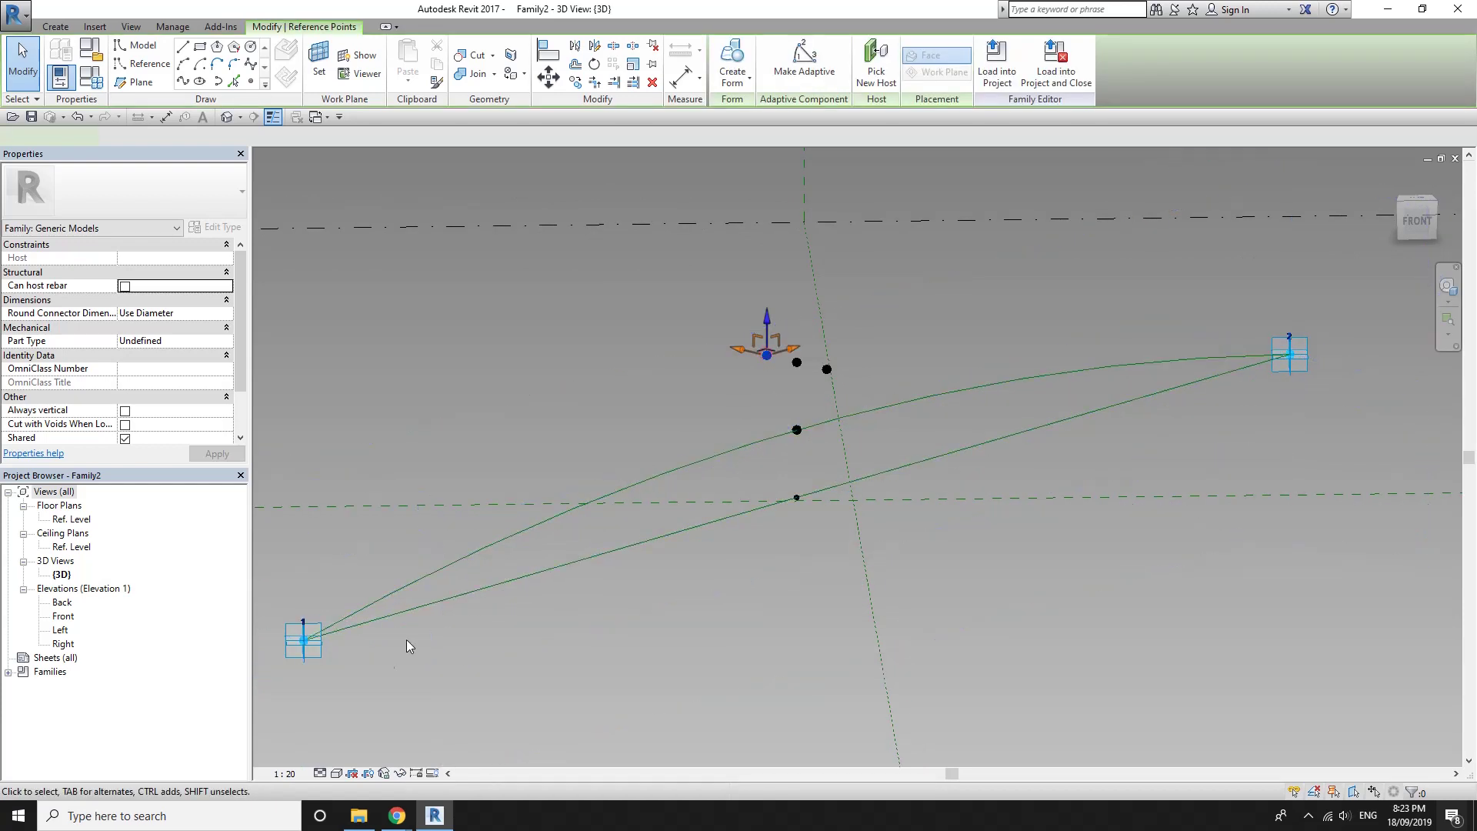
pyautogui.keyDown('ctrl'); pyautogui.click(306, 641); pyautogui.keyUp('ctrl')
pyautogui.keyDown('ctrl'); pyautogui.click(1309, 361); pyautogui.keyUp('ctrl')
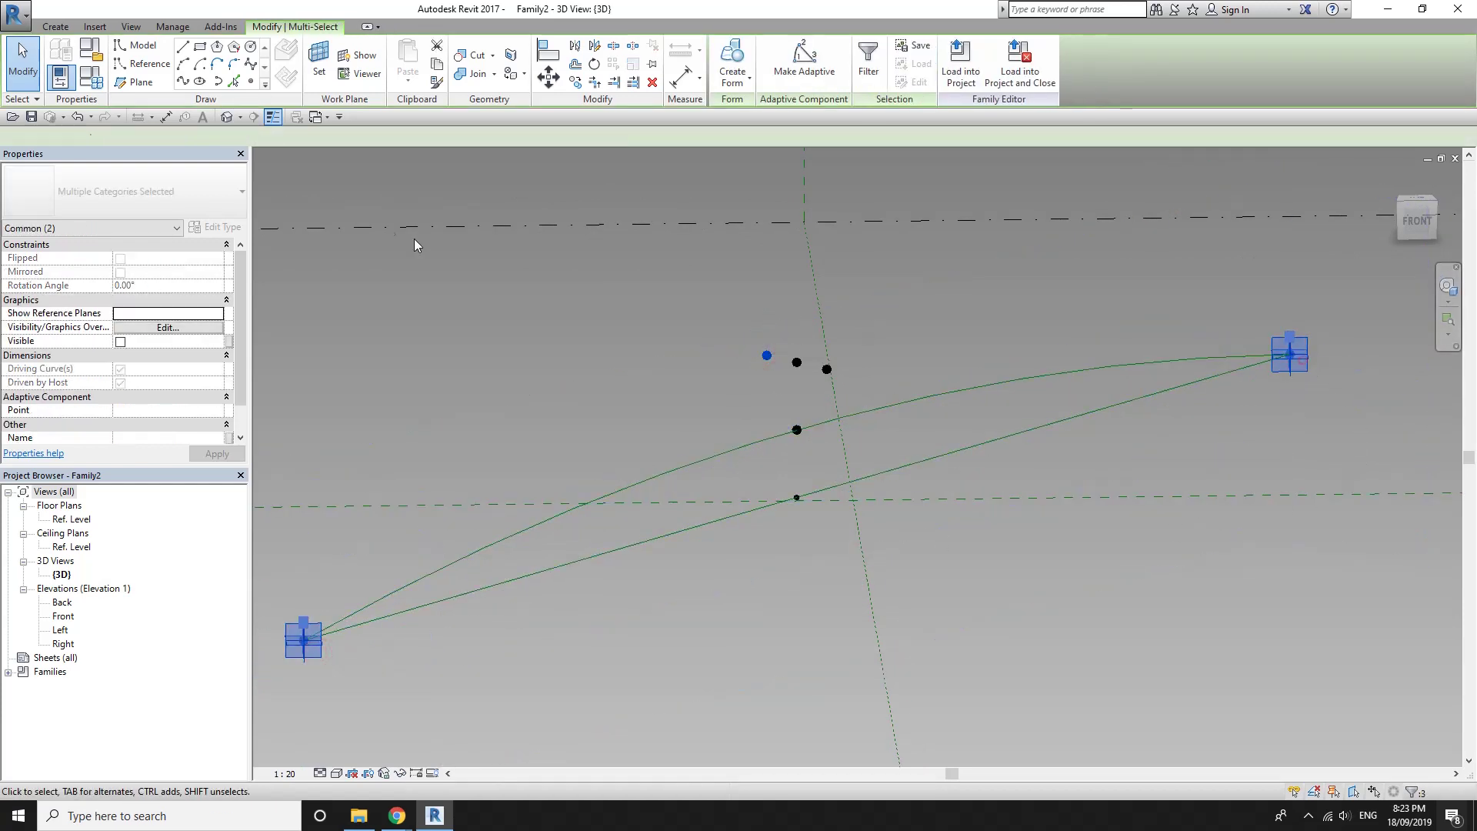
pyautogui.click(183, 81)
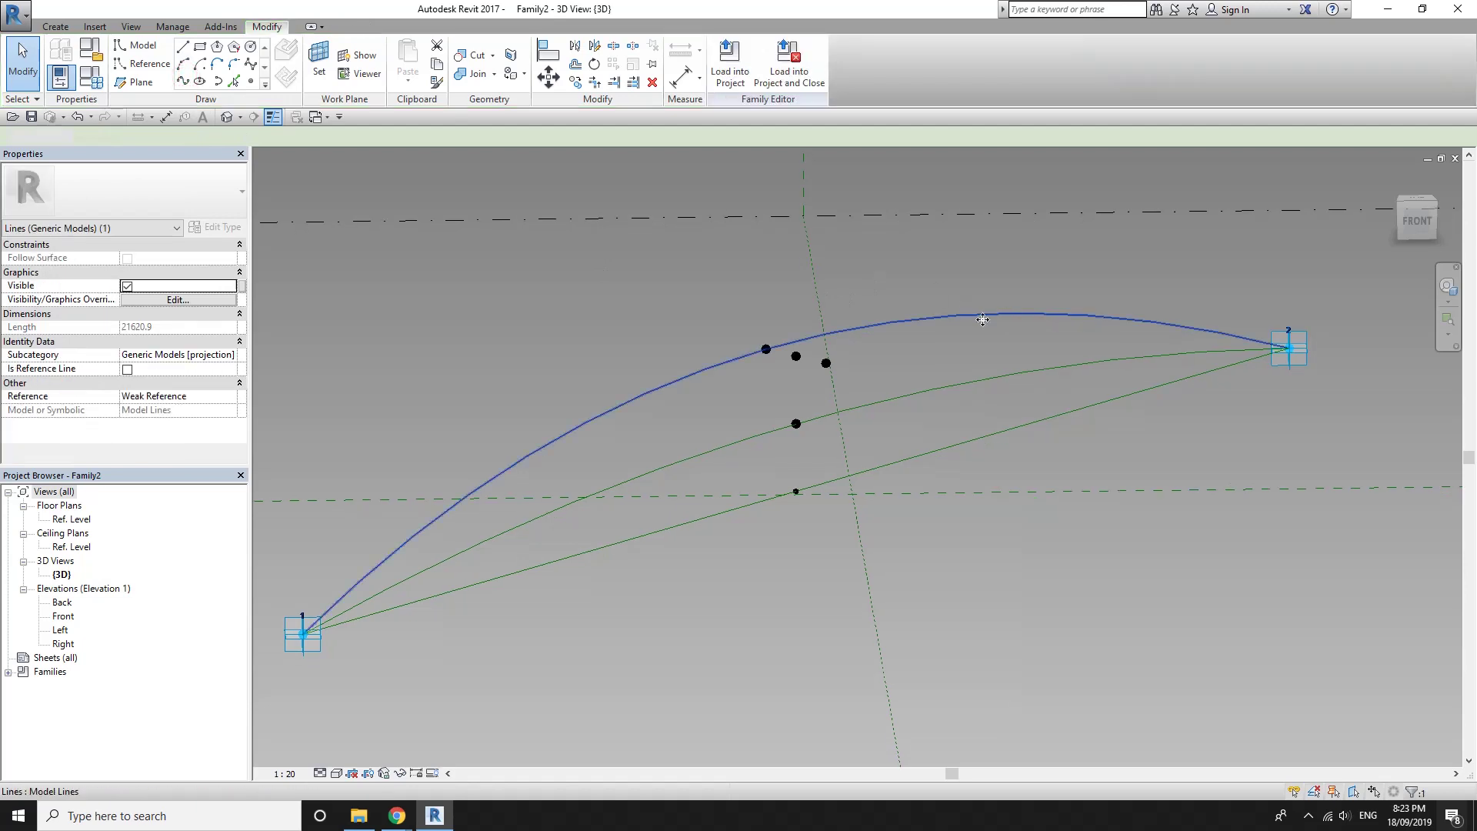
# Draw a second spline through the other raised reference point and both connectors
pyautogui.click(1305, 356)
pyautogui.click(826, 363)
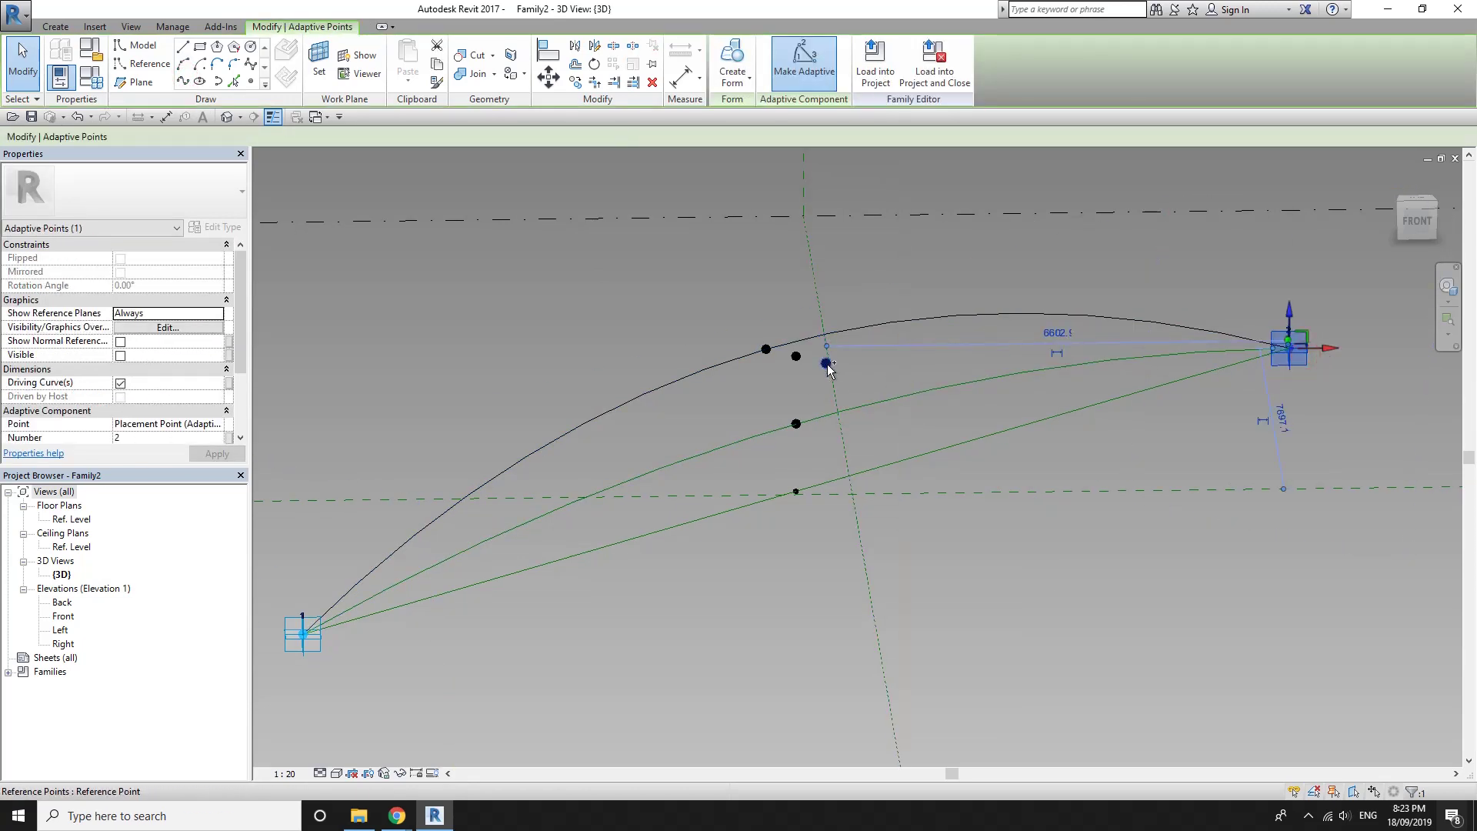
pyautogui.keyDown('ctrl'); pyautogui.click(303, 642); pyautogui.keyUp('ctrl')
pyautogui.keyDown('ctrl'); pyautogui.click(304, 648); pyautogui.keyUp('ctrl')
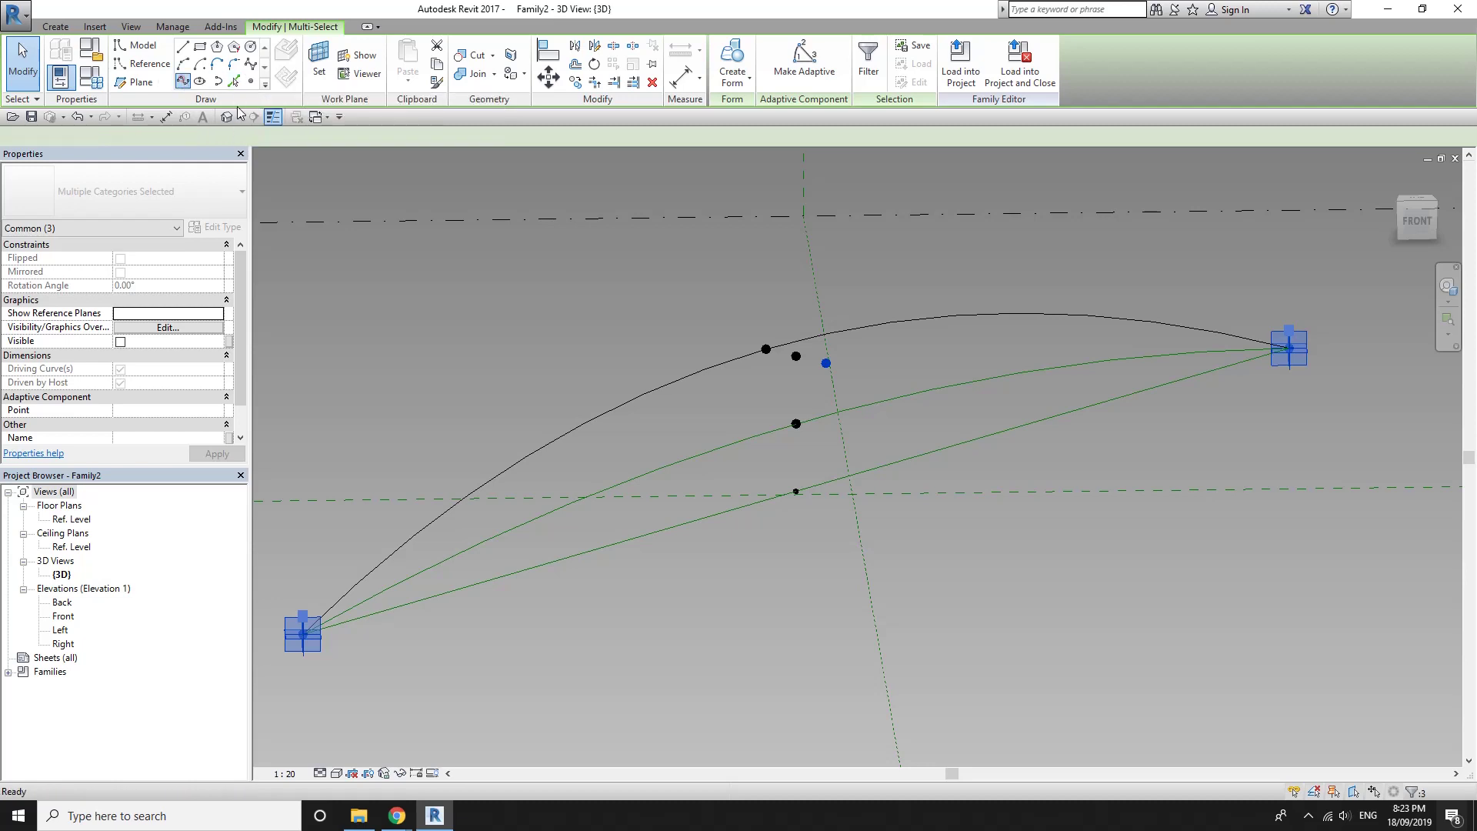
pyautogui.click(236, 81)
pyautogui.click(773, 285)
pyautogui.keyDown('shift'); pyautogui.moveTo(875, 365); pyautogui.dragTo(734, 371, button='middle'); pyautogui.keyUp('shift')
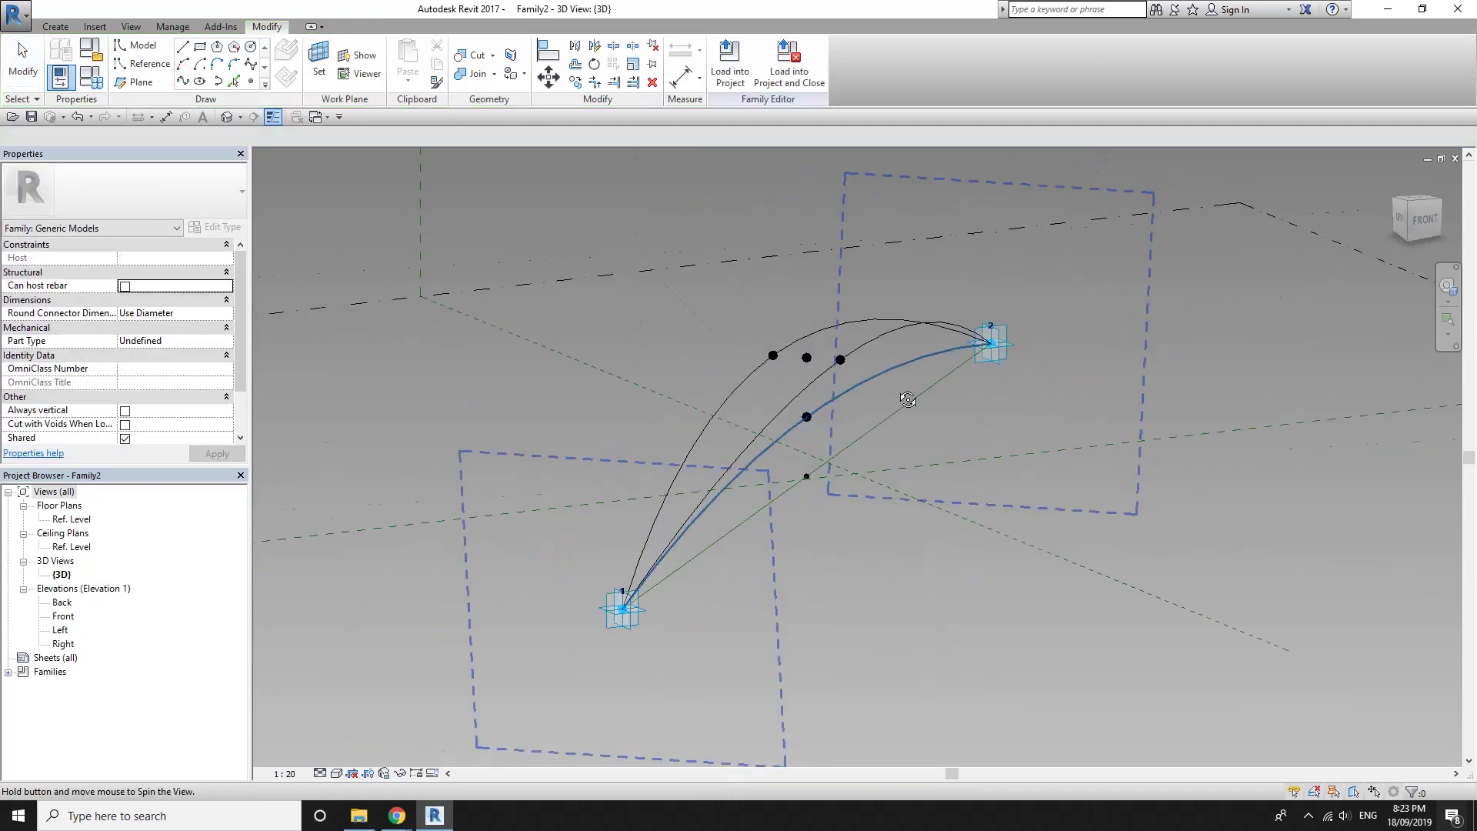
# Turn on Is Reference Line for both new arched splines
pyautogui.click(717, 368)
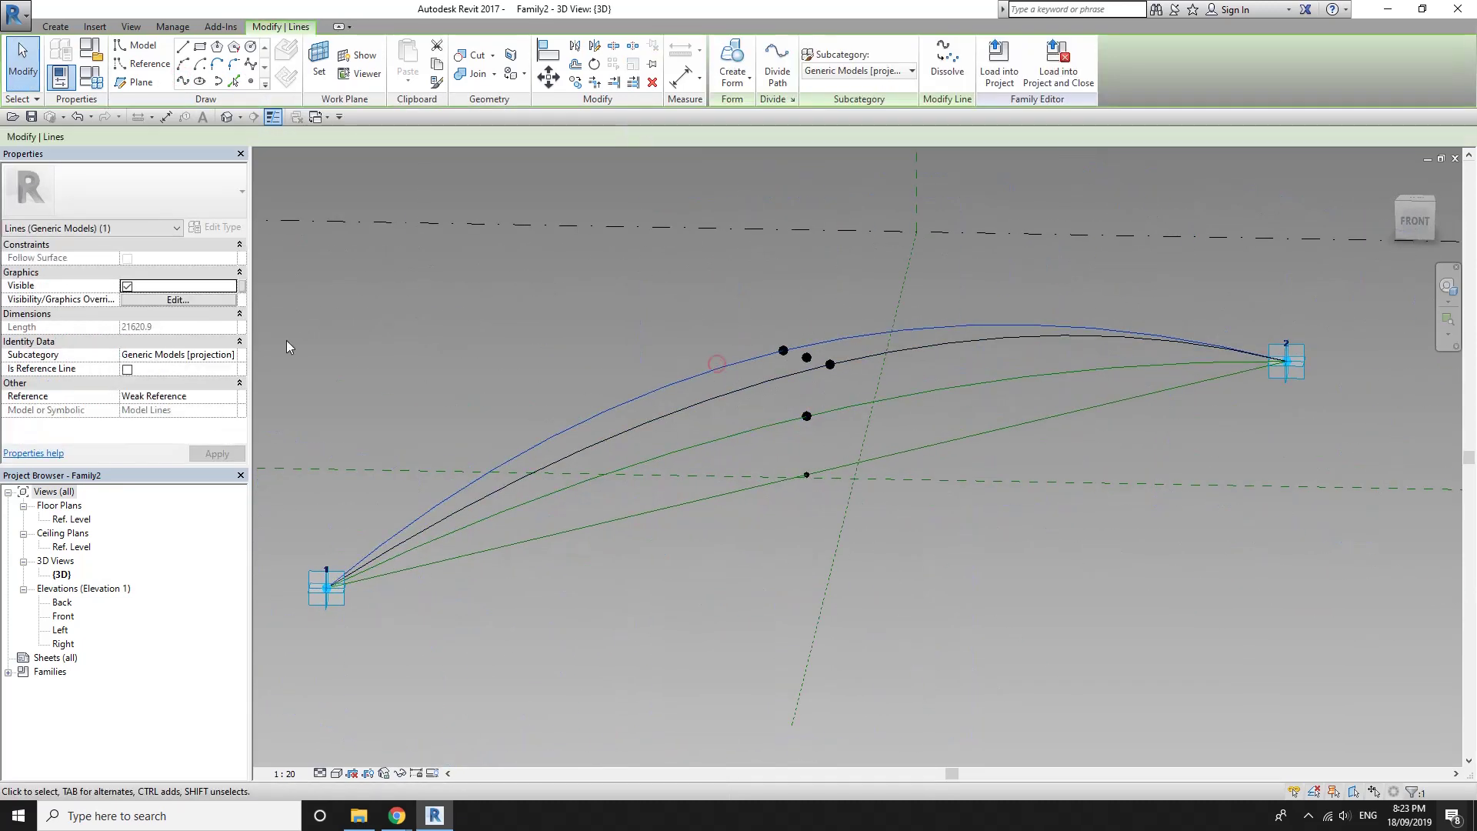
pyautogui.click(127, 369)
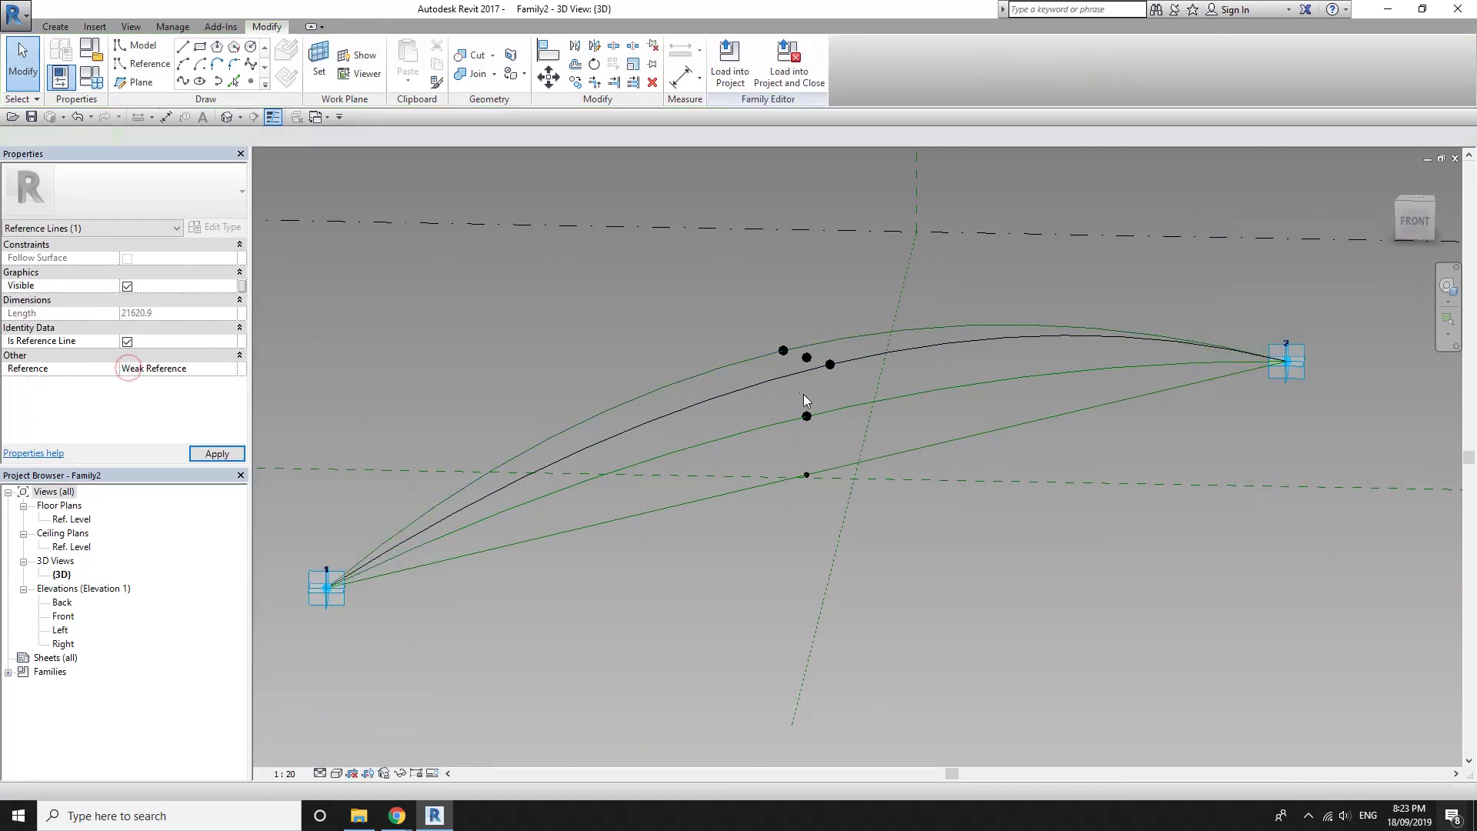
pyautogui.click(764, 377)
pyautogui.click(128, 370)
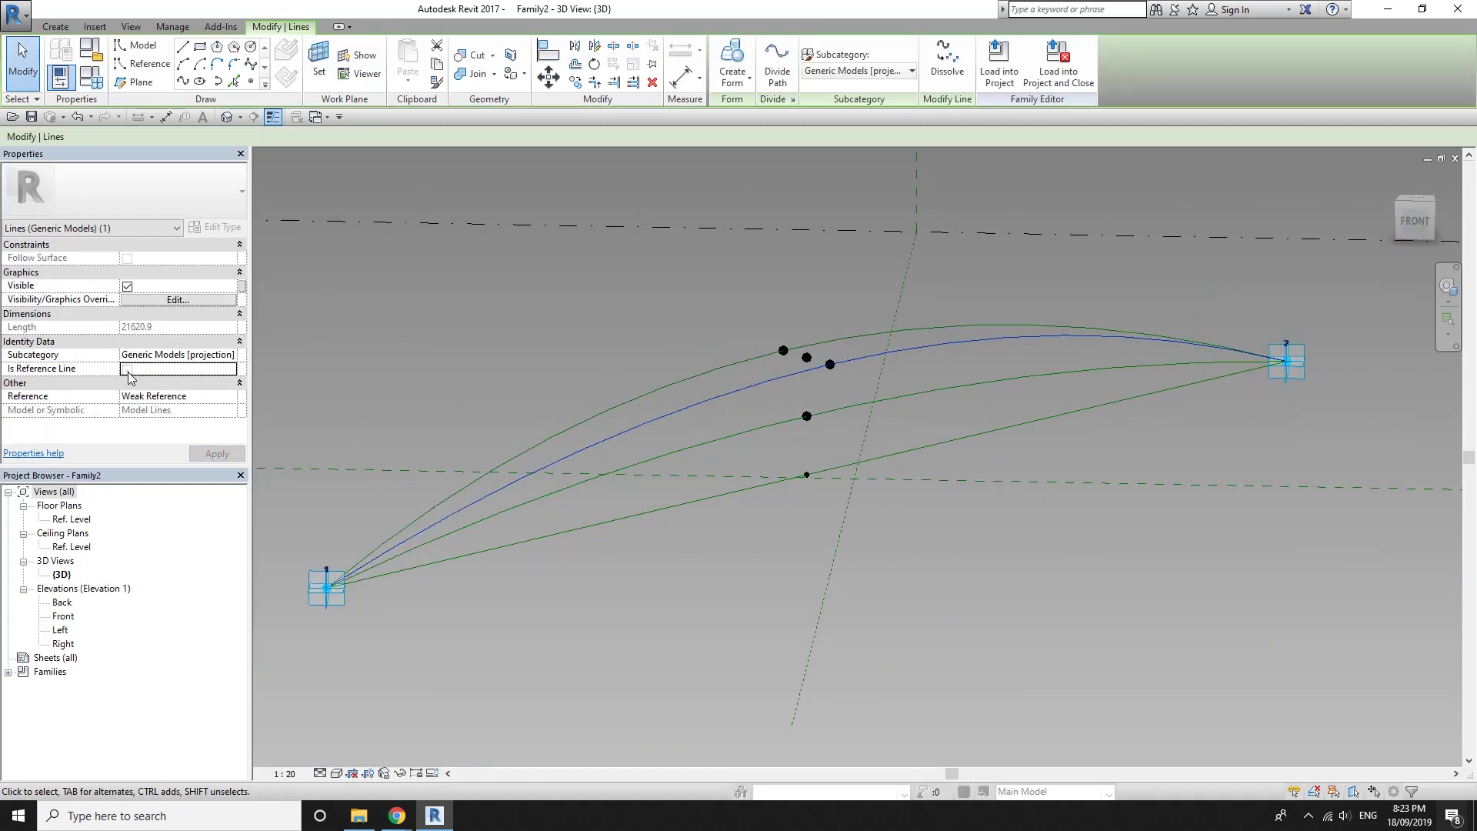
pyautogui.click(762, 255)
# Select the three arched reference lines together
pyautogui.moveTo(946, 343)
pyautogui.keyDown('shift'); pyautogui.mouseDown(button='middle')
pyautogui.moveTo(723, 328)
pyautogui.moveTo(705, 346)
pyautogui.moveTo(709, 391)
pyautogui.mouseUp(button='middle'); pyautogui.keyUp('shift')
pyautogui.click(707, 377)
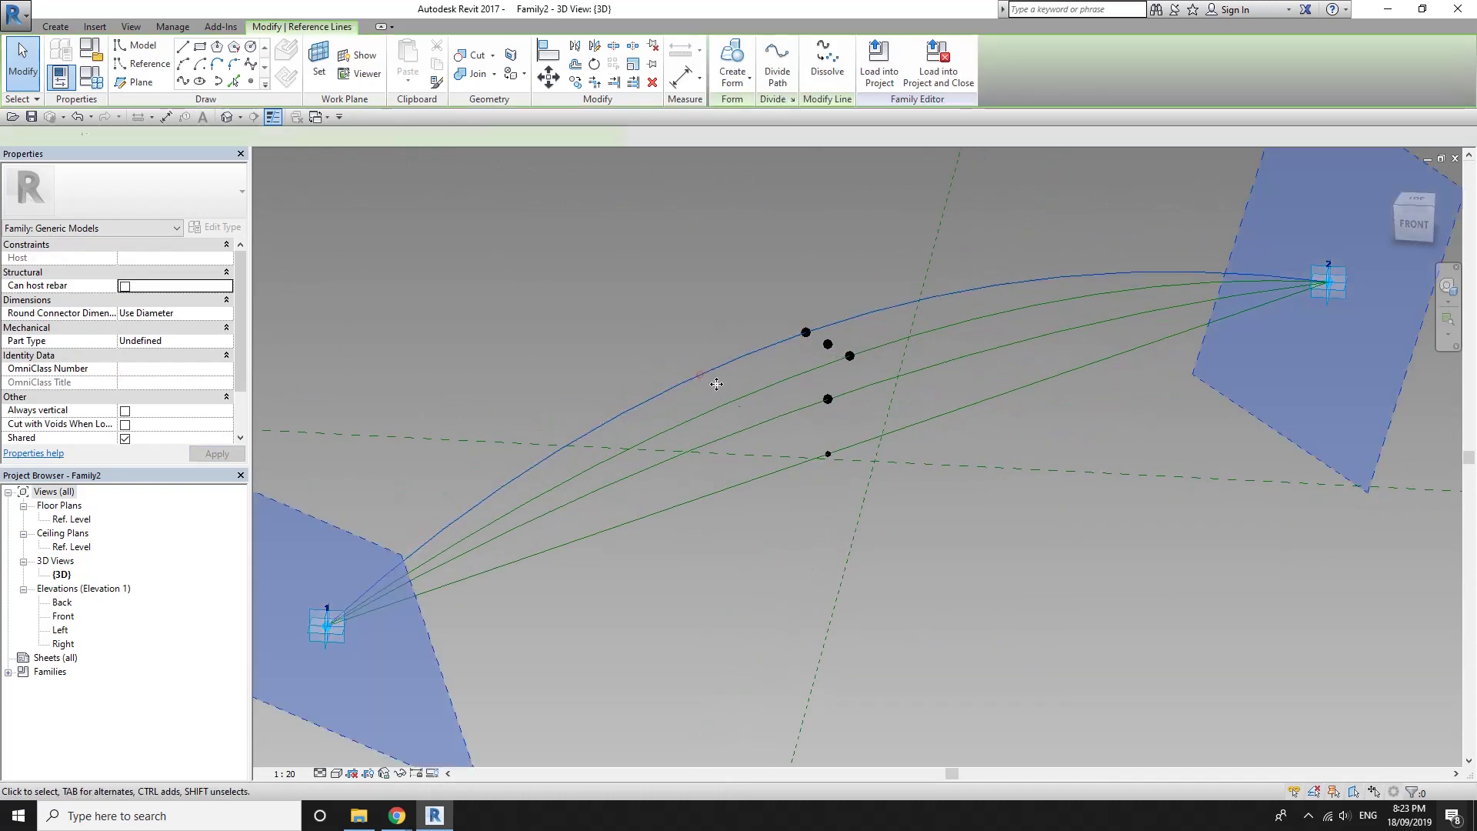
pyautogui.keyDown('ctrl'); pyautogui.click(745, 392); pyautogui.keyUp('ctrl')
pyautogui.click(636, 477)
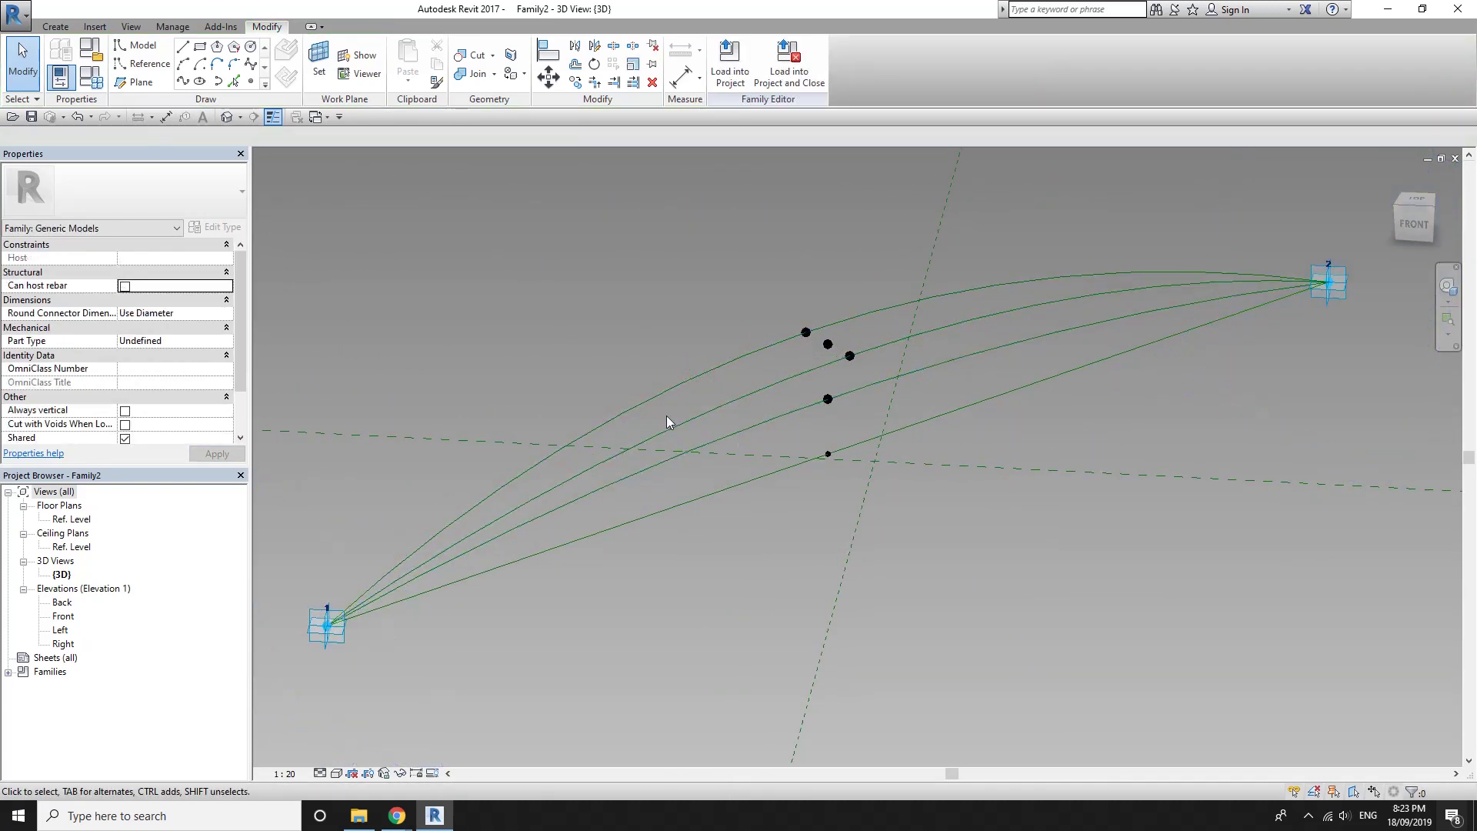
pyautogui.click(715, 411)
pyautogui.keyDown('ctrl'); pyautogui.click(723, 442); pyautogui.keyUp('ctrl')
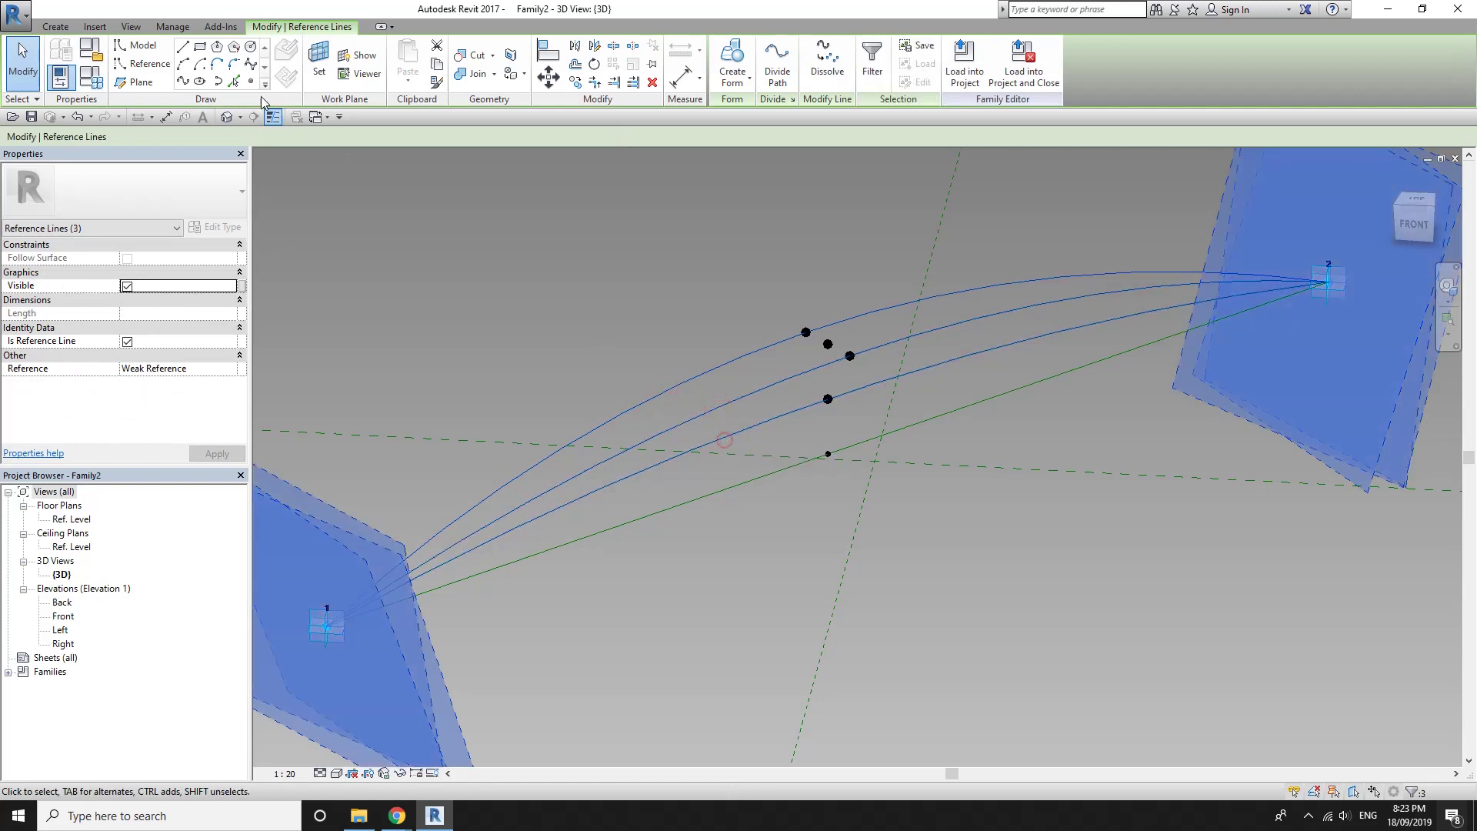
# Apply Divide Path to the three selected arched reference lines
pyautogui.click(777, 63)
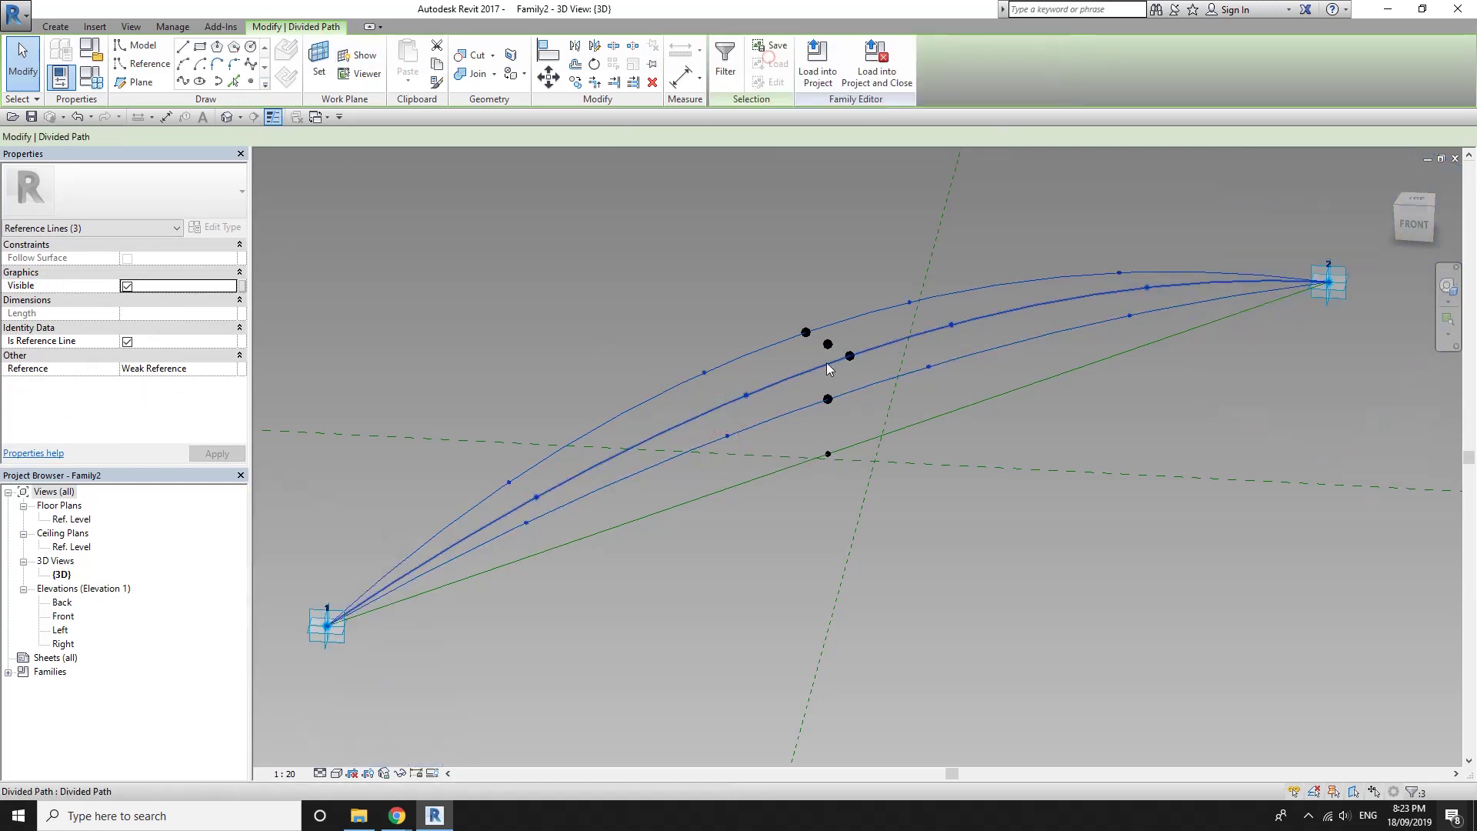
pyautogui.keyDown('shift'); pyautogui.moveTo(959, 399); pyautogui.dragTo(962, 368, button='middle'); pyautogui.keyUp('shift')
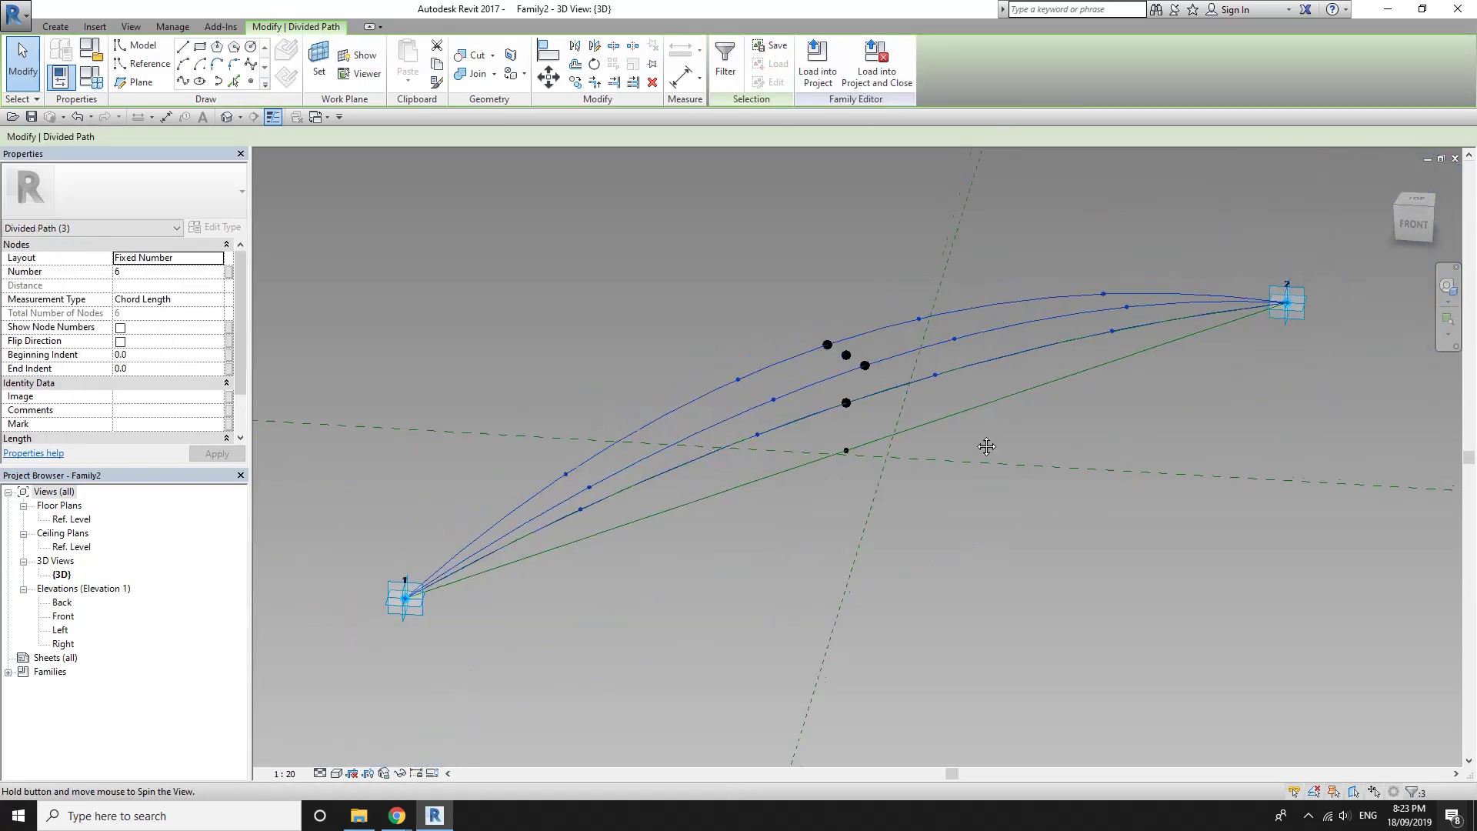
pyautogui.press('Escape')
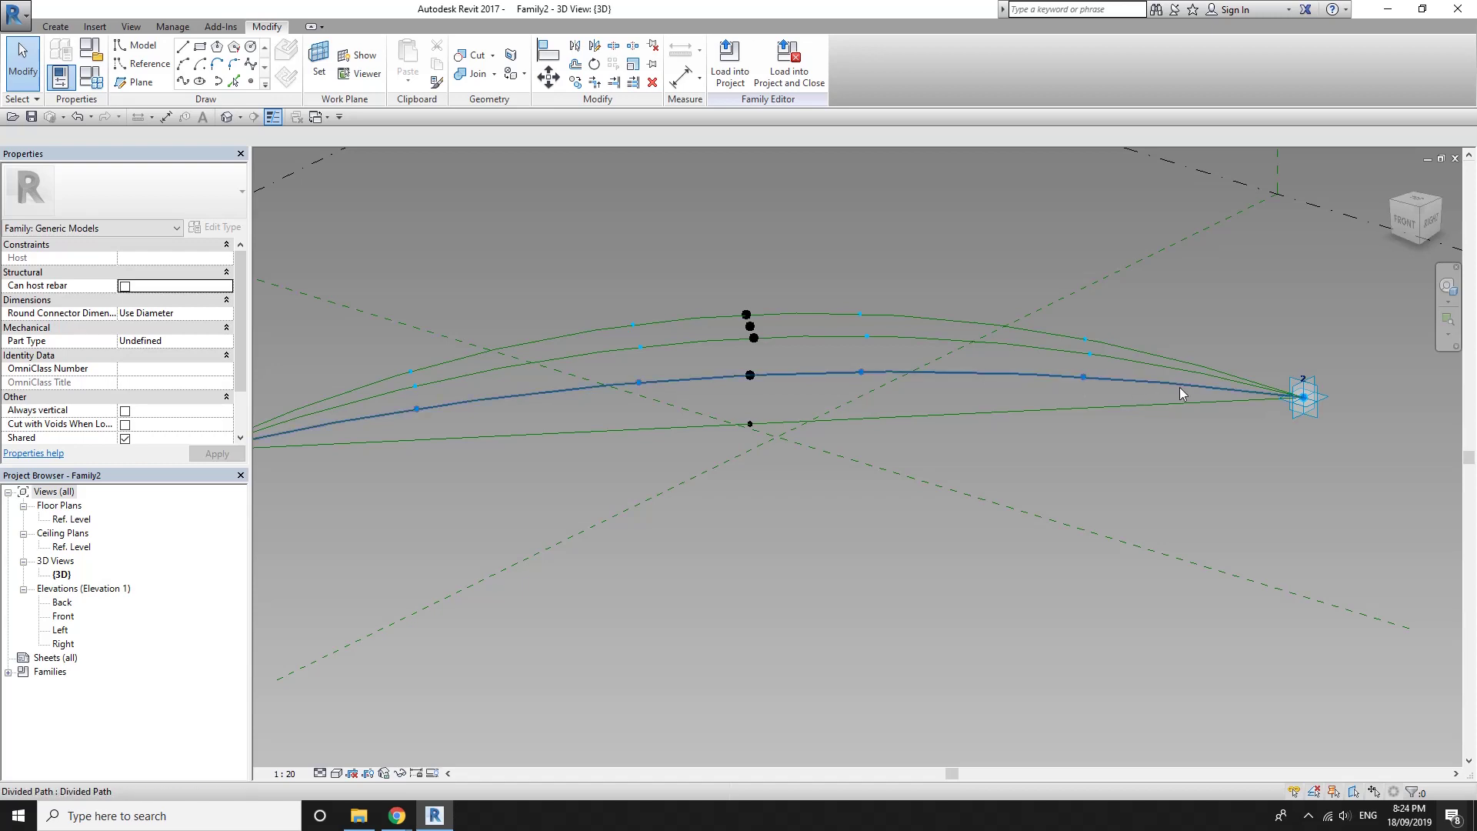
# Set the lowest arch's divided path Number to 11
pyautogui.click(1075, 373)
pyautogui.click(152, 271)
pyautogui.write('1')
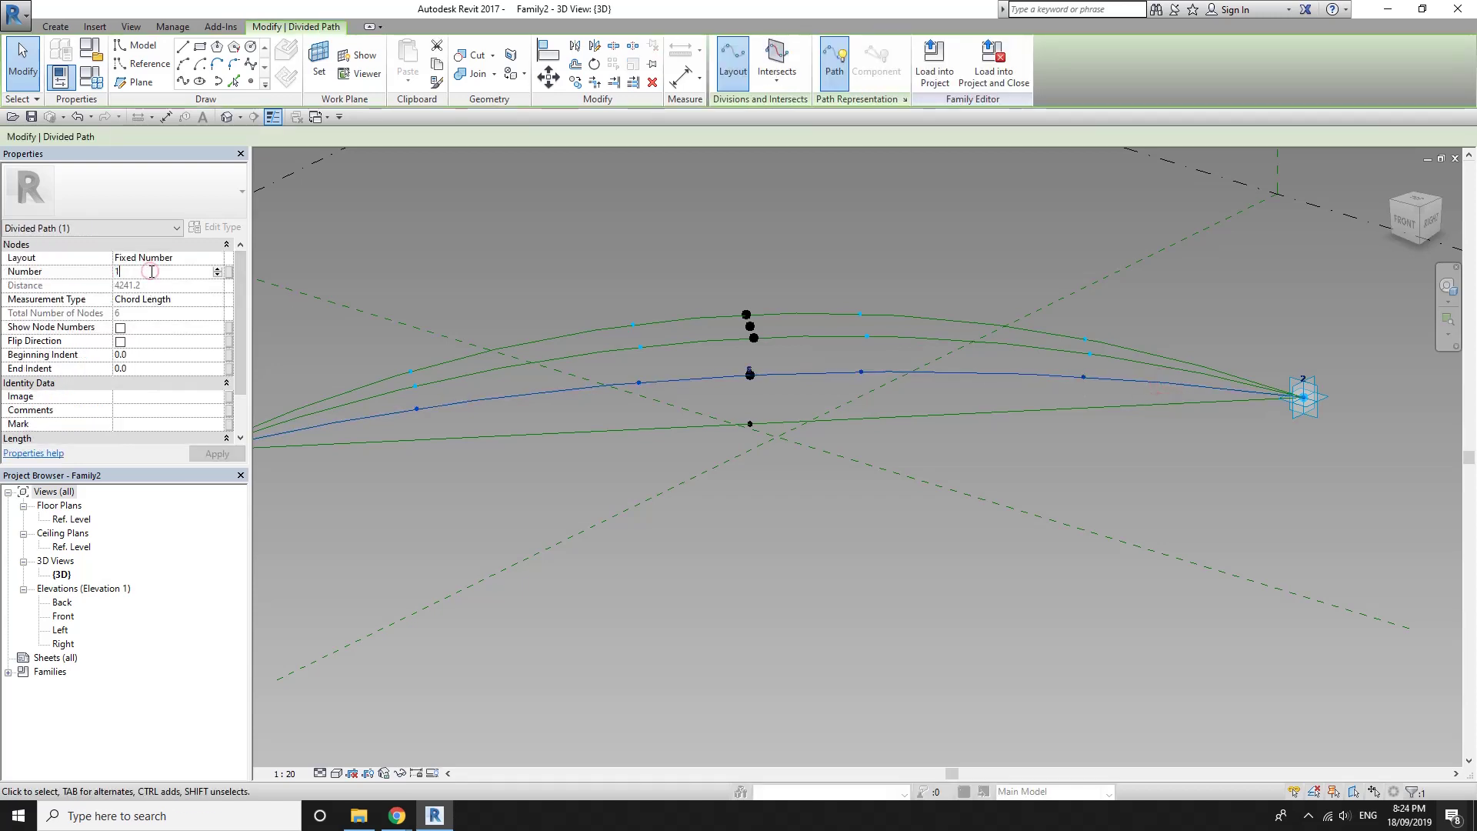
pyautogui.write('2')
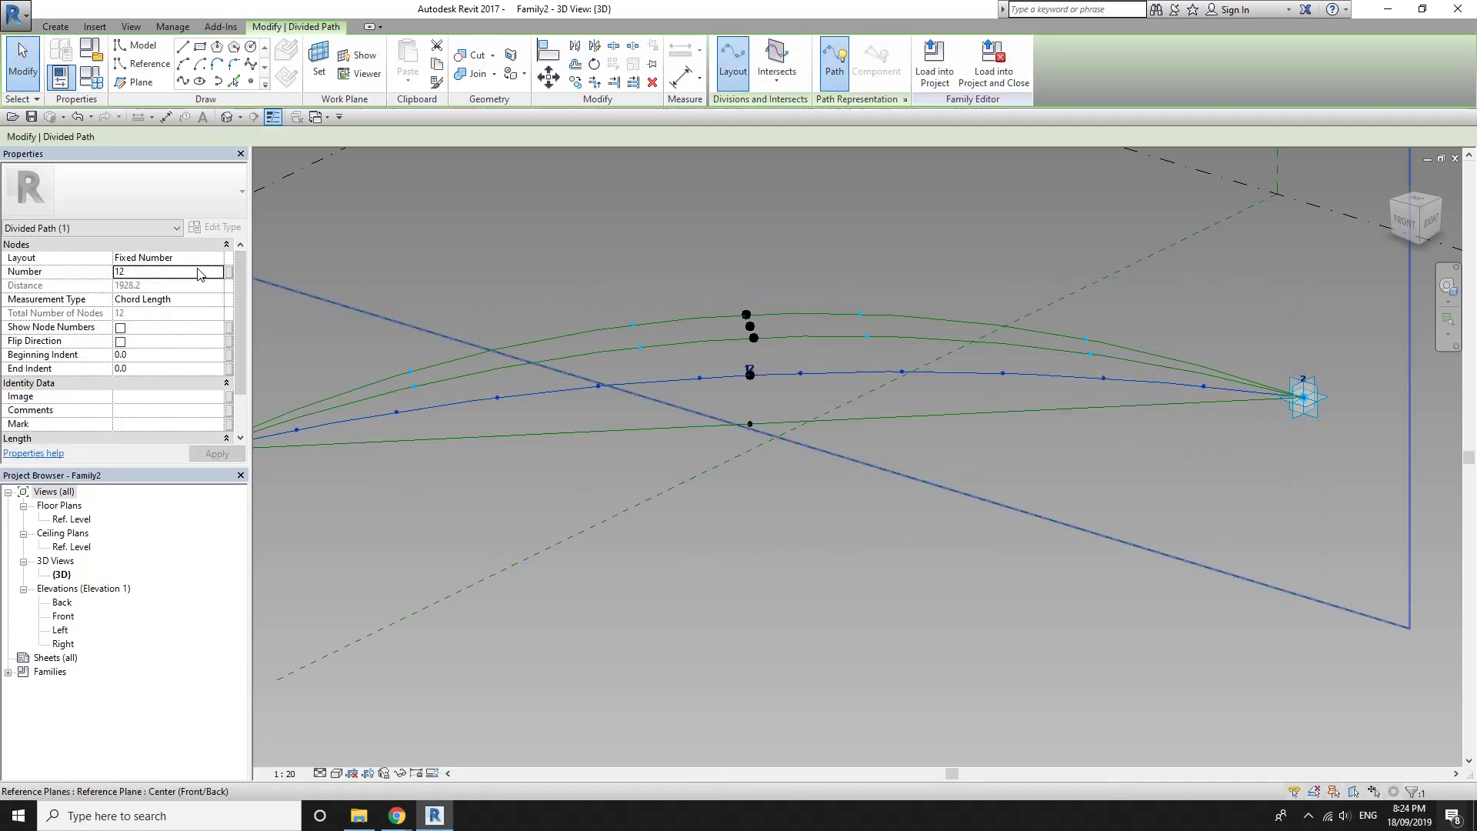
pyautogui.press('BackSpace')
pyautogui.write('1')
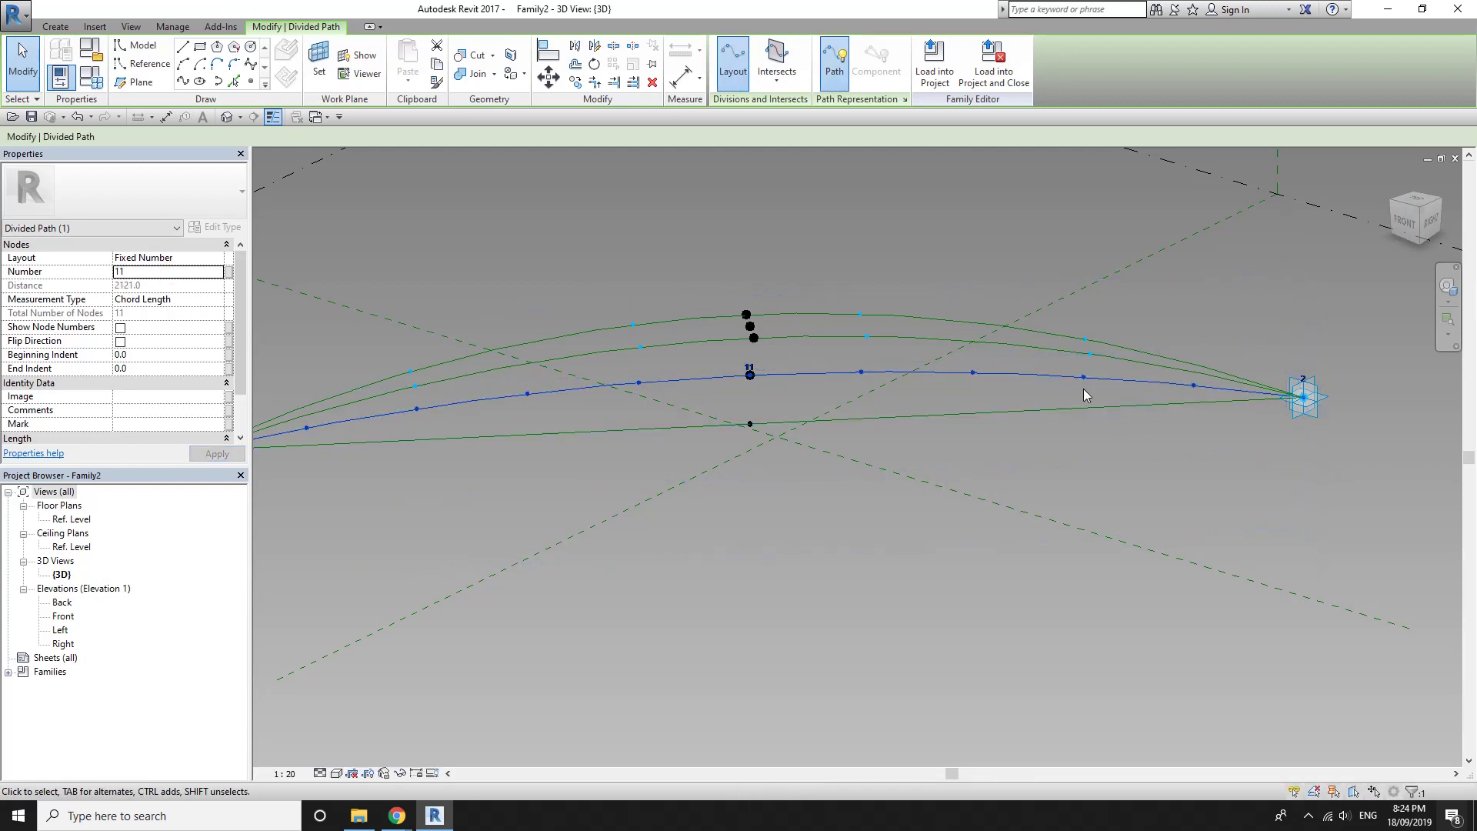
pyautogui.moveTo(694, 391)
pyautogui.keyDown('shift'); pyautogui.mouseDown(button='middle')
pyautogui.moveTo(1027, 378)
pyautogui.moveTo(985, 412)
pyautogui.mouseUp(button='middle'); pyautogui.keyUp('shift')
pyautogui.click(1027, 379)
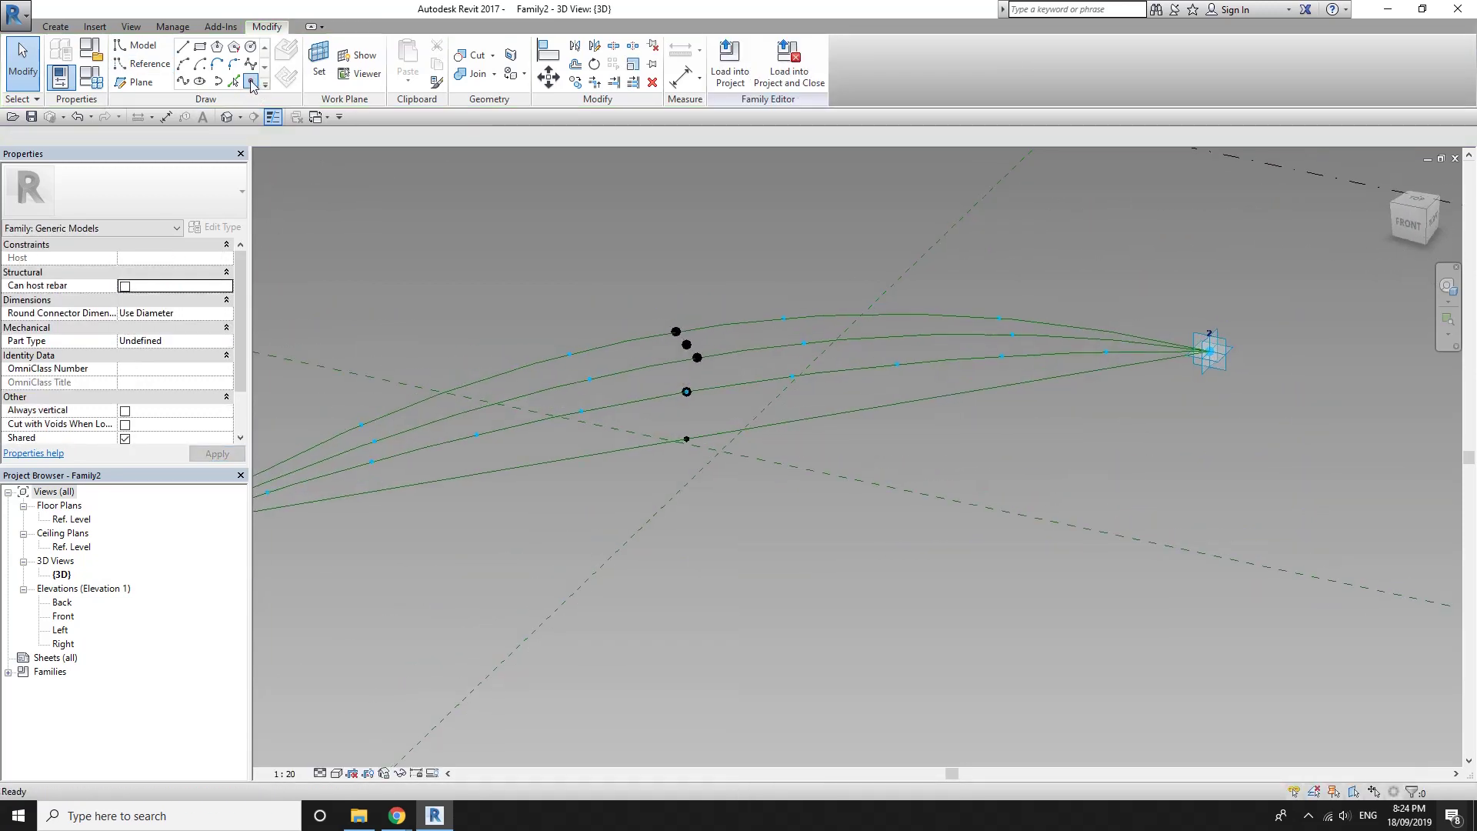
# Place hosted reference points on the second and top curves near the right end
pyautogui.click(251, 81)
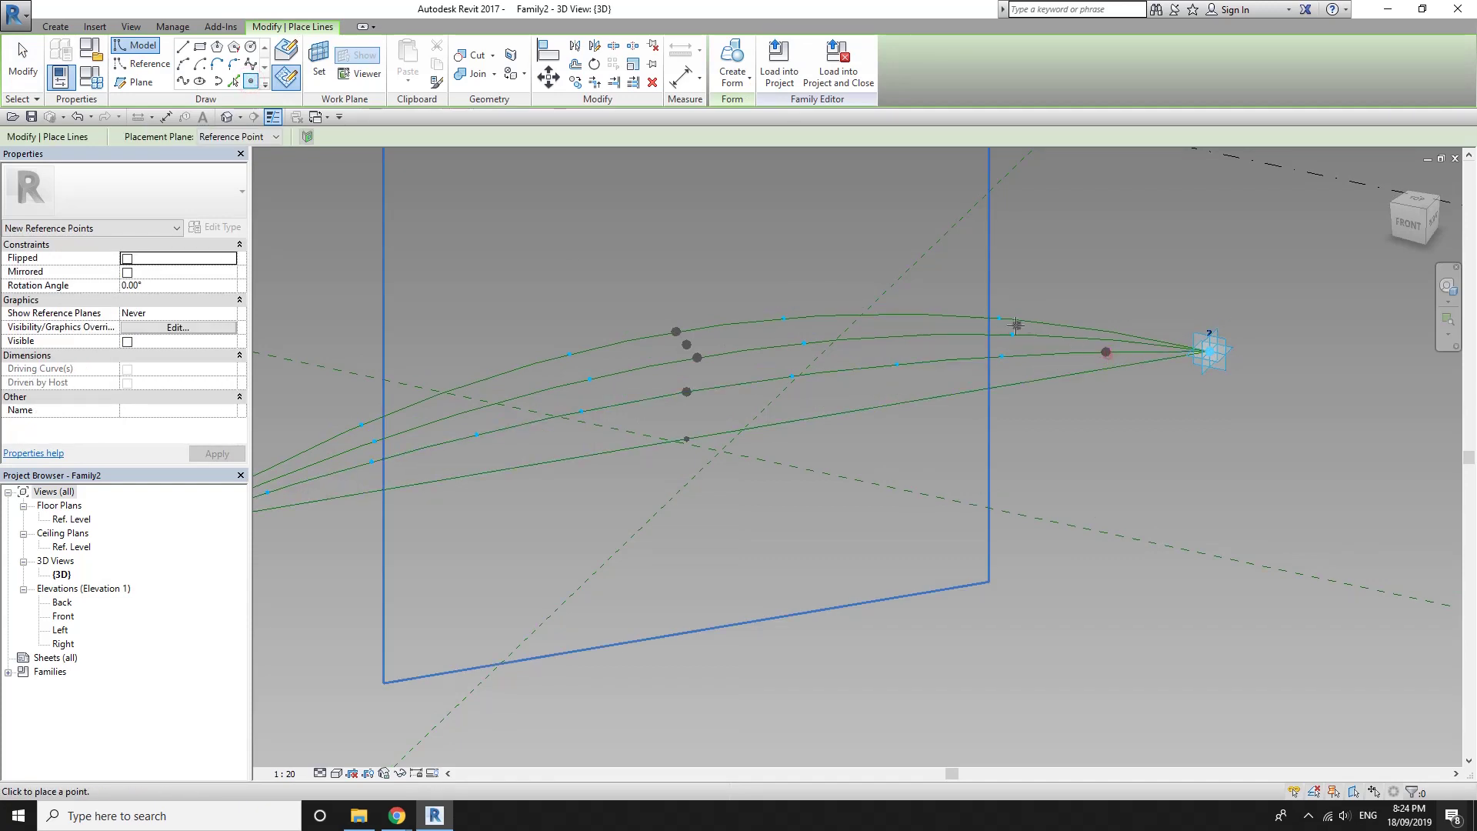
pyautogui.press('Escape')
pyautogui.press('Escape')
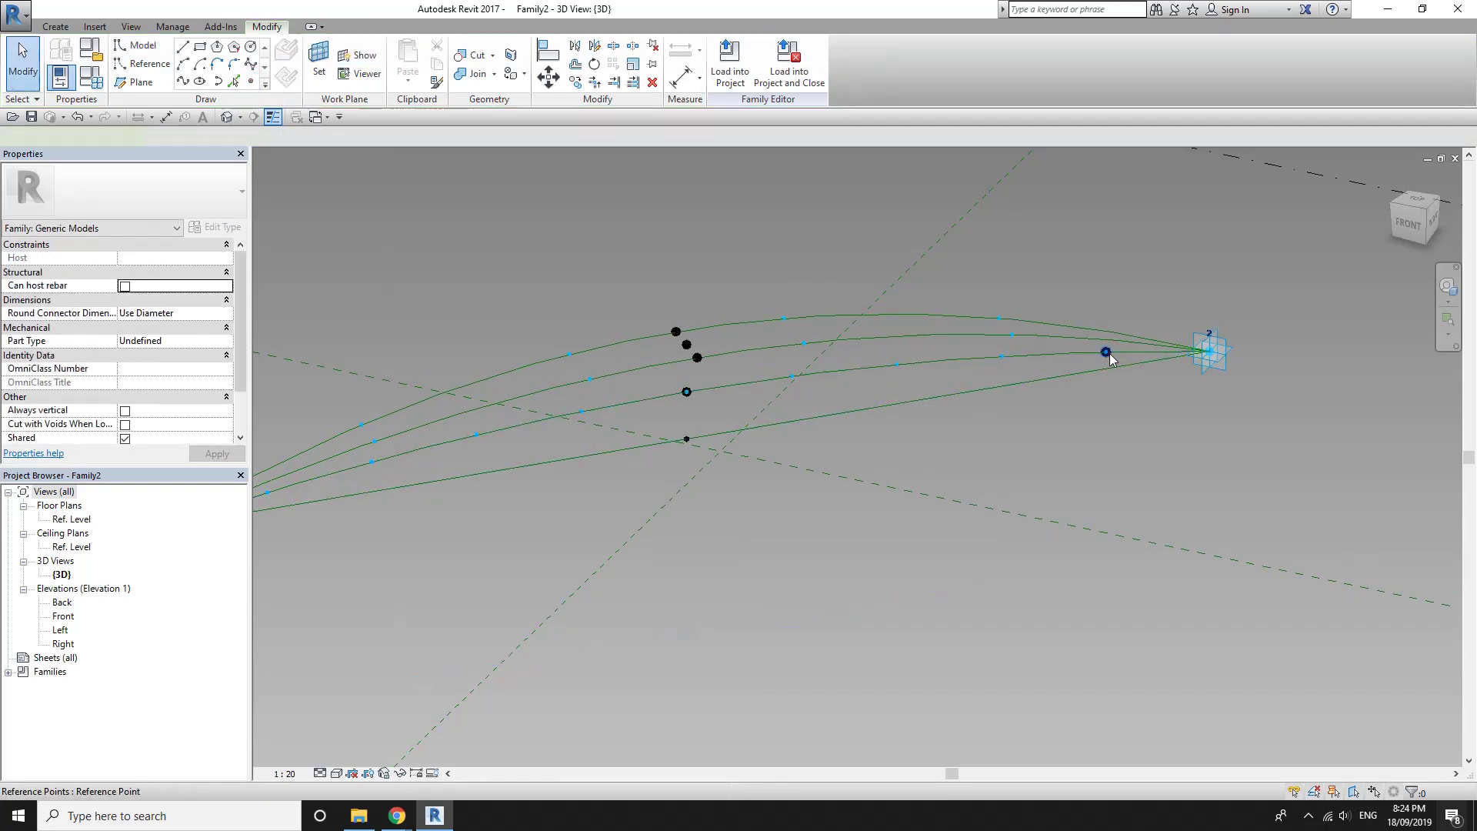
pyautogui.click(251, 81)
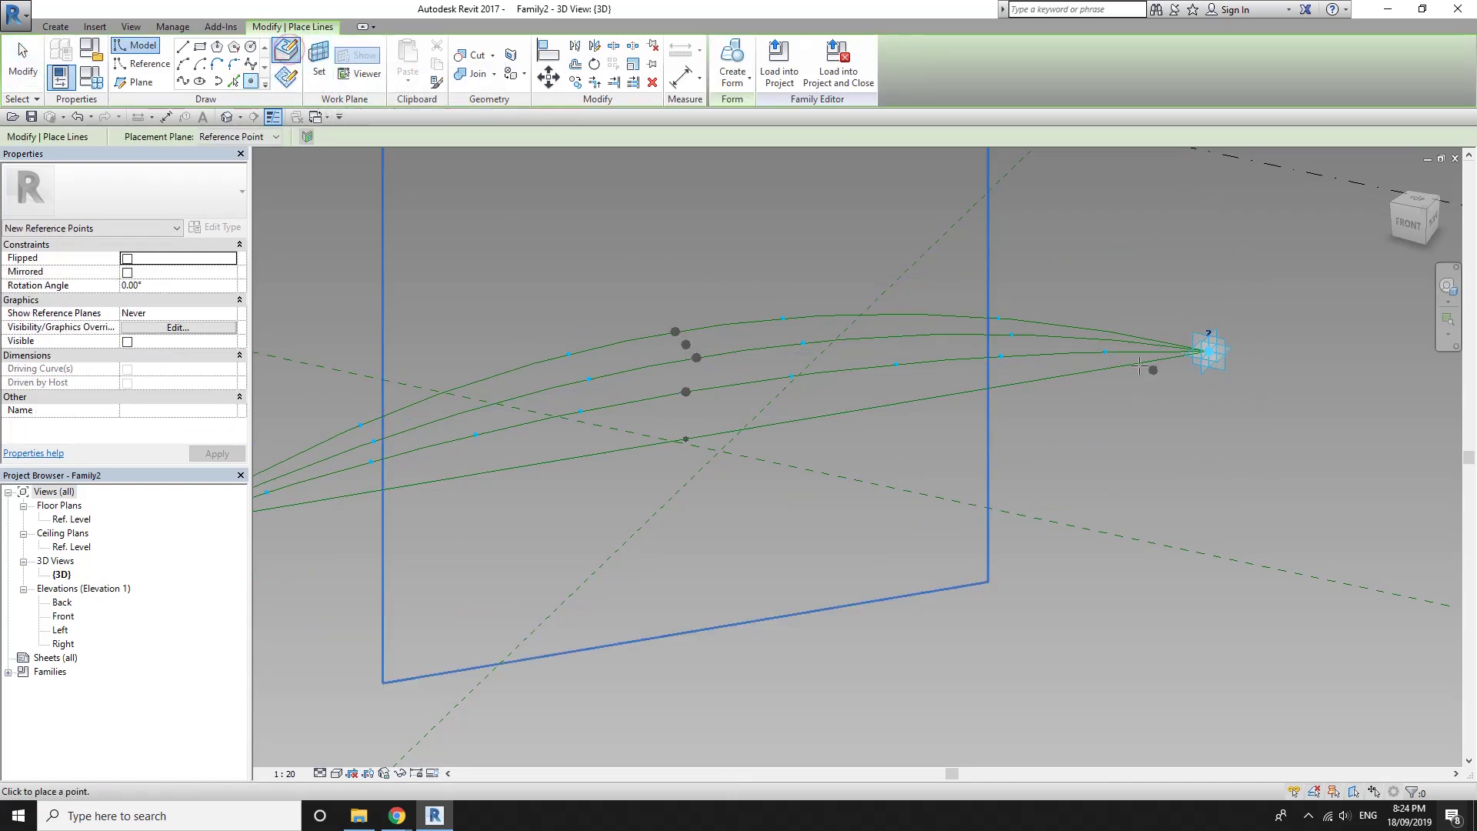
pyautogui.scroll(3, 1026, 343)
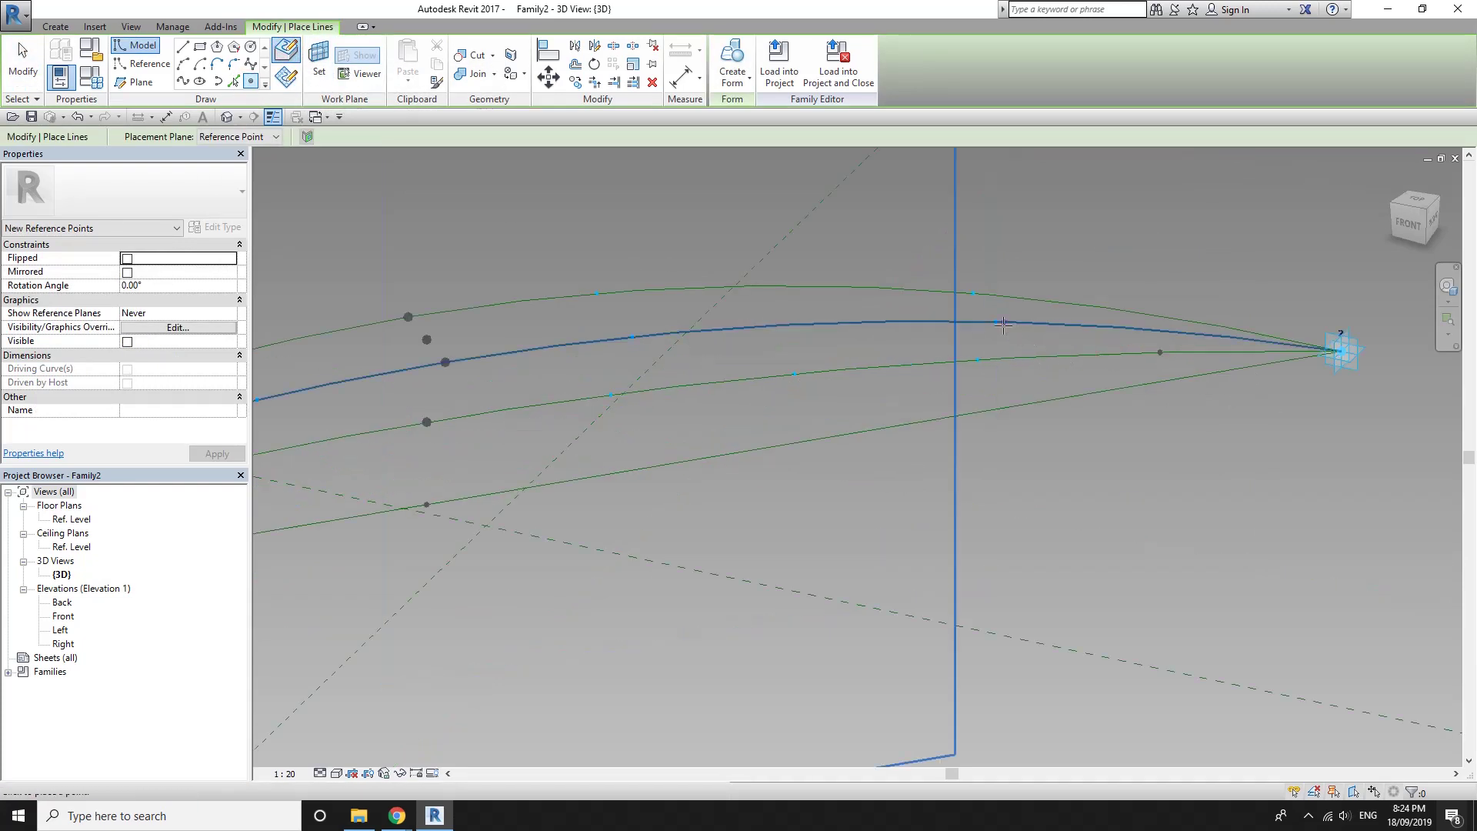
pyautogui.click(996, 322)
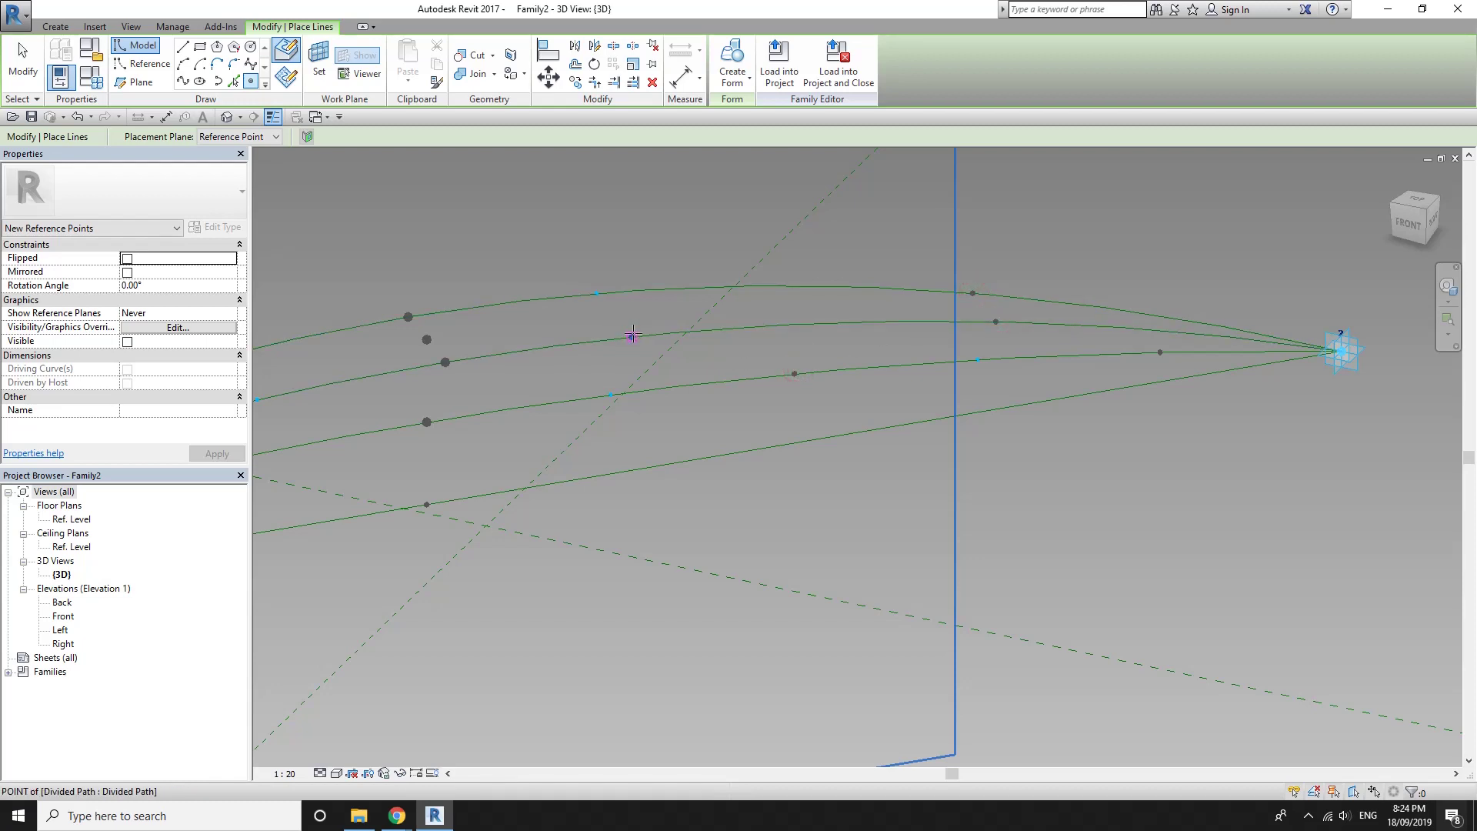
pyautogui.click(594, 289)
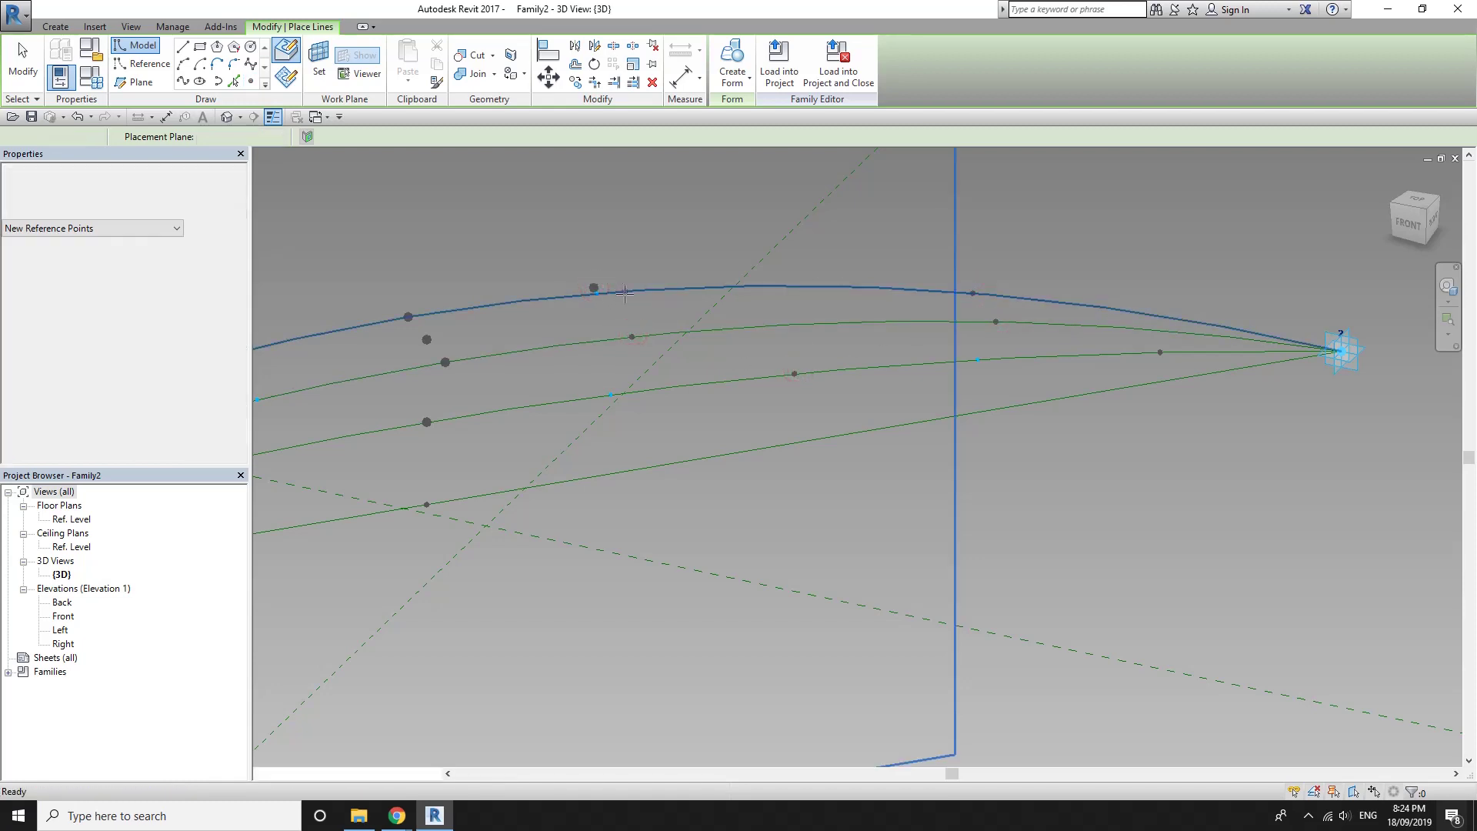
# Place hosted points on the curves near the left end, dismissing a warning, then select two points
pyautogui.moveTo(597, 304); pyautogui.dragTo(938, 342, button='middle')
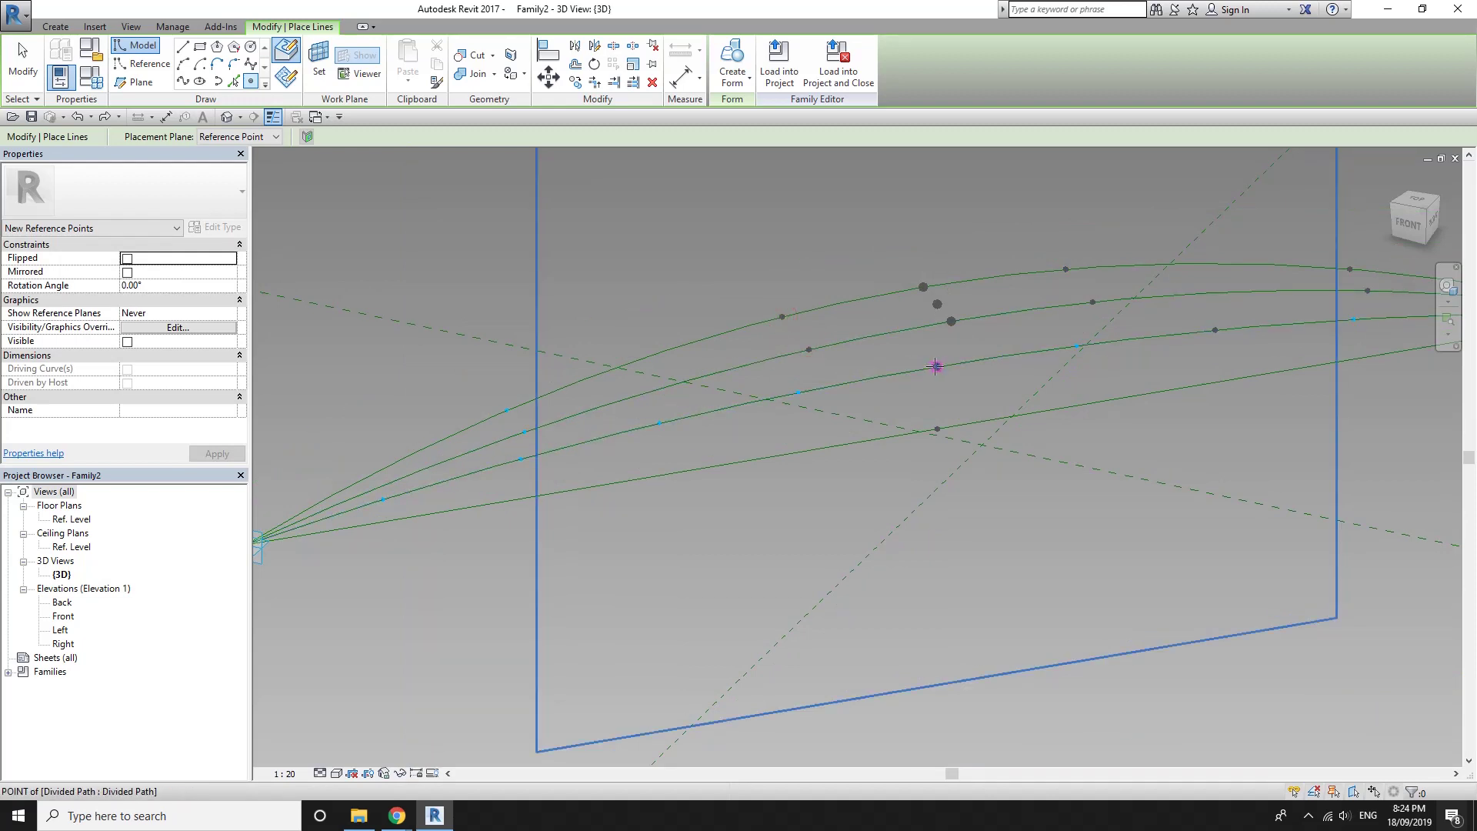
pyautogui.click(936, 366)
pyautogui.click(804, 456)
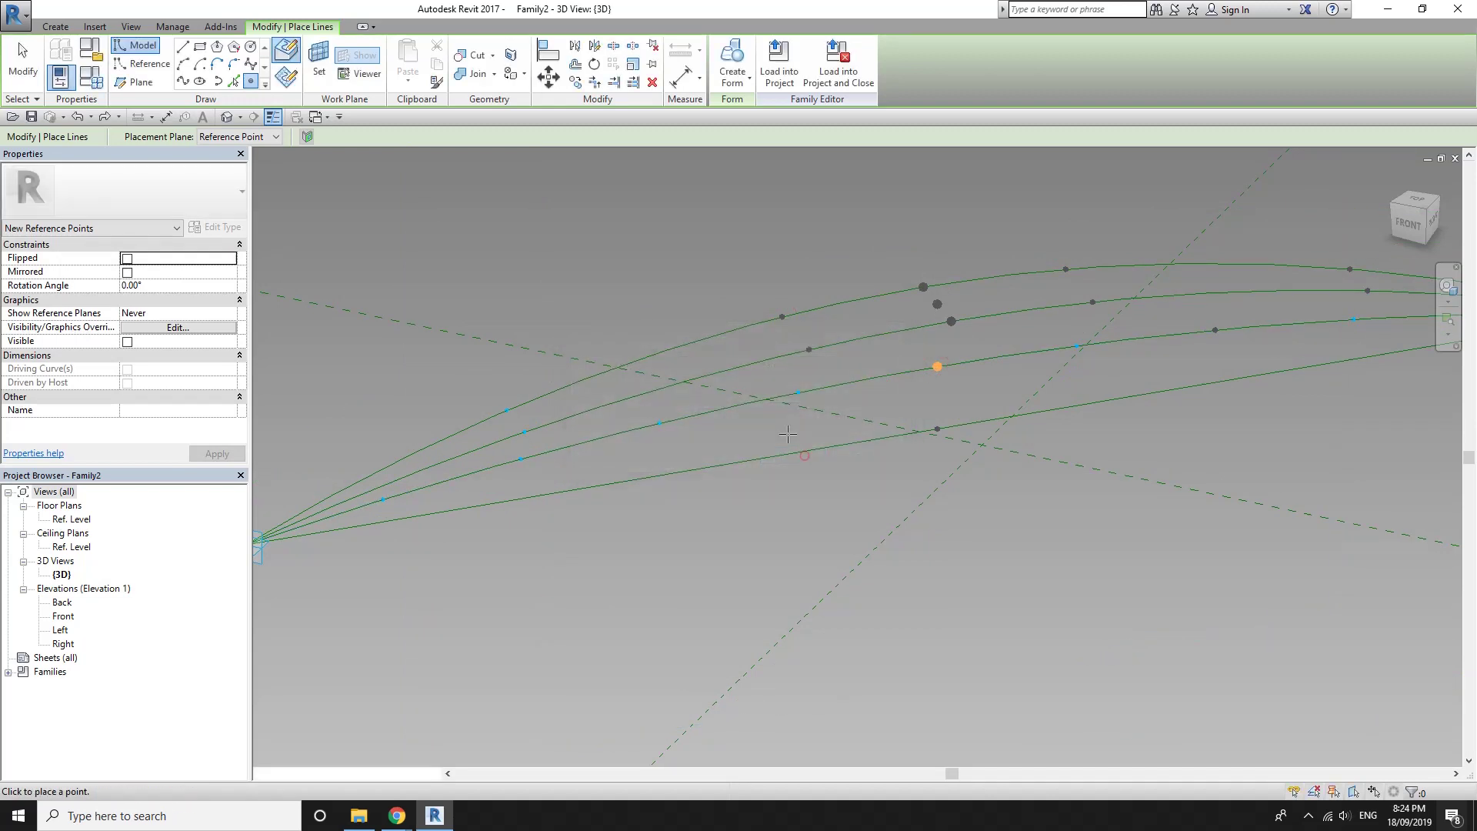
pyautogui.click(664, 421)
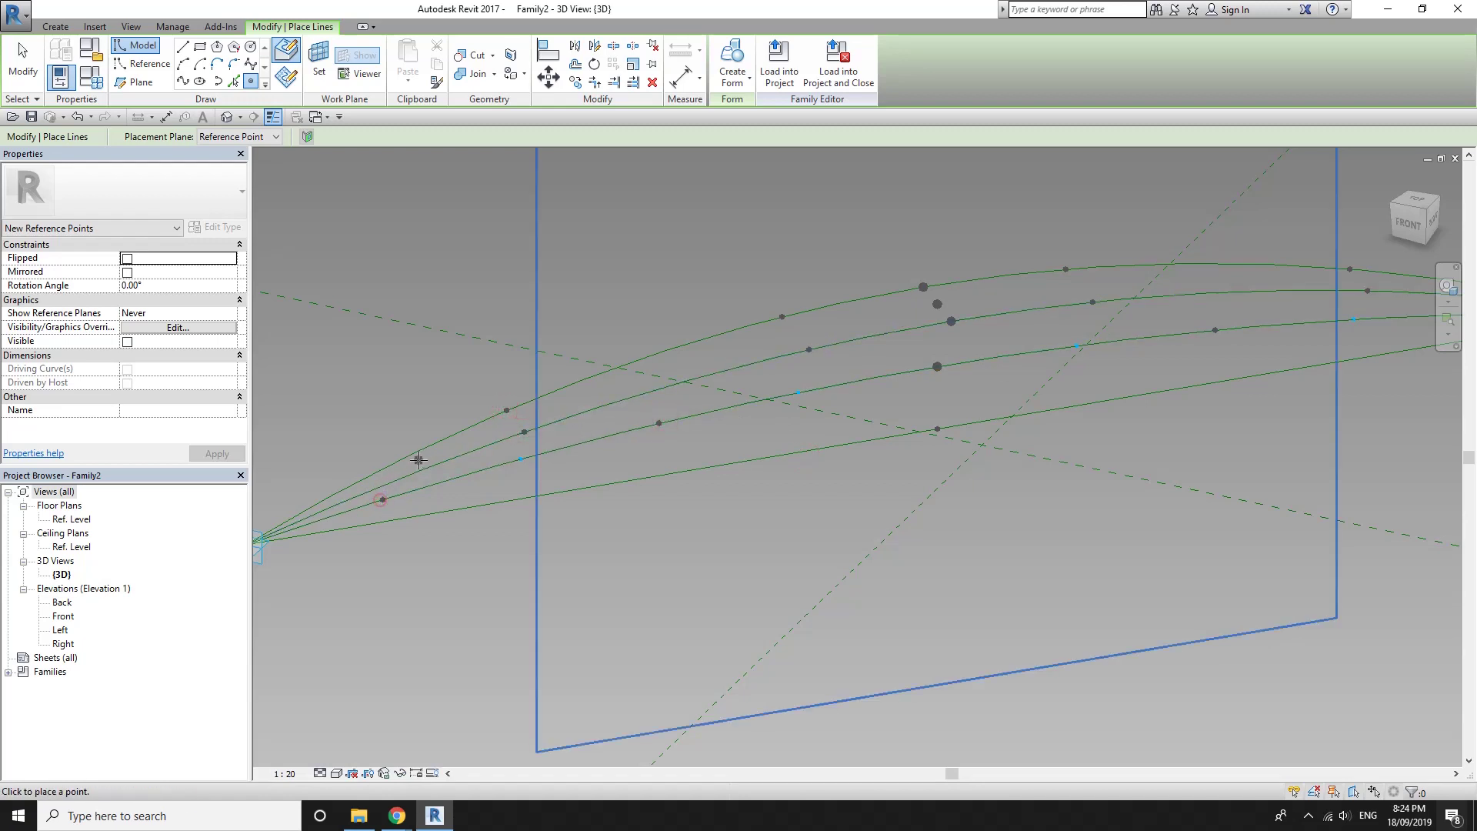
pyautogui.press('Escape')
pyautogui.moveTo(329, 428); pyautogui.dragTo(390, 529)
pyautogui.keyDown('ctrl'); pyautogui.moveTo(471, 369); pyautogui.dragTo(514, 417); pyautogui.keyUp('ctrl')
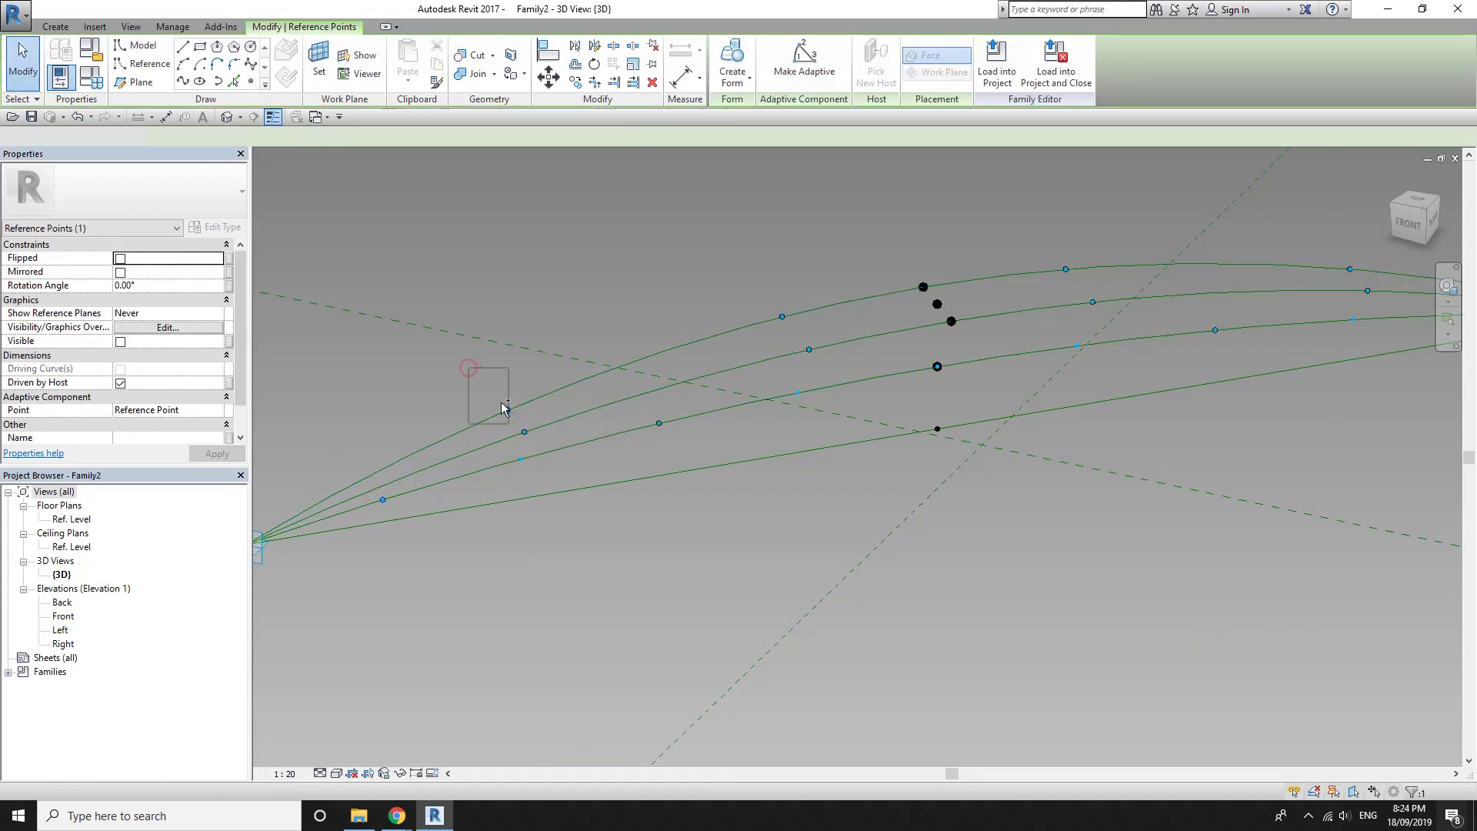
# Join the first pairs of chord points near the left end with web lines
pyautogui.click(185, 82)
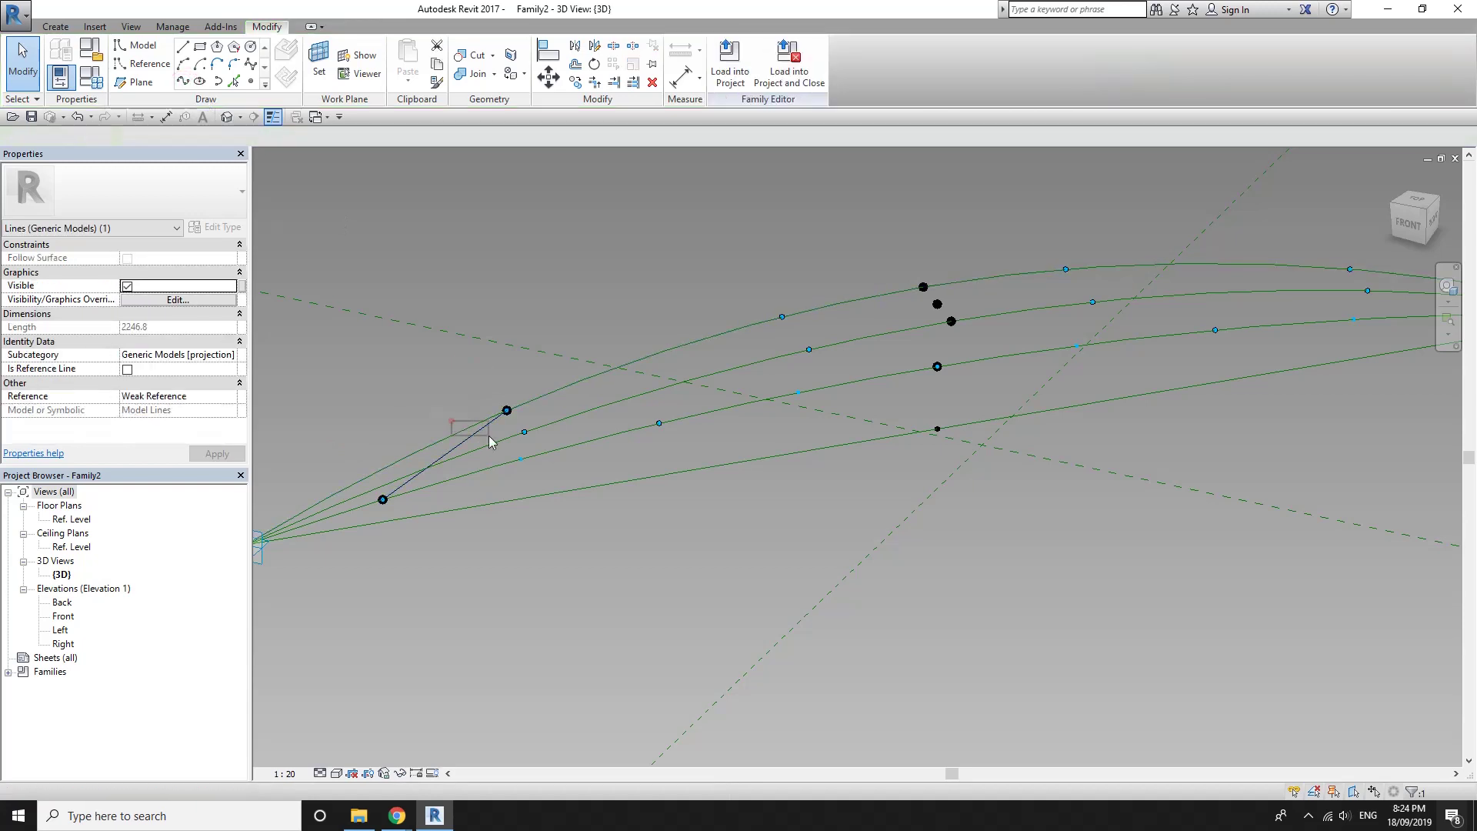
pyautogui.moveTo(333, 511); pyautogui.dragTo(446, 527)
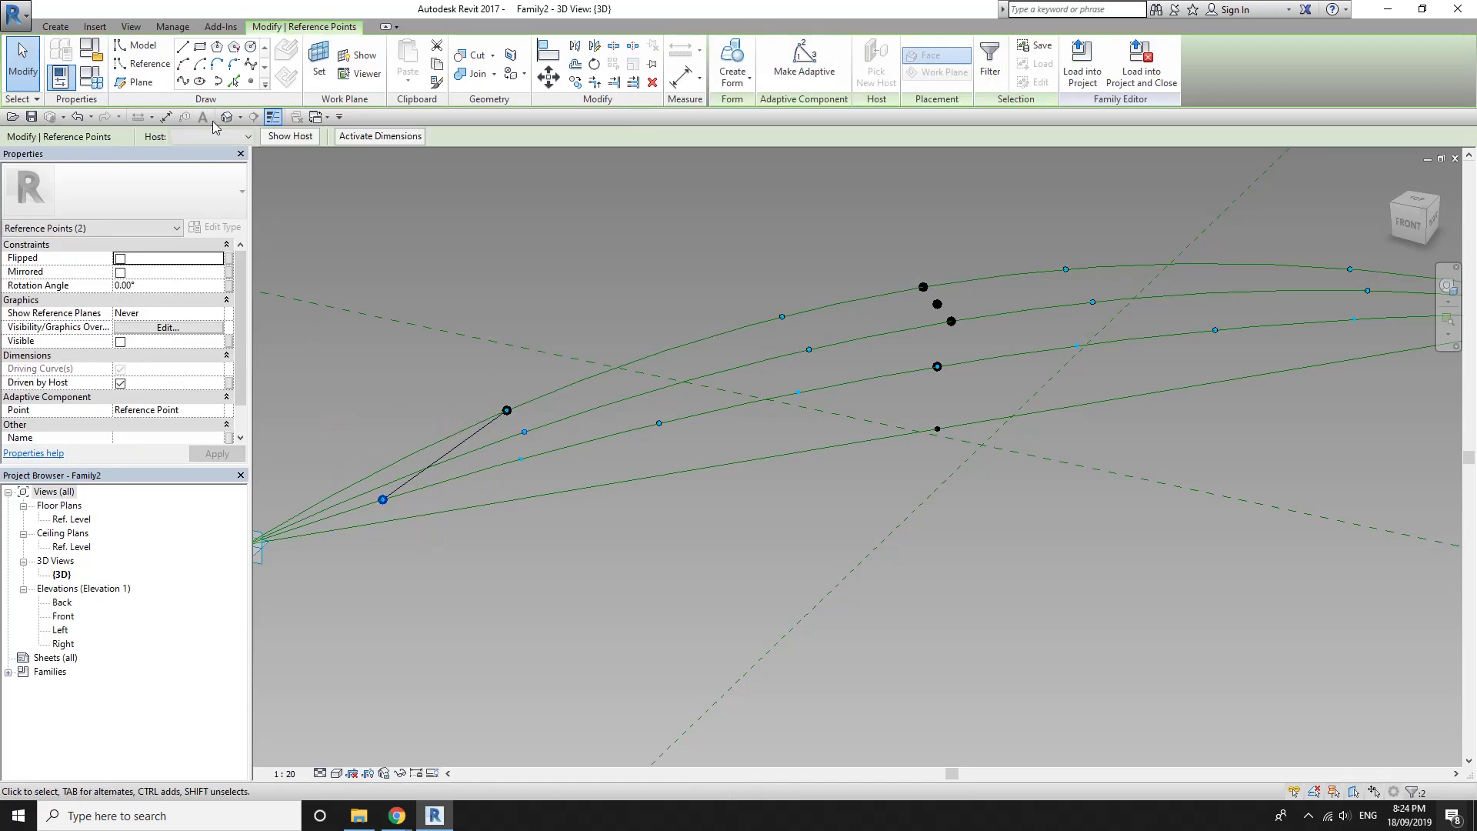
pyautogui.click(185, 81)
pyautogui.moveTo(551, 330)
pyautogui.keyDown('shift'); pyautogui.mouseDown(button='middle')
pyautogui.moveTo(703, 379)
pyautogui.moveTo(580, 389)
pyautogui.moveTo(531, 441)
pyautogui.moveTo(483, 367)
pyautogui.mouseUp(button='middle'); pyautogui.keyUp('shift')
pyautogui.moveTo(484, 367)
pyautogui.mouseDown()
pyautogui.moveTo(548, 451)
pyautogui.moveTo(829, 469)
pyautogui.mouseUp()
pyautogui.click(184, 81)
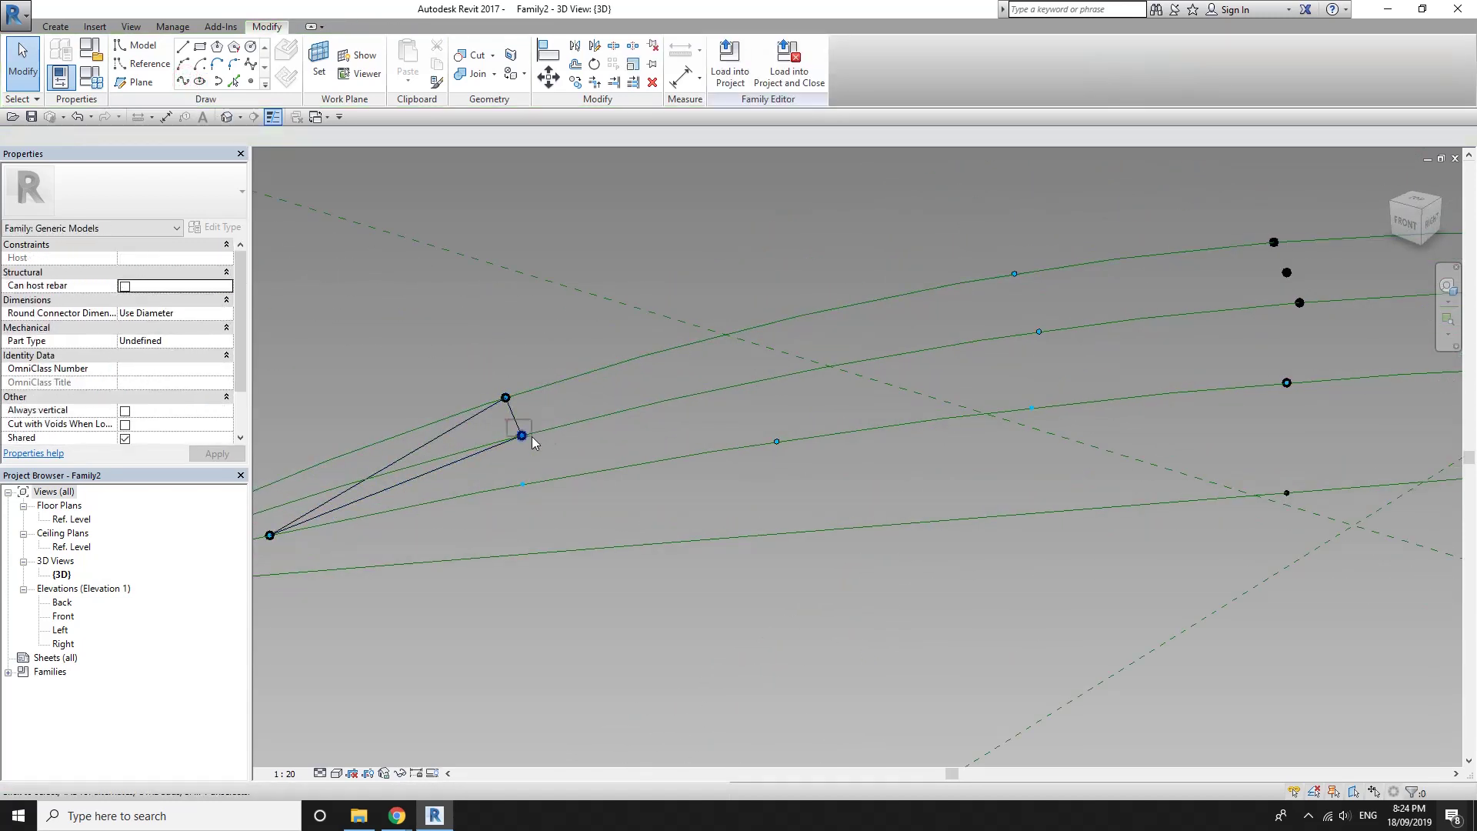
# Add web lines between middle and upper chord points moving along the arch
pyautogui.click(185, 82)
pyautogui.moveTo(489, 344); pyautogui.dragTo(554, 411)
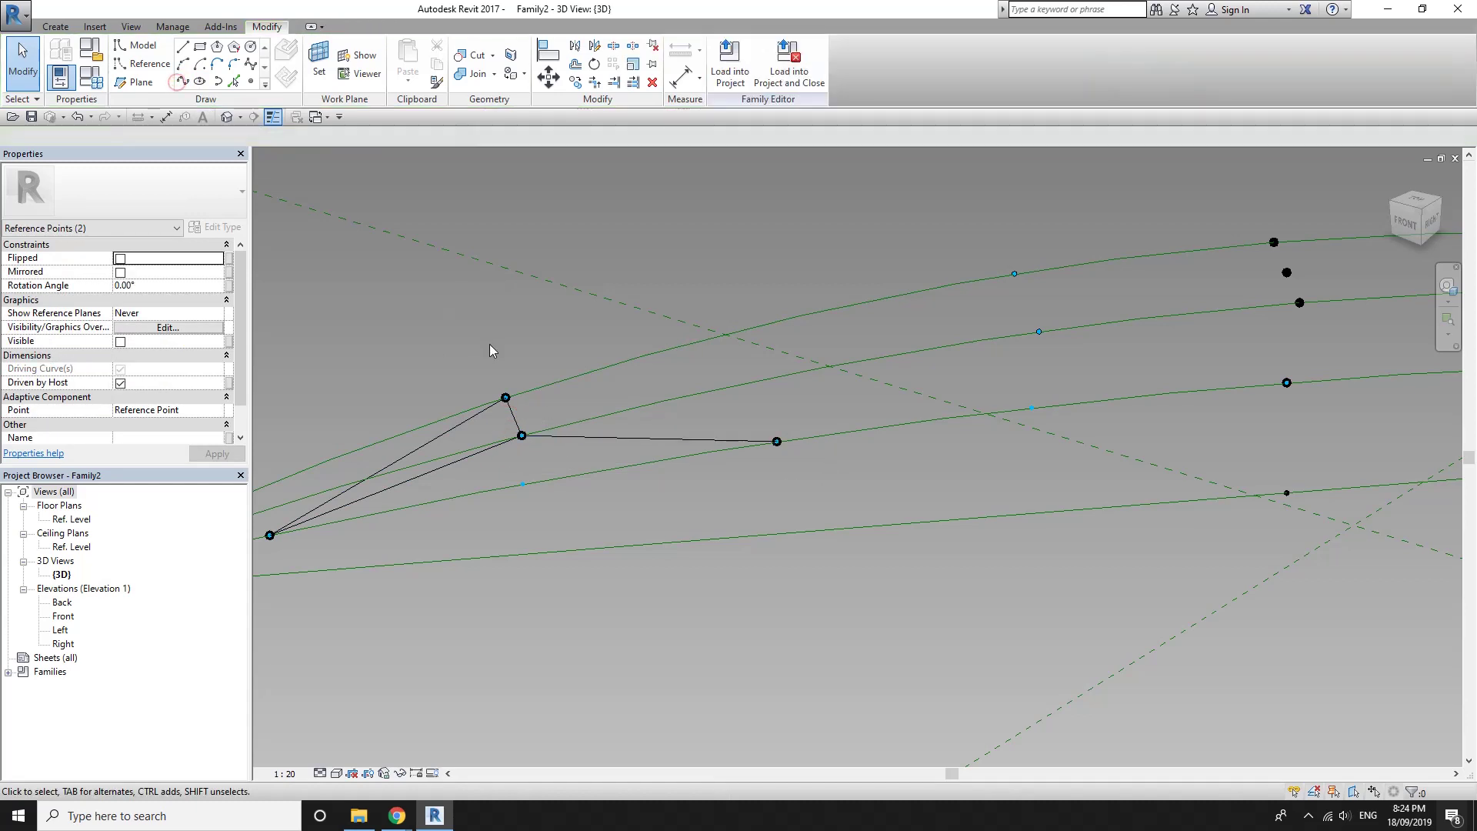
pyautogui.keyDown('ctrl'); pyautogui.moveTo(703, 370); pyautogui.dragTo(815, 471); pyautogui.keyUp('ctrl')
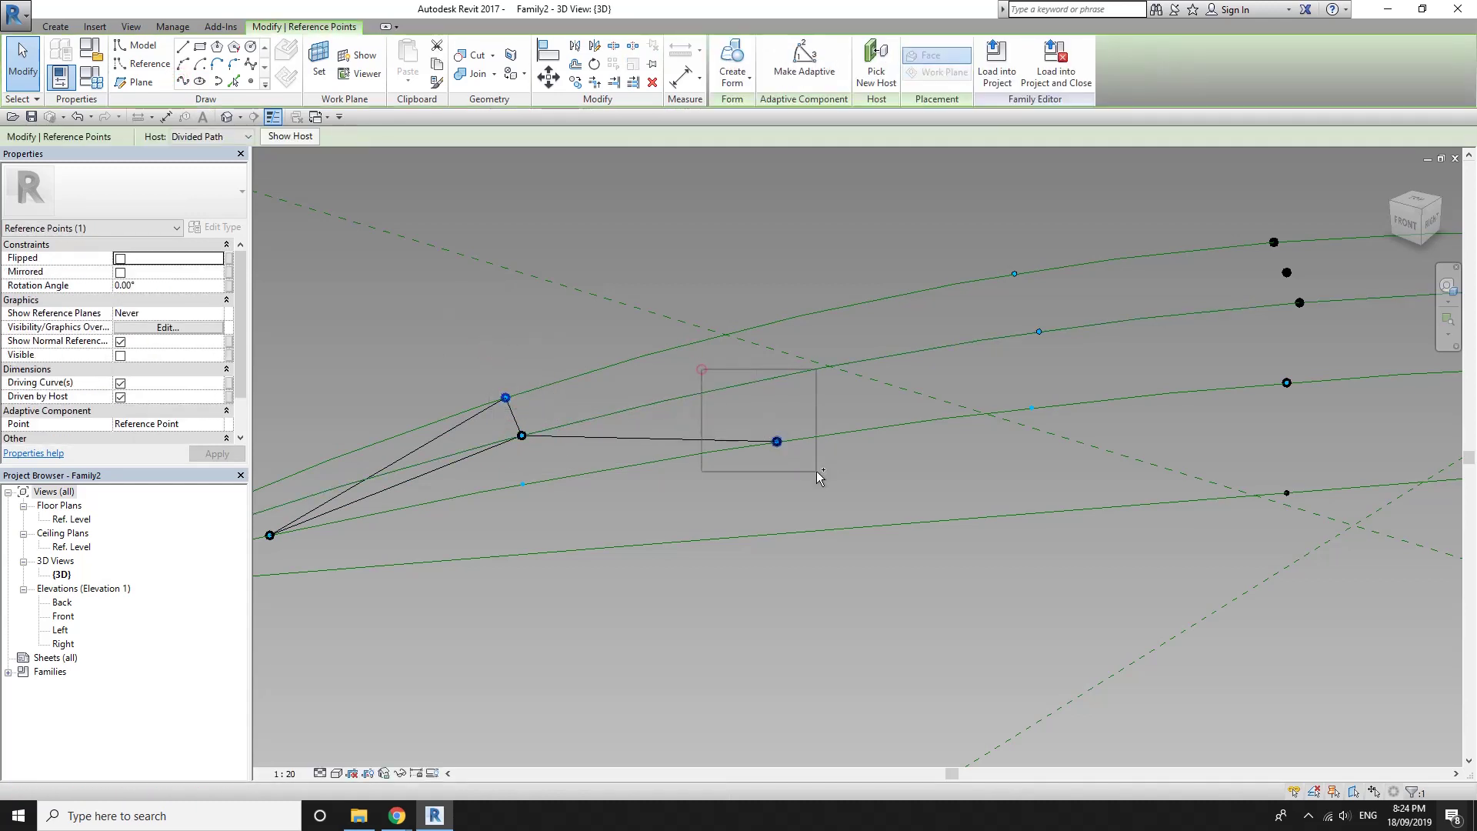
pyautogui.click(185, 82)
pyautogui.moveTo(829, 275); pyautogui.dragTo(634, 285, button='middle')
pyautogui.moveTo(446, 251); pyautogui.dragTo(646, 515)
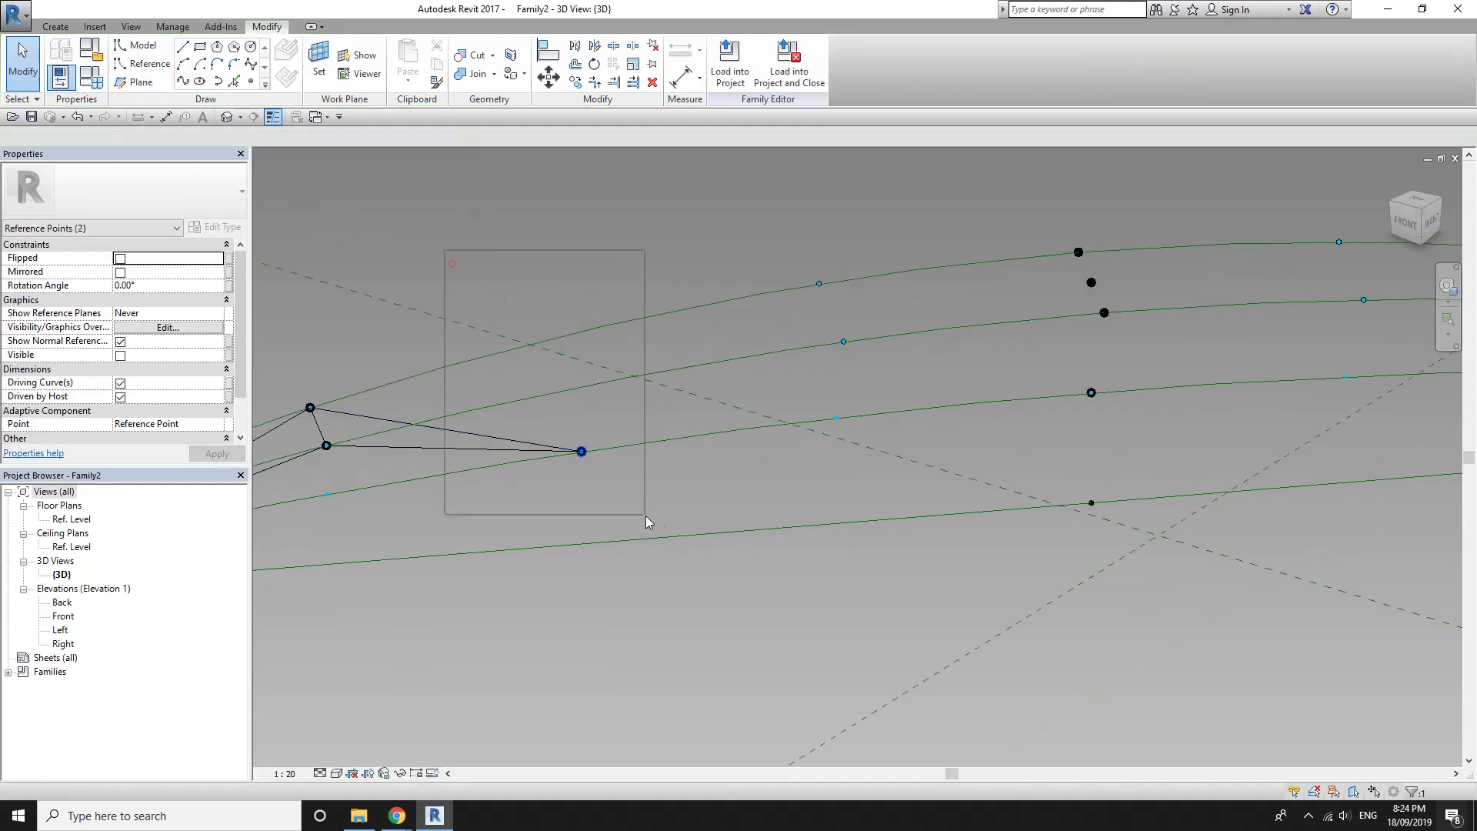
pyautogui.keyDown('ctrl'); pyautogui.moveTo(769, 182); pyautogui.dragTo(853, 312); pyautogui.keyUp('ctrl')
pyautogui.click(184, 81)
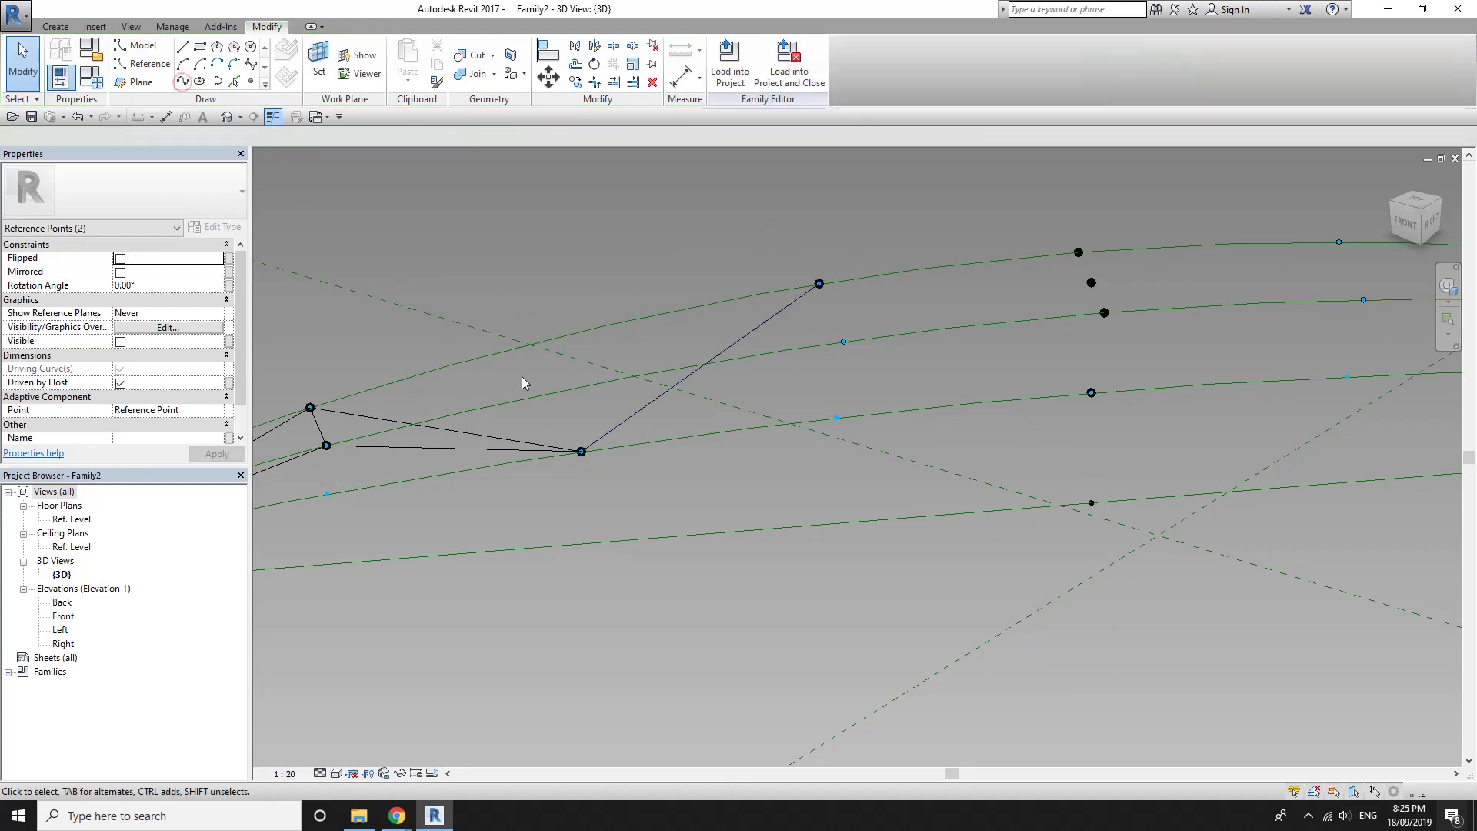
# Connect the next point pairs with lines further along the arch
pyautogui.moveTo(479, 304); pyautogui.dragTo(645, 504)
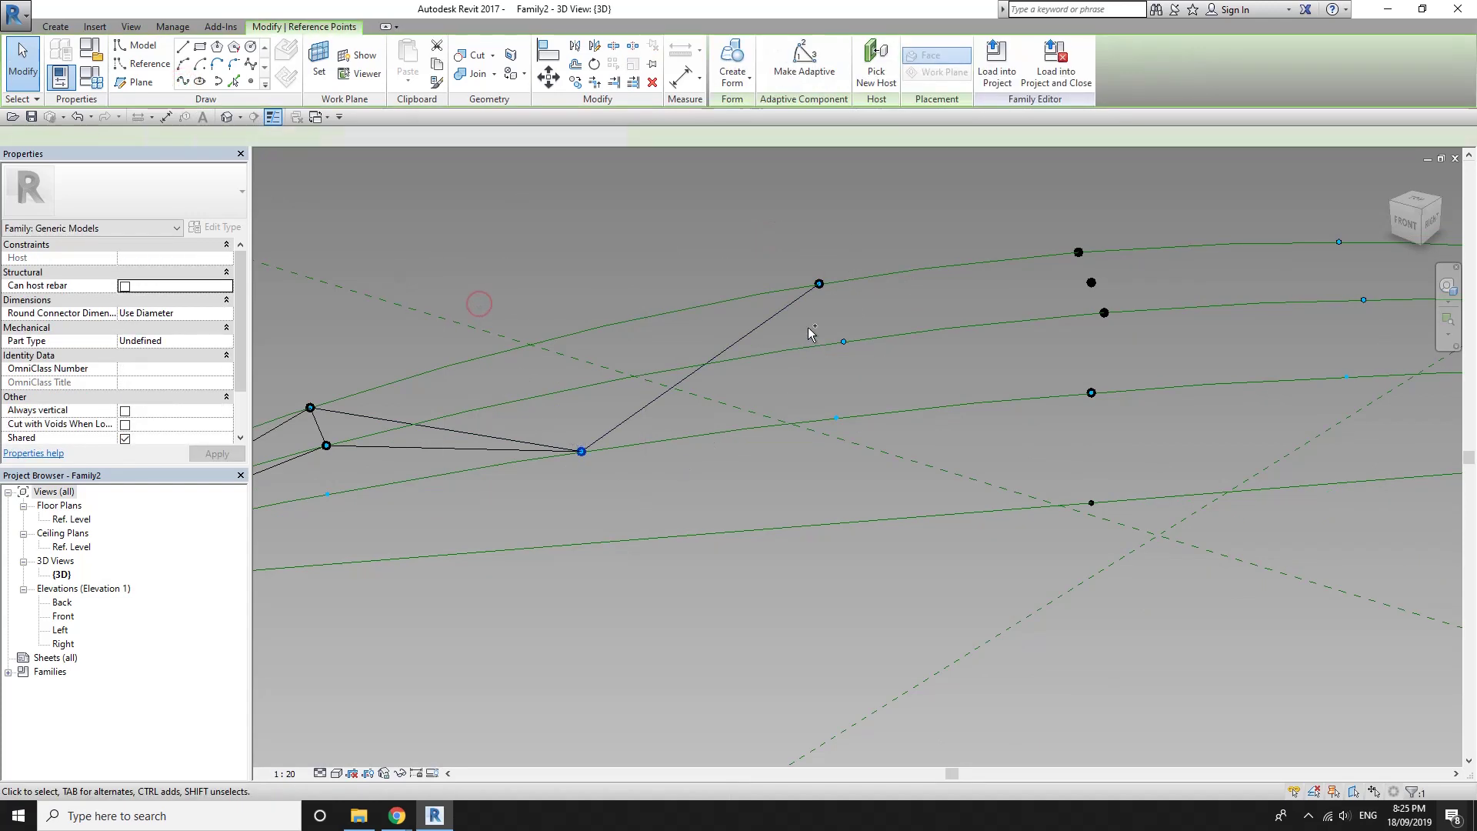
pyautogui.click(182, 81)
pyautogui.moveTo(933, 302); pyautogui.dragTo(560, 300, button='middle')
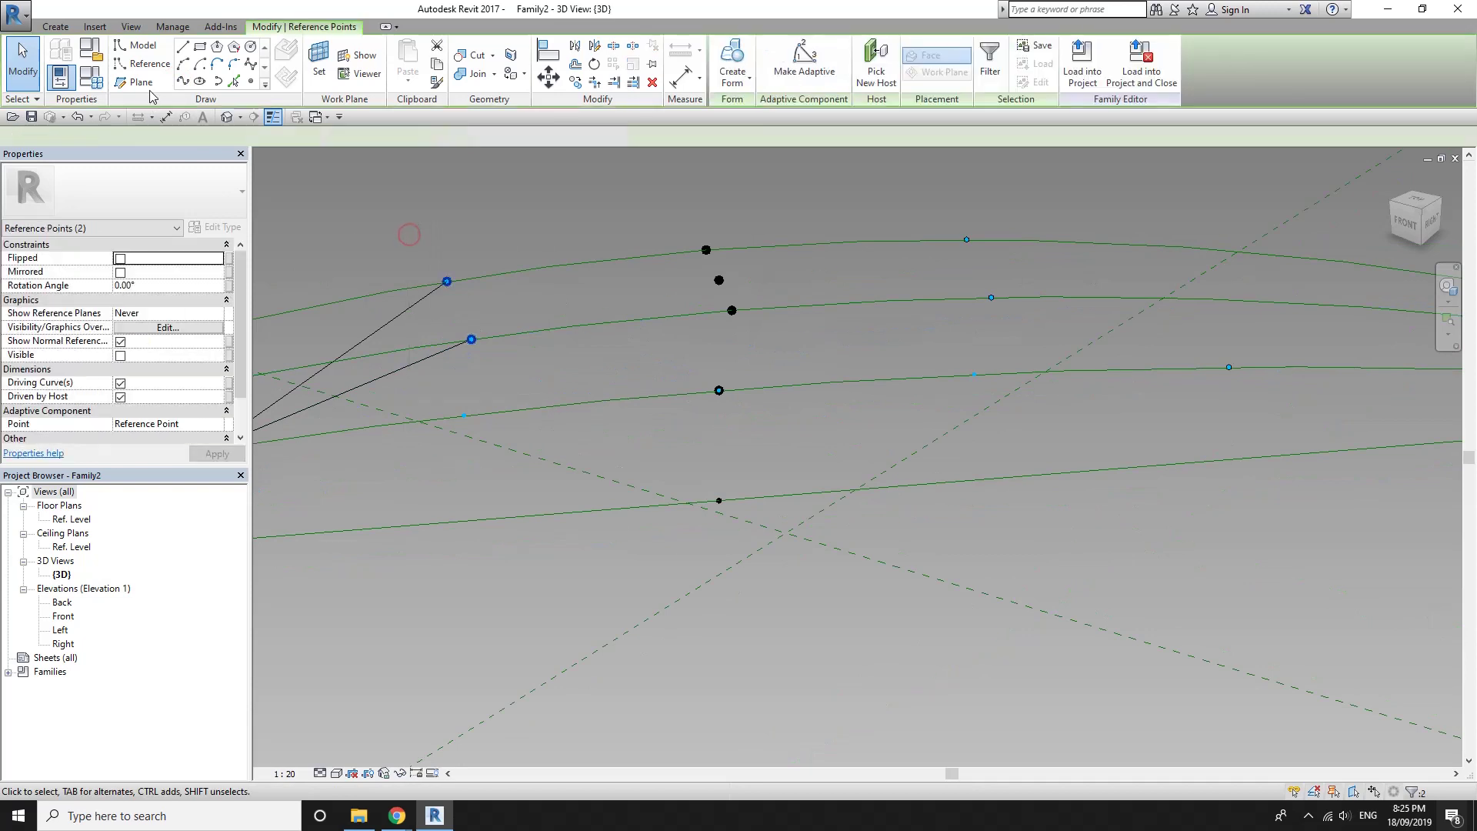
pyautogui.click(182, 83)
pyautogui.moveTo(394, 221); pyautogui.dragTo(515, 299)
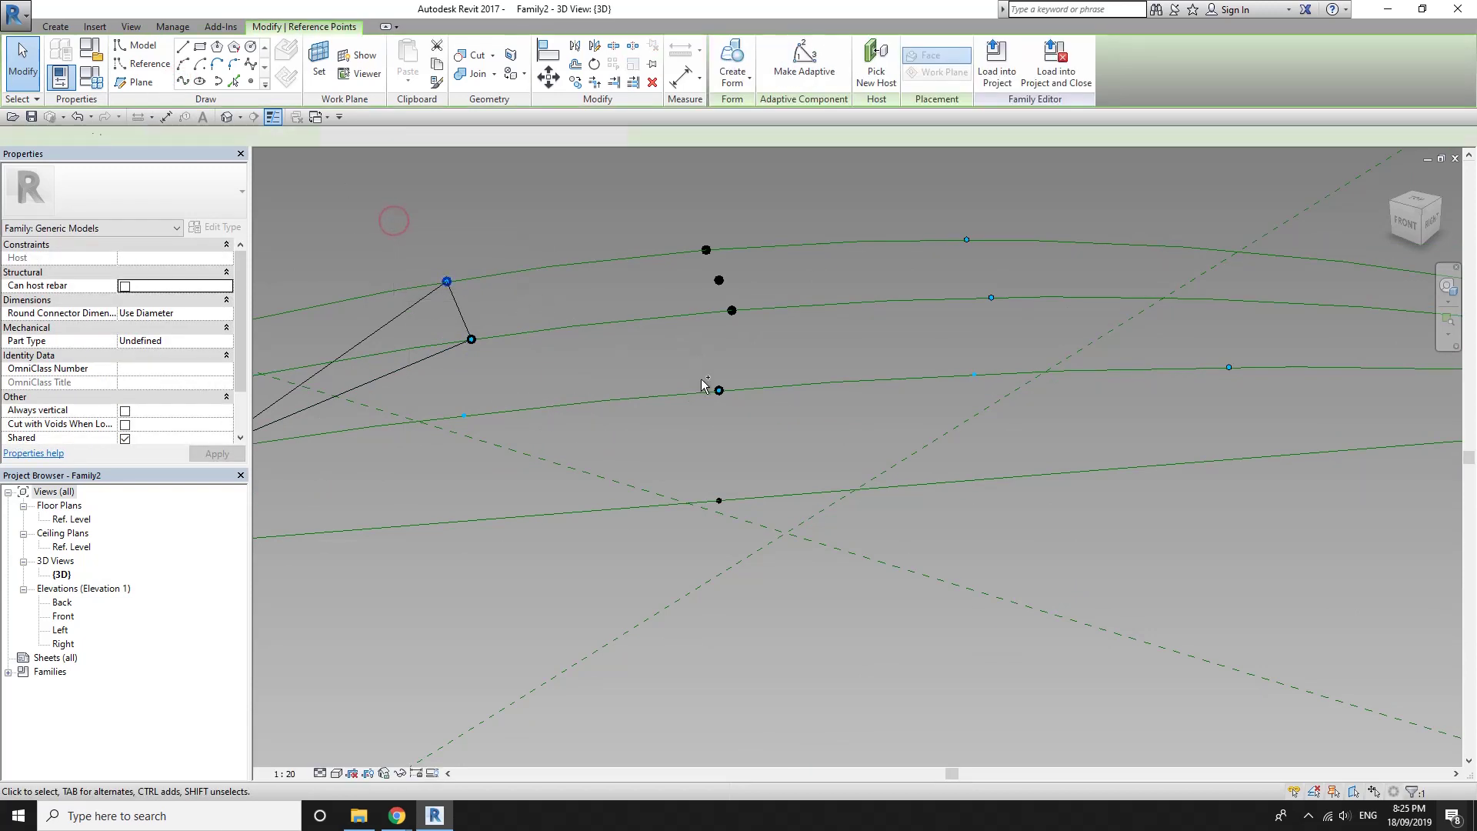
pyautogui.keyDown('ctrl'); pyautogui.moveTo(689, 371); pyautogui.dragTo(753, 419); pyautogui.keyUp('ctrl')
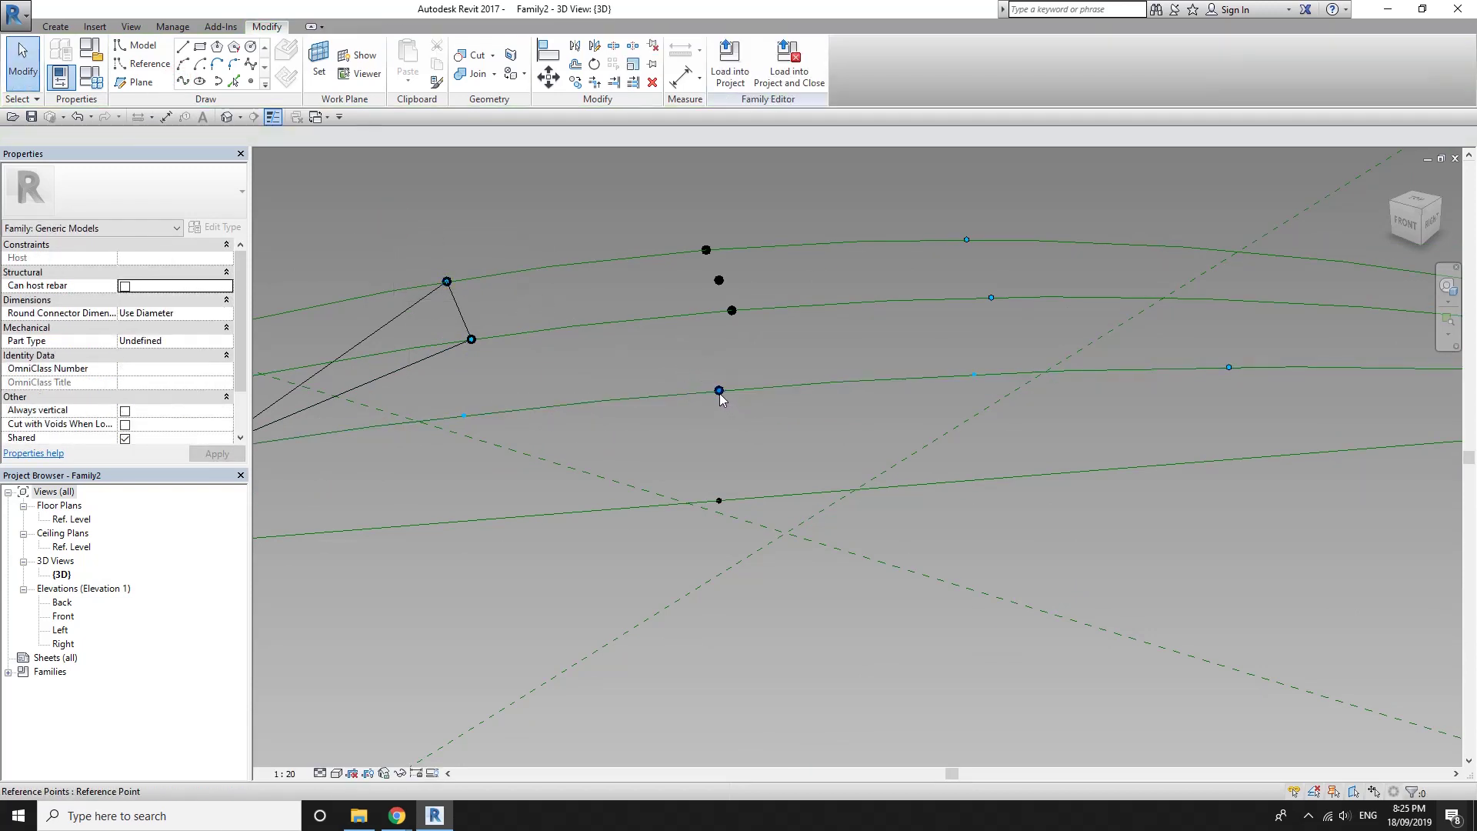
# Join the upper and middle chord points to the lower arch point with lines
pyautogui.click(719, 391)
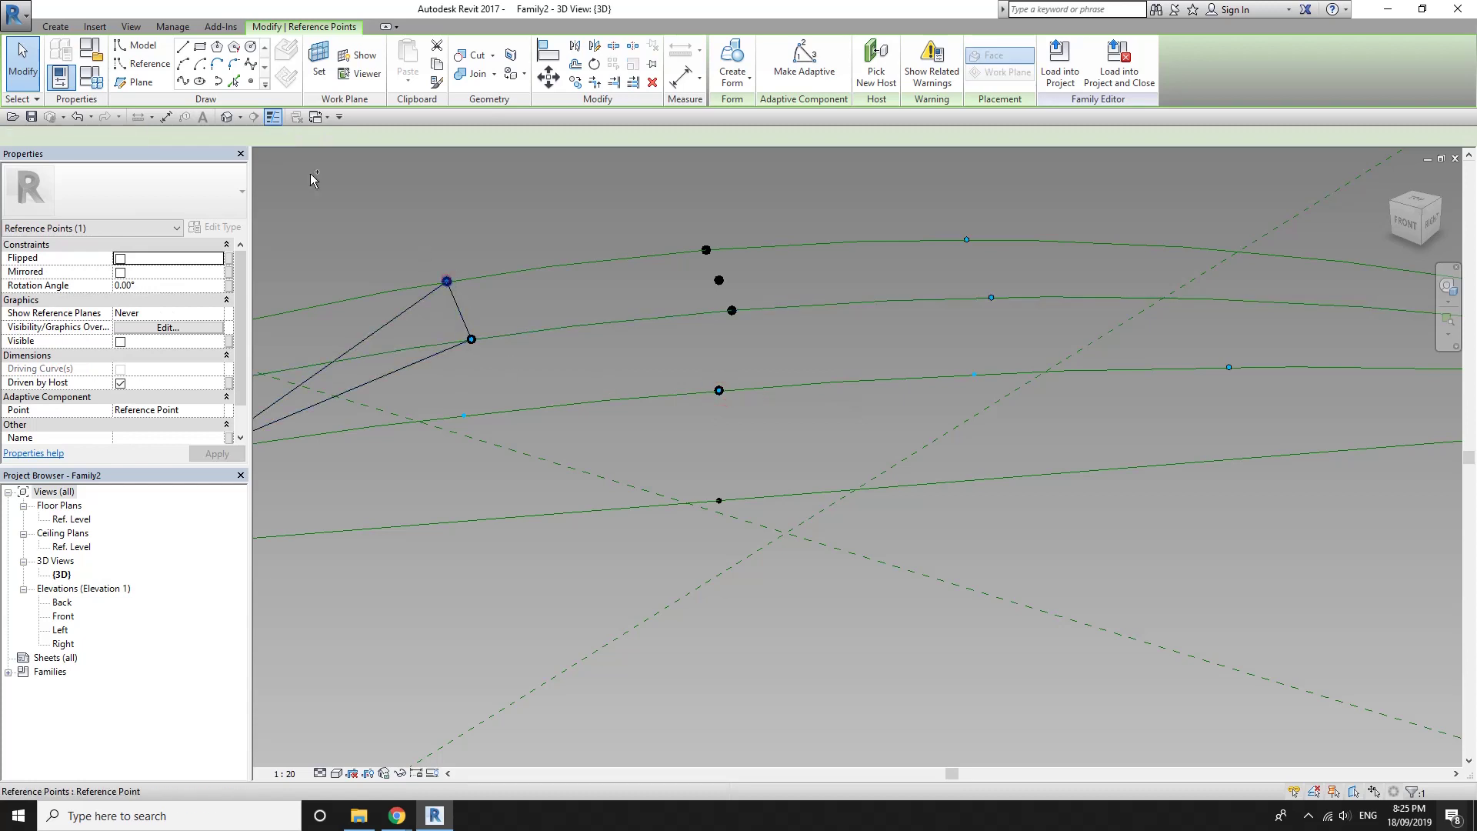
pyautogui.keyDown('ctrl'); pyautogui.click(447, 282); pyautogui.keyUp('ctrl')
pyautogui.click(182, 83)
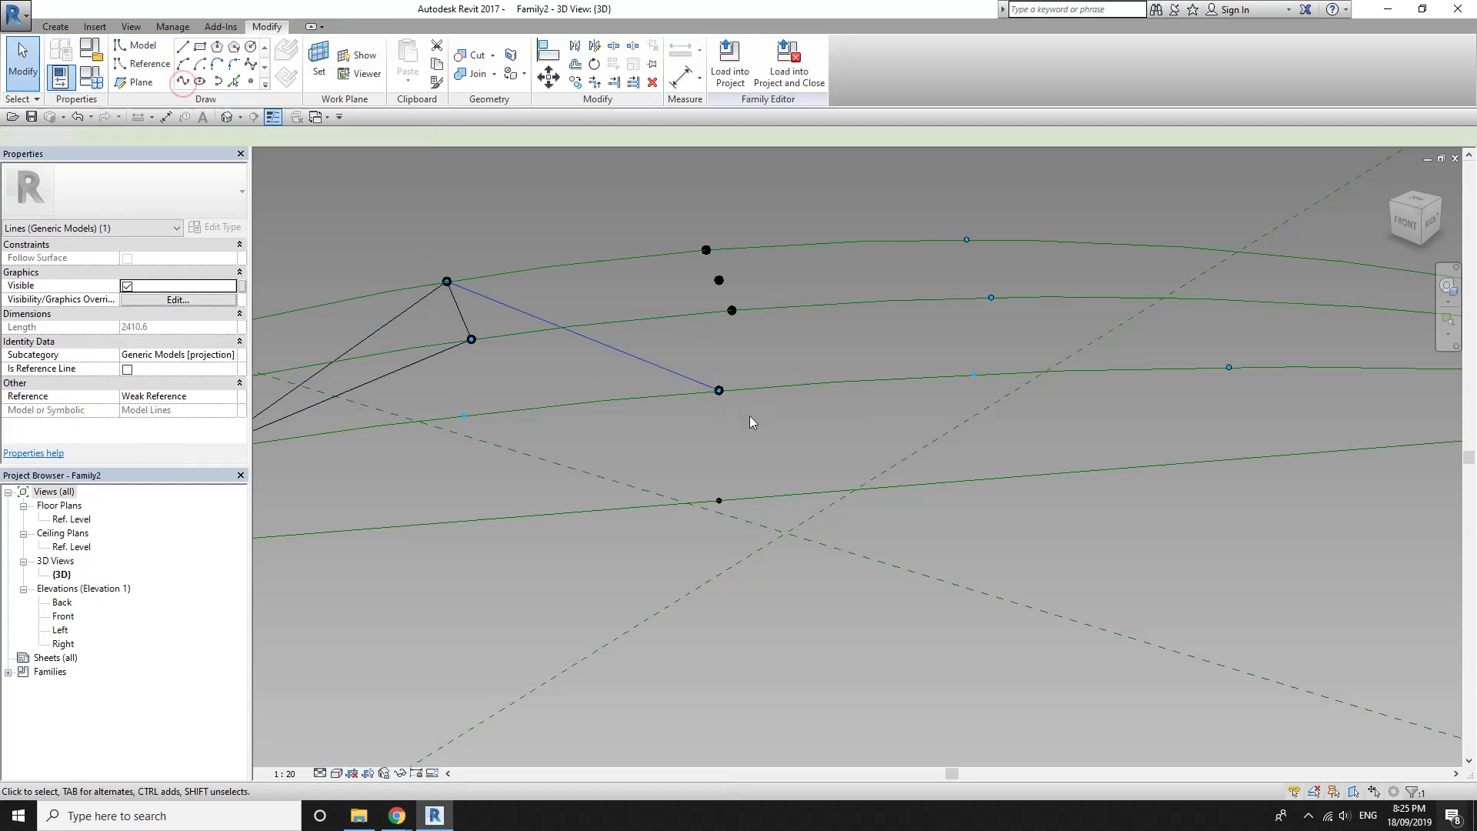
pyautogui.click(719, 391)
pyautogui.keyDown('ctrl'); pyautogui.click(471, 340); pyautogui.keyUp('ctrl')
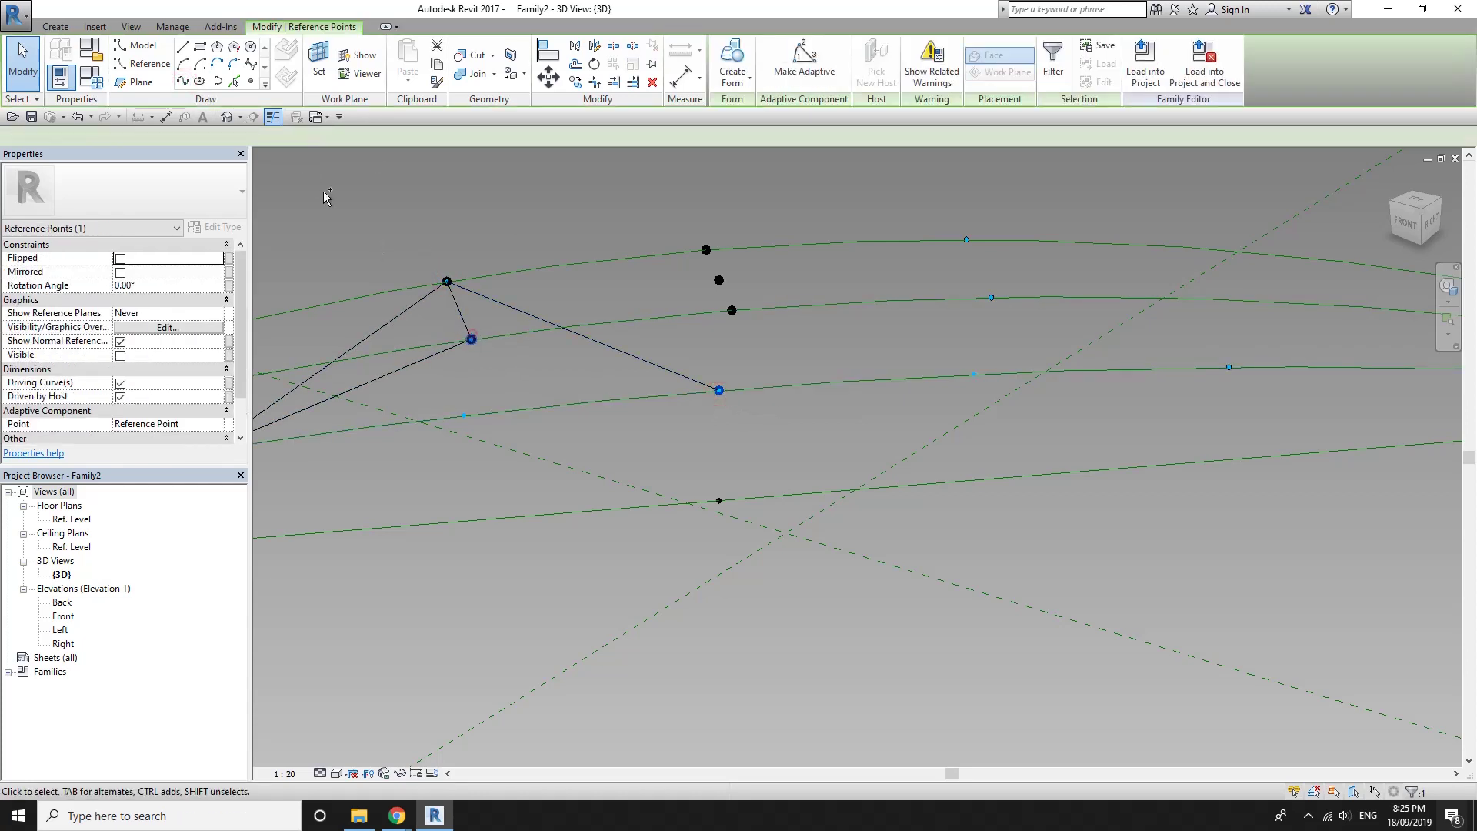
pyautogui.click(183, 82)
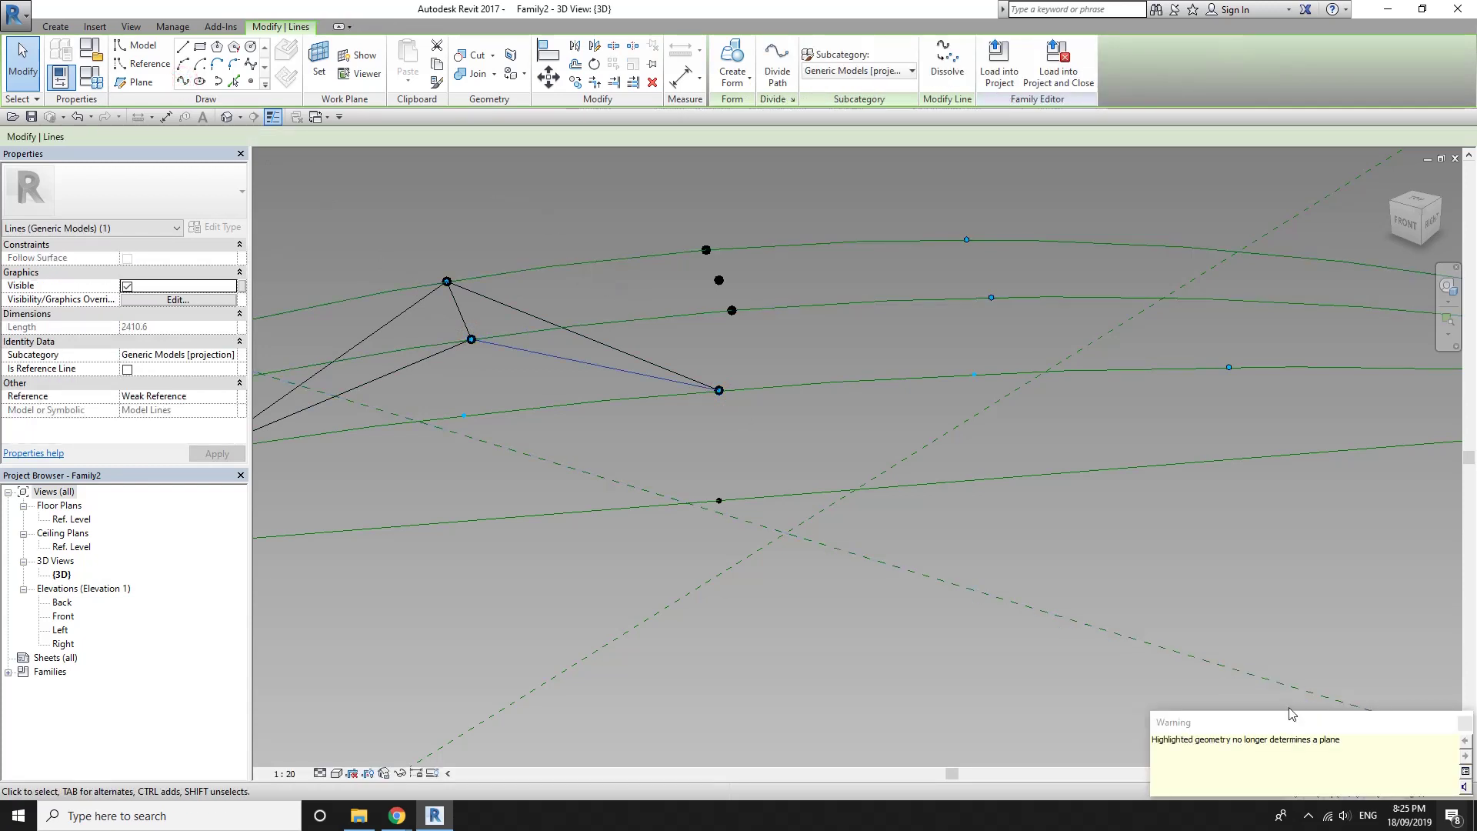
# Isolate the lower arch point, retry its web line, delete it, and reset the temporary hide
pyautogui.press('Escape')
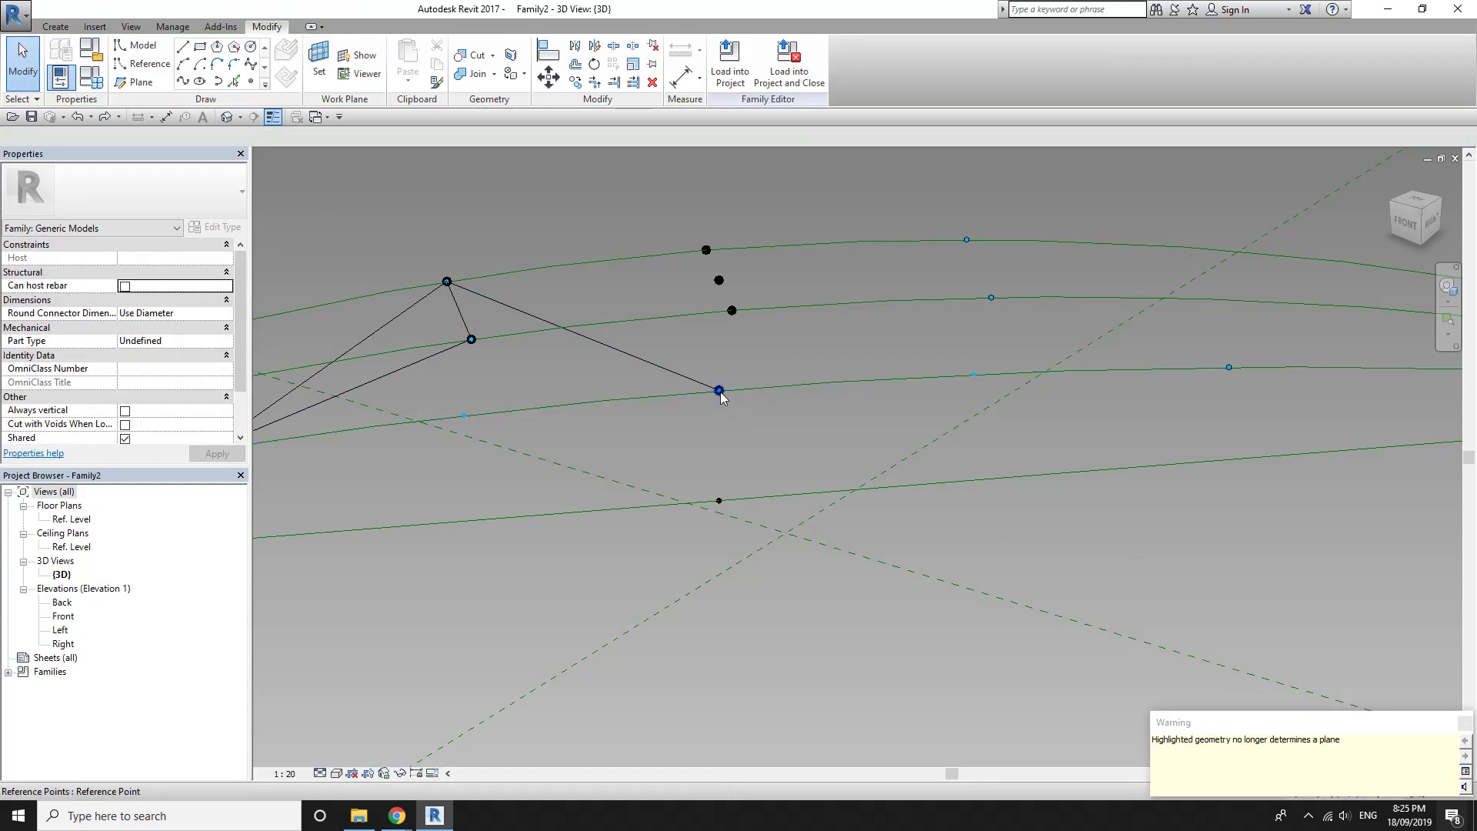
pyautogui.click(719, 390)
pyautogui.press('h')
pyautogui.press('h')
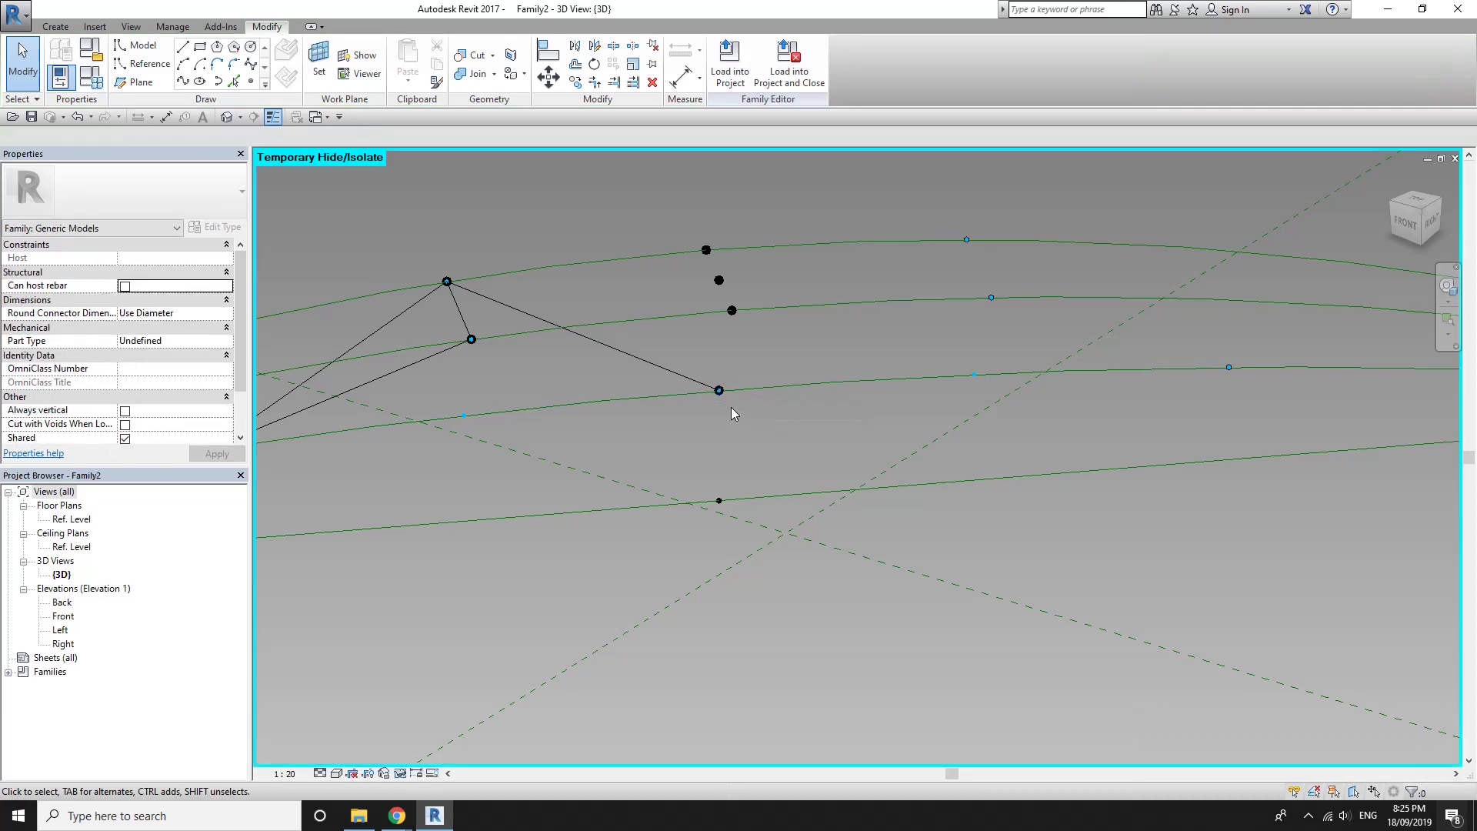
pyautogui.click(719, 390)
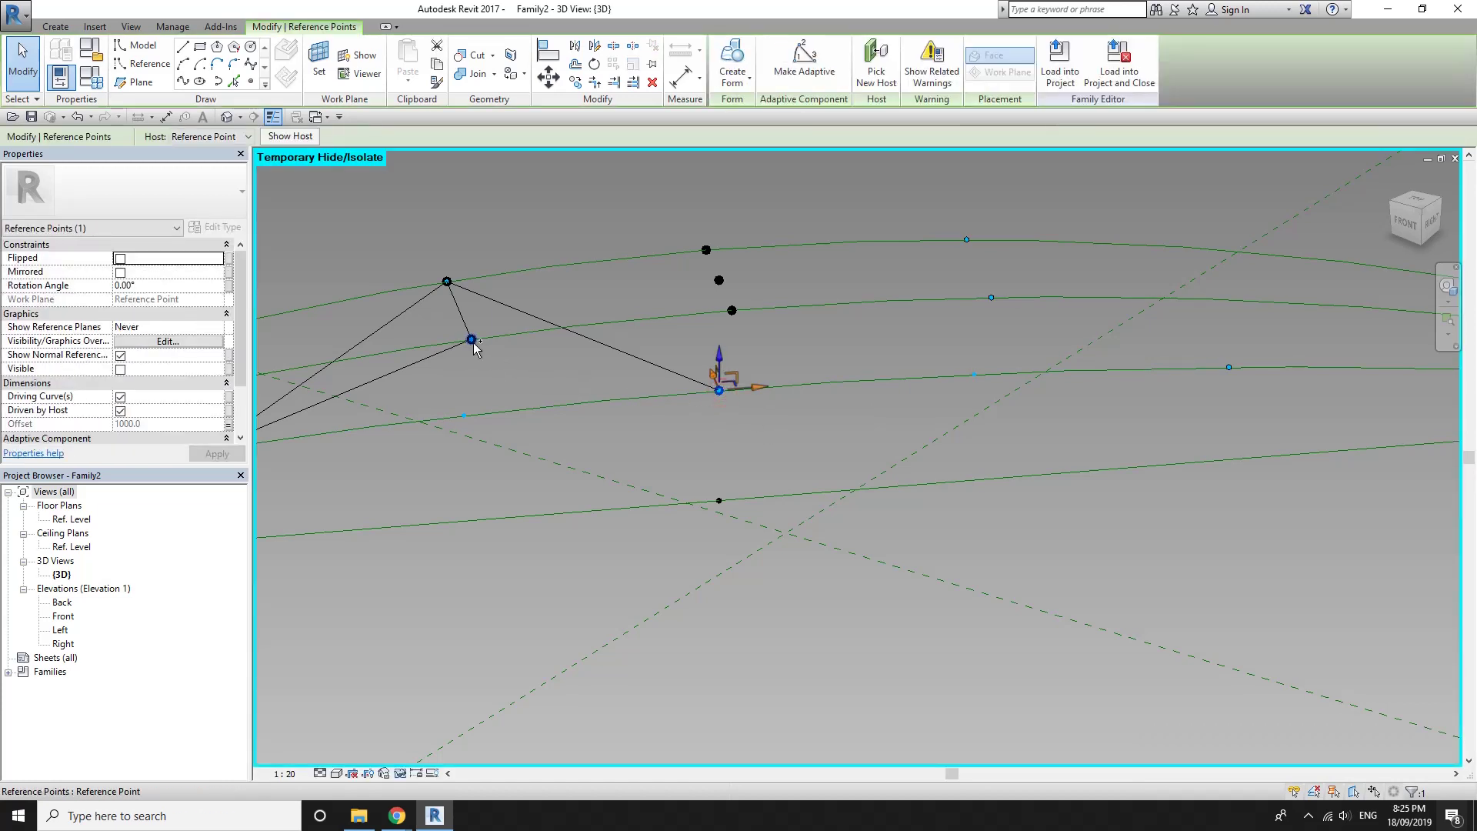
pyautogui.click(183, 81)
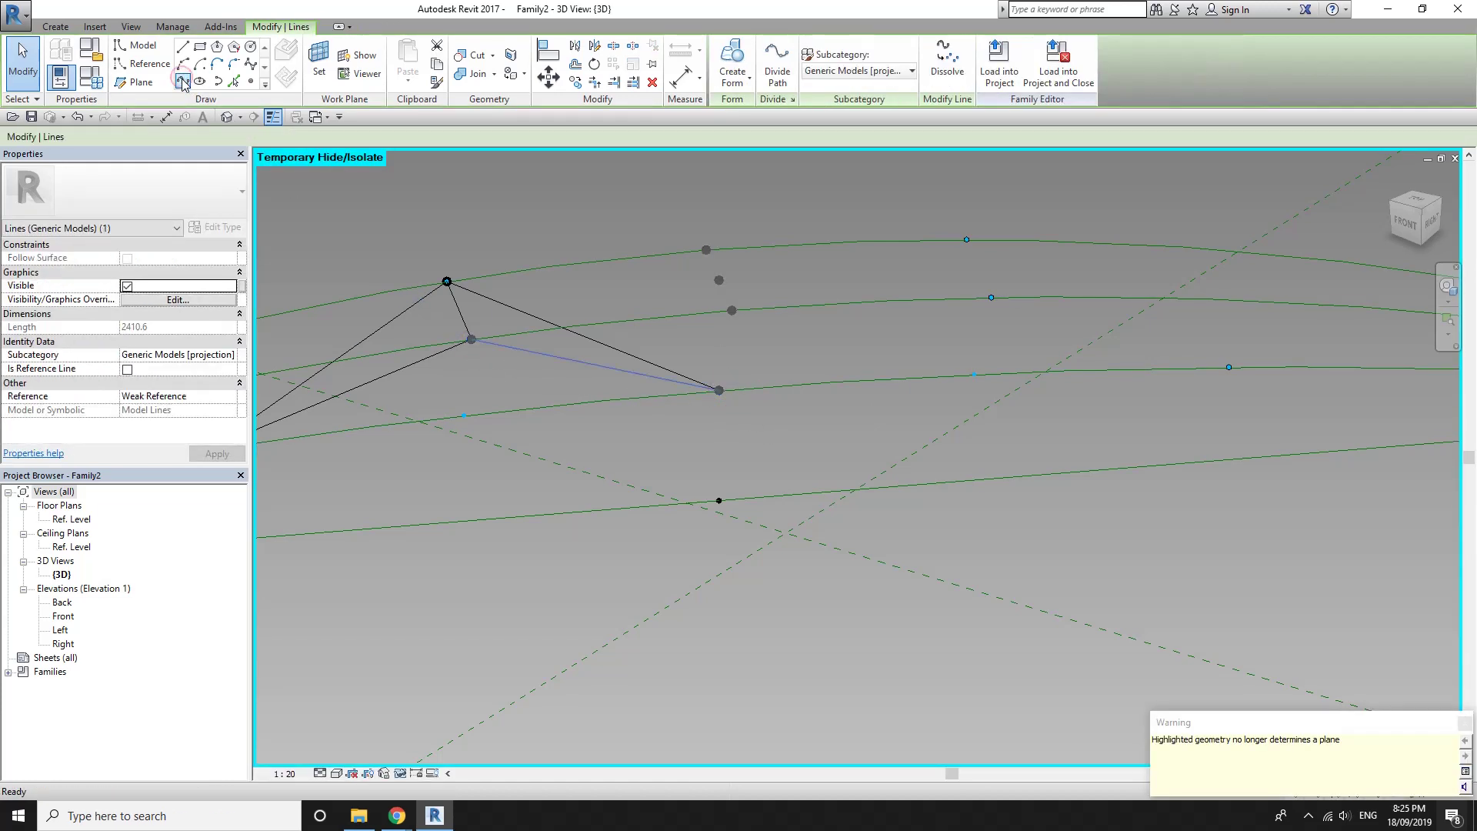
pyautogui.press('Delete')
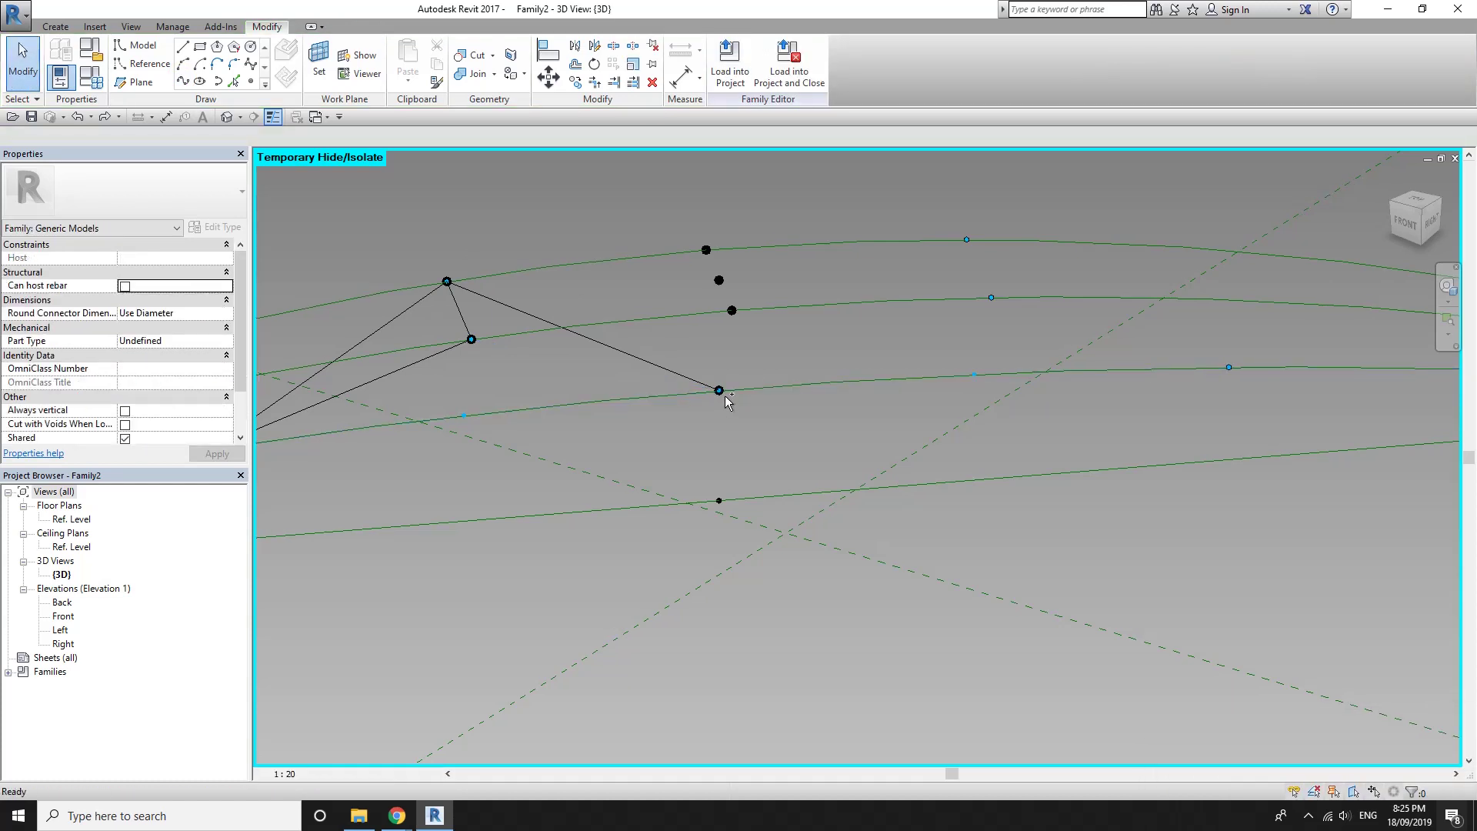
pyautogui.press('h')
pyautogui.press('r')
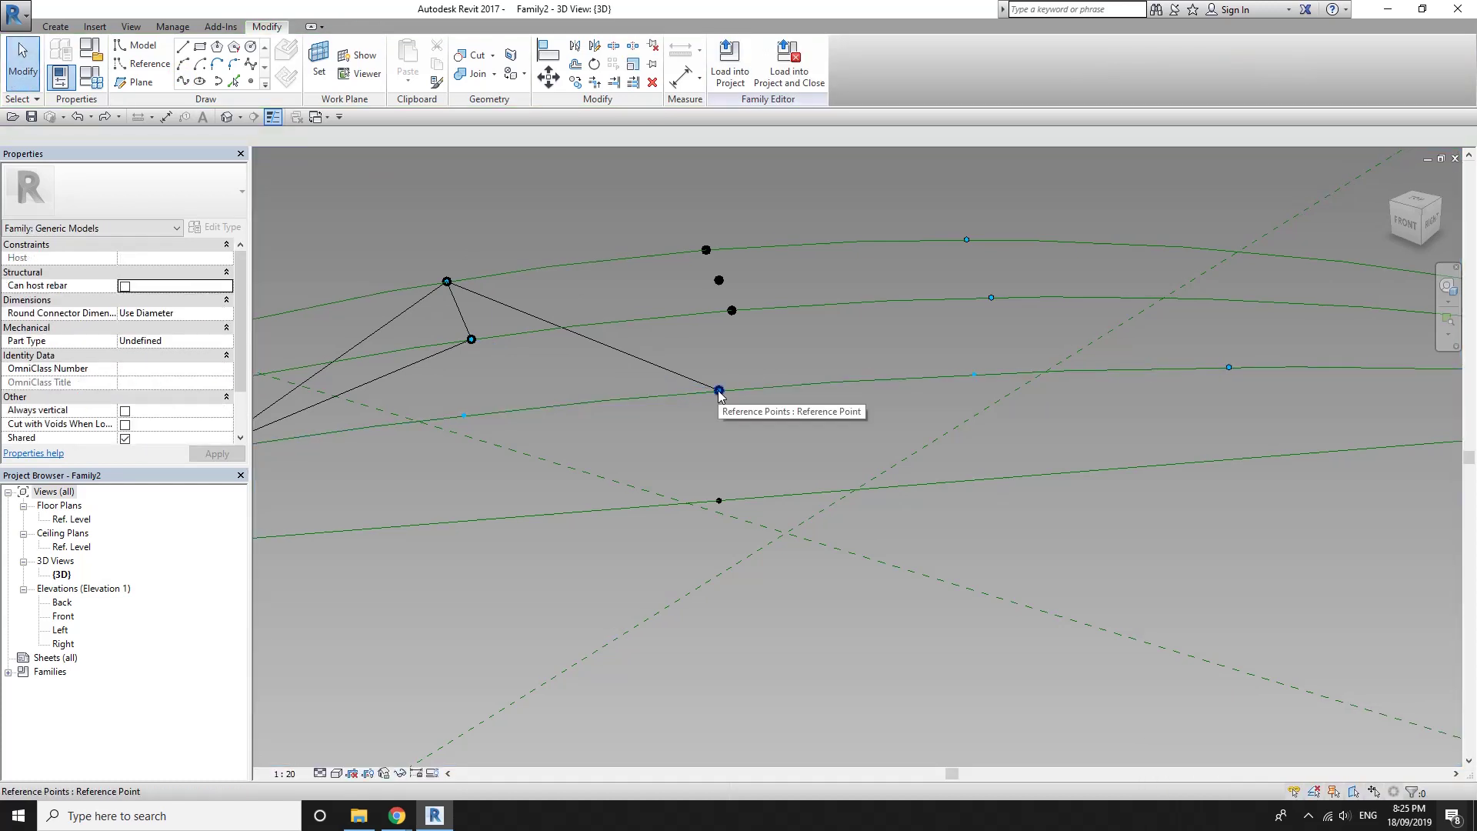
# Reselect the lower arch point and draw another line from it
pyautogui.click(719, 391)
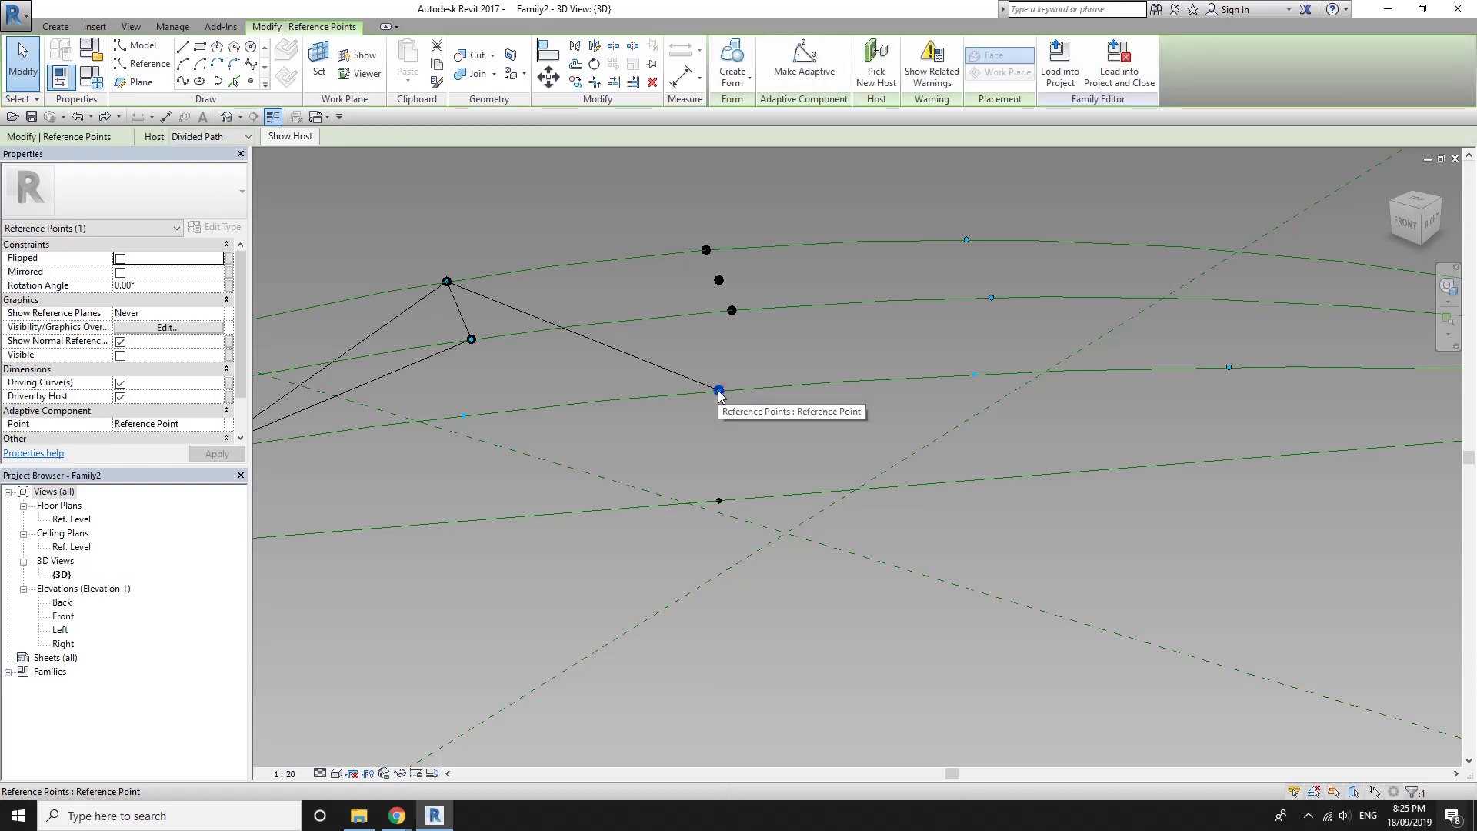
pyautogui.moveTo(720, 394)
pyautogui.keyDown('shift'); pyautogui.mouseDown(button='middle')
pyautogui.moveTo(691, 422)
pyautogui.moveTo(805, 457)
pyautogui.mouseUp(button='middle'); pyautogui.keyUp('shift')
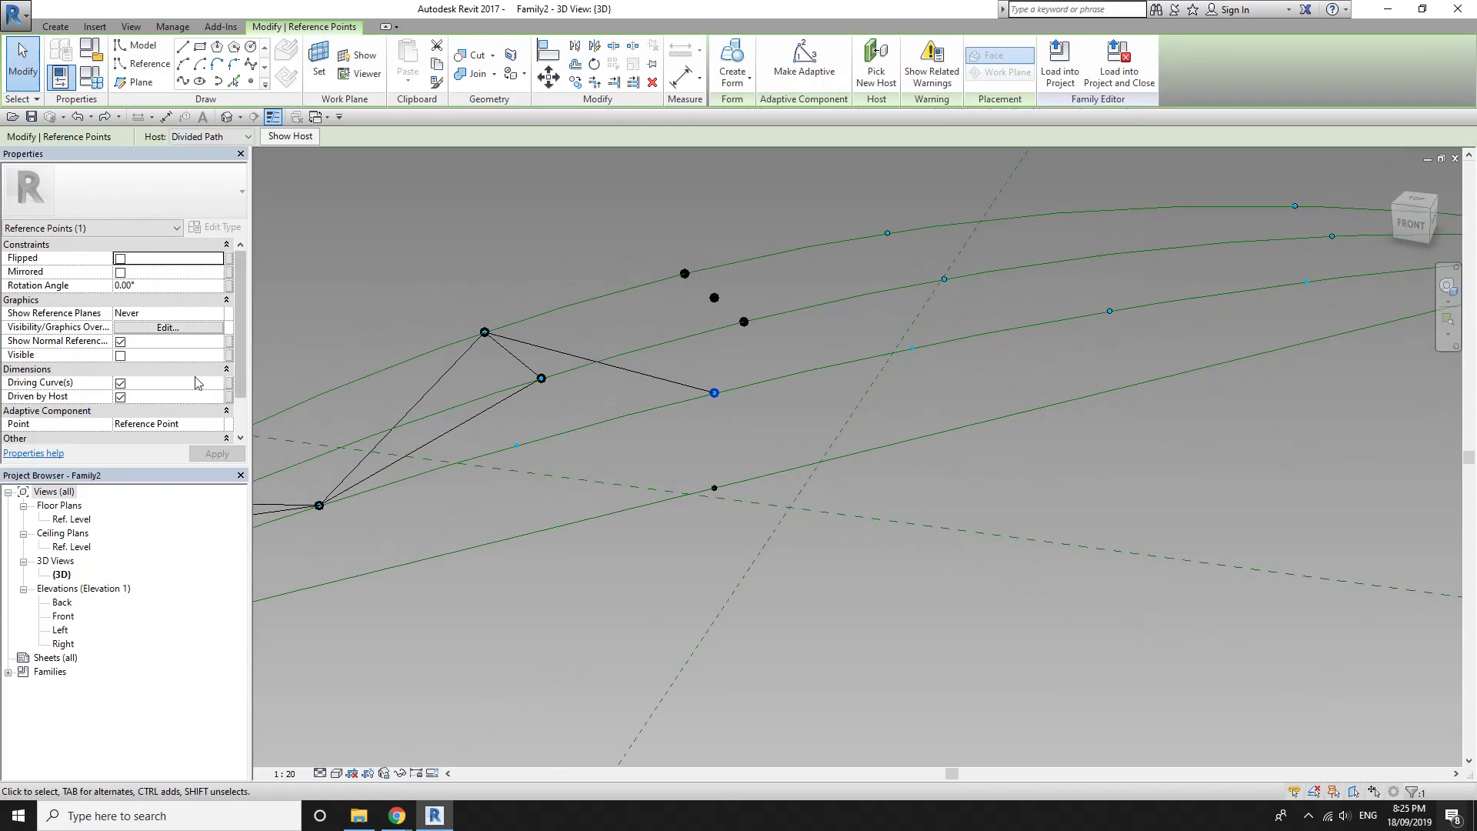
pyautogui.scroll(-1, 197, 382)
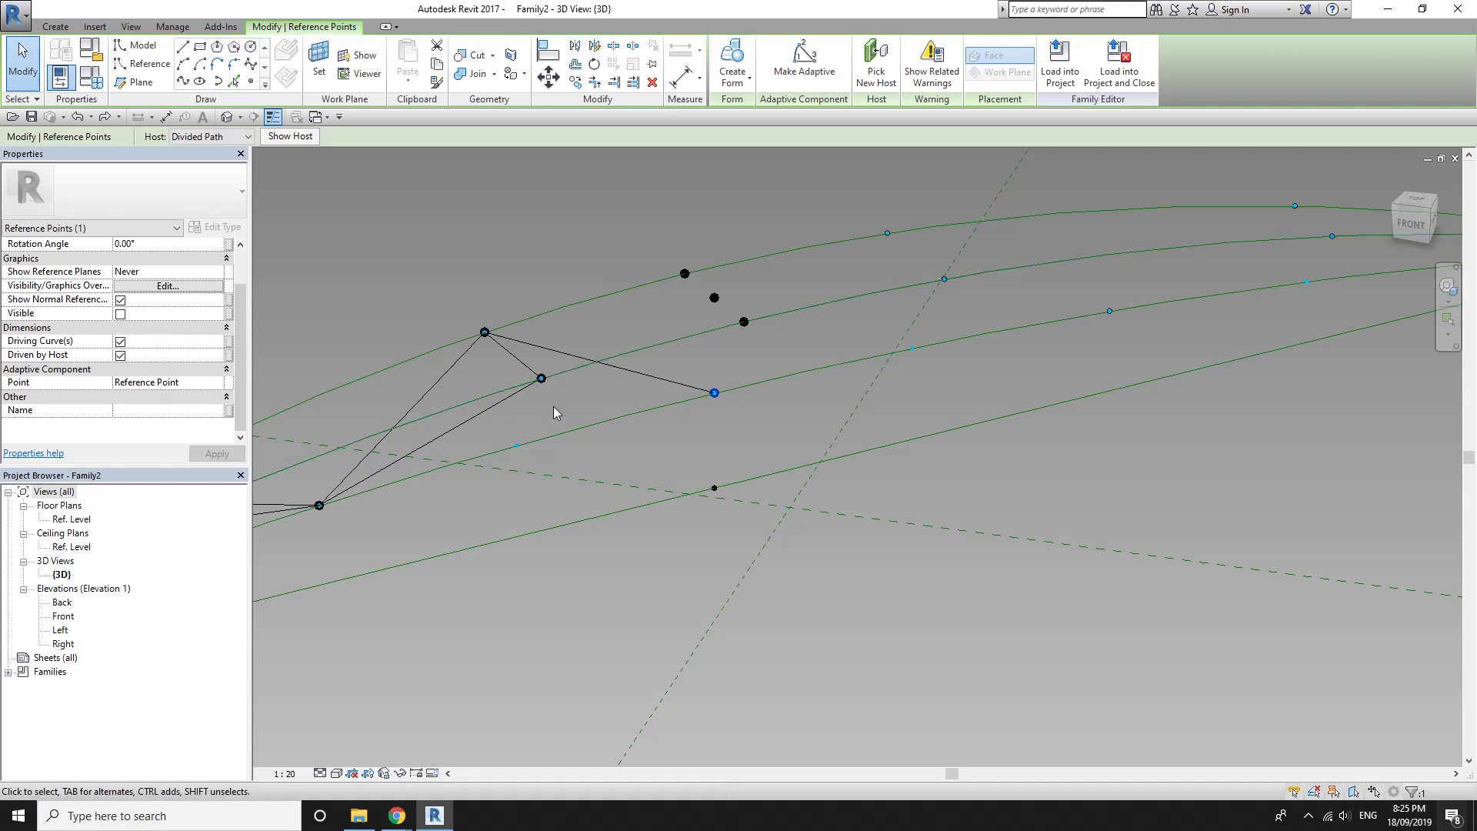
pyautogui.click(182, 46)
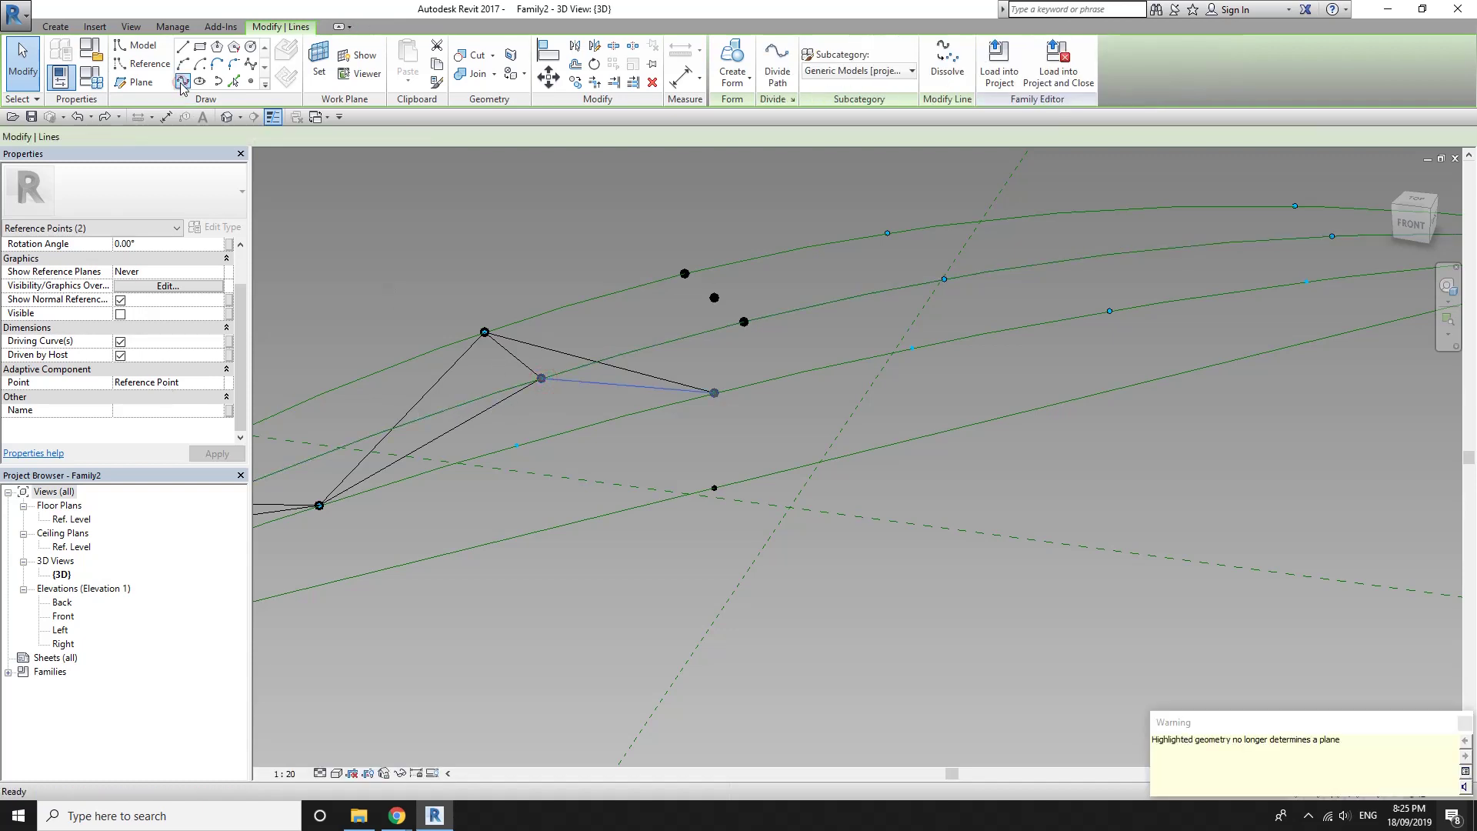
pyautogui.click(791, 339)
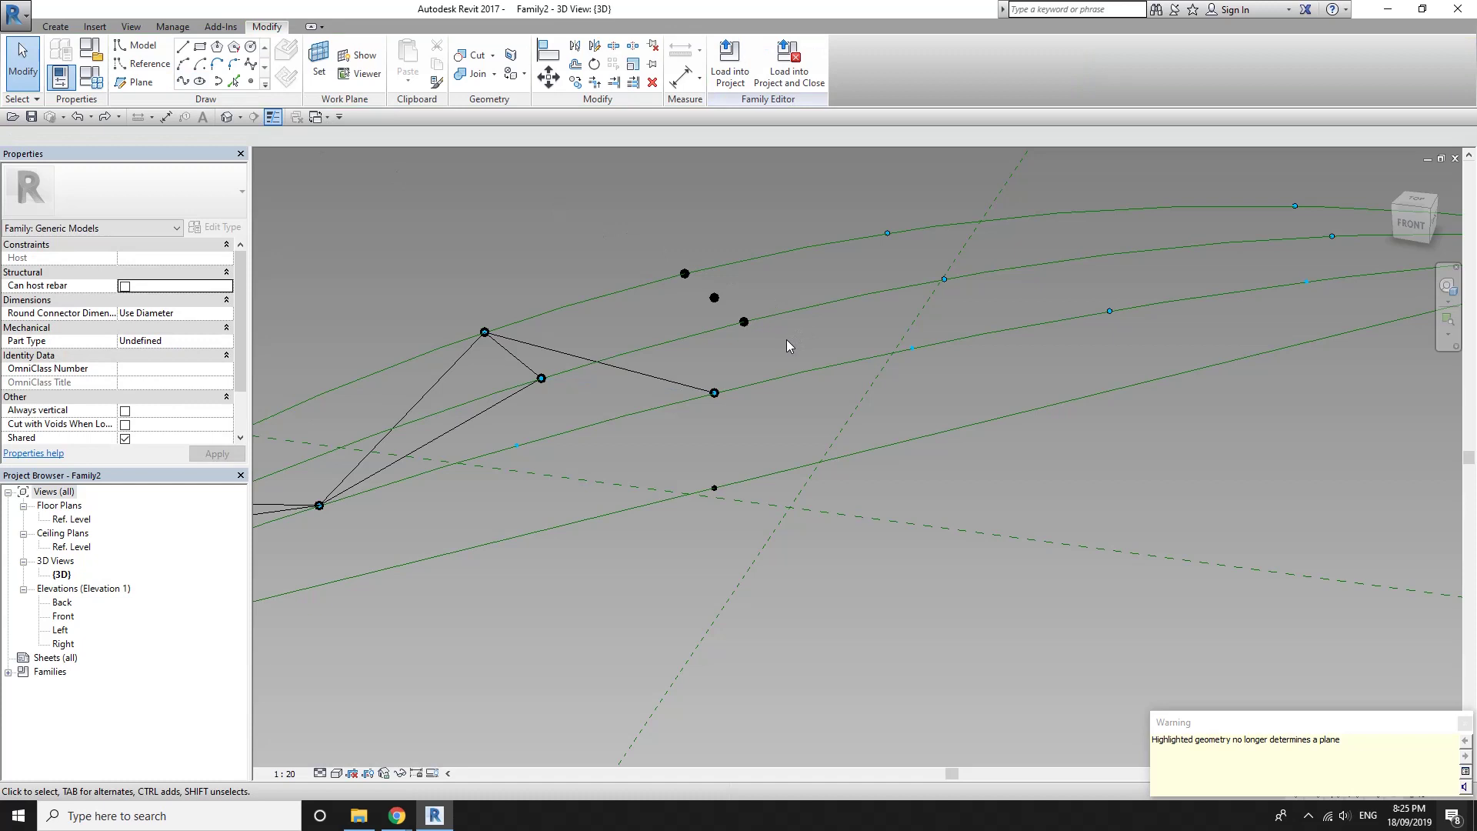
# Inspect what the lower arch point is hosted on and its properties
pyautogui.click(715, 394)
pyautogui.click(759, 374)
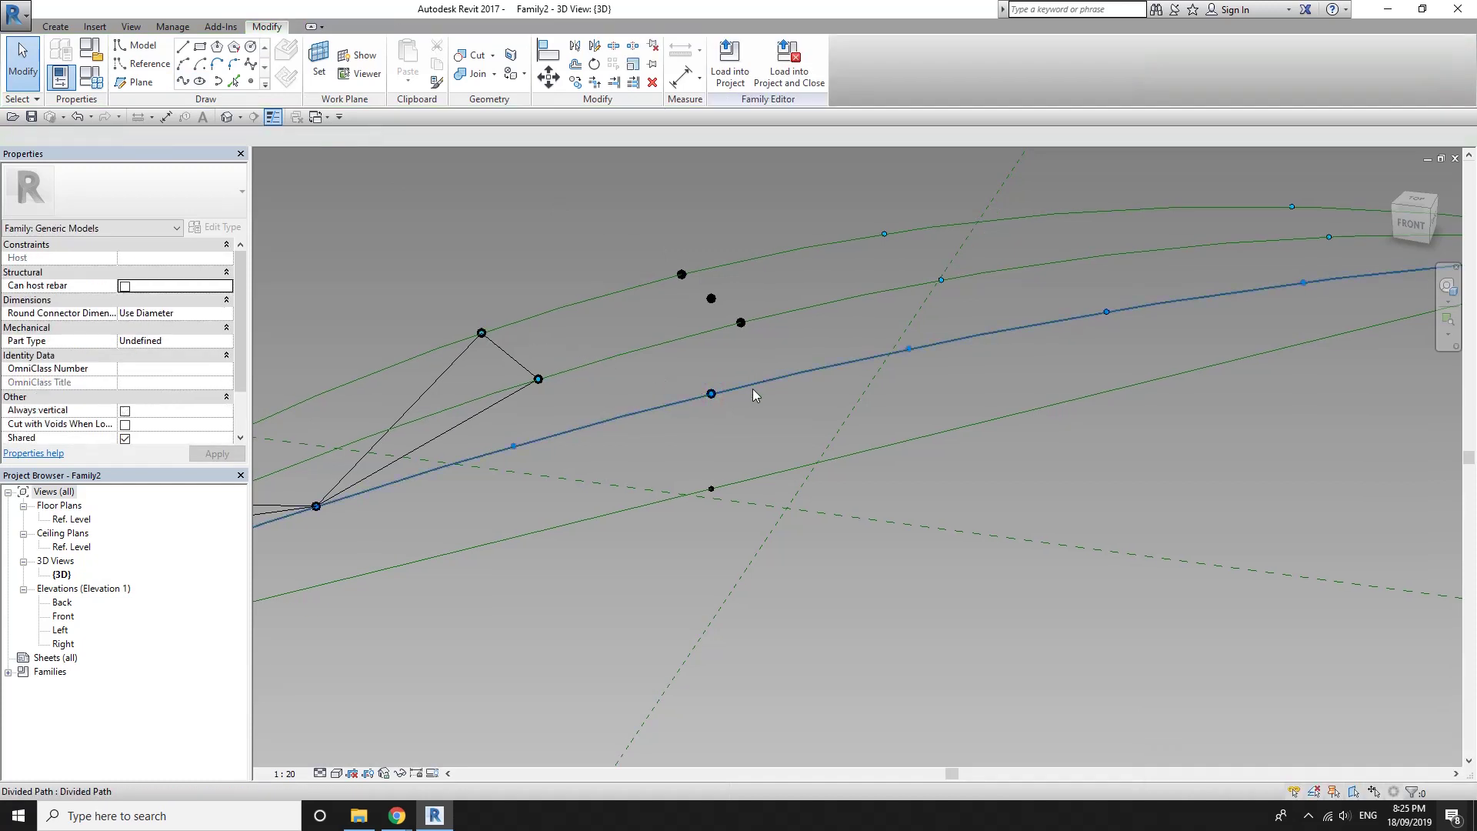
pyautogui.click(711, 395)
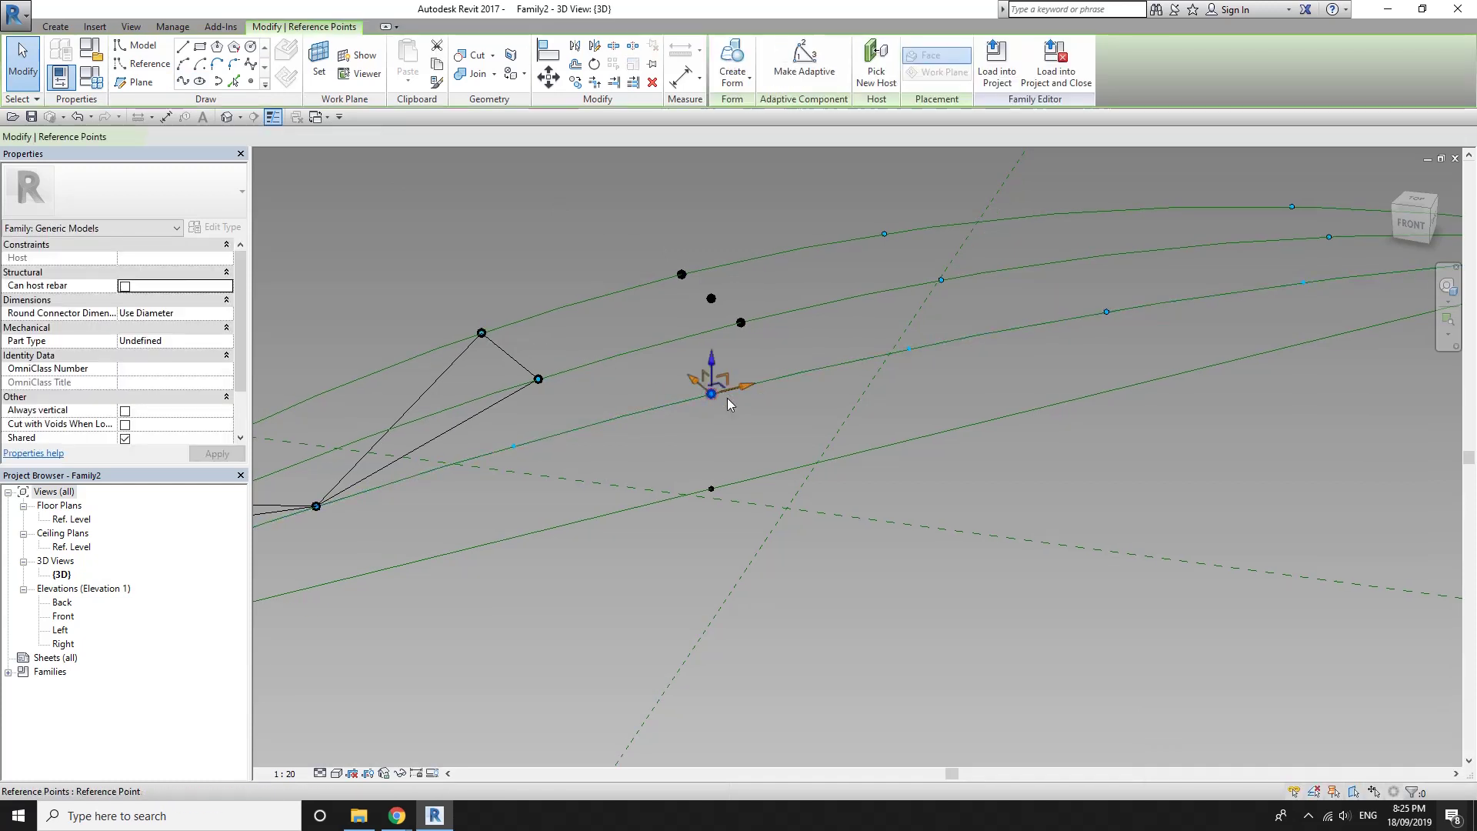
pyautogui.scroll(-2, 133, 426)
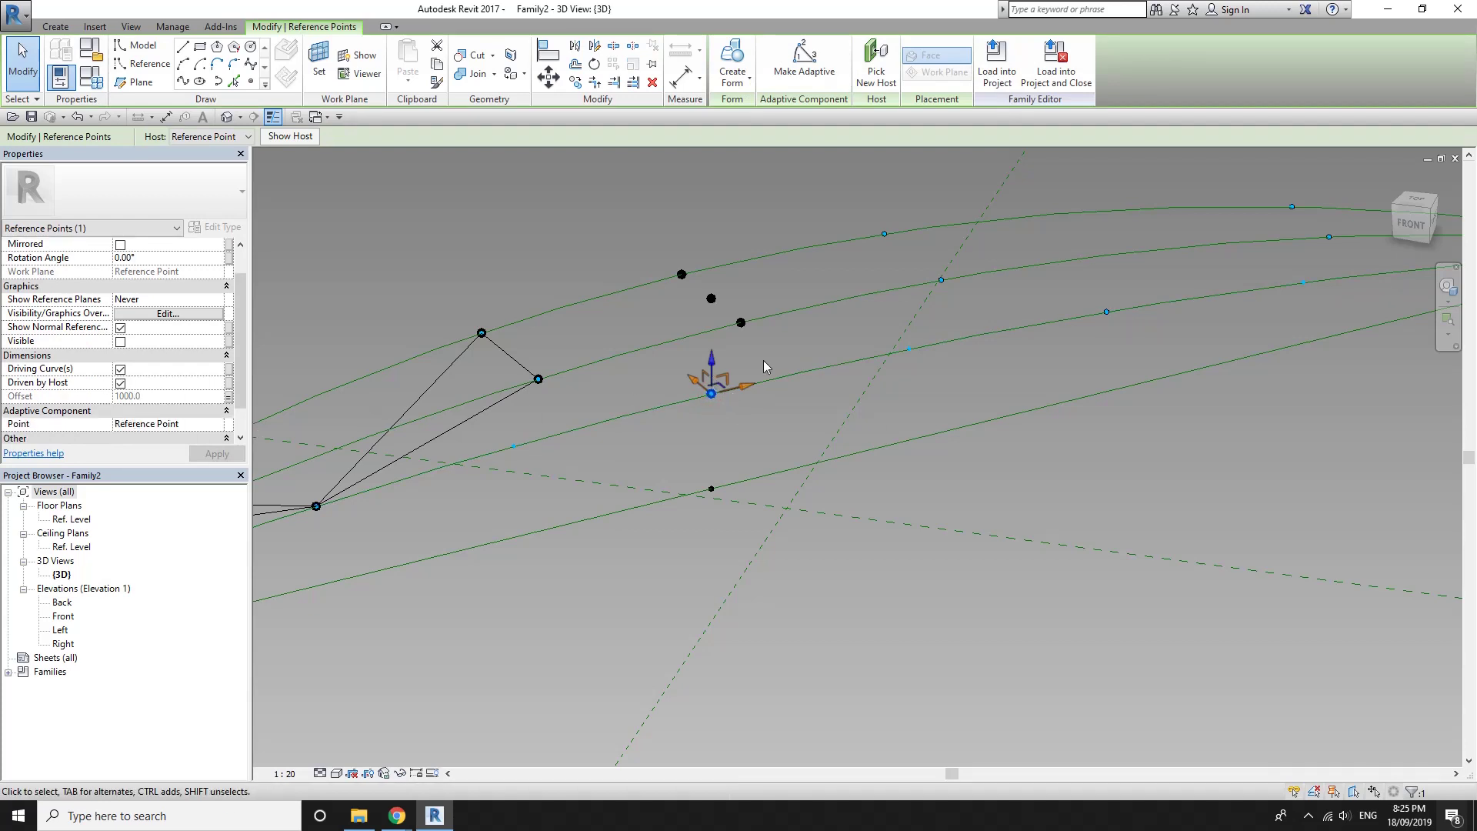
pyautogui.moveTo(766, 366); pyautogui.dragTo(754, 376, button='middle')
pyautogui.press('h')
pyautogui.press('h')
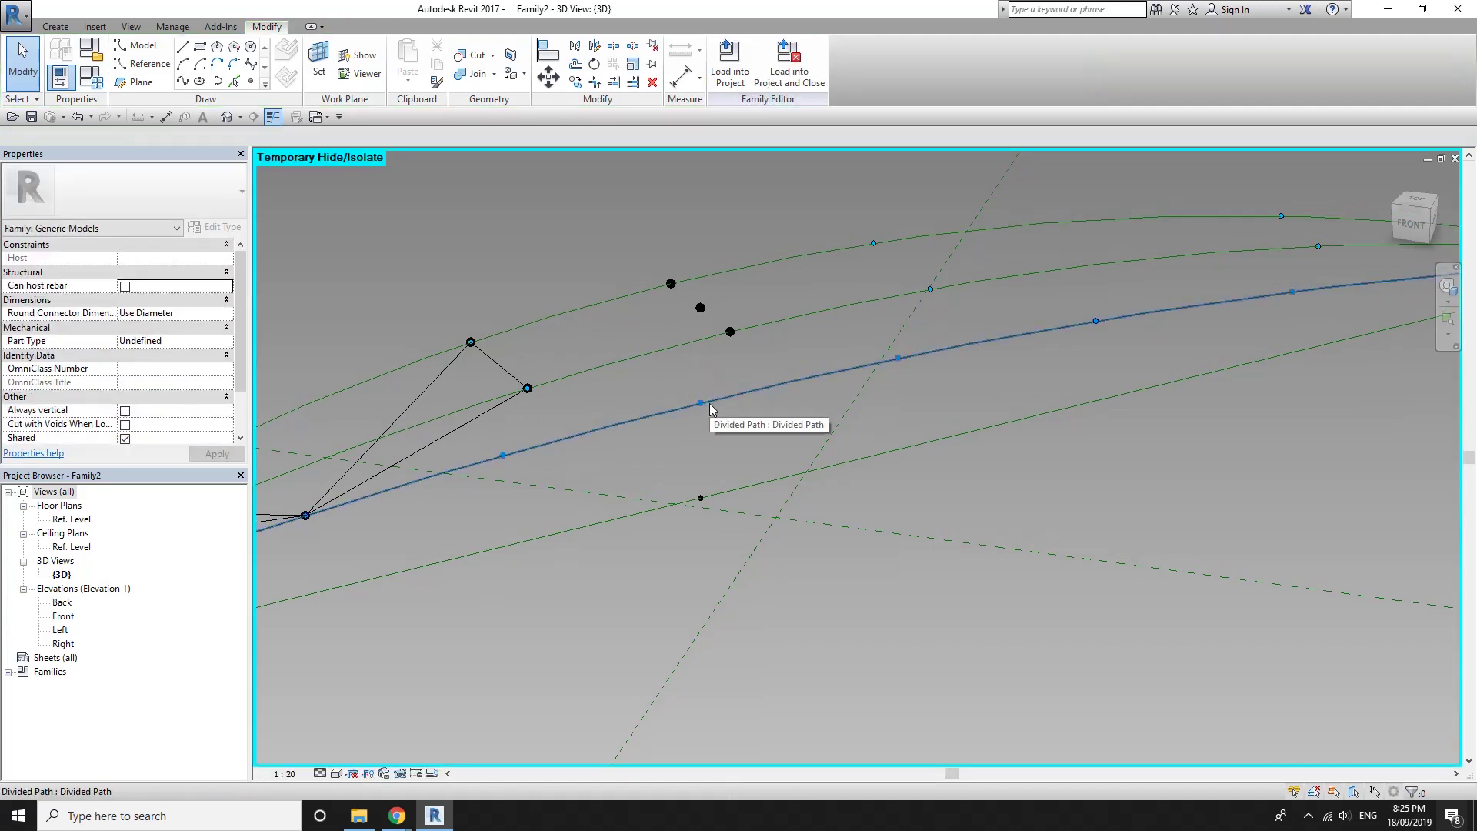
# Place a reference point on the lower divided path, dismissing the identical-points warning
pyautogui.click(250, 81)
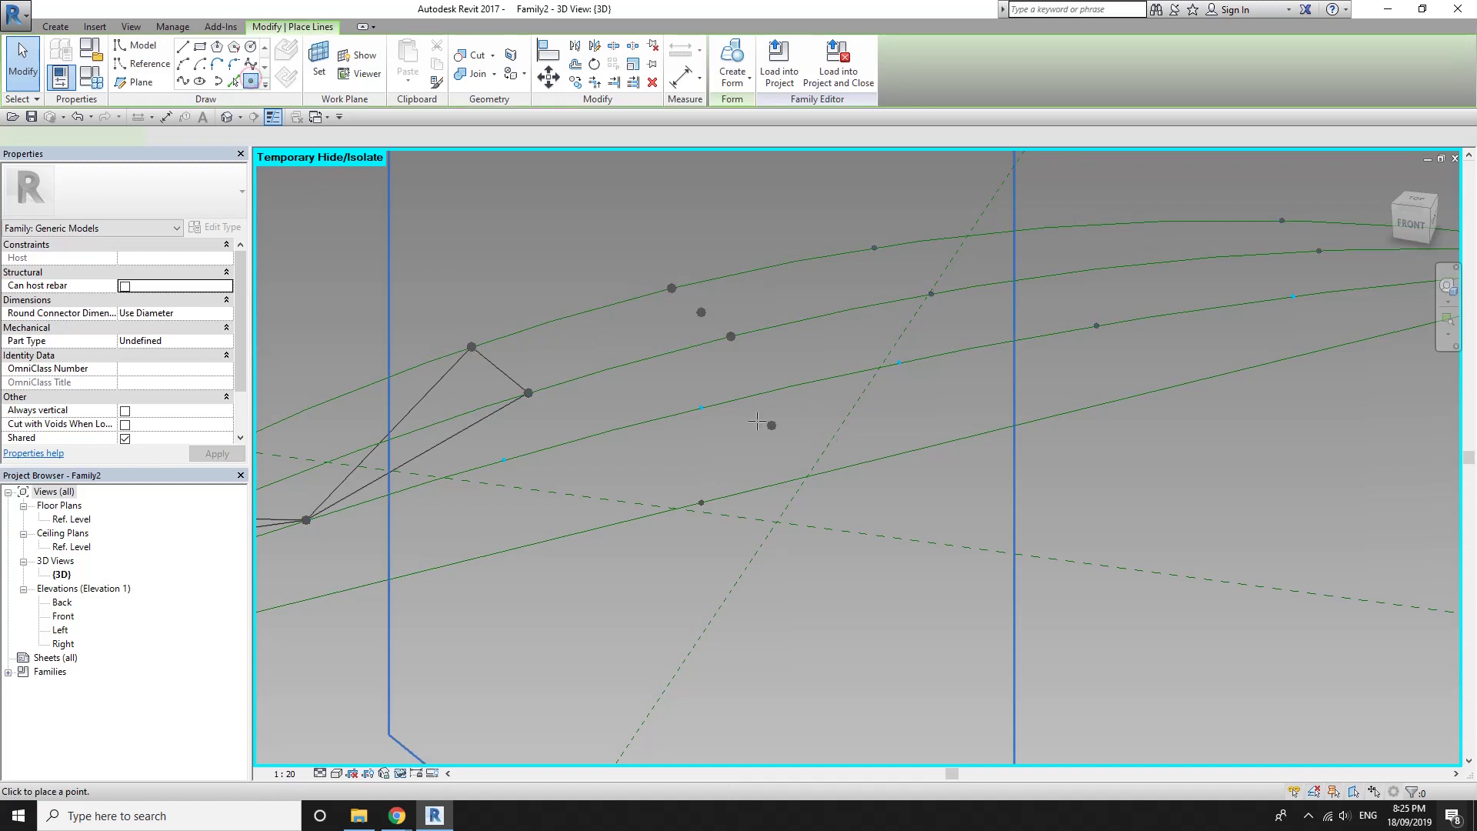
pyautogui.click(703, 407)
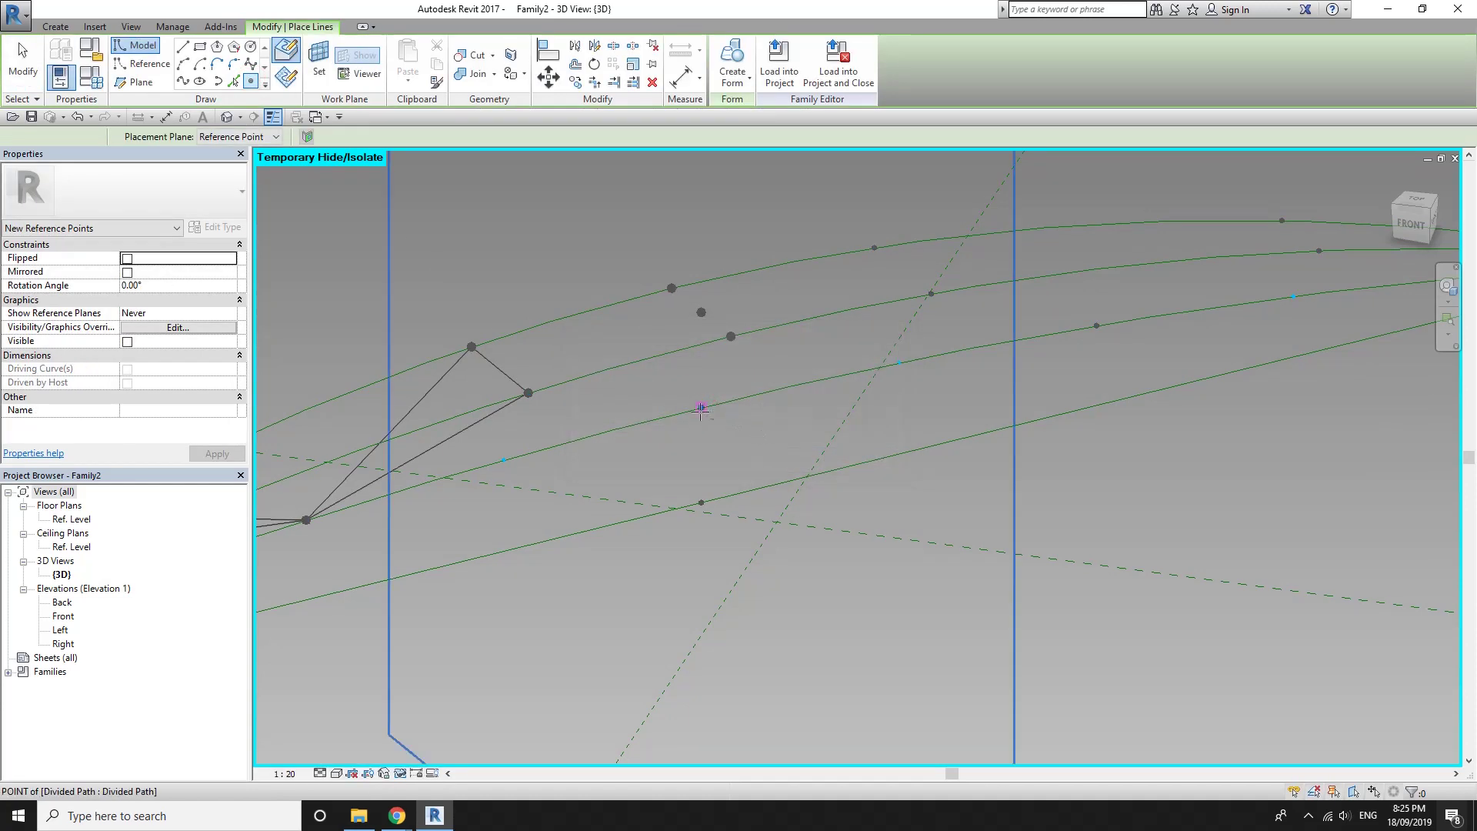
pyautogui.click(699, 407)
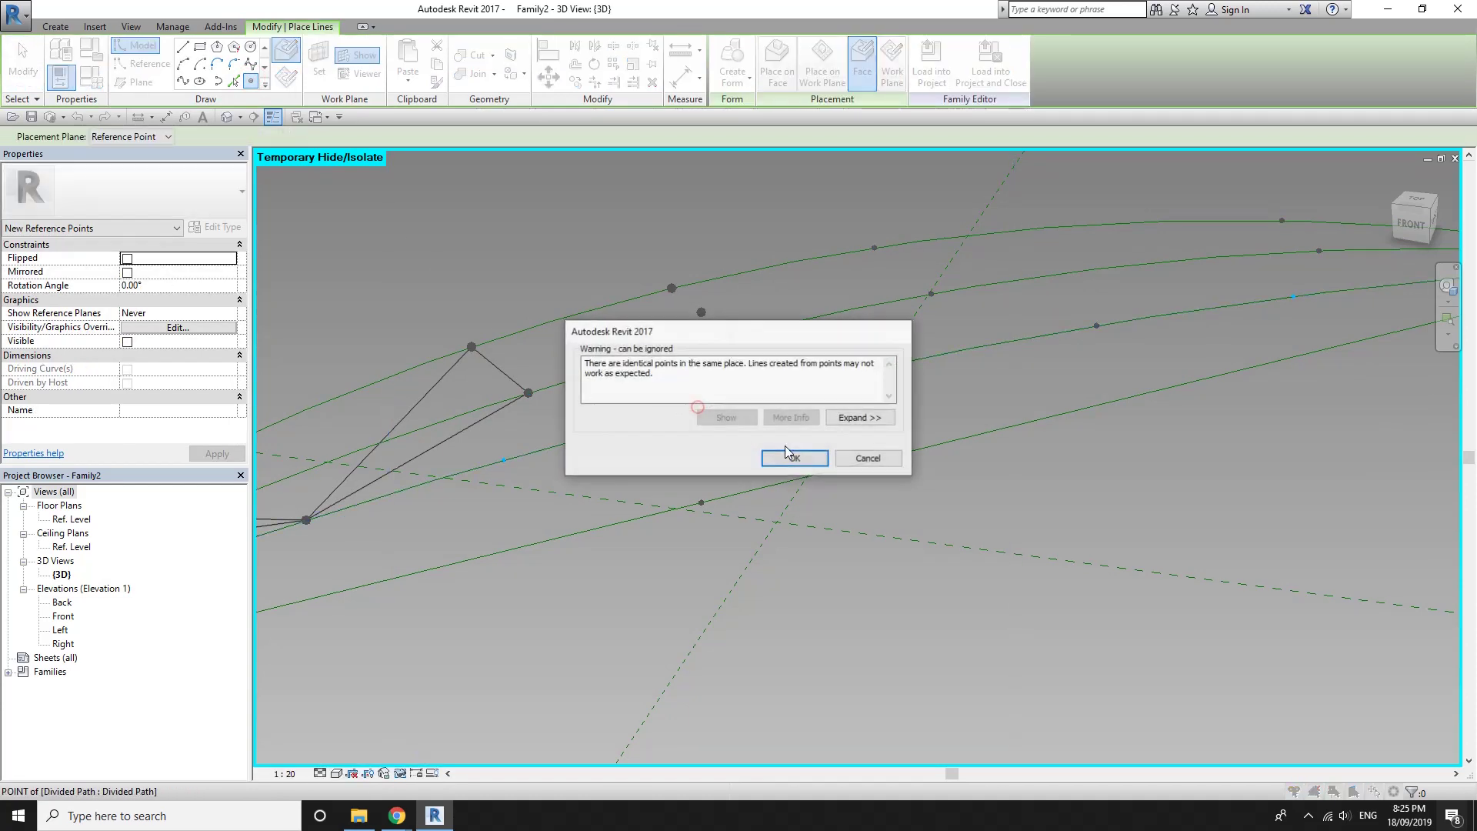
pyautogui.press('Escape')
pyautogui.press('Escape')
# Connect the new lower point to the apex and middle-chord points with lines
pyautogui.moveTo(724, 423); pyautogui.dragTo(725, 424)
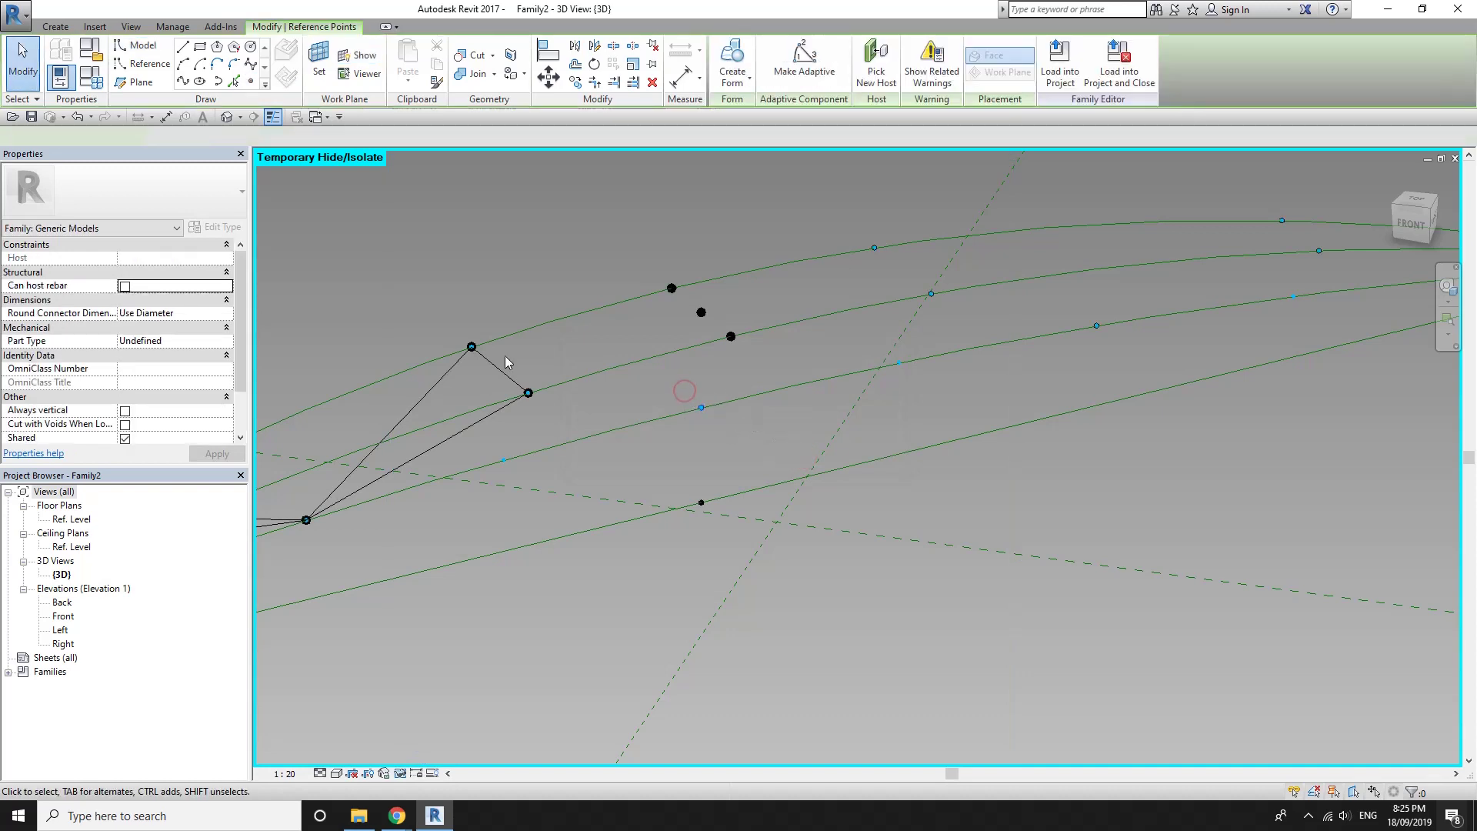
pyautogui.keyDown('ctrl'); pyautogui.click(471, 346); pyautogui.keyUp('ctrl')
pyautogui.click(183, 81)
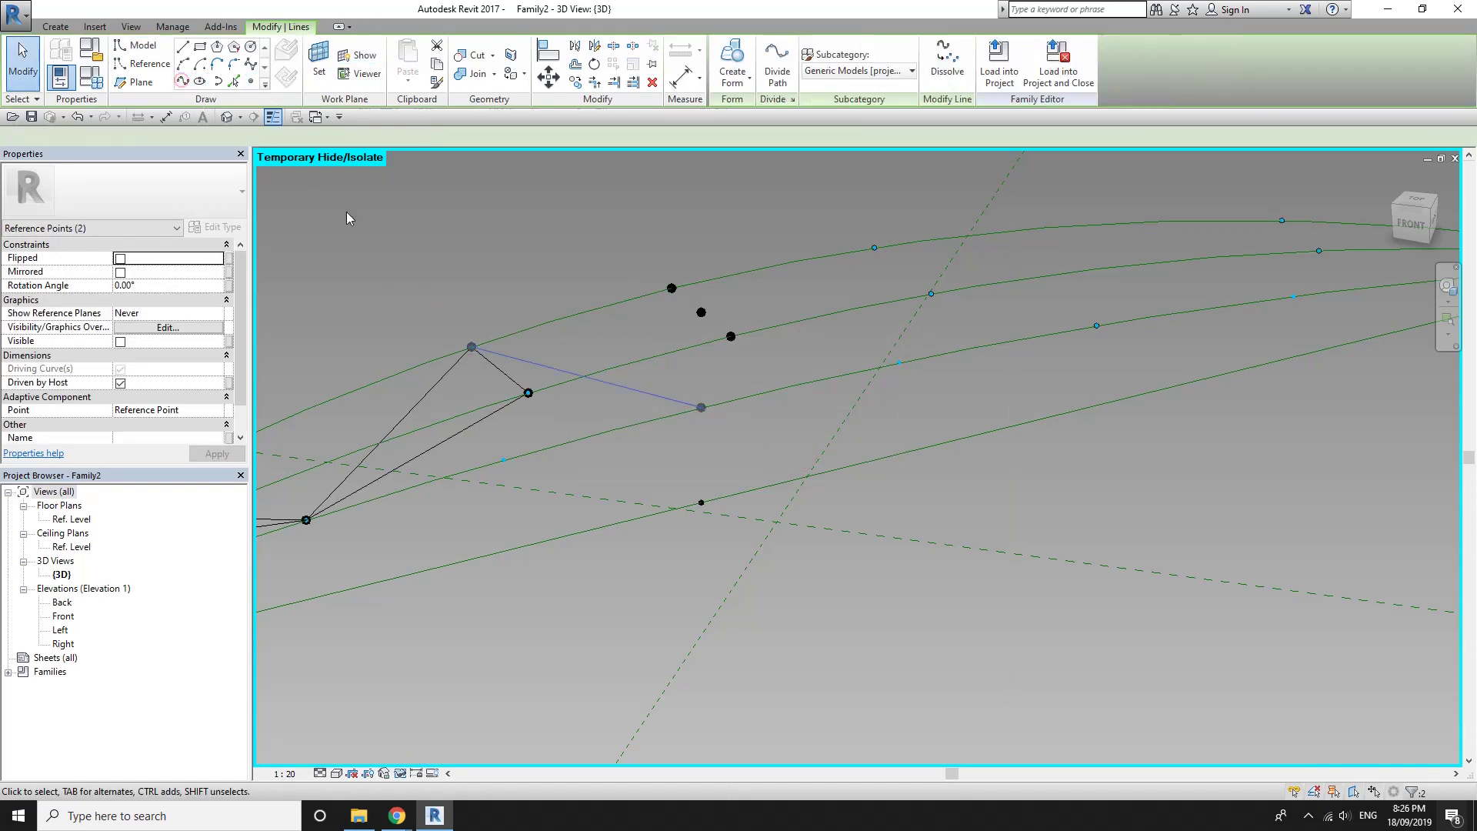
pyautogui.click(477, 385)
pyautogui.moveTo(666, 317); pyautogui.dragTo(723, 422)
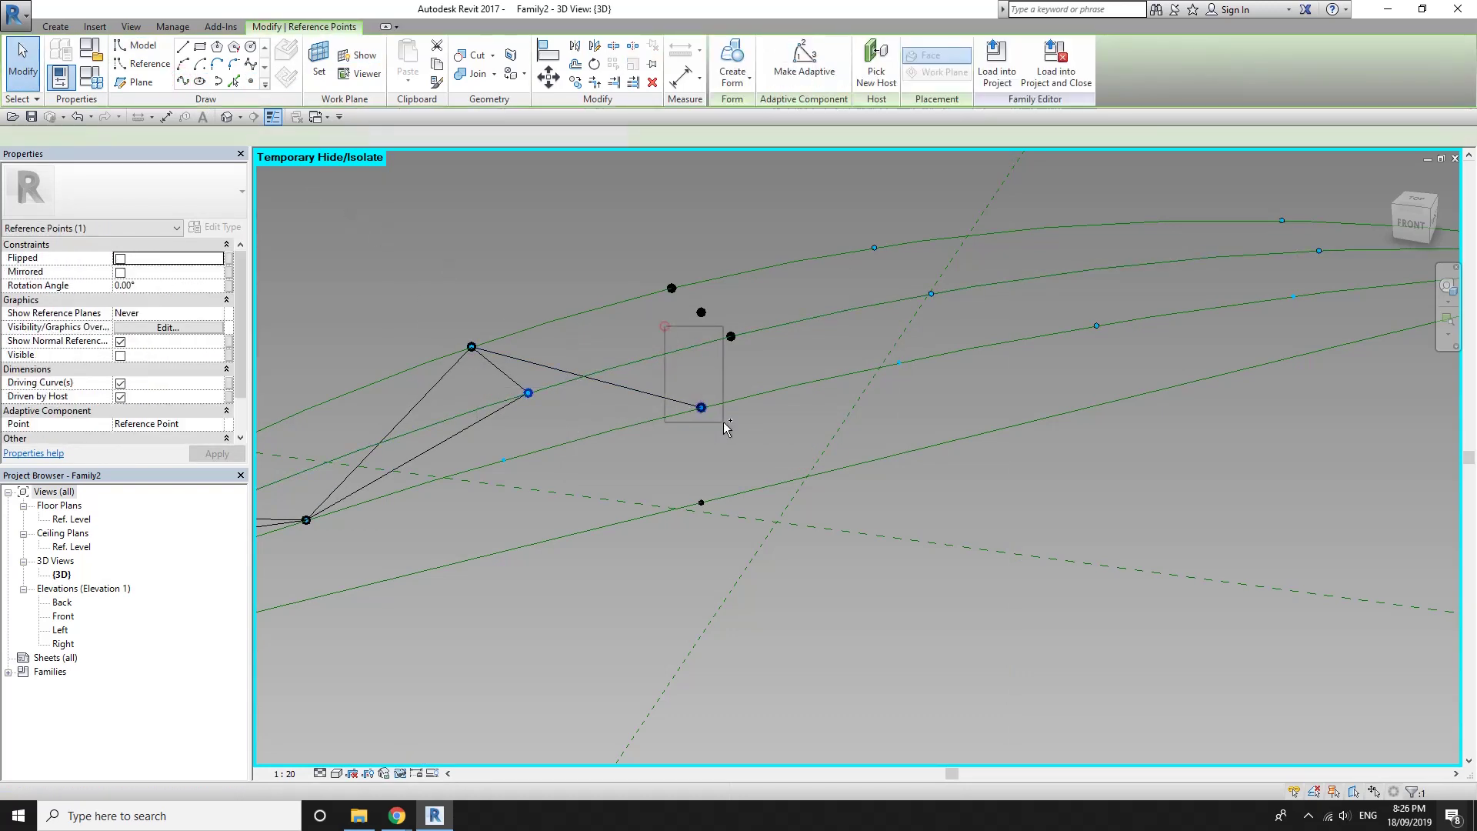
pyautogui.click(183, 81)
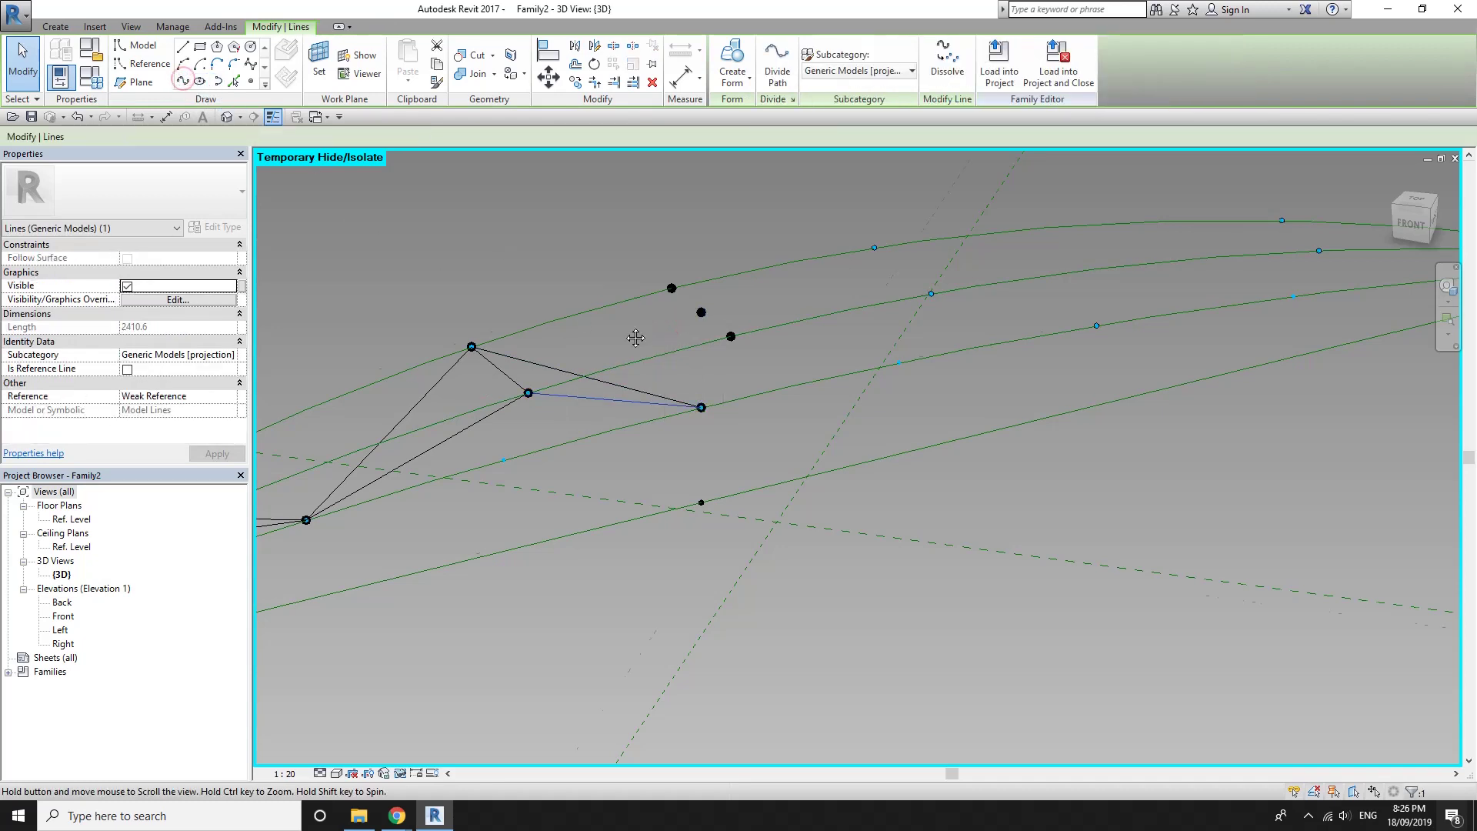
pyautogui.click(637, 363)
pyautogui.keyDown('shift'); pyautogui.moveTo(637, 363); pyautogui.dragTo(570, 390, button='middle'); pyautogui.keyUp('shift')
pyautogui.moveTo(574, 388); pyautogui.dragTo(635, 445)
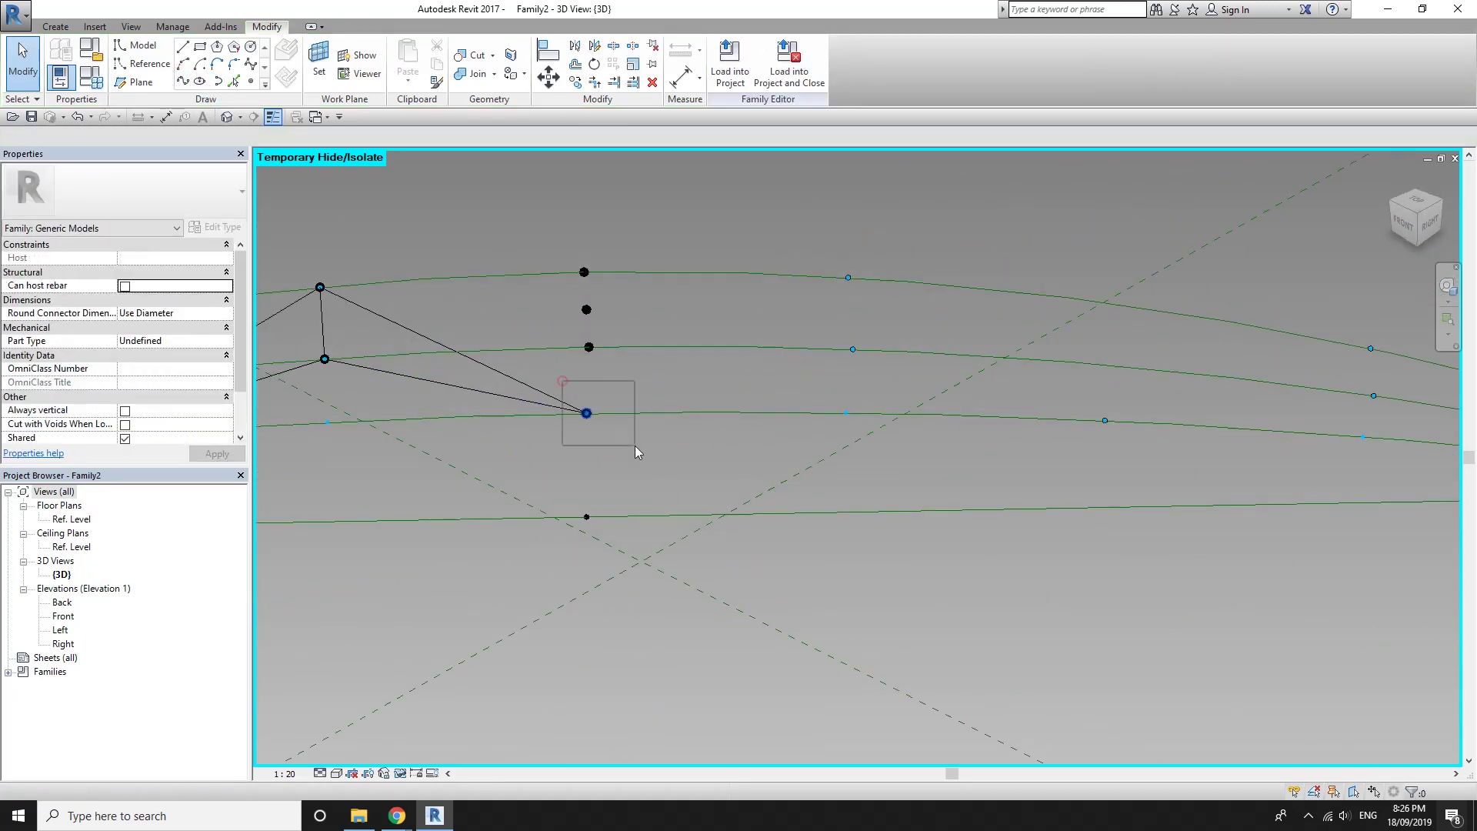
# Draw the next diagonal web lines and a vertical line between the stacked chord points
pyautogui.click(185, 82)
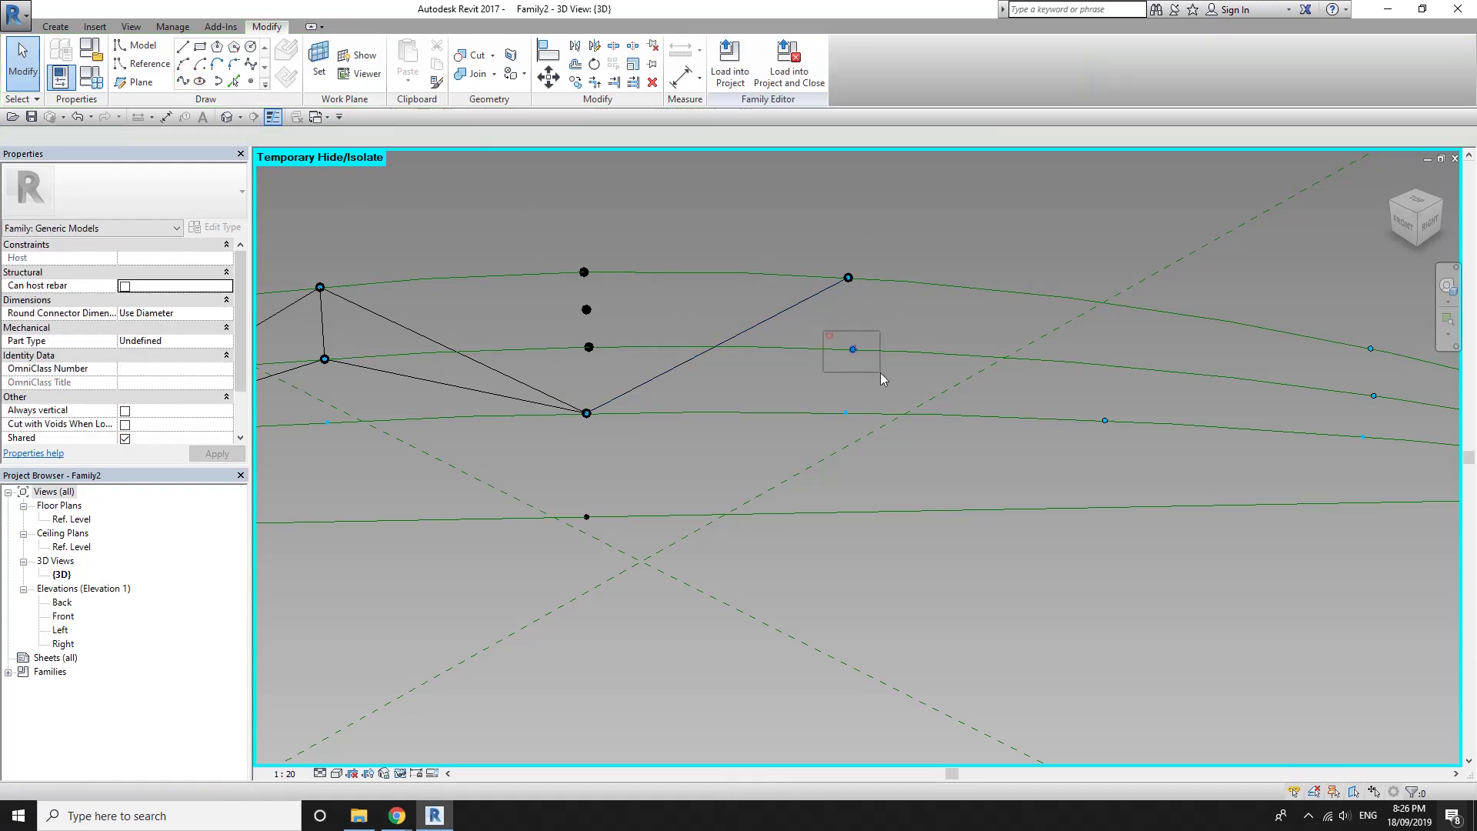
pyautogui.moveTo(882, 378); pyautogui.dragTo(881, 377)
pyautogui.keyDown('ctrl'); pyautogui.moveTo(573, 378); pyautogui.dragTo(612, 447); pyautogui.keyUp('ctrl')
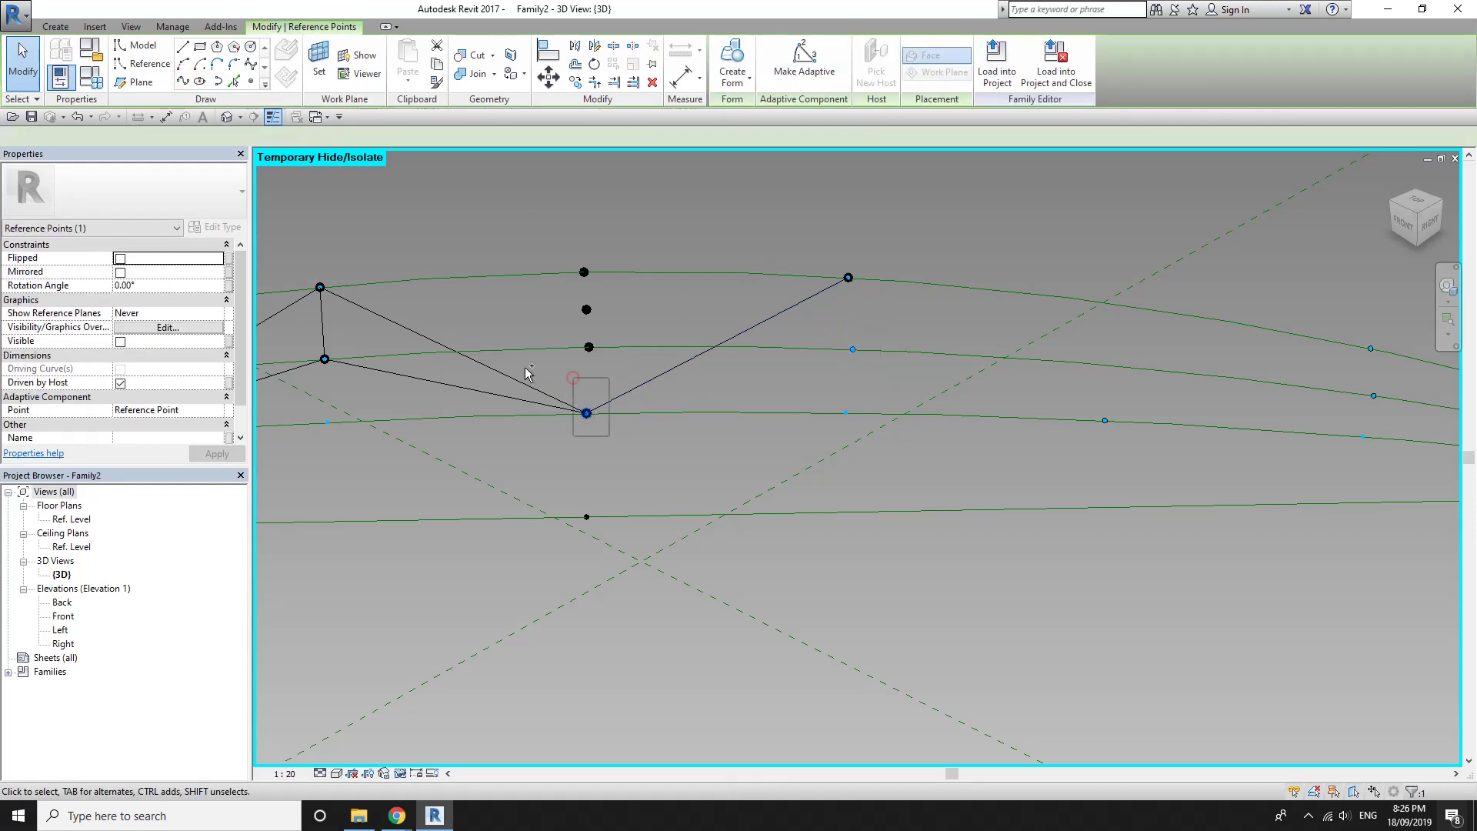
pyautogui.click(183, 81)
pyautogui.moveTo(869, 297); pyautogui.dragTo(581, 289, button='middle')
pyautogui.moveTo(567, 227); pyautogui.dragTo(511, 342)
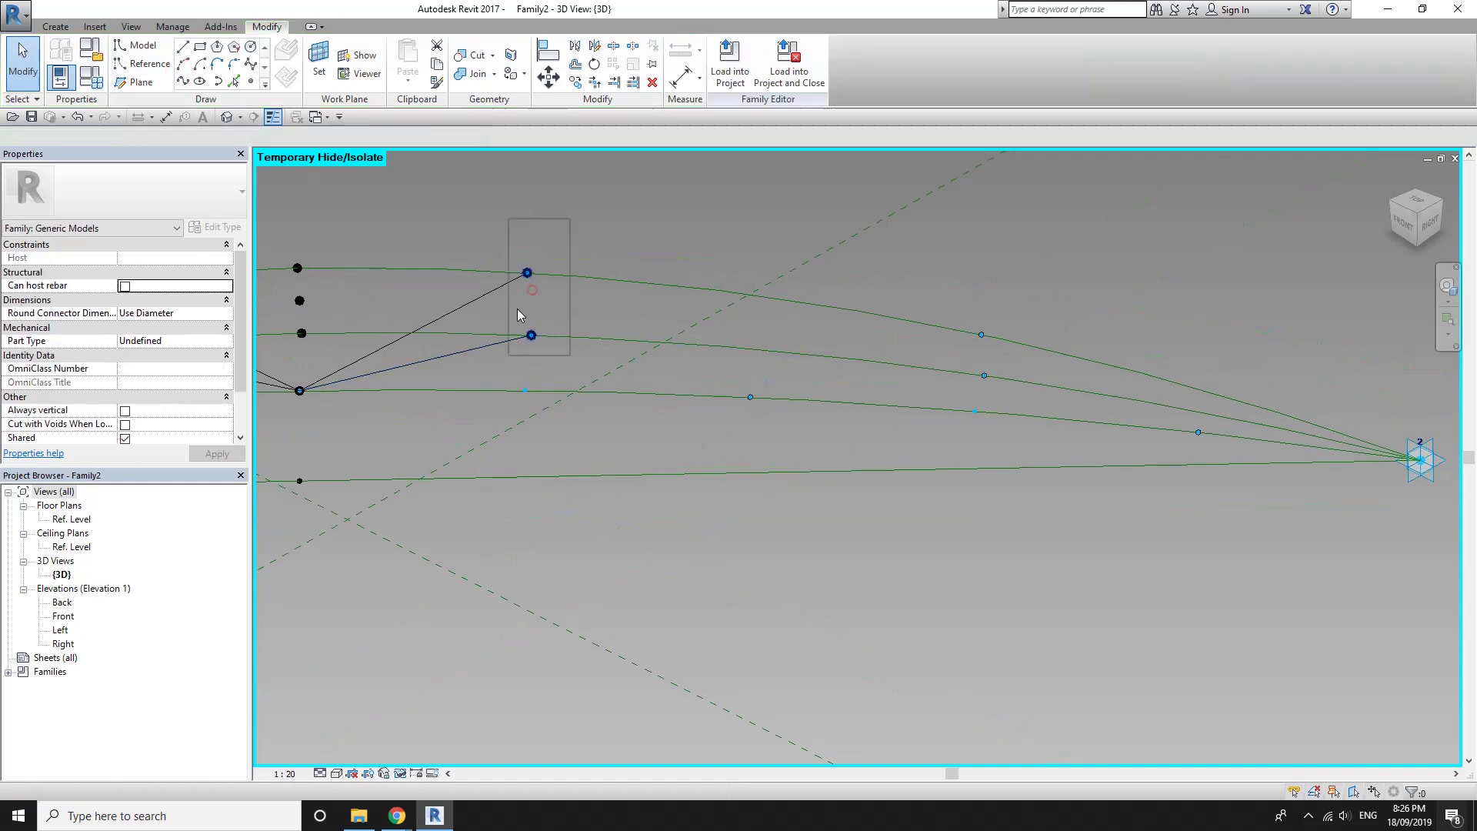
pyautogui.click(187, 84)
# Join the upper and middle chord points to the next lower-chord point with web lines
pyautogui.moveTo(494, 231); pyautogui.dragTo(547, 285)
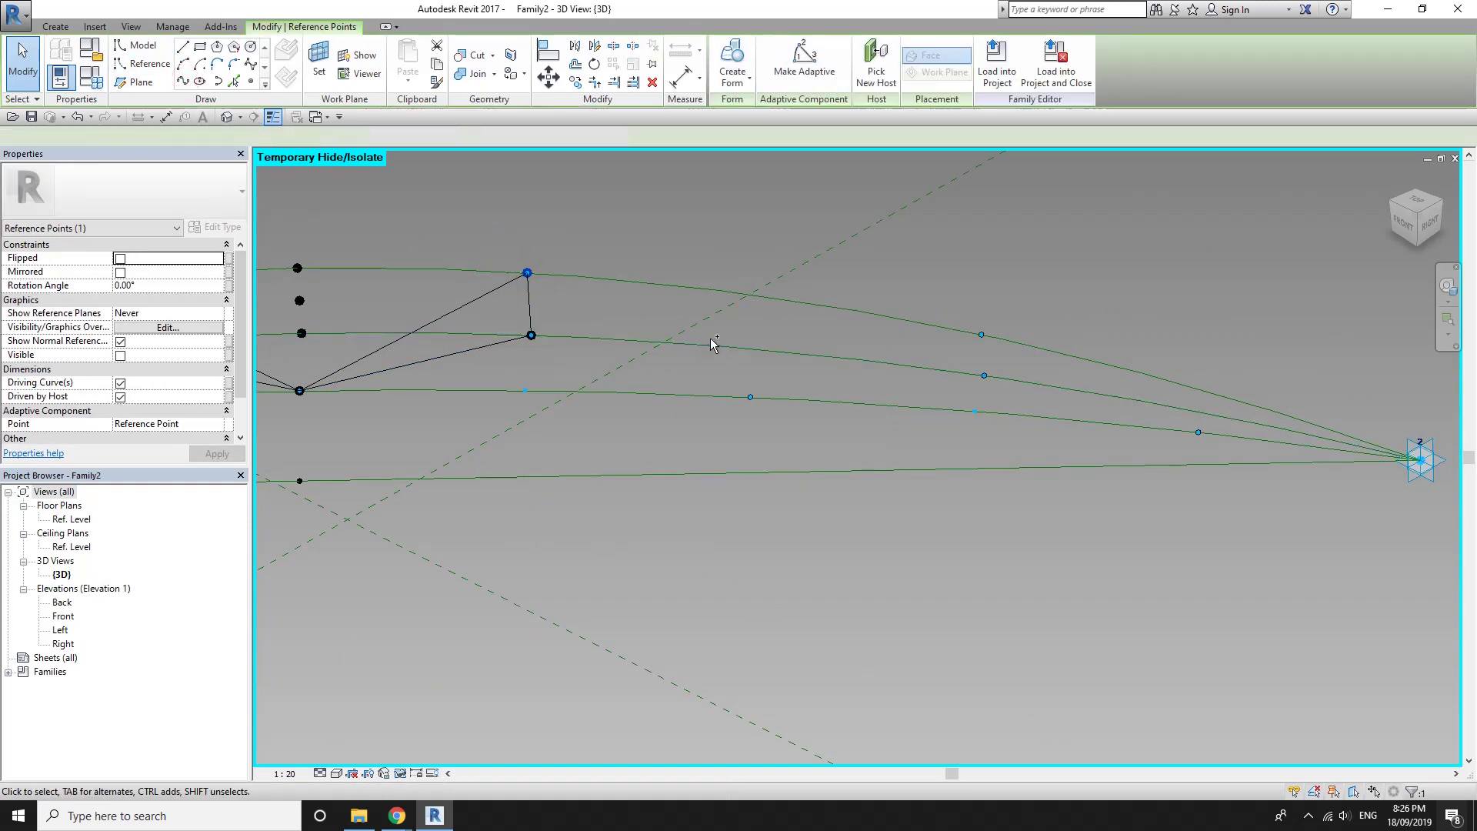
pyautogui.keyDown('ctrl'); pyautogui.click(750, 397); pyautogui.keyUp('ctrl')
pyautogui.click(187, 84)
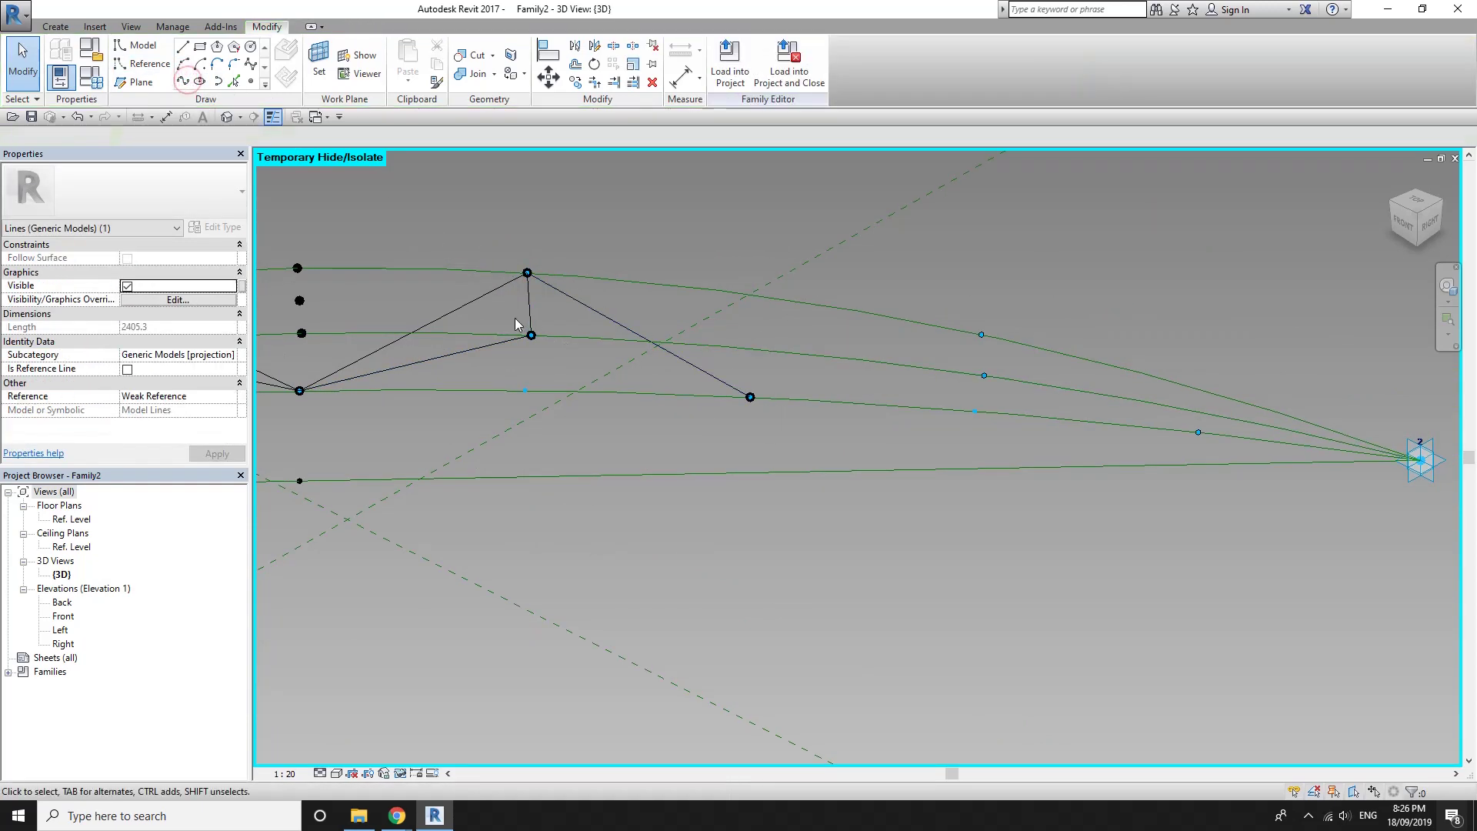
pyautogui.press('Escape')
pyautogui.keyDown('ctrl'); pyautogui.click(751, 397); pyautogui.keyUp('ctrl')
pyautogui.click(183, 81)
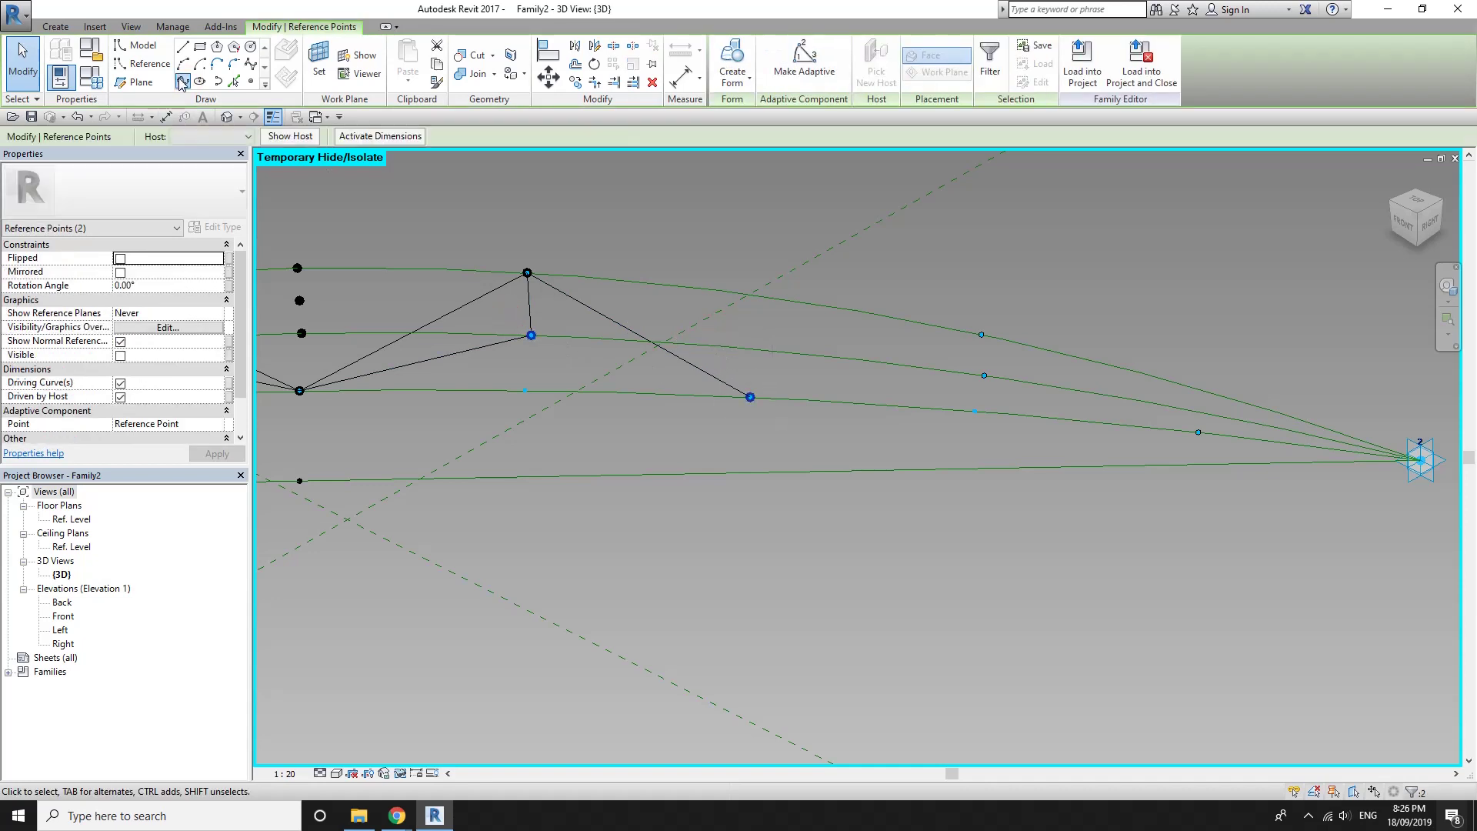
# Continue the zigzag toward the arch end with two more diagonal web lines
pyautogui.scroll(-1, 817, 274)
pyautogui.moveTo(817, 274); pyautogui.dragTo(668, 303, button='middle')
pyautogui.click(758, 327)
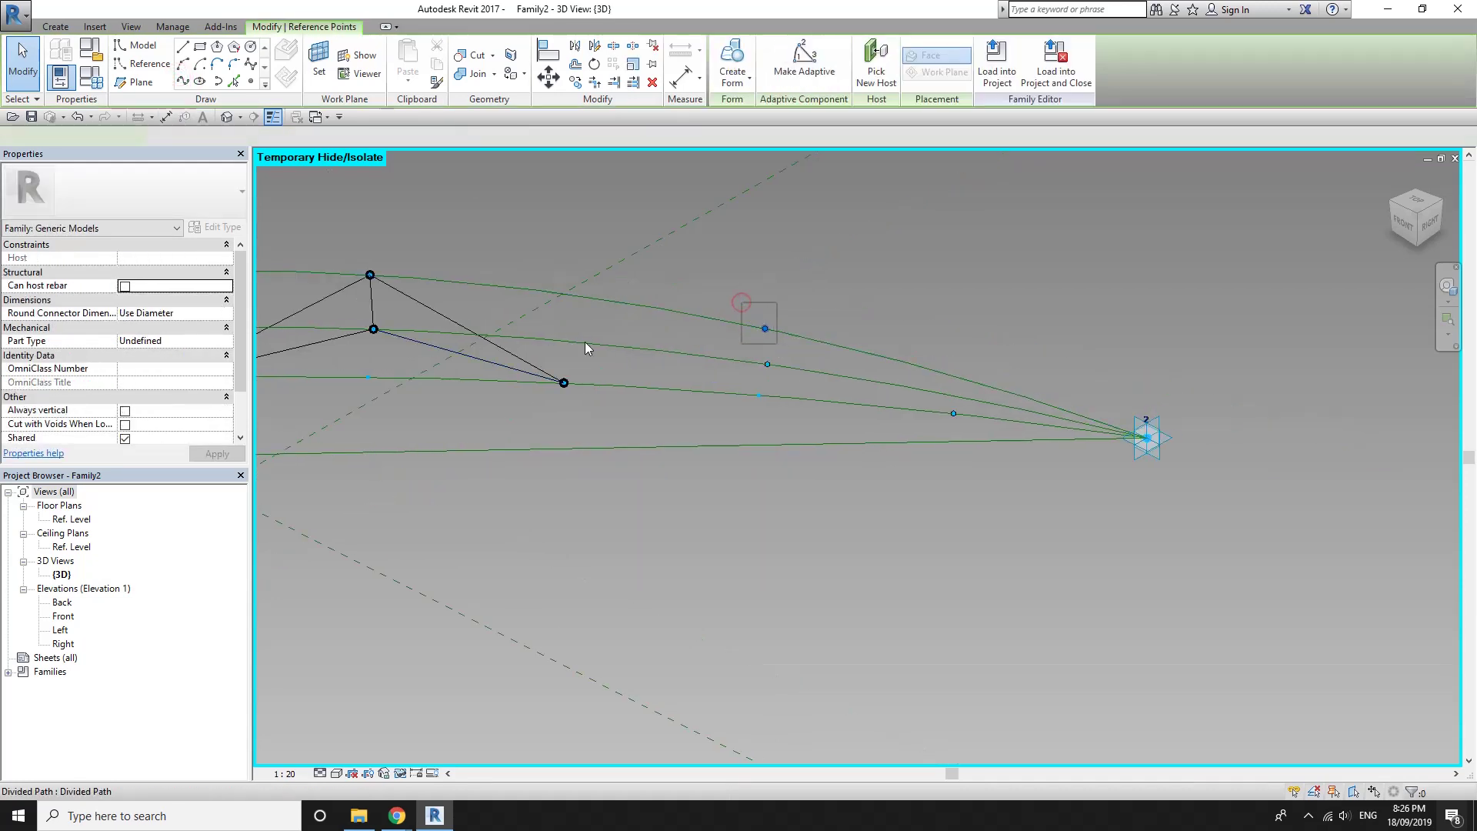
pyautogui.moveTo(544, 316); pyautogui.dragTo(587, 397)
pyautogui.keyDown('ctrl'); pyautogui.click(765, 329); pyautogui.keyUp('ctrl')
pyautogui.click(182, 81)
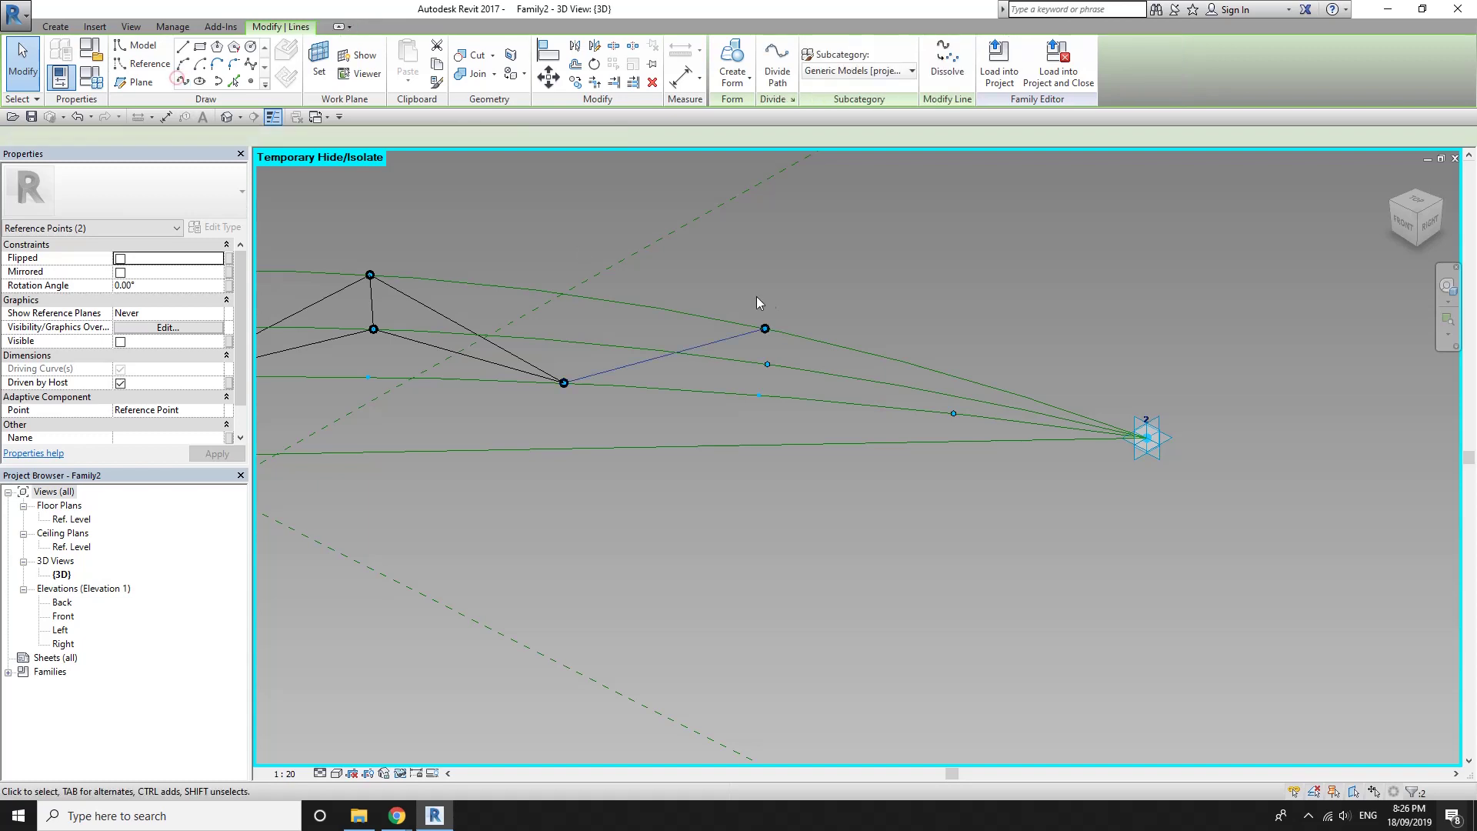
pyautogui.press('Escape')
pyautogui.click(765, 329)
pyautogui.keyDown('ctrl'); pyautogui.moveTo(554, 346); pyautogui.dragTo(594, 395); pyautogui.keyUp('ctrl')
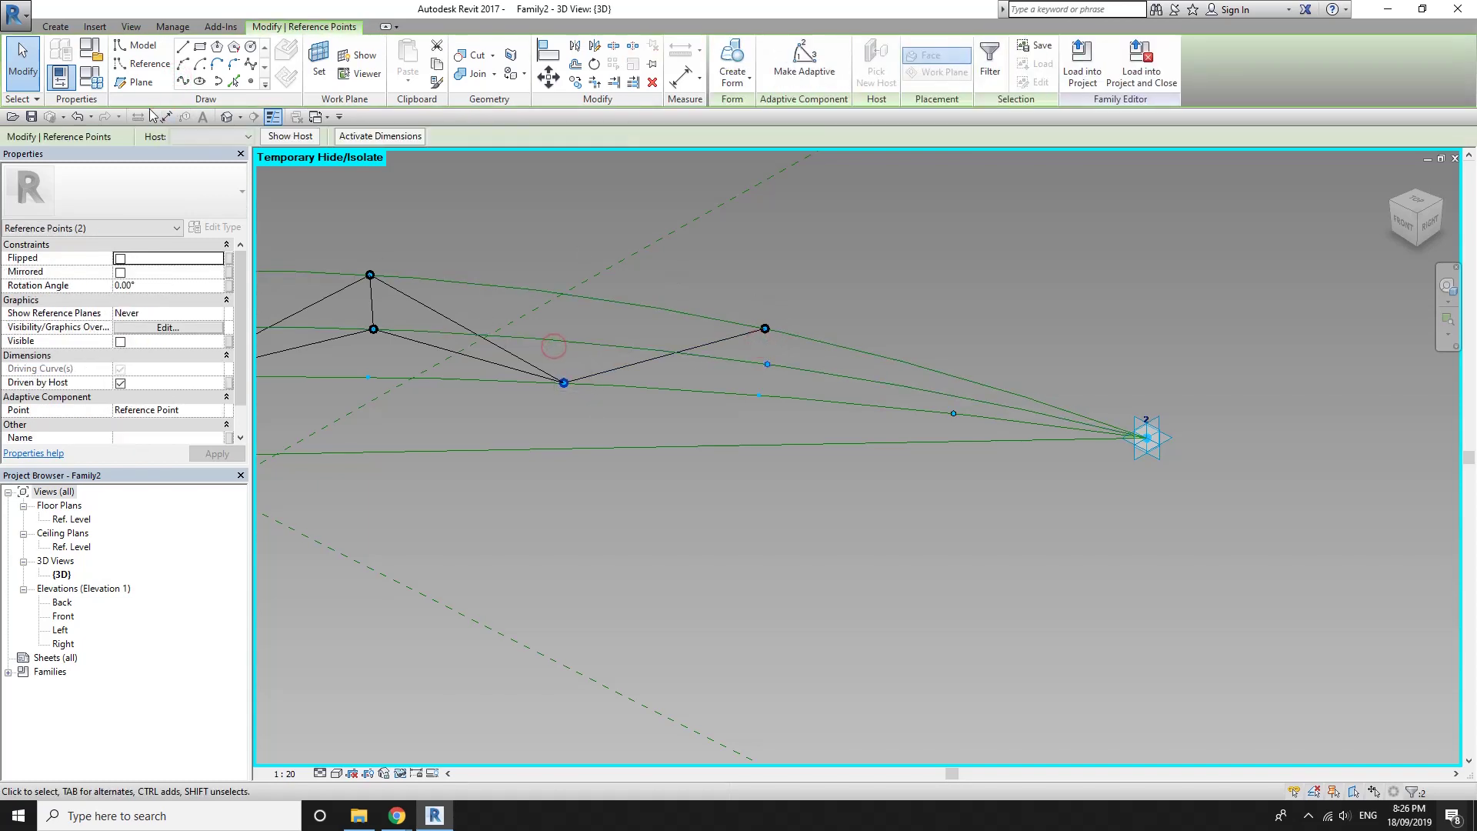
pyautogui.click(181, 82)
# Add the final short vertical and last diagonal web lines near adaptive point 2
pyautogui.moveTo(741, 280); pyautogui.dragTo(800, 339)
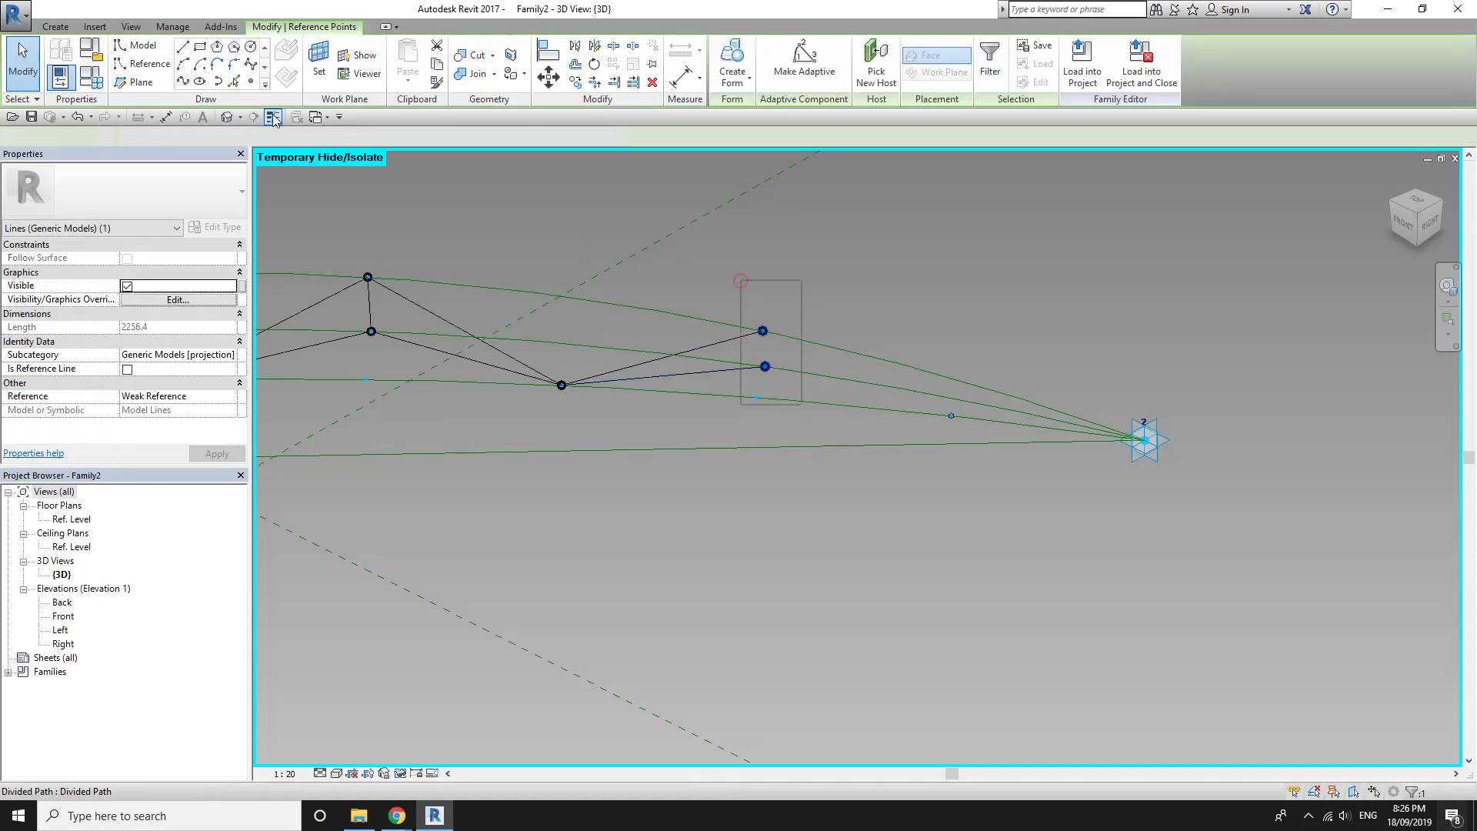
pyautogui.click(200, 81)
pyautogui.moveTo(746, 284); pyautogui.dragTo(778, 329)
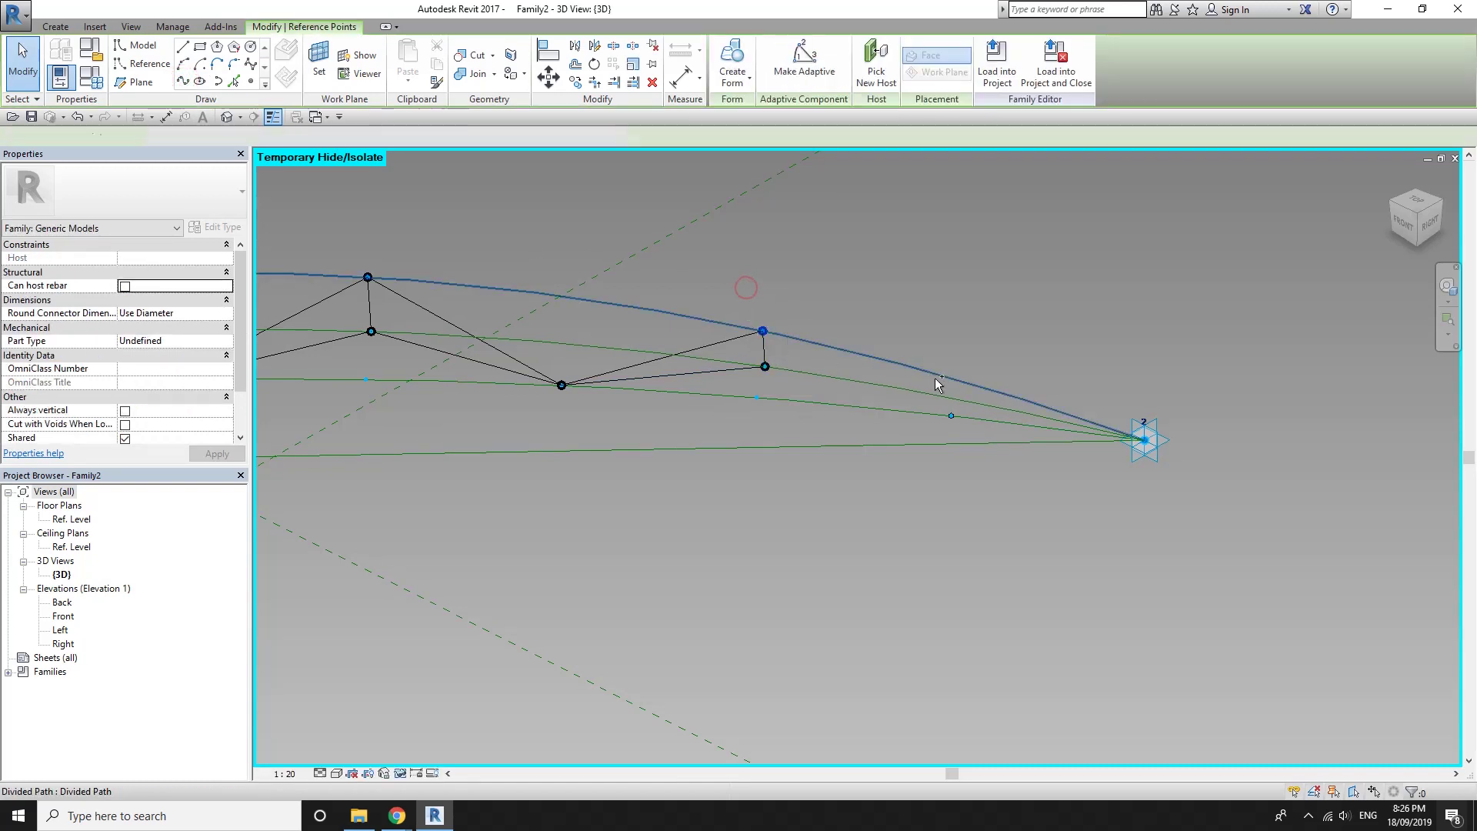
pyautogui.moveTo(923, 335); pyautogui.dragTo(964, 430)
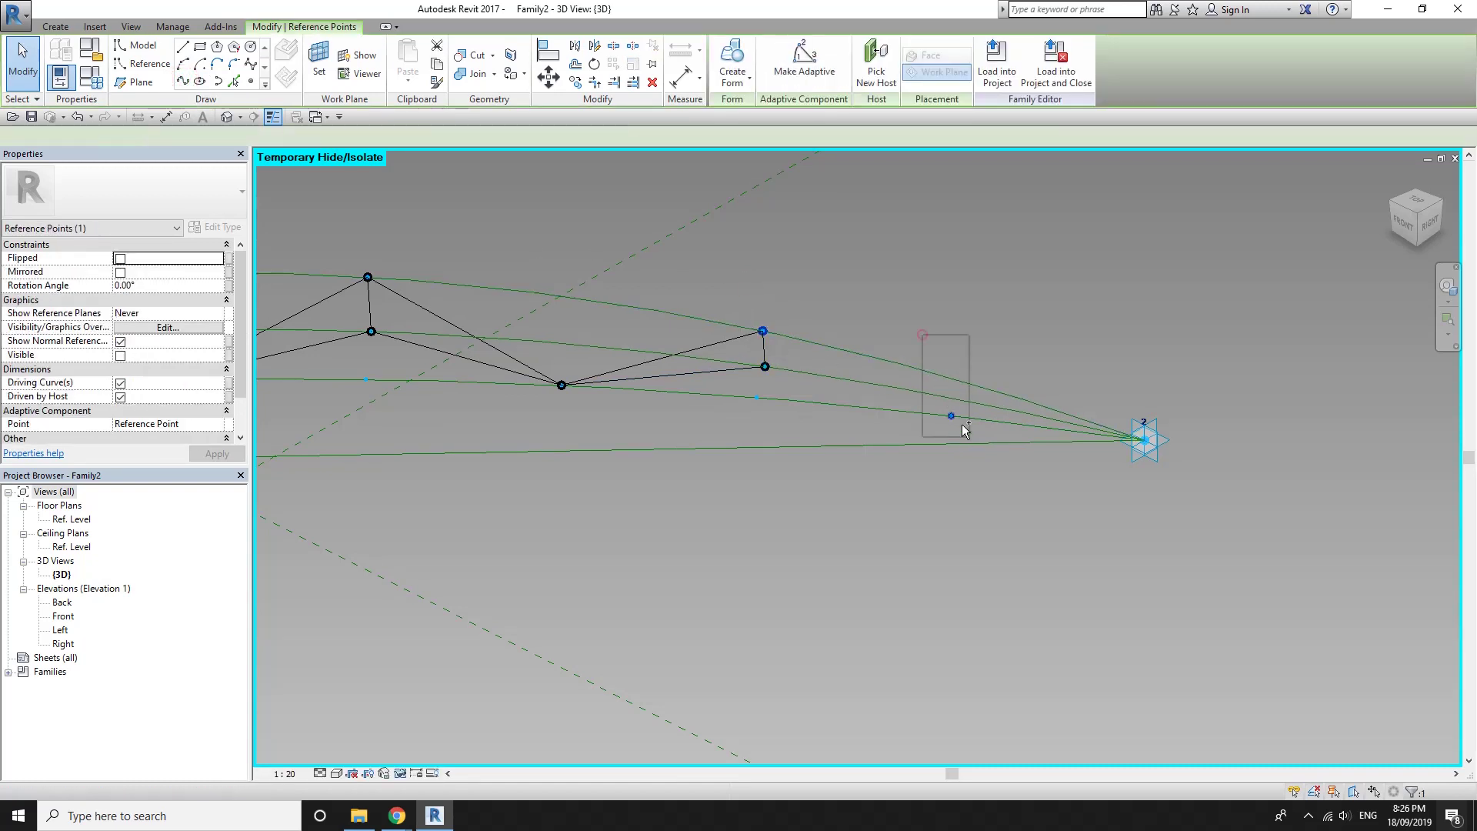
pyautogui.click(765, 367)
pyautogui.keyDown('ctrl'); pyautogui.moveTo(901, 372); pyautogui.dragTo(991, 451); pyautogui.keyUp('ctrl')
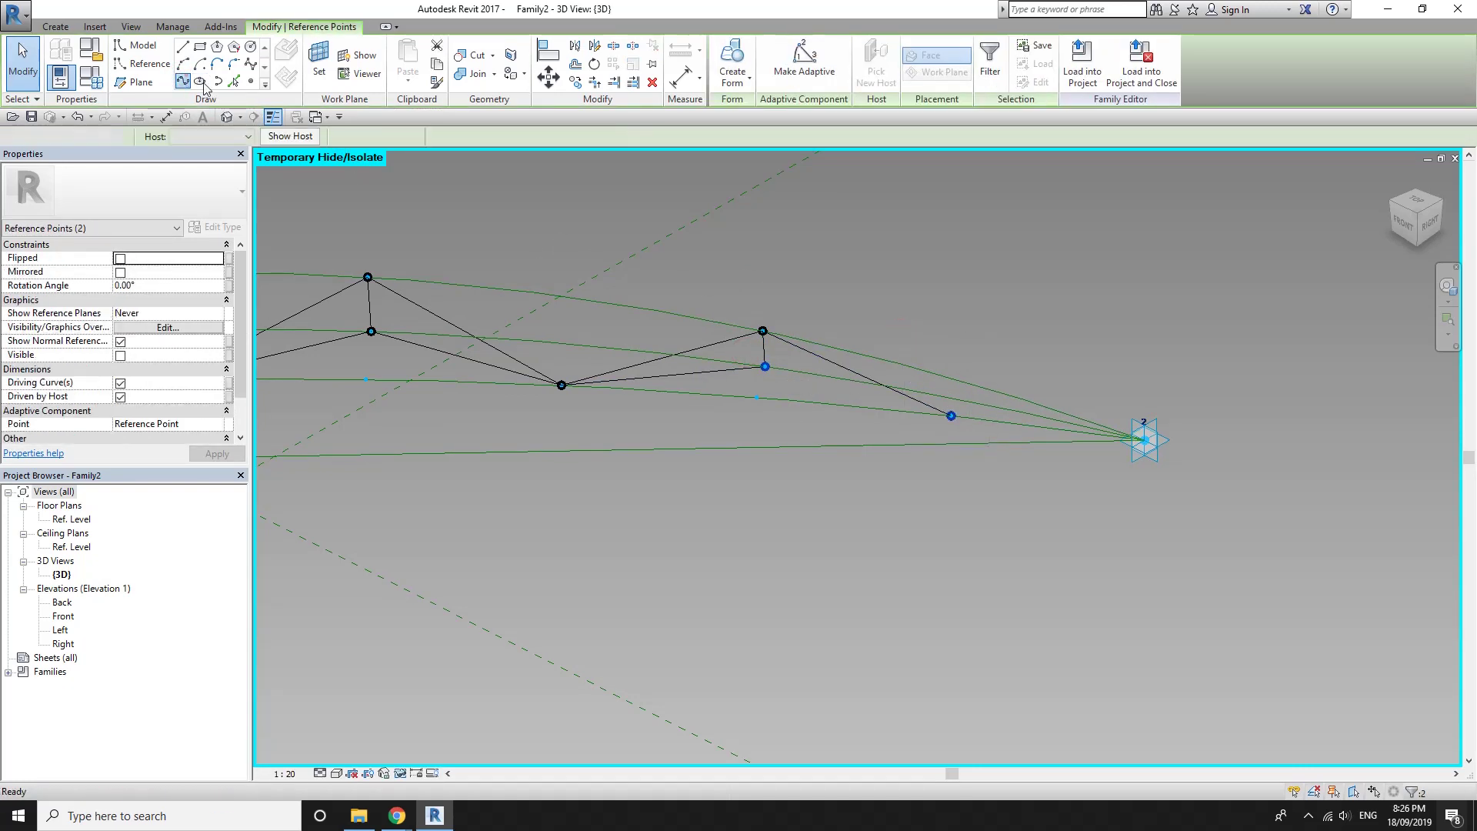
pyautogui.click(920, 341)
pyautogui.moveTo(920, 340)
pyautogui.keyDown('shift'); pyautogui.mouseDown(button='middle')
pyautogui.moveTo(1016, 415)
pyautogui.moveTo(1039, 372)
pyautogui.moveTo(882, 340)
pyautogui.moveTo(924, 382)
pyautogui.moveTo(702, 409)
pyautogui.moveTo(729, 485)
pyautogui.moveTo(891, 495)
pyautogui.moveTo(811, 447)
pyautogui.moveTo(731, 438)
pyautogui.moveTo(298, 154)
pyautogui.moveTo(271, 94)
pyautogui.mouseUp(button='middle'); pyautogui.keyUp('shift')
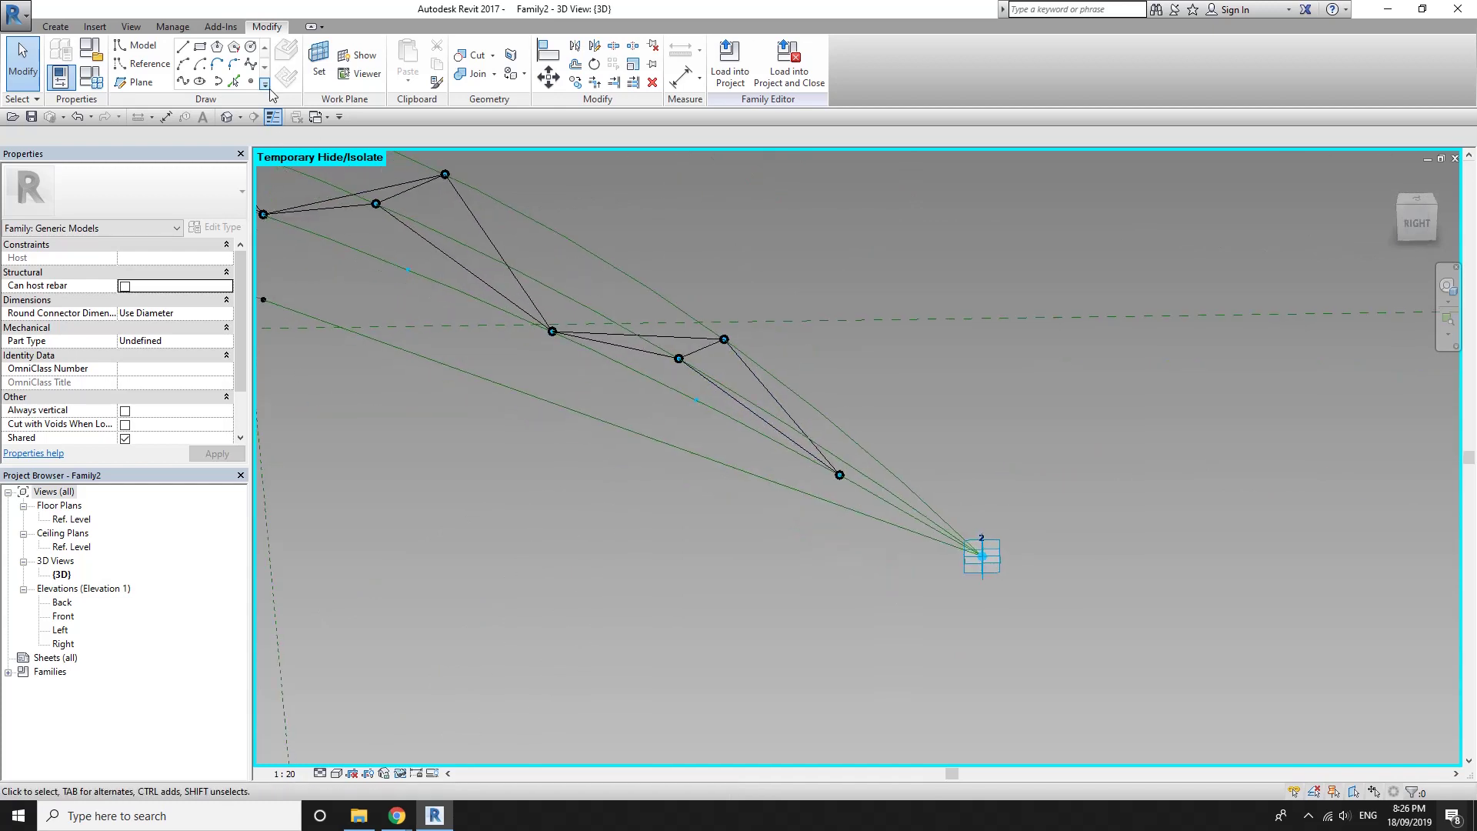
# Set the work plane on the lower arch line's end reference point and draw a circle there
pyautogui.scroll(1, 847, 493)
pyautogui.scroll(2, 847, 492)
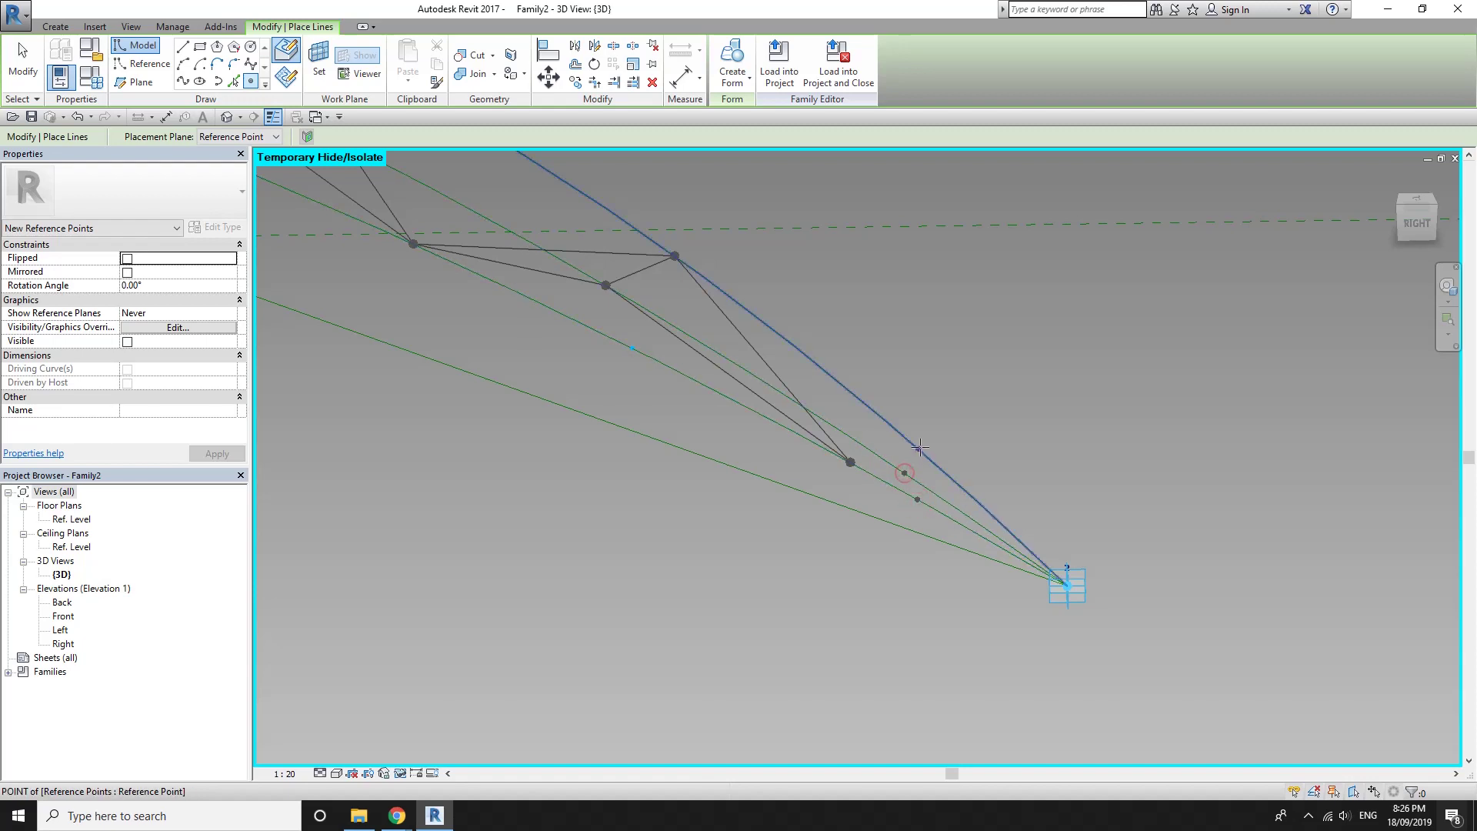
pyautogui.keyDown('shift'); pyautogui.moveTo(921, 447); pyautogui.dragTo(793, 518, button='middle'); pyautogui.keyUp('shift')
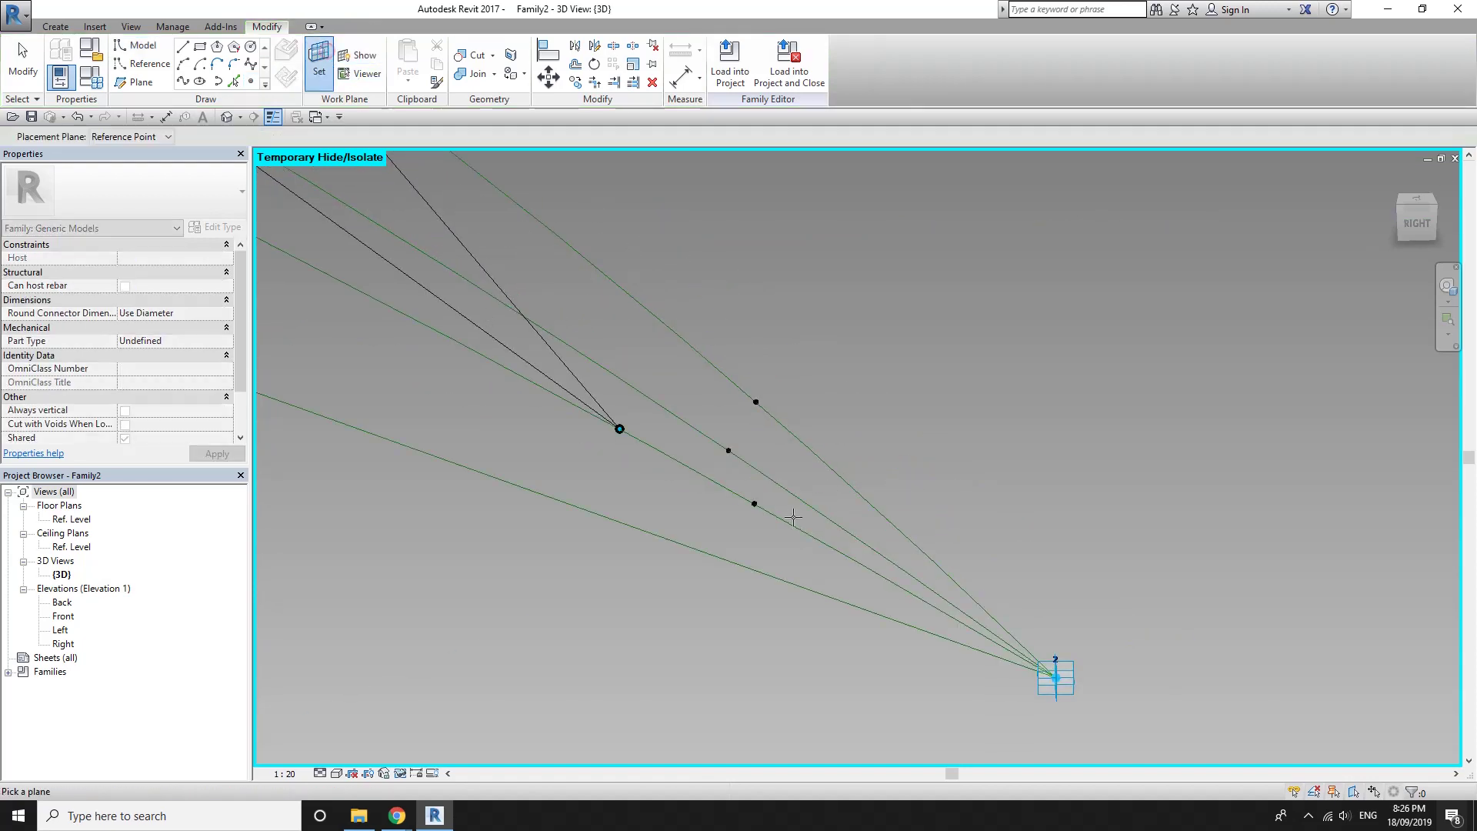
pyautogui.click(755, 504)
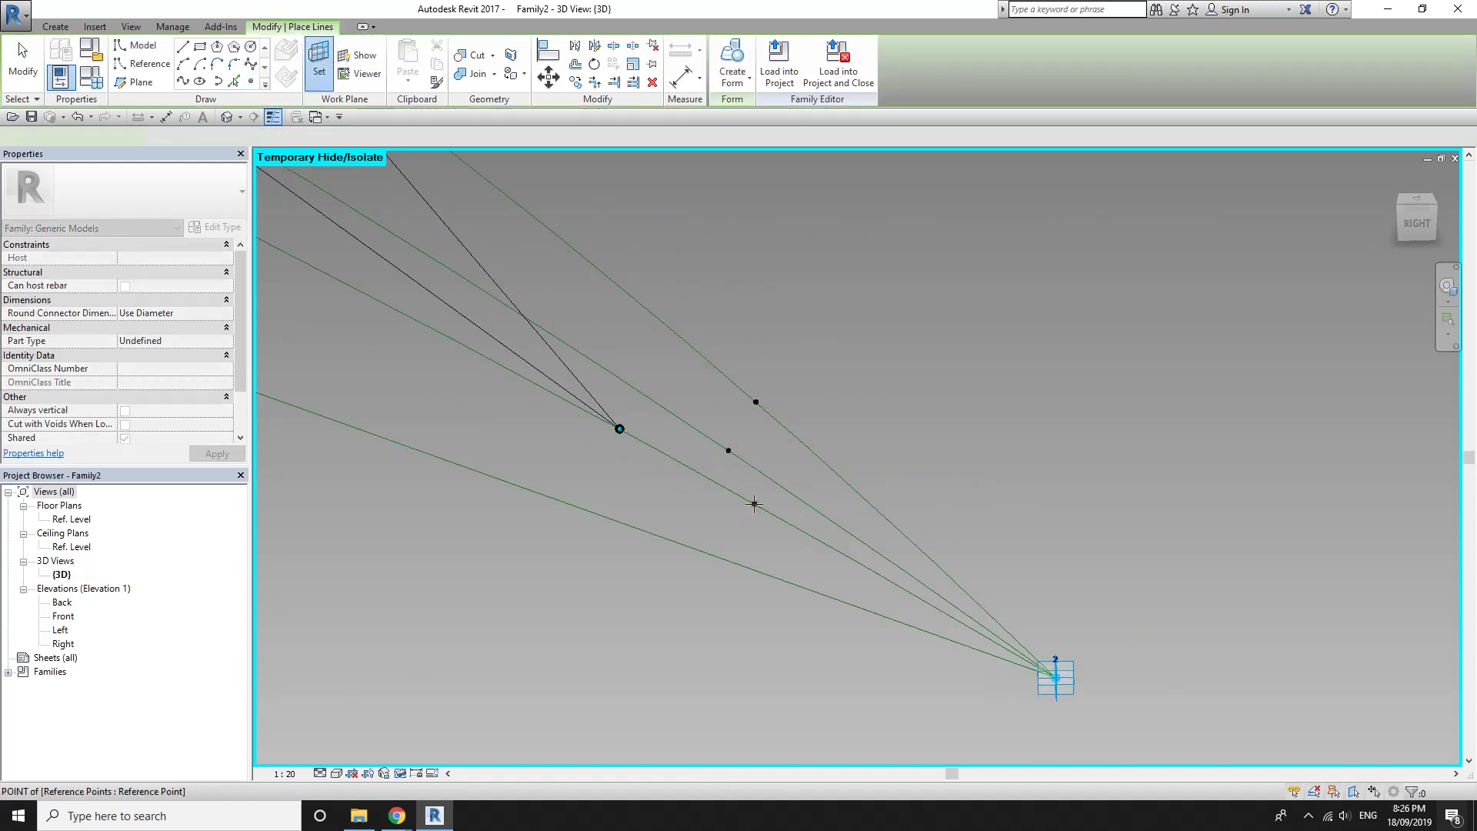
pyautogui.click(251, 47)
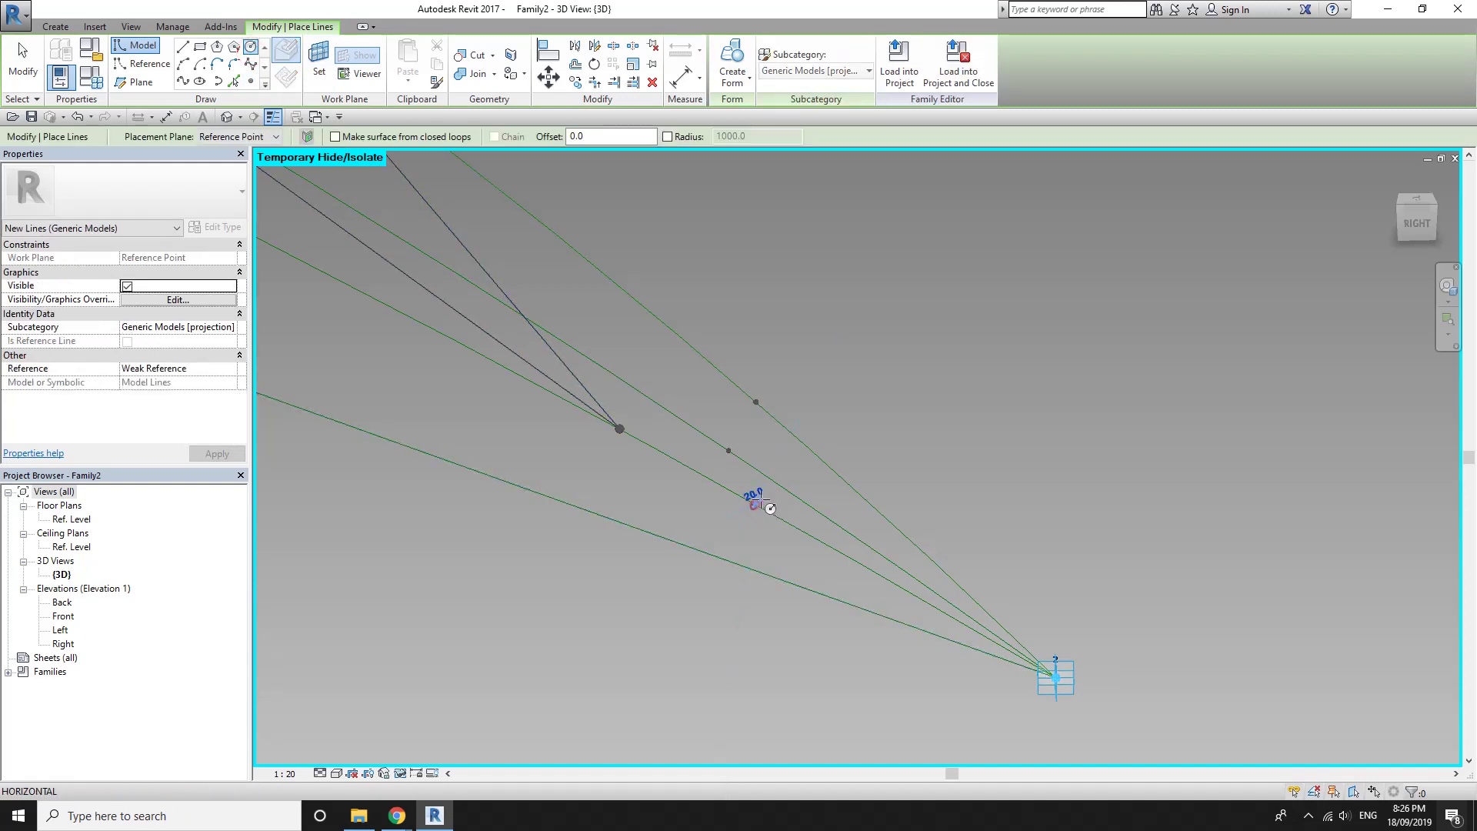
pyautogui.scroll(2, 767, 490)
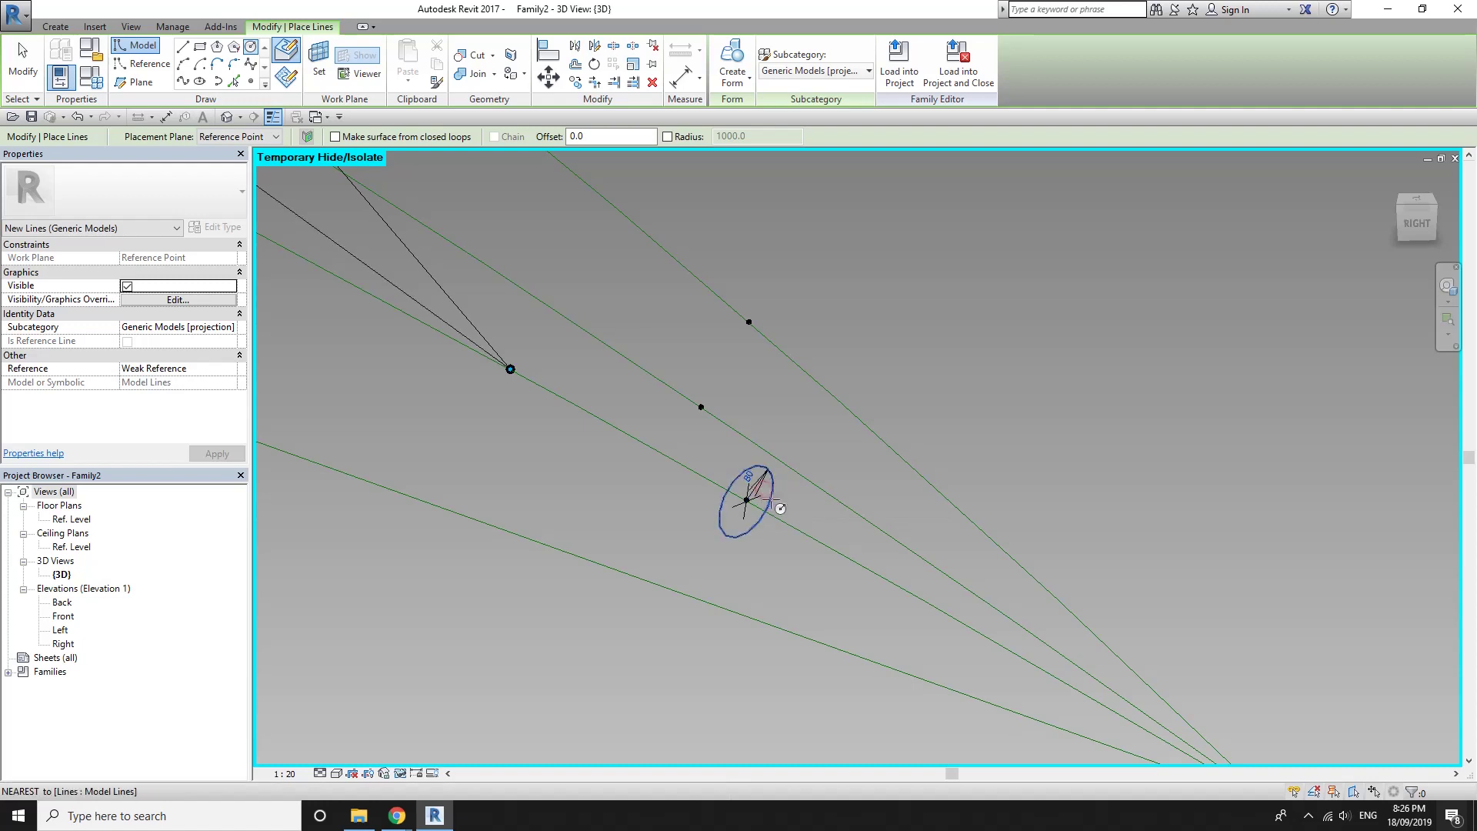
pyautogui.click(780, 507)
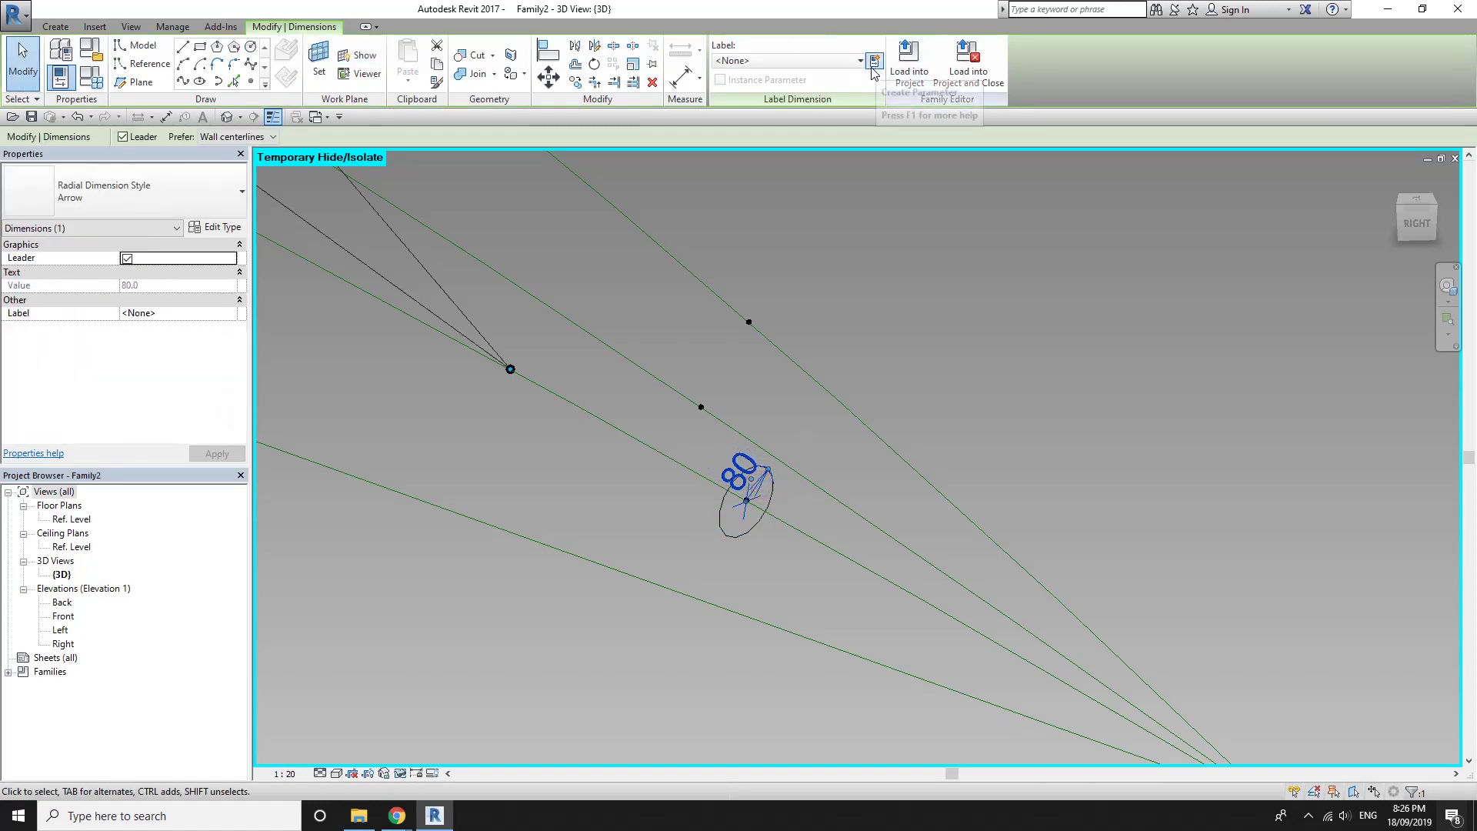
# Change the circle's radius to 50, then select it together with the lower arch line
pyautogui.click(769, 491)
pyautogui.click(752, 483)
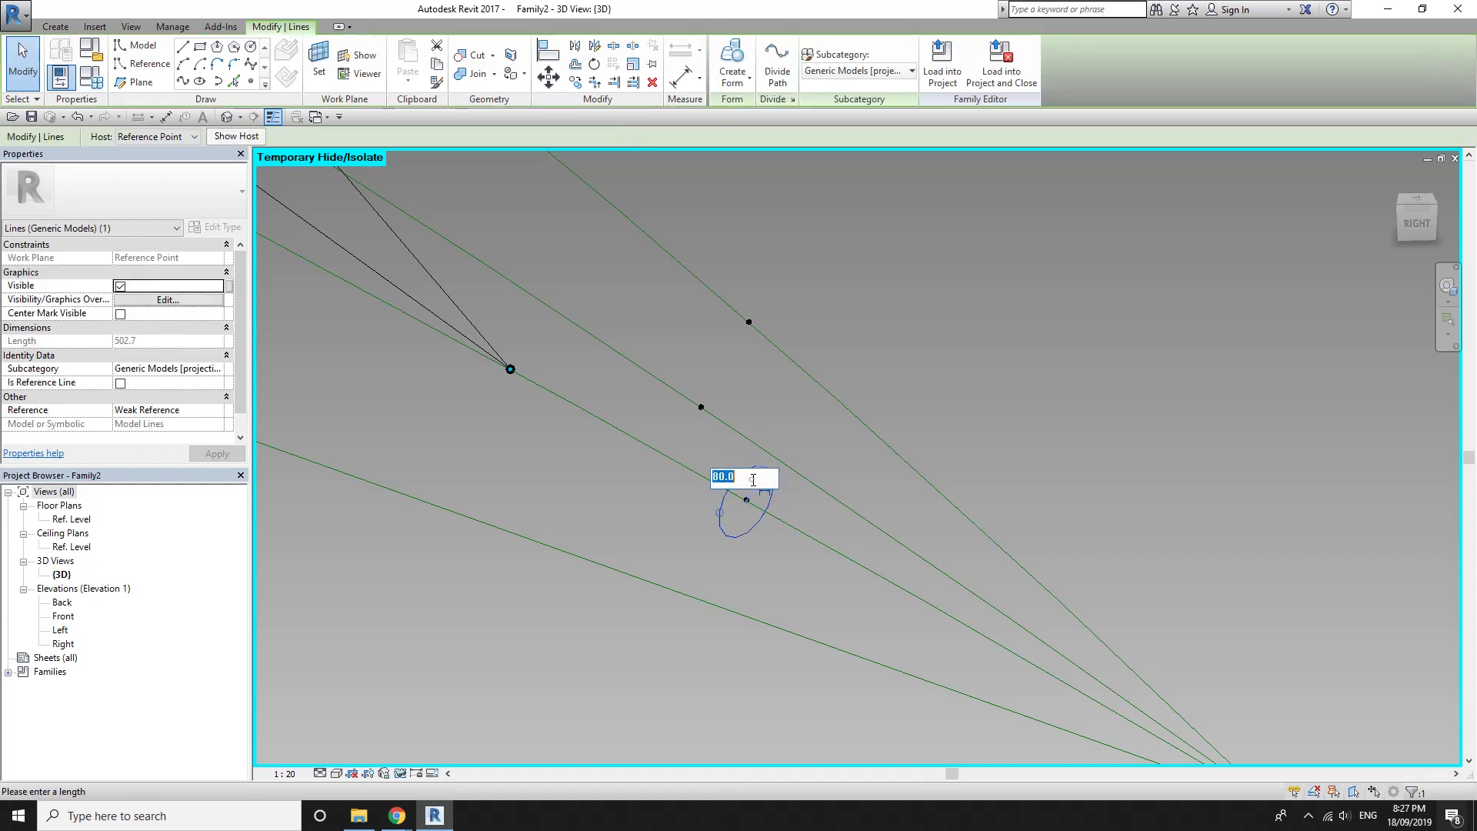
pyautogui.write('50')
pyautogui.press('Return')
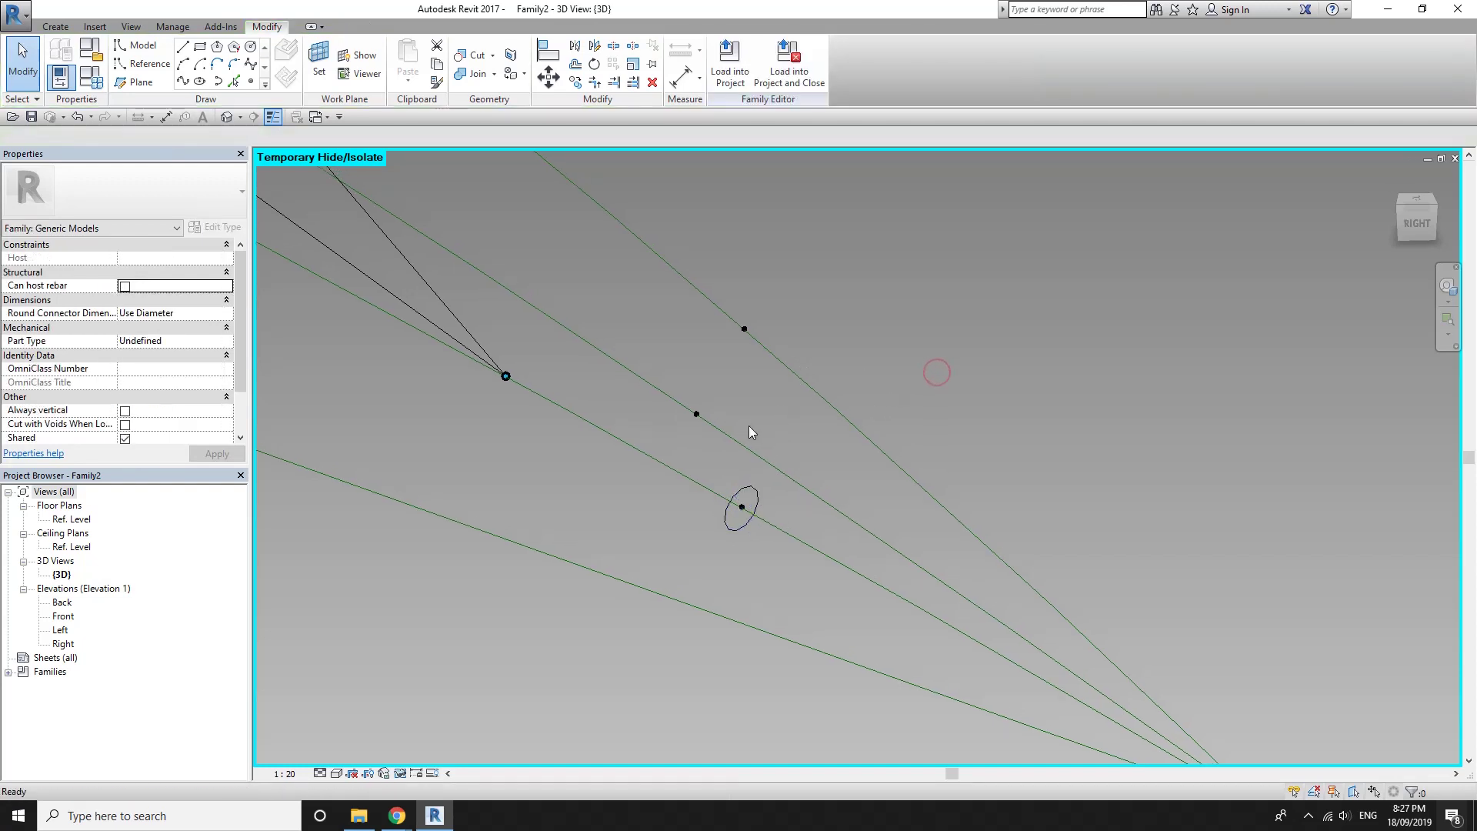
pyautogui.press('Escape')
pyautogui.click(754, 502)
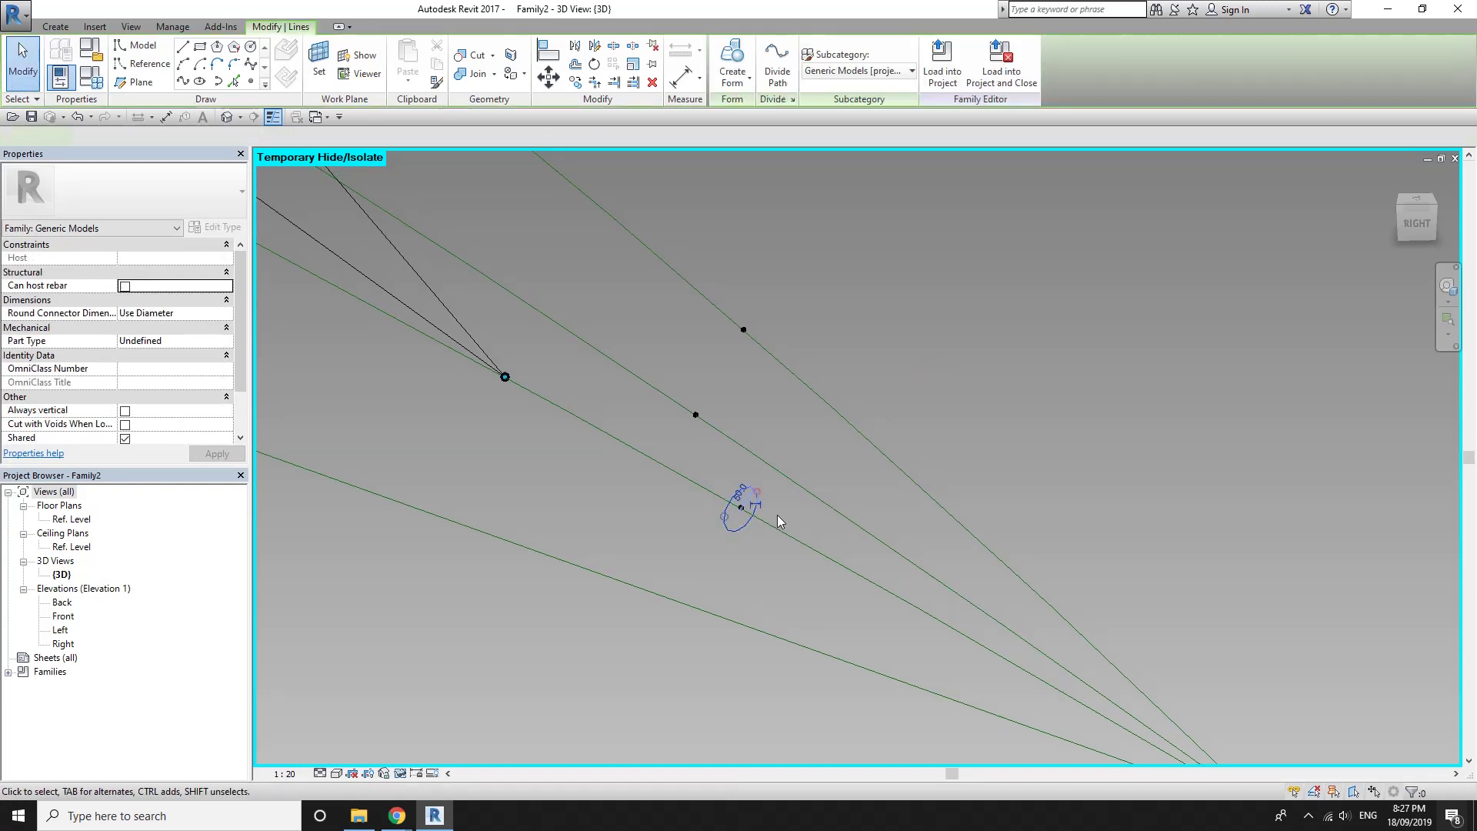
pyautogui.keyDown('ctrl'); pyautogui.click(800, 536); pyautogui.keyUp('ctrl')
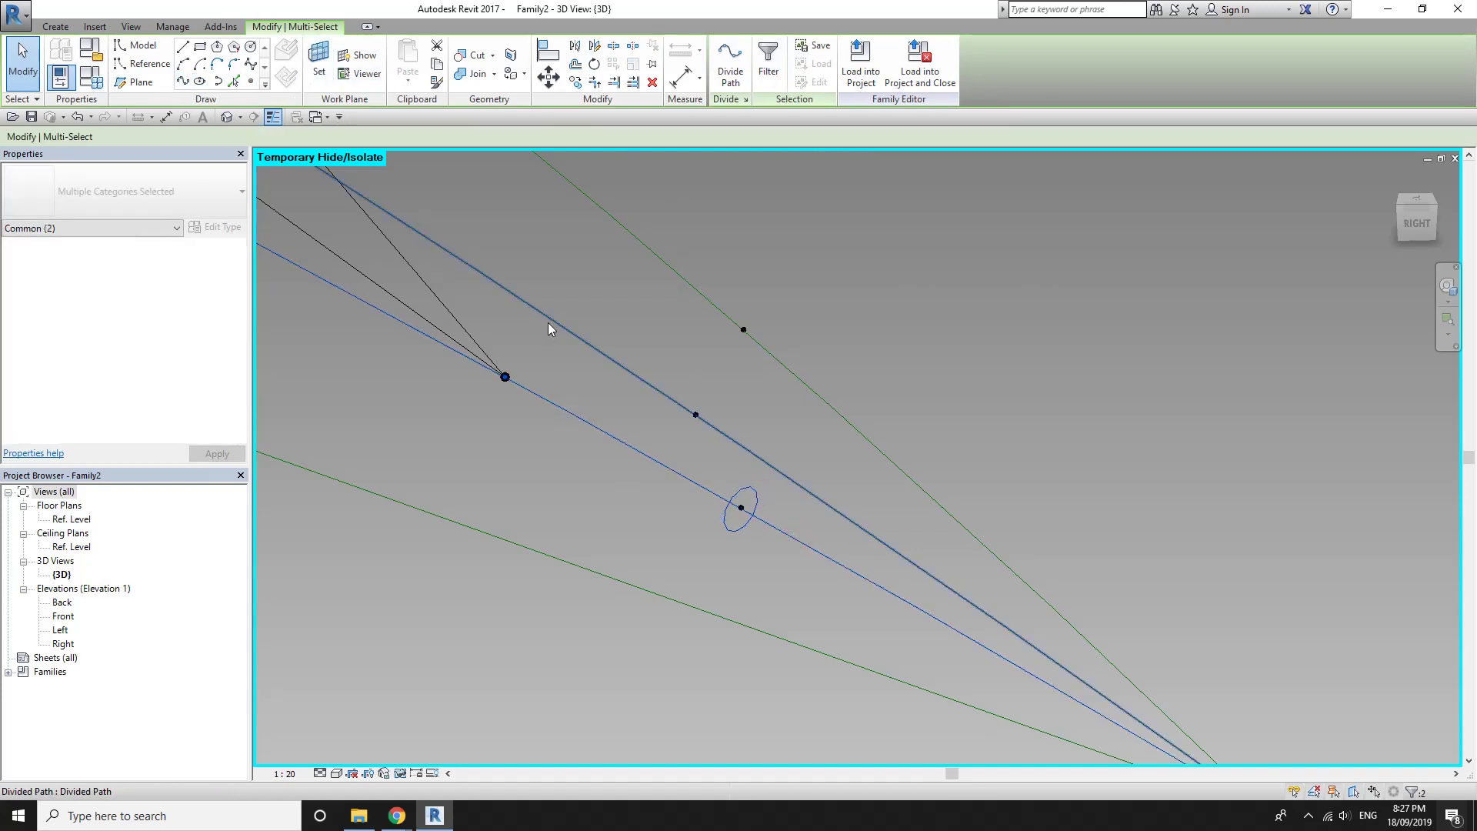
# Divide the arch lines into points with Divide Path
pyautogui.scroll(-4, 548, 321)
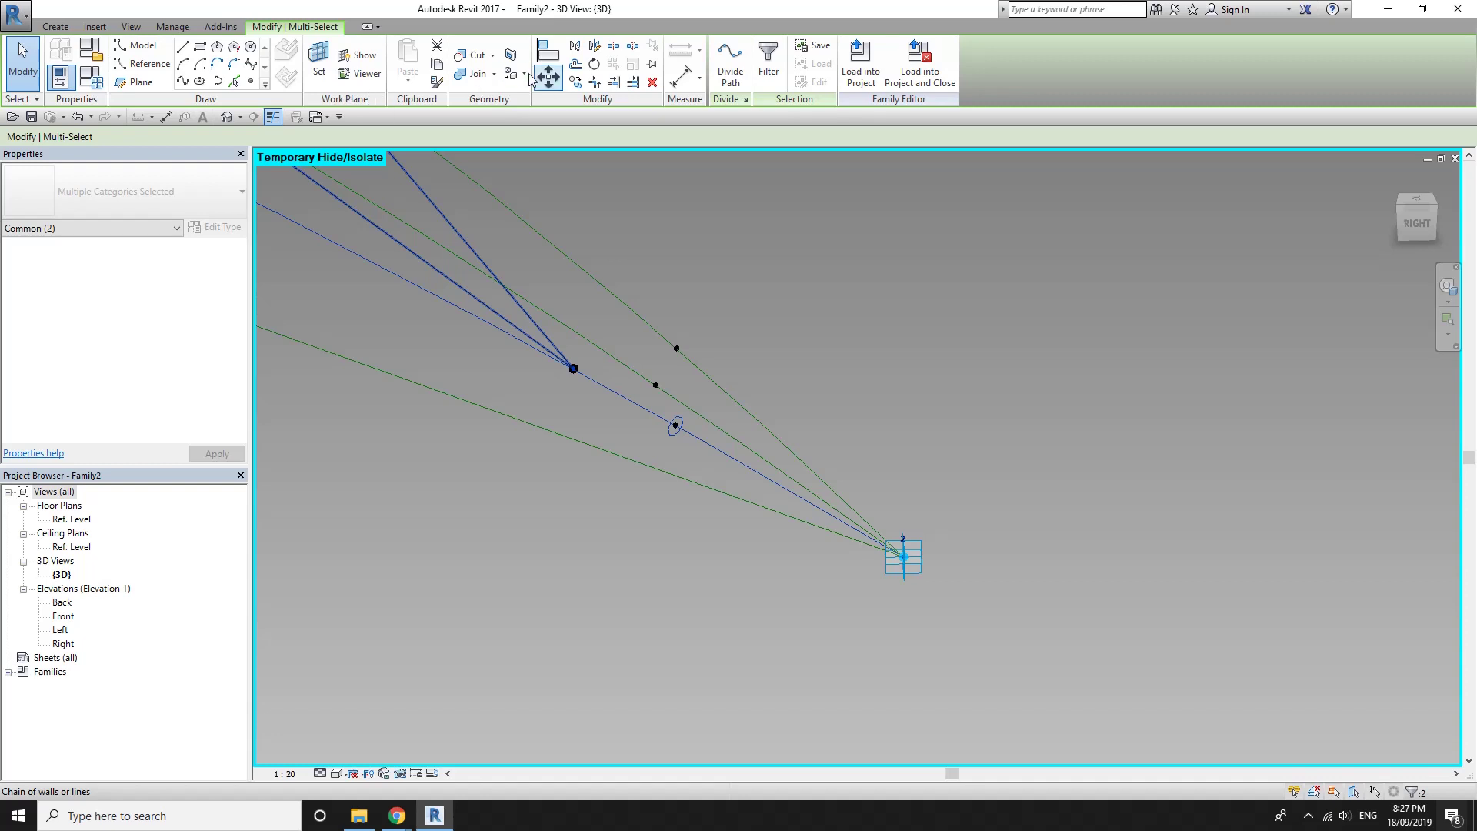
pyautogui.click(735, 70)
pyautogui.click(704, 442)
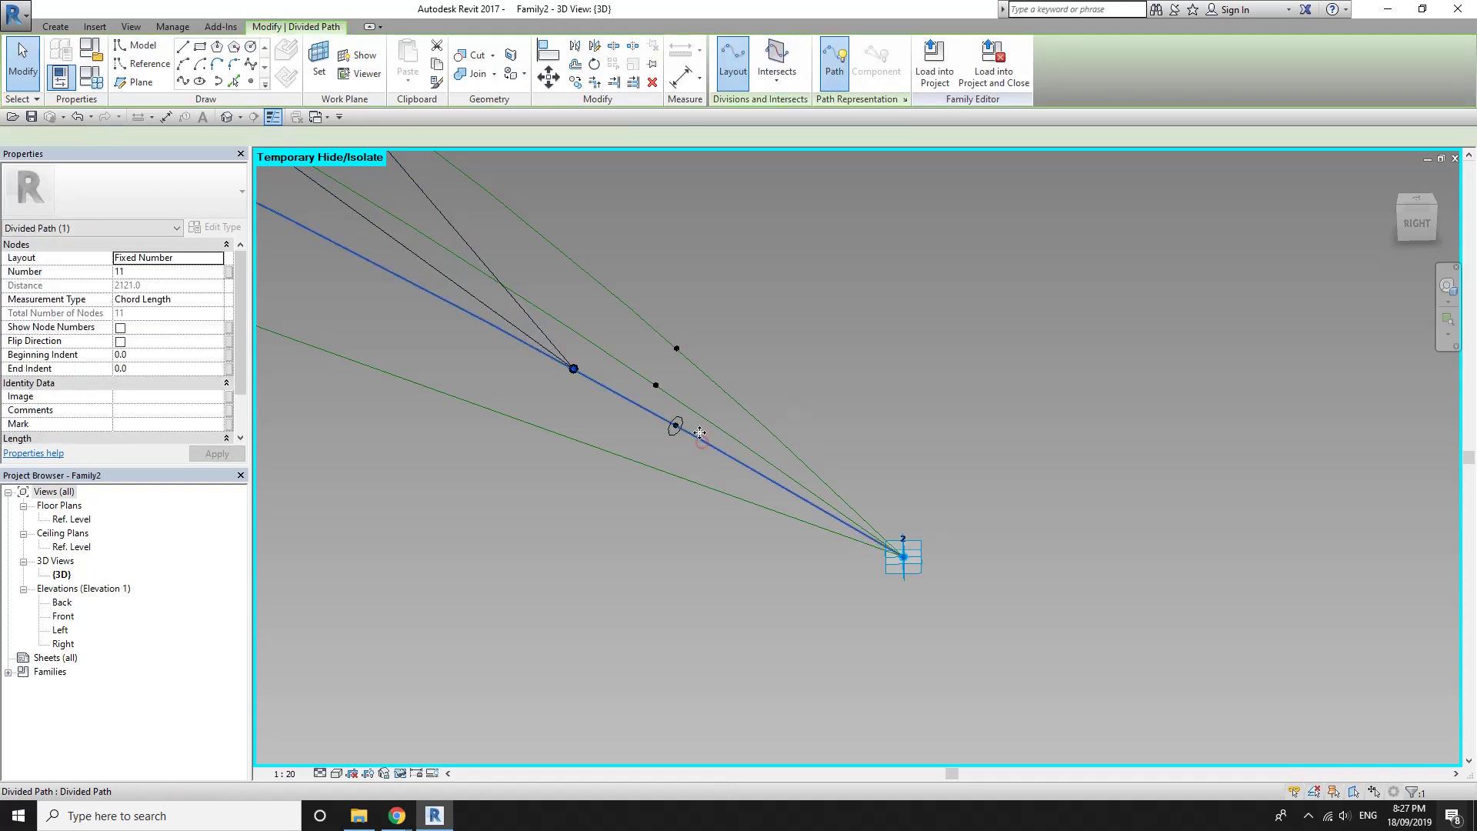
pyautogui.keyDown('ctrl'); pyautogui.click(690, 408); pyautogui.keyUp('ctrl')
pyautogui.keyDown('ctrl'); pyautogui.click(647, 316); pyautogui.keyUp('ctrl')
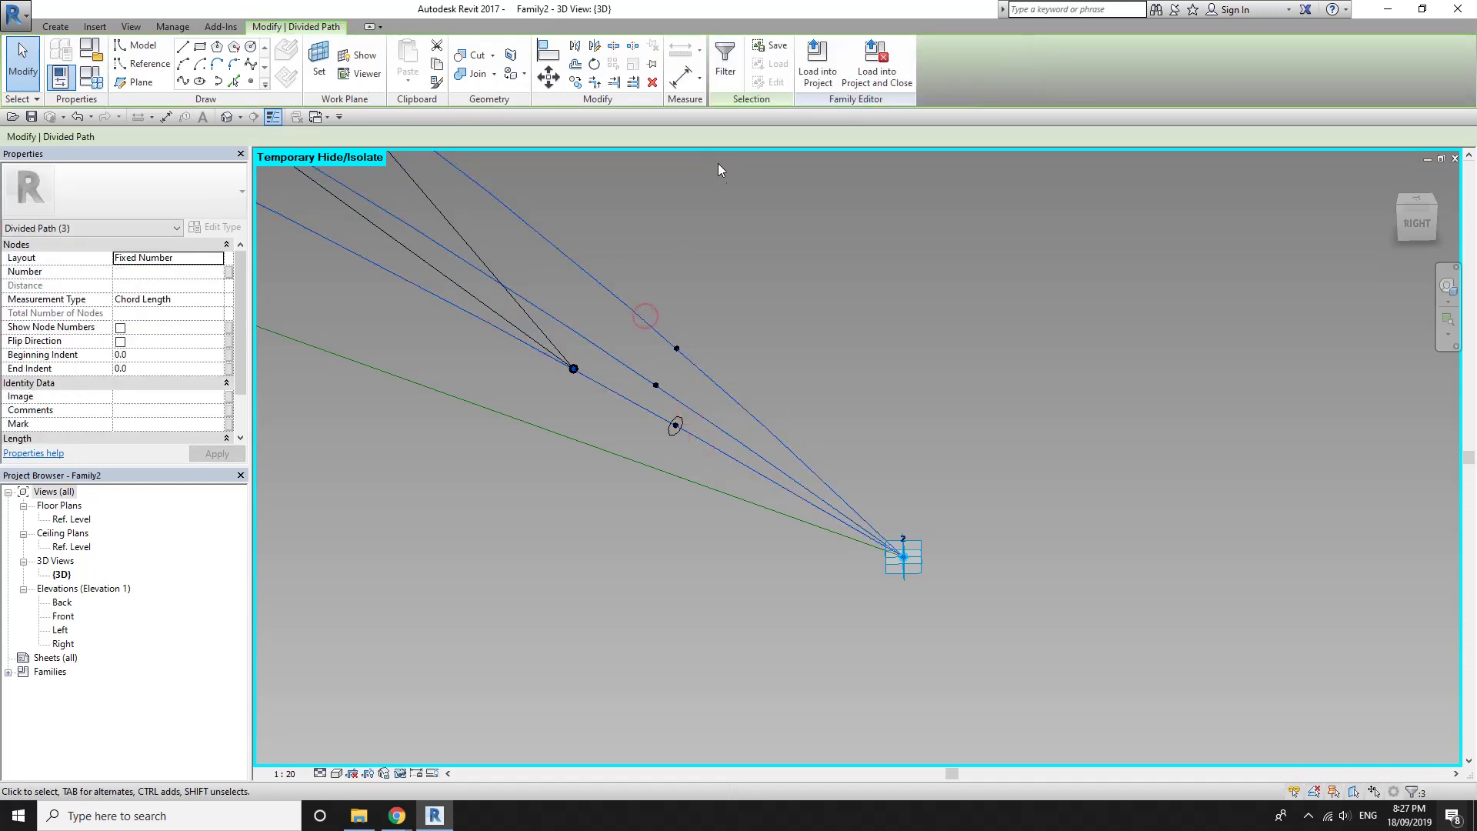
pyautogui.click(713, 213)
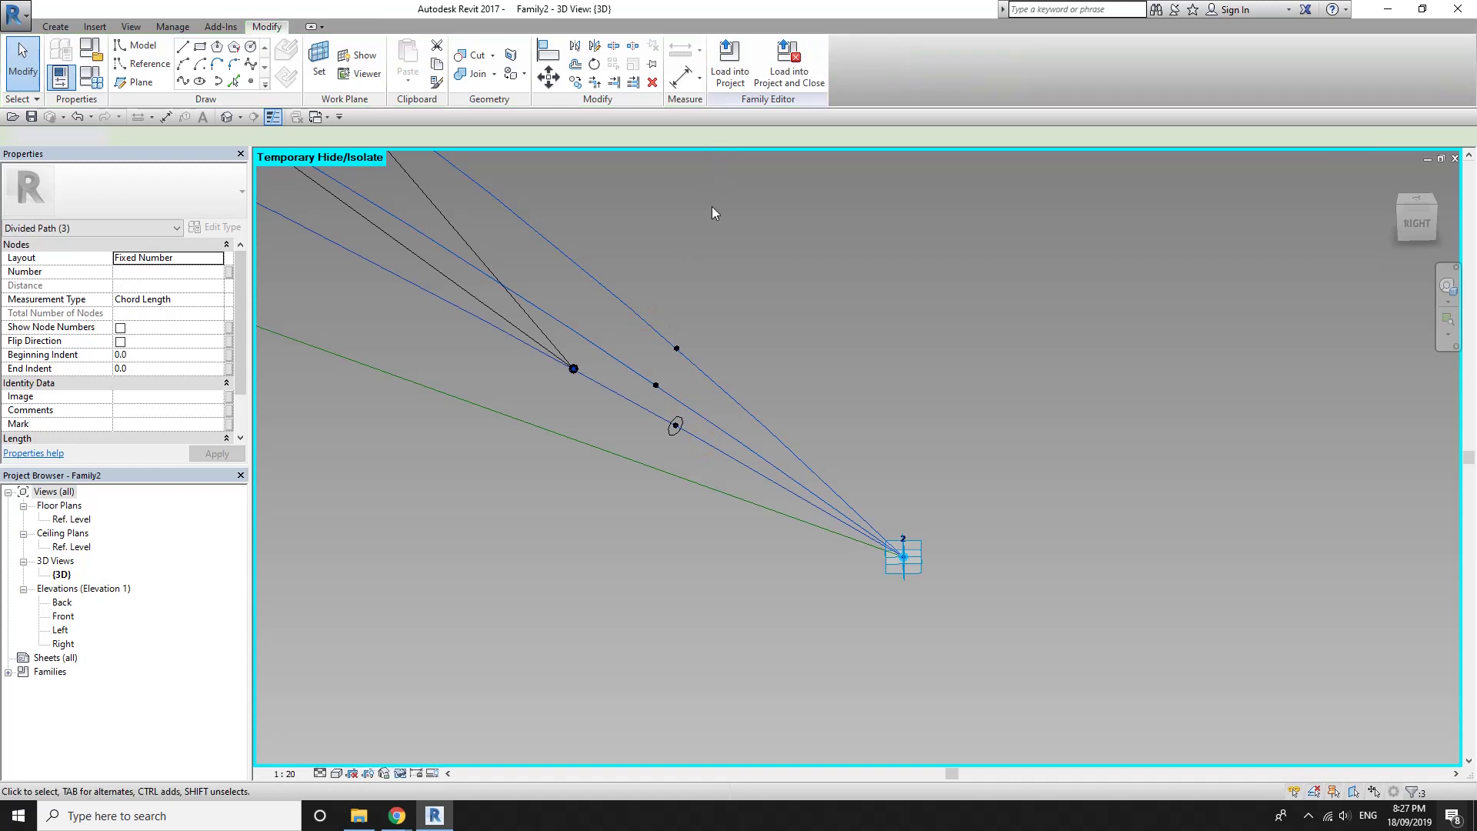
# Sweep the circle along the lower arch line into a solid tube
pyautogui.click(708, 448)
pyautogui.keyDown('ctrl'); pyautogui.click(676, 430); pyautogui.keyUp('ctrl')
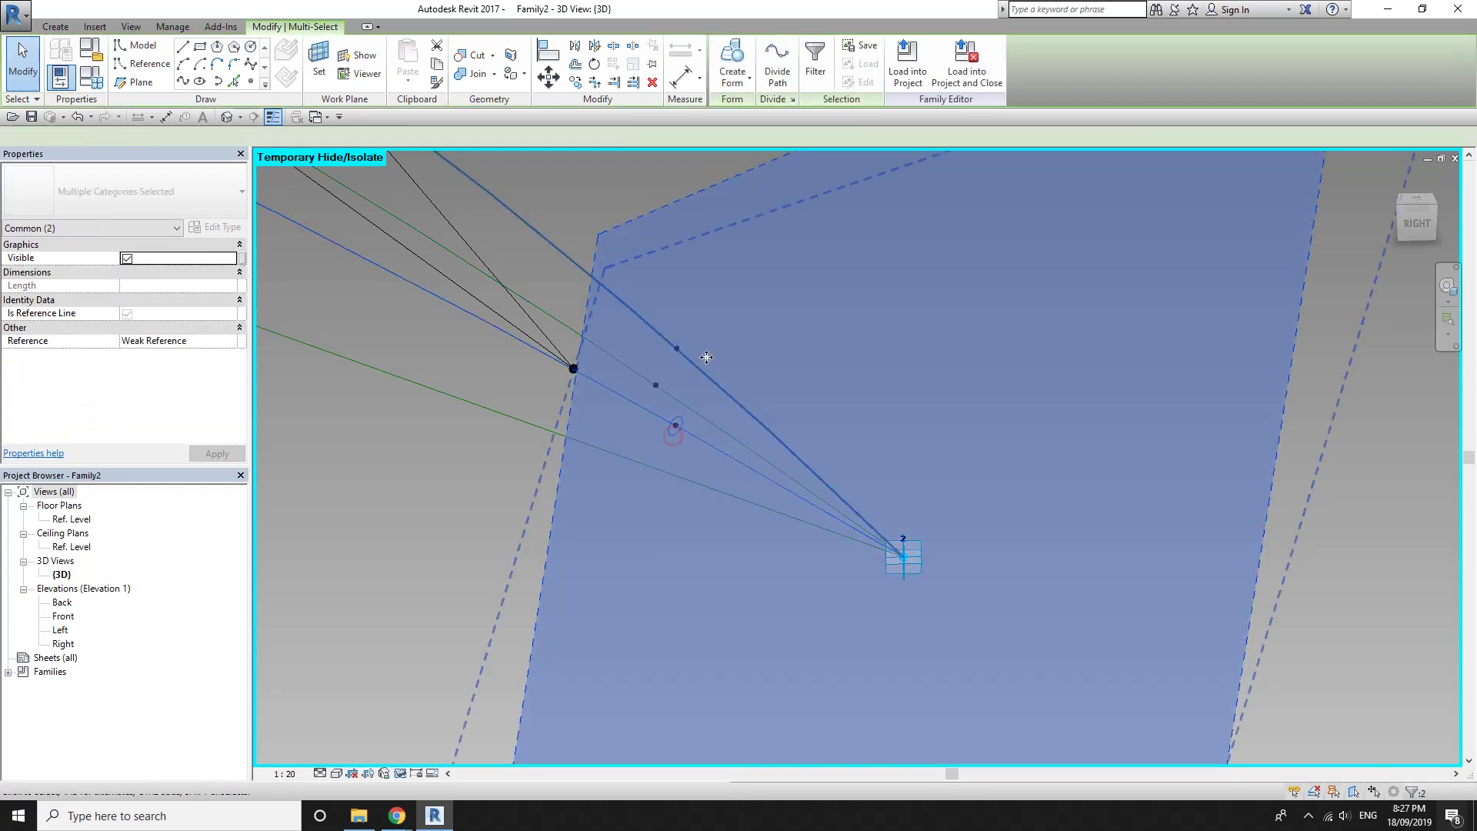
pyautogui.click(741, 77)
pyautogui.moveTo(737, 306)
pyautogui.keyDown('shift'); pyautogui.mouseDown(button='middle')
pyautogui.moveTo(686, 354)
pyautogui.moveTo(784, 426)
pyautogui.moveTo(804, 414)
pyautogui.mouseUp(button='middle'); pyautogui.keyUp('shift')
pyautogui.scroll(2, 727, 390)
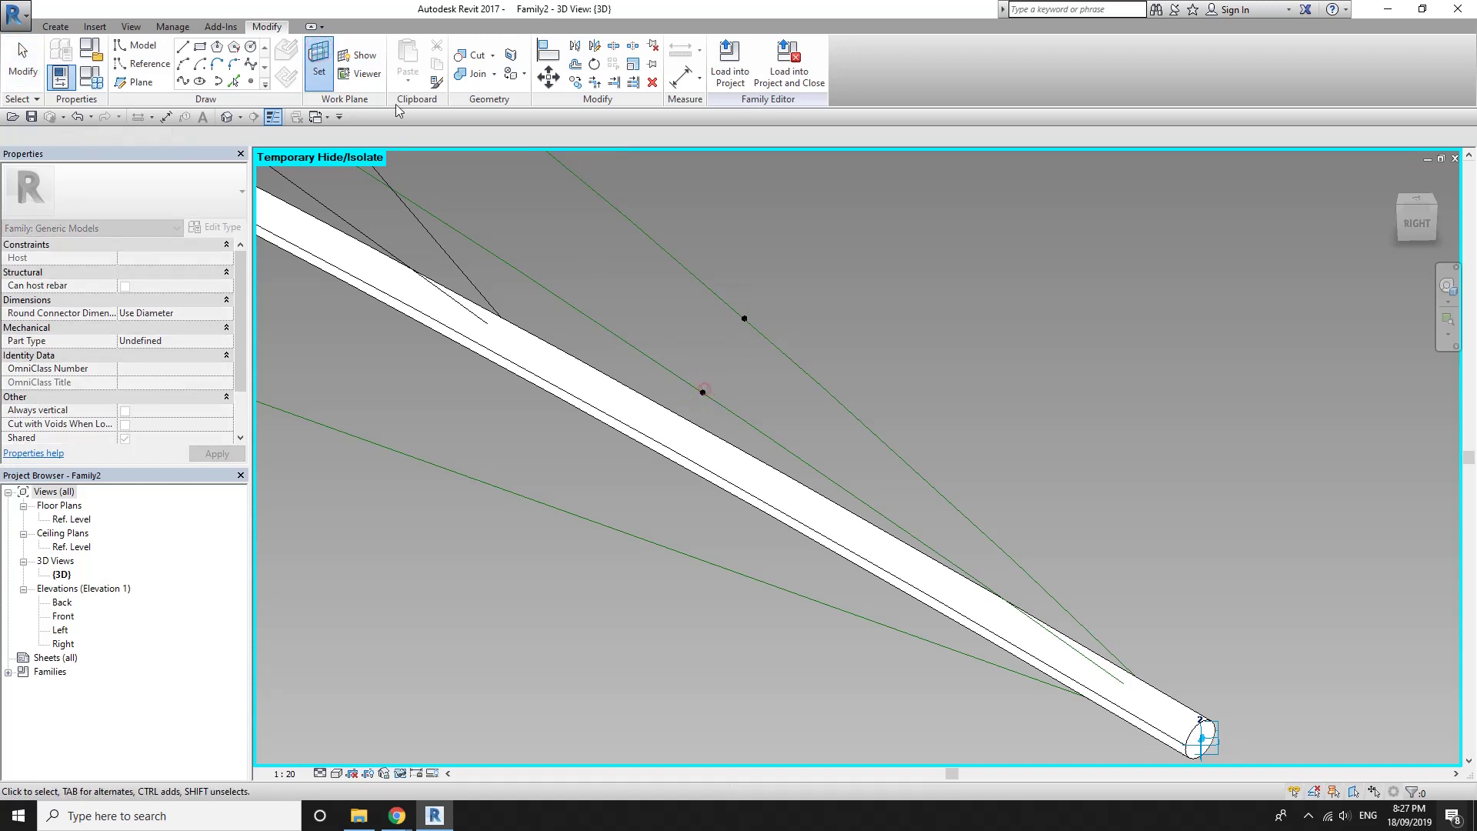
# Draw a circle on the middle chord's point and sweep it along the middle arch into a tube
pyautogui.click(254, 48)
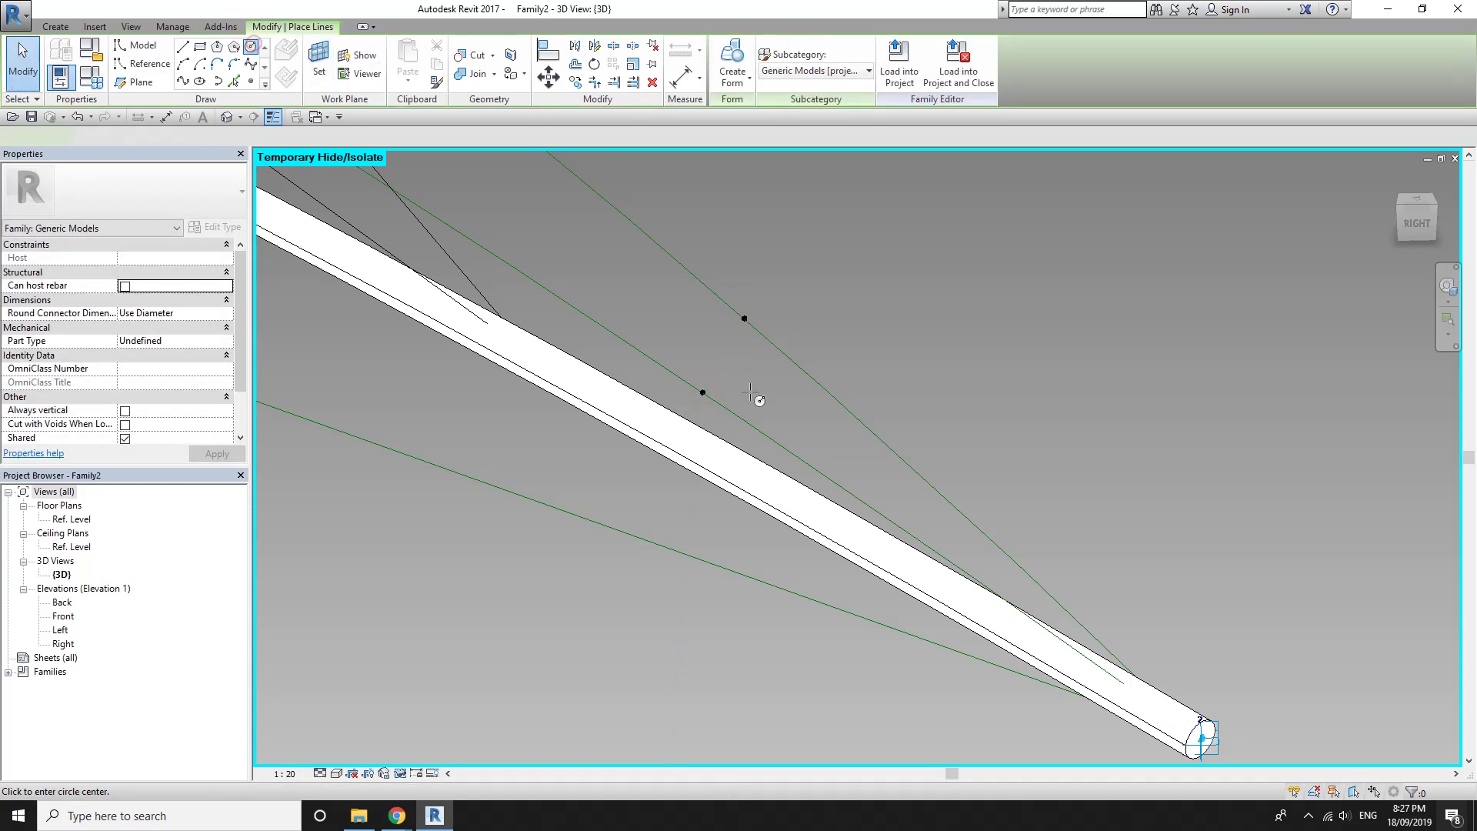
pyautogui.click(702, 393)
pyautogui.click(728, 371)
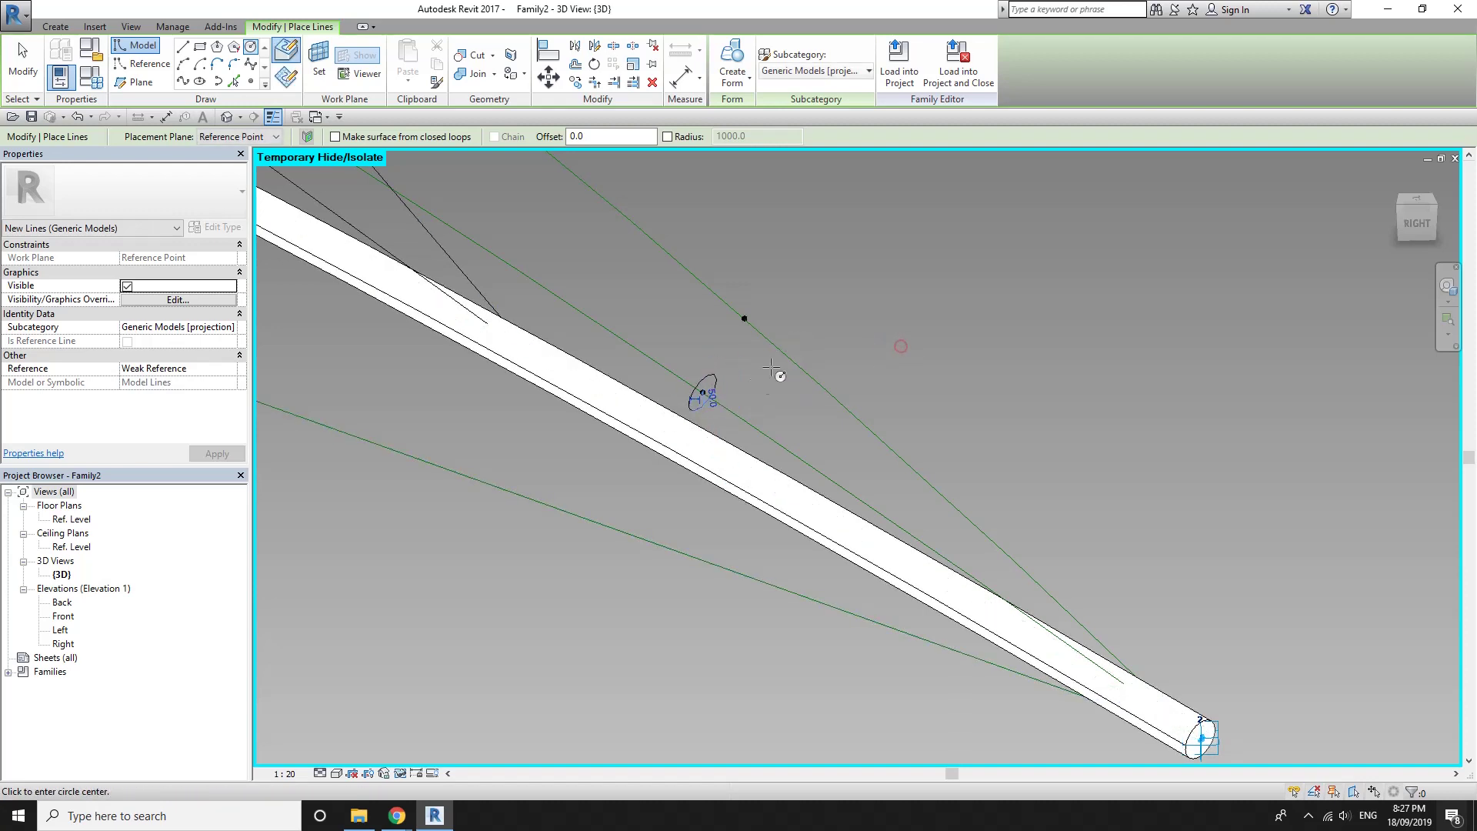
pyautogui.press('Escape')
pyautogui.press('Escape')
pyautogui.click(714, 377)
pyautogui.keyDown('ctrl'); pyautogui.click(741, 409); pyautogui.keyUp('ctrl')
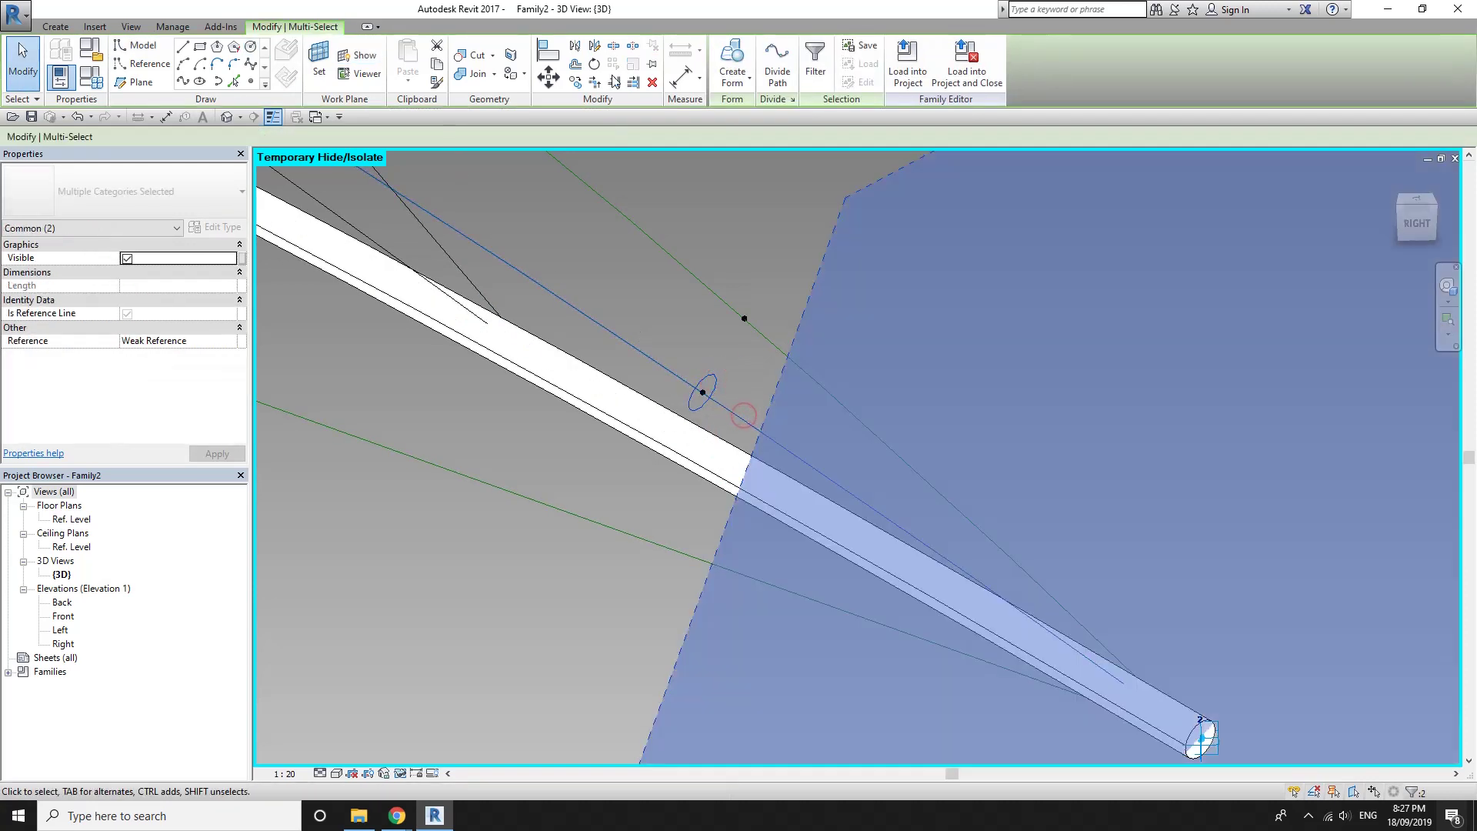
pyautogui.click(731, 52)
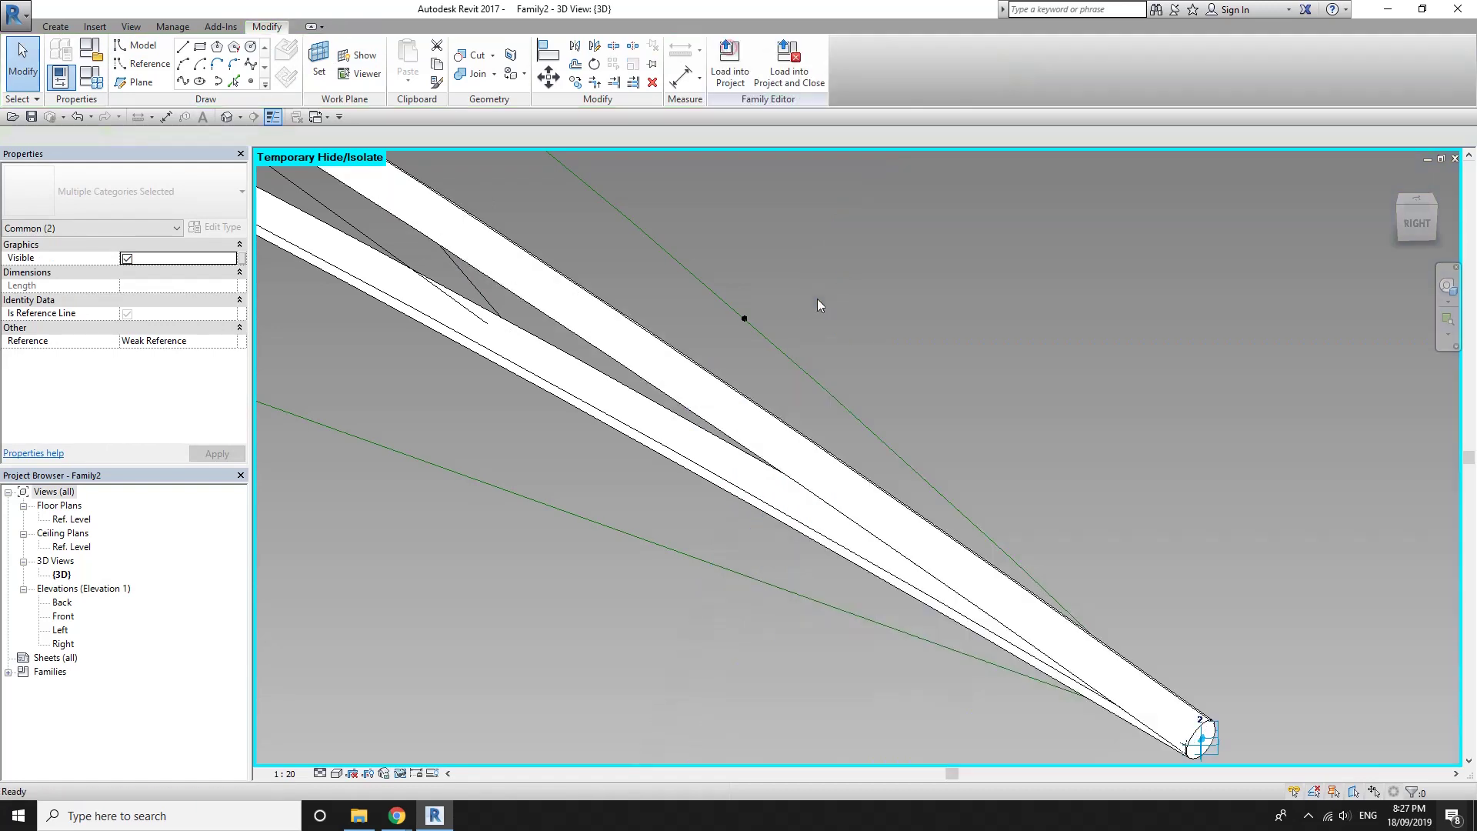
# Draw a circle on the upper chord's point and sweep it along the upper arch into a tube
pyautogui.click(743, 320)
pyautogui.press('l')
pyautogui.press('i')
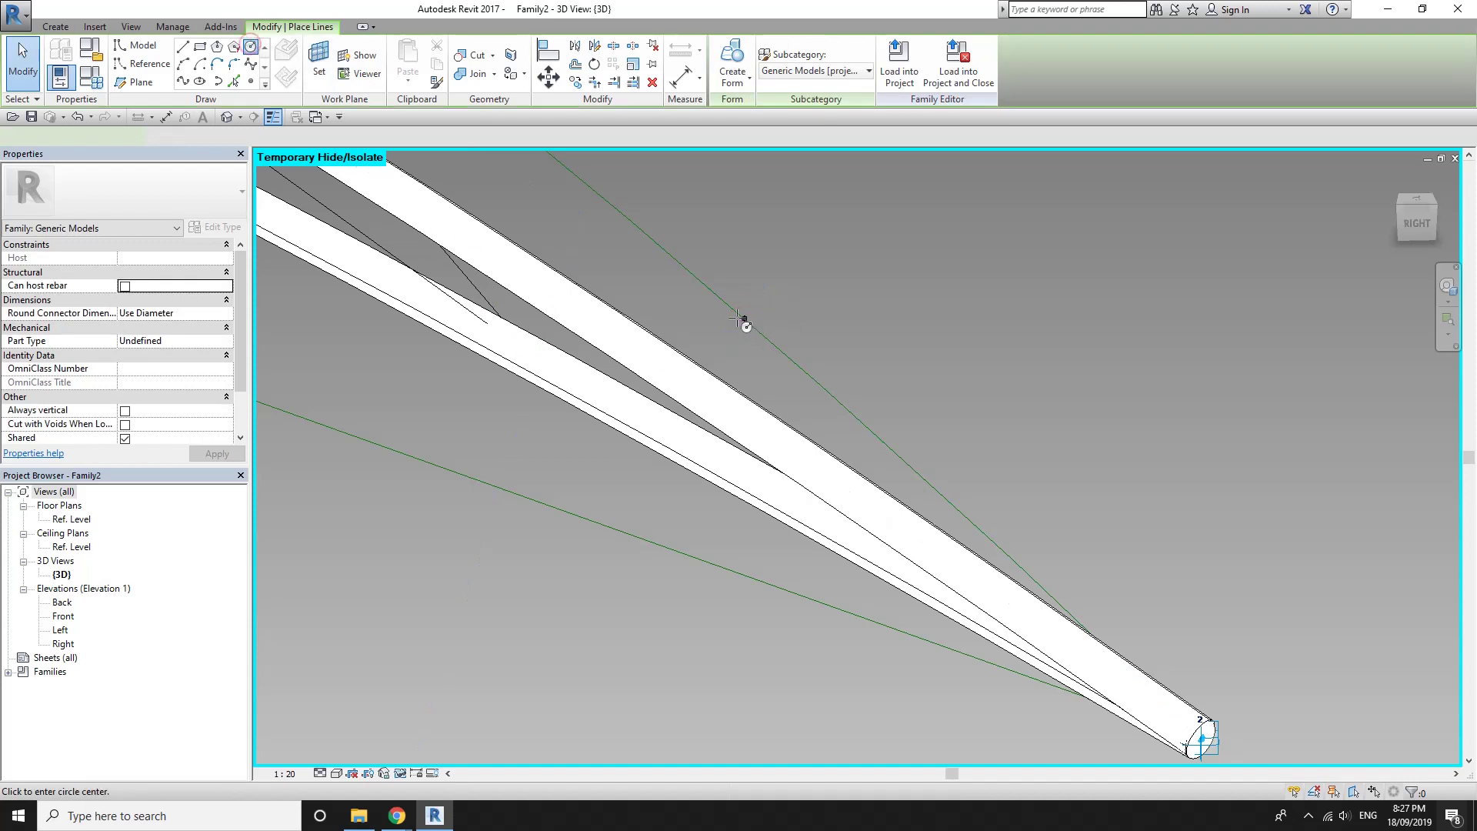
pyautogui.click(743, 317)
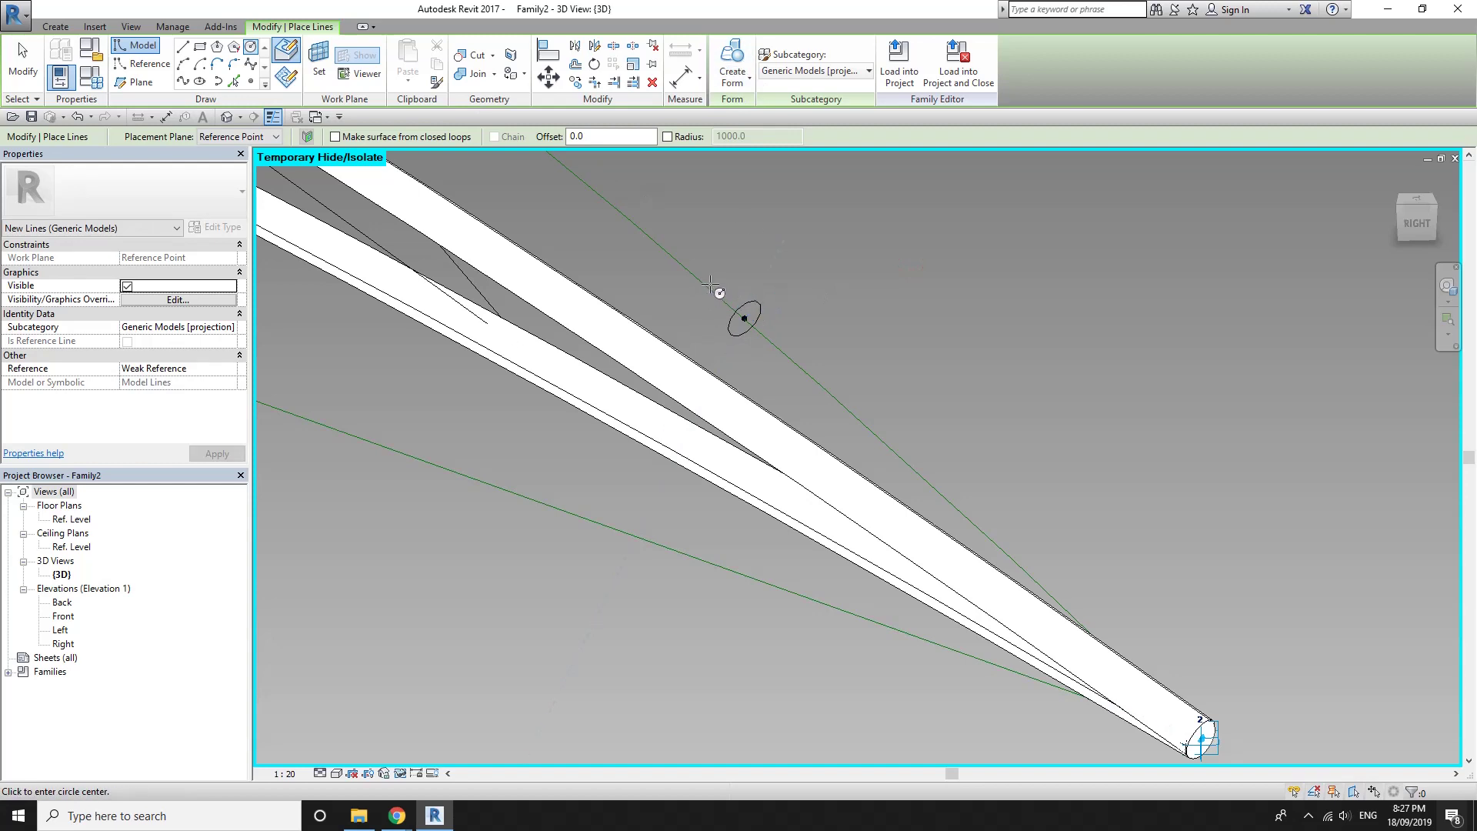
pyautogui.press('Escape')
pyautogui.press('Escape')
pyautogui.click(756, 302)
pyautogui.keyDown('ctrl'); pyautogui.click(714, 290); pyautogui.keyUp('ctrl')
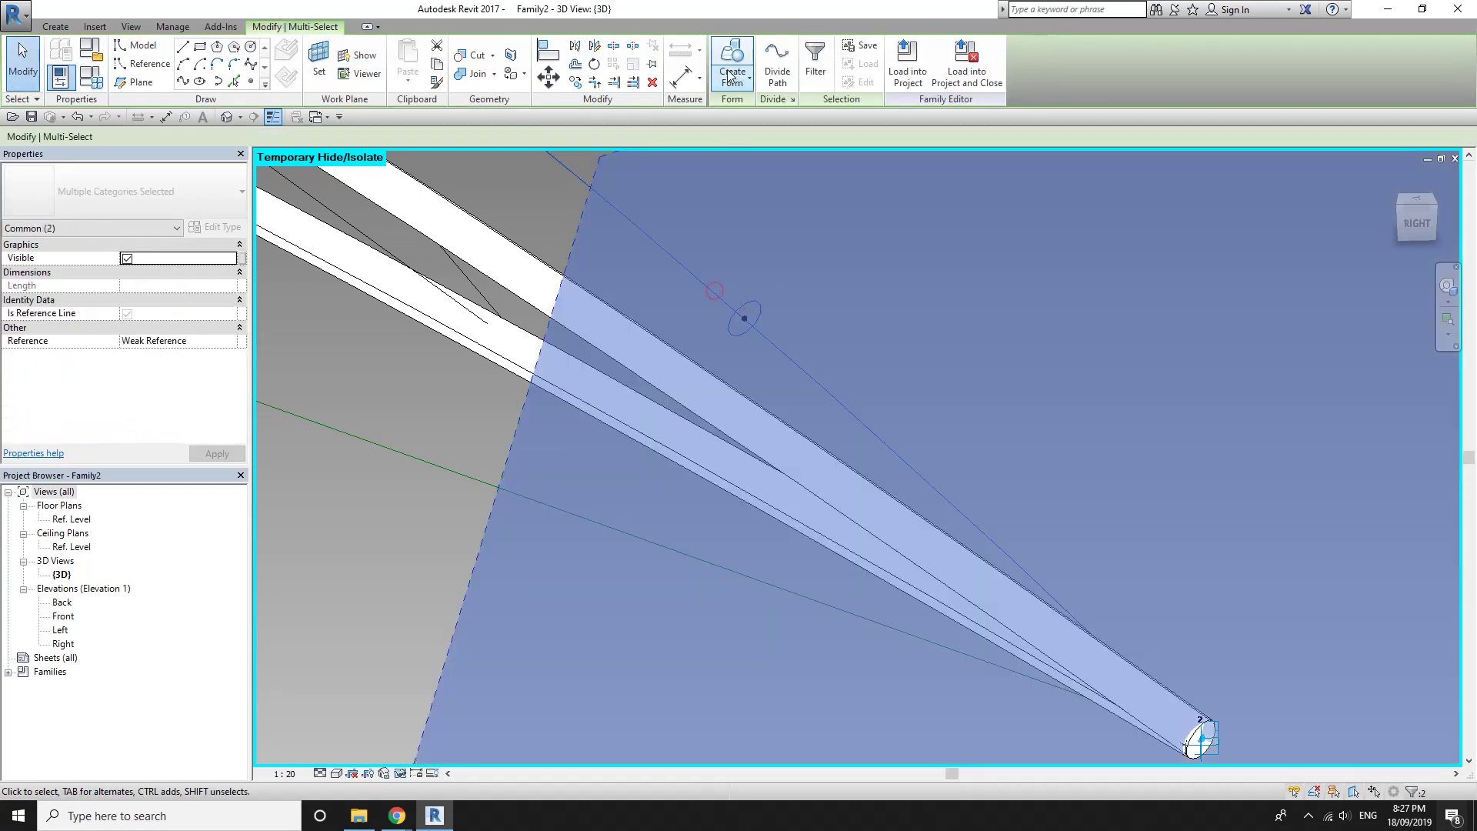
pyautogui.click(731, 74)
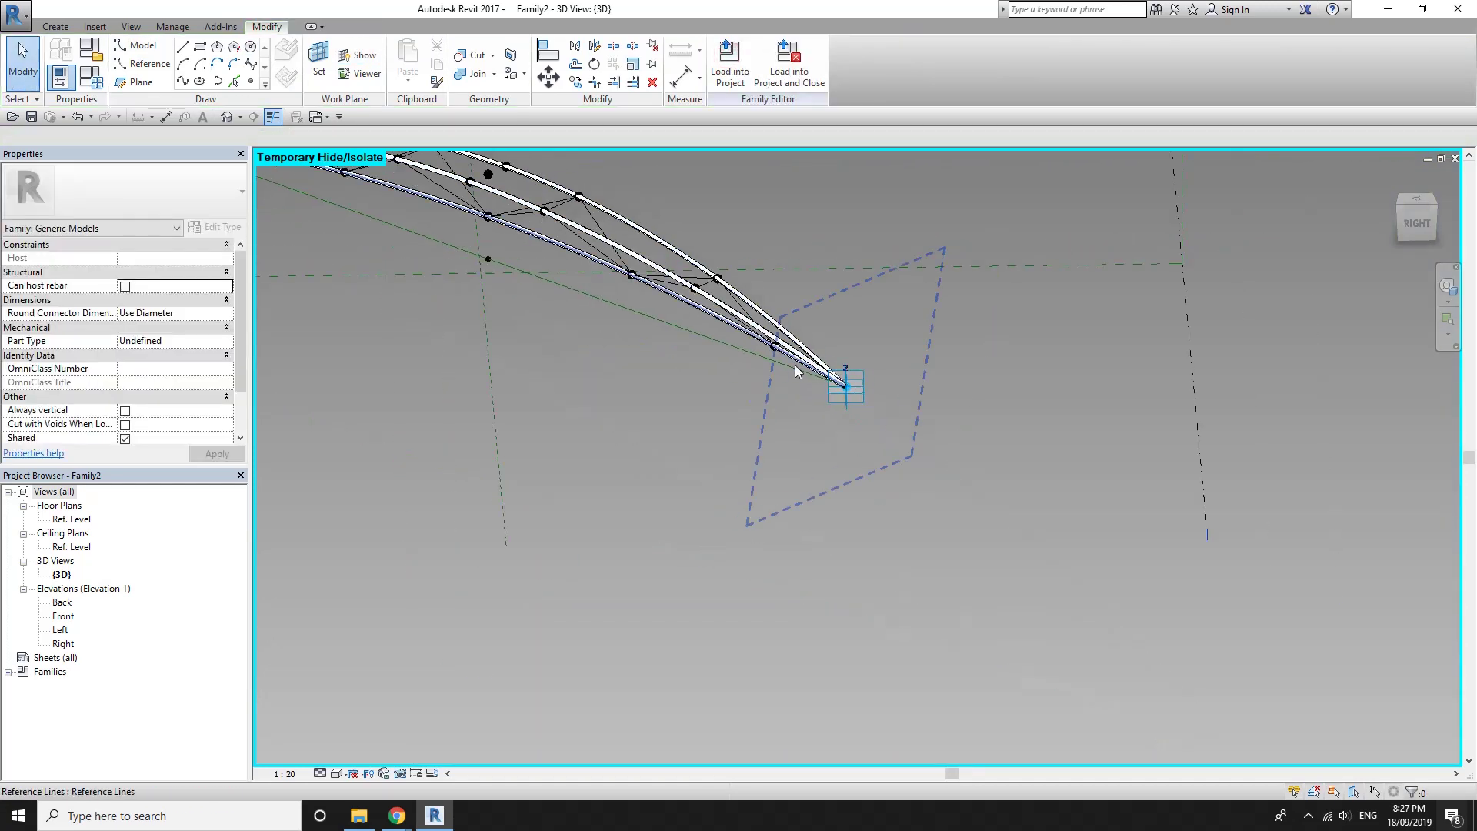
# Make the web line's reference point the work plane and draw a radius-40 circle on it
pyautogui.moveTo(797, 372)
pyautogui.keyDown('shift'); pyautogui.mouseDown(button='middle')
pyautogui.moveTo(643, 302)
pyautogui.moveTo(718, 342)
pyautogui.mouseUp(button='middle'); pyautogui.keyUp('shift')
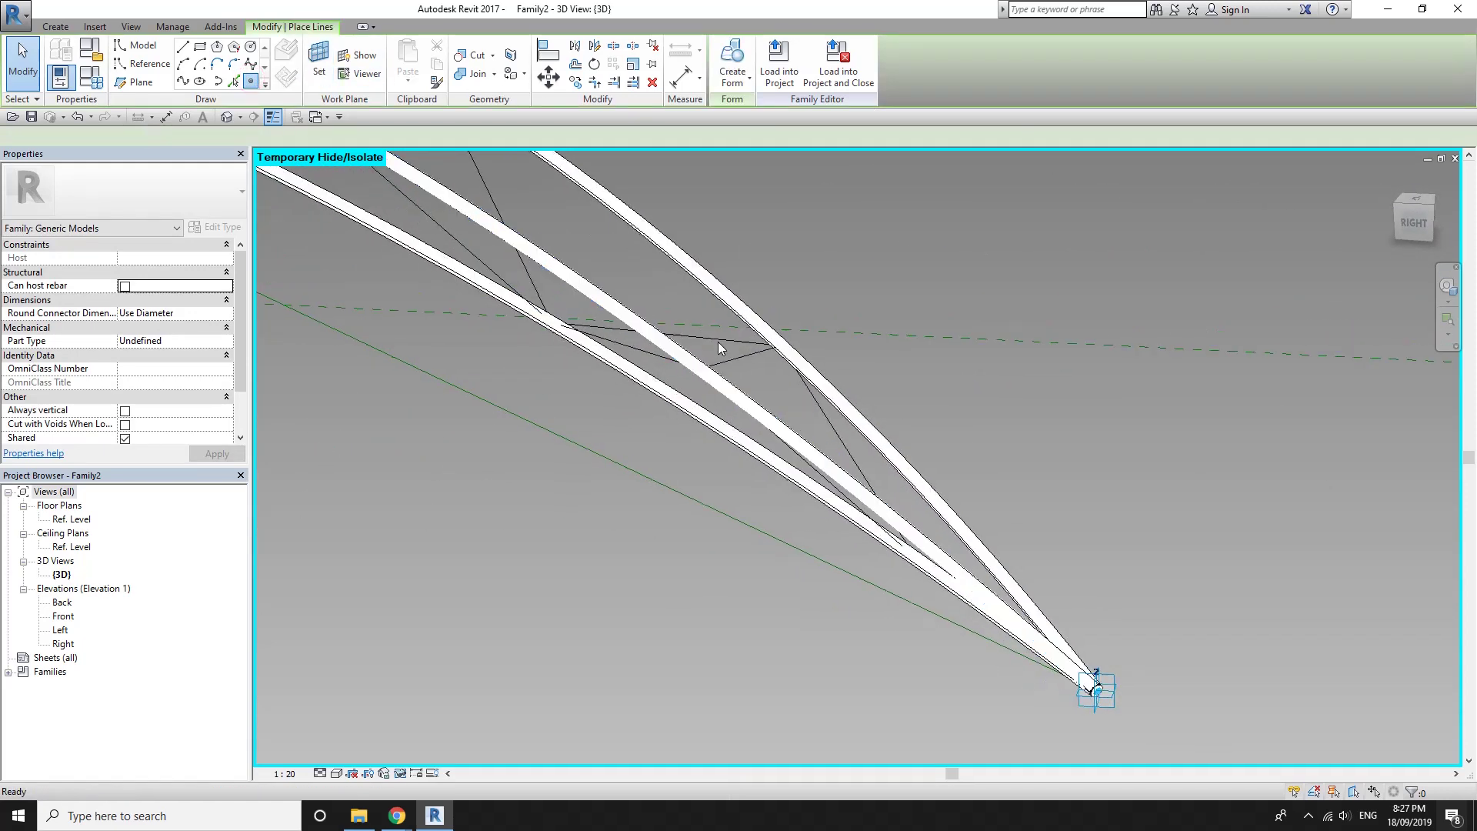
pyautogui.click(253, 81)
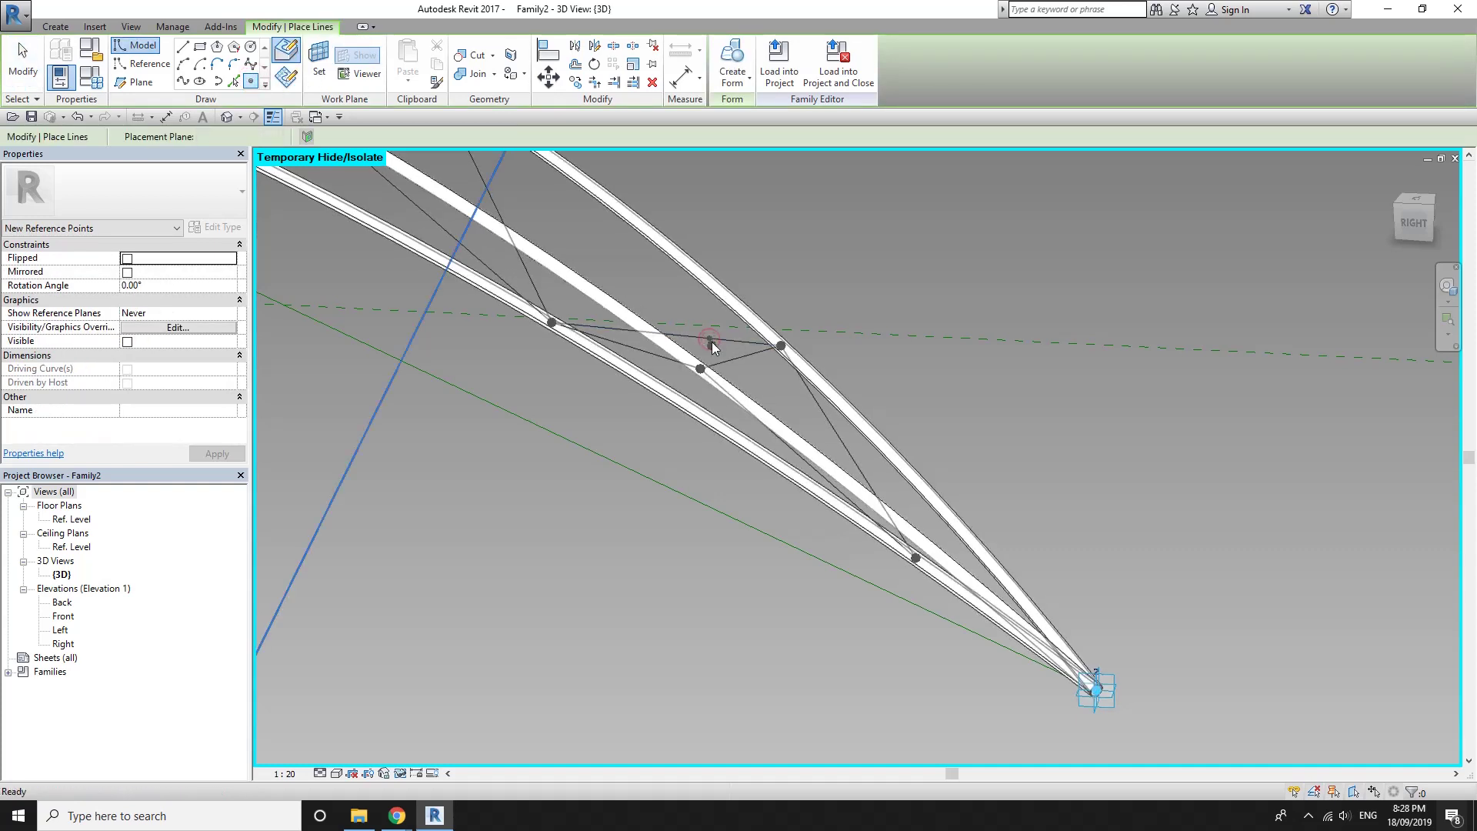
pyautogui.press('Escape')
pyautogui.scroll(2, 713, 342)
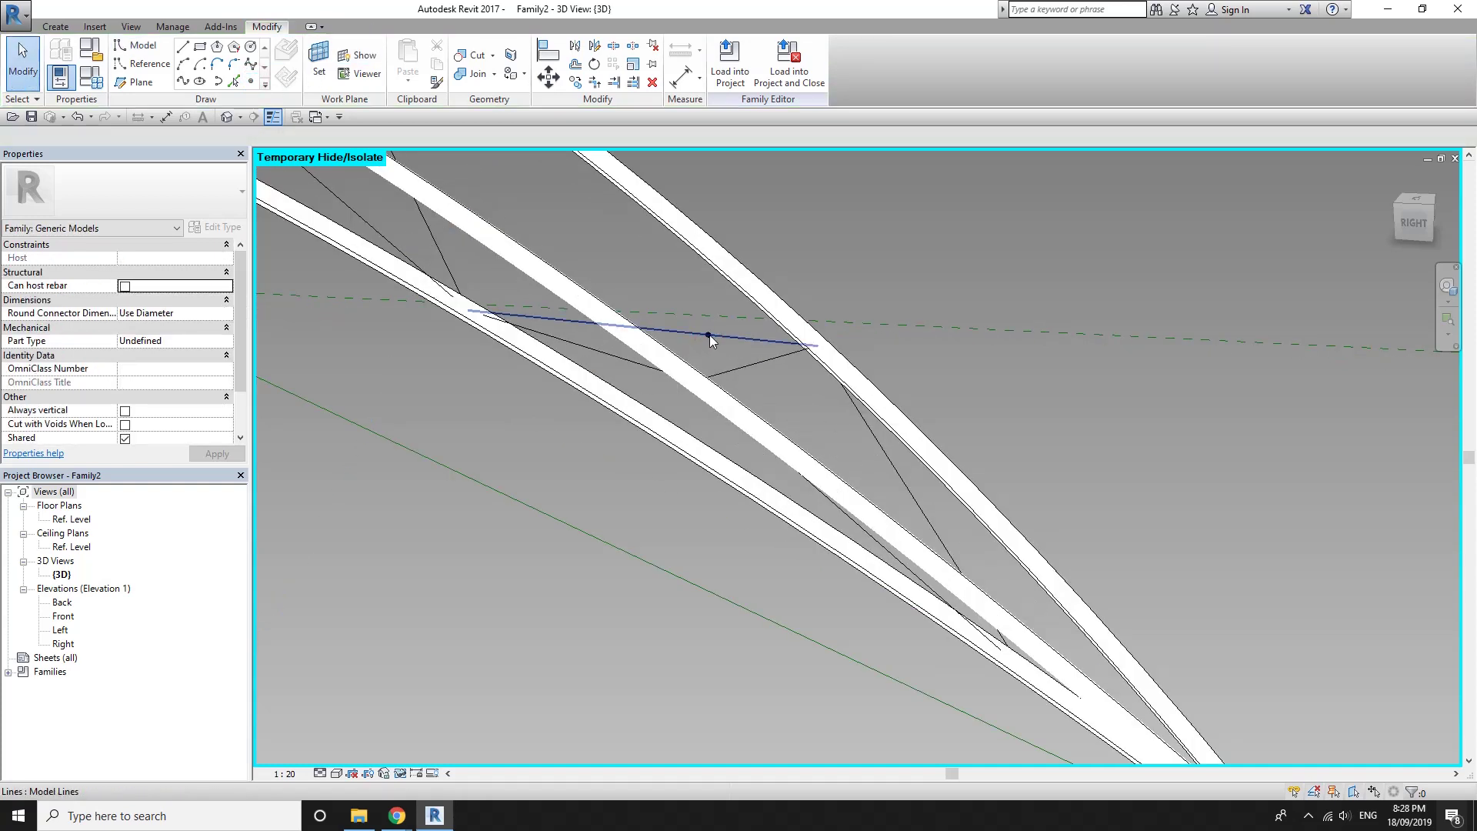
pyautogui.click(320, 57)
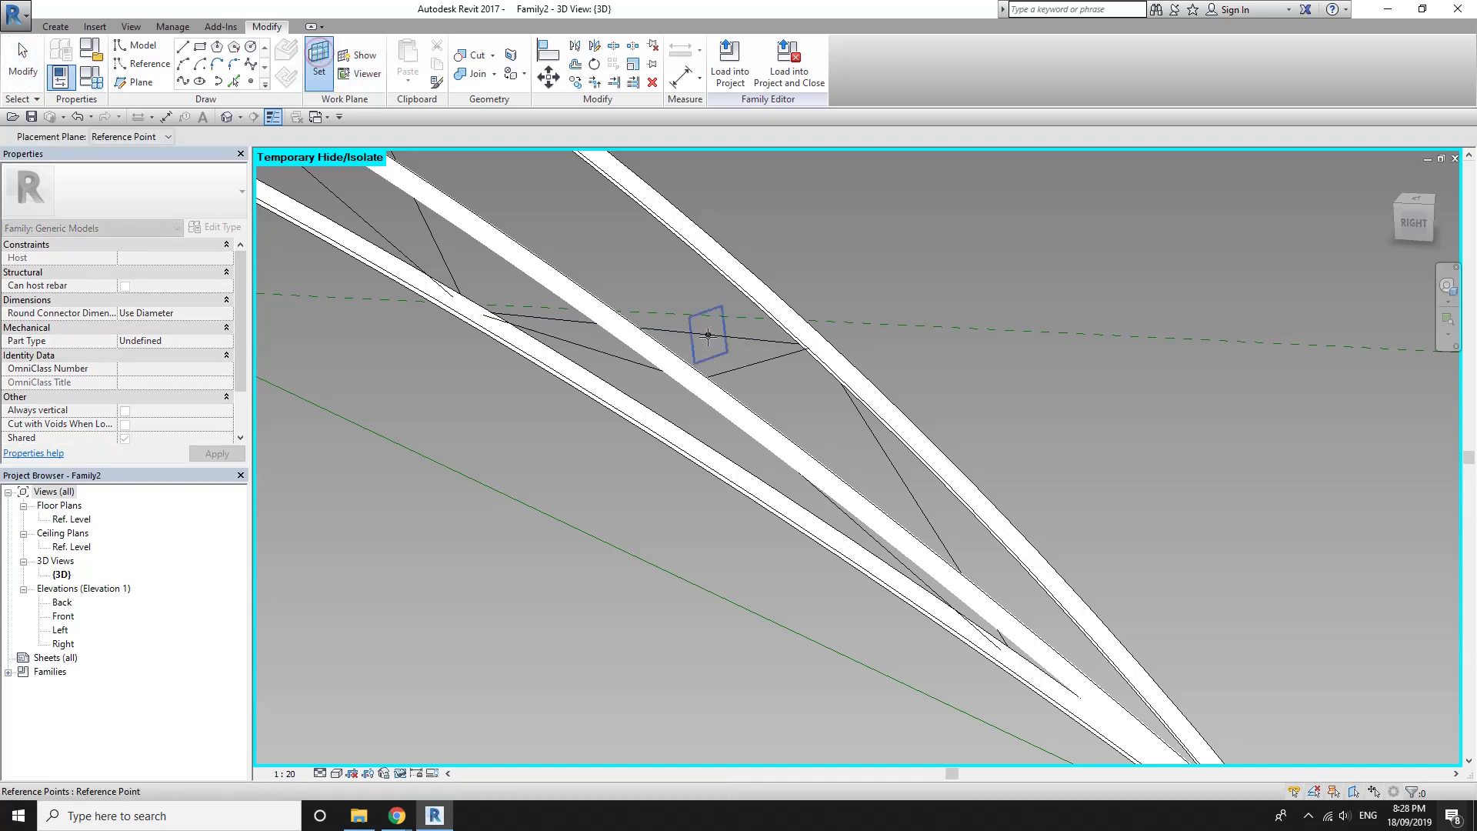
pyautogui.click(255, 50)
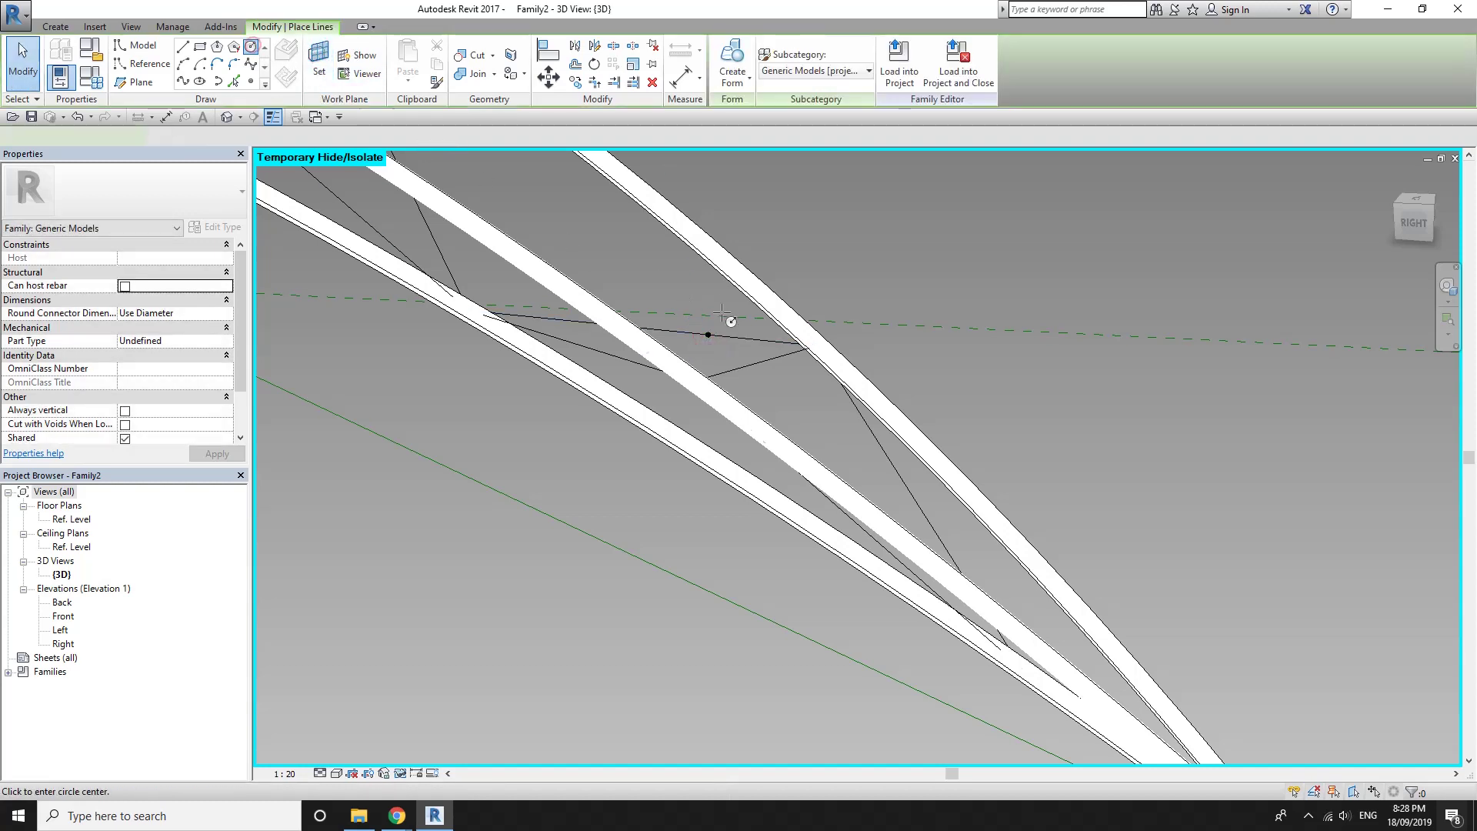
pyautogui.click(708, 335)
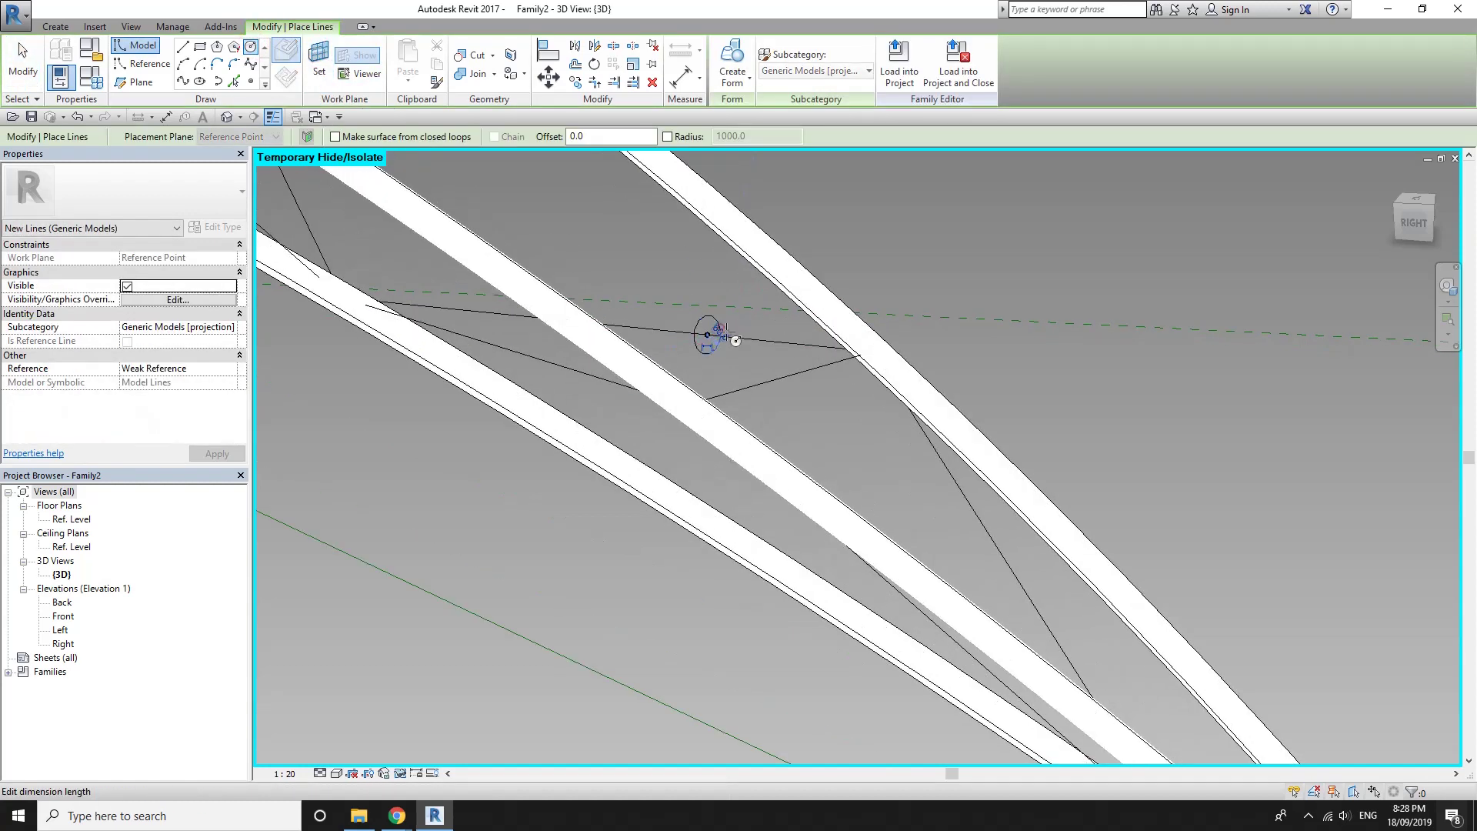
pyautogui.write('40.0')
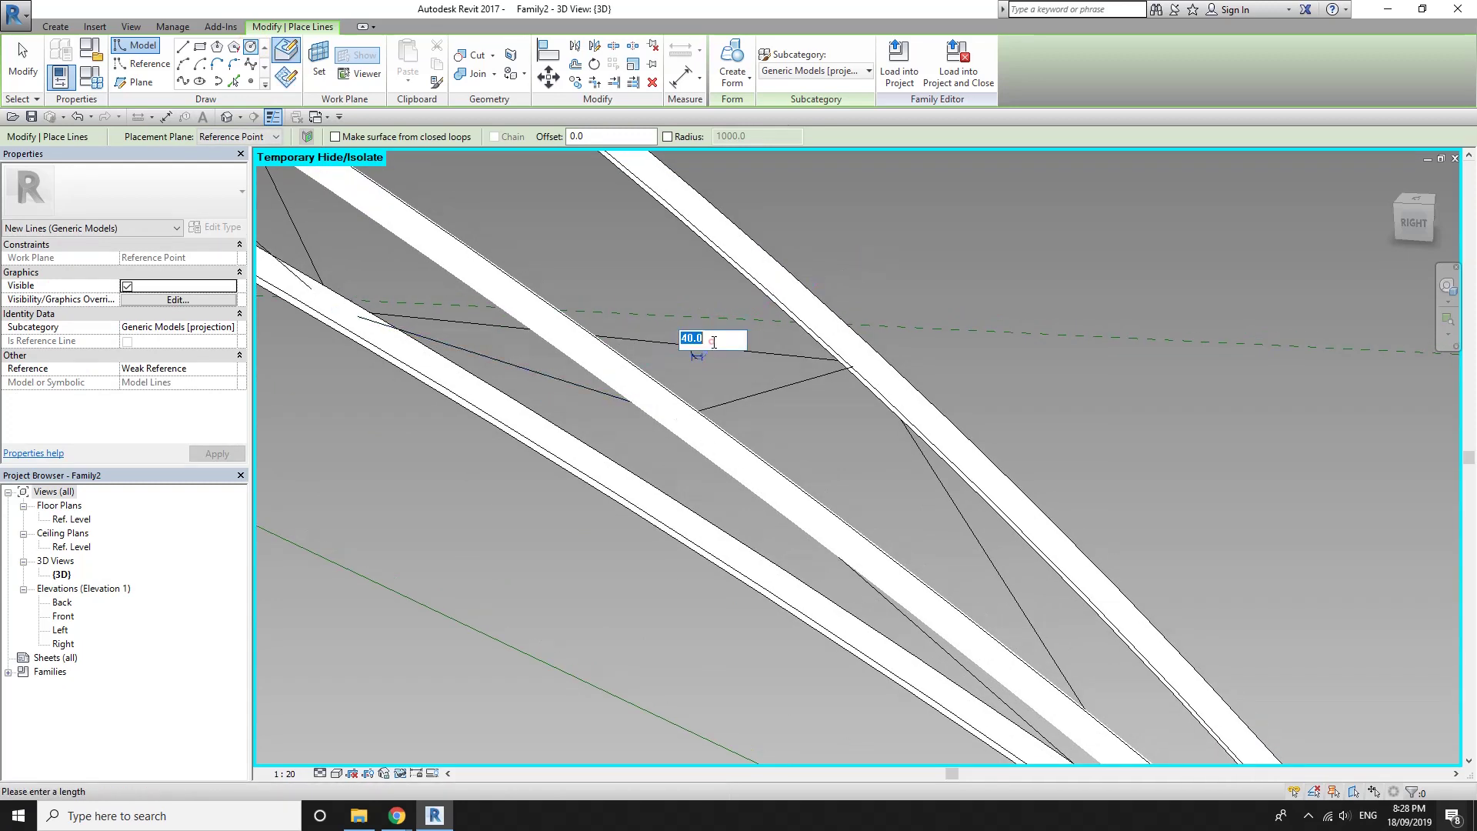
pyautogui.press('Escape')
pyautogui.press('Escape')
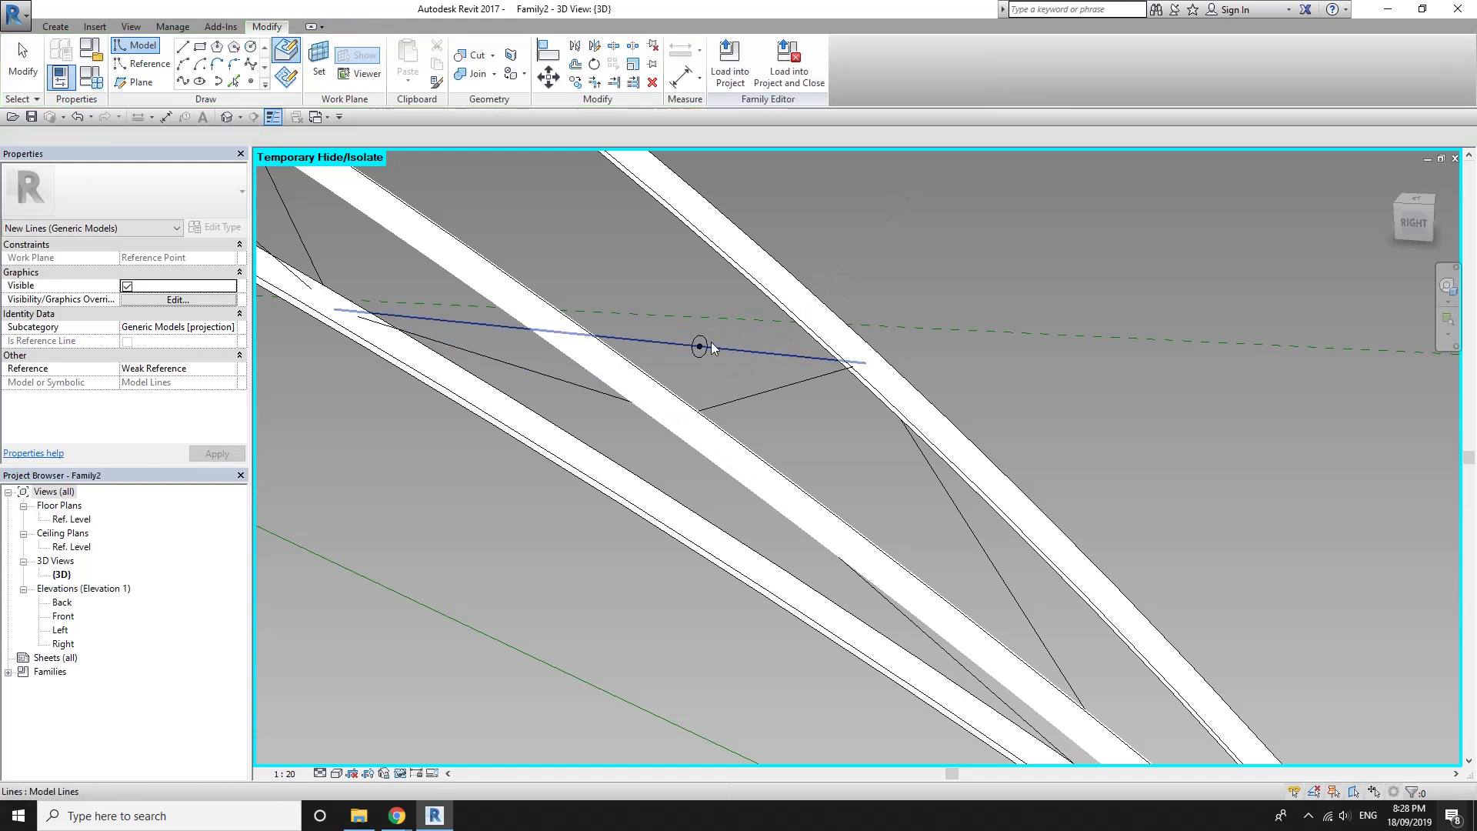
# Select several diagonal web lines along the truss for the sweep
pyautogui.click(759, 353)
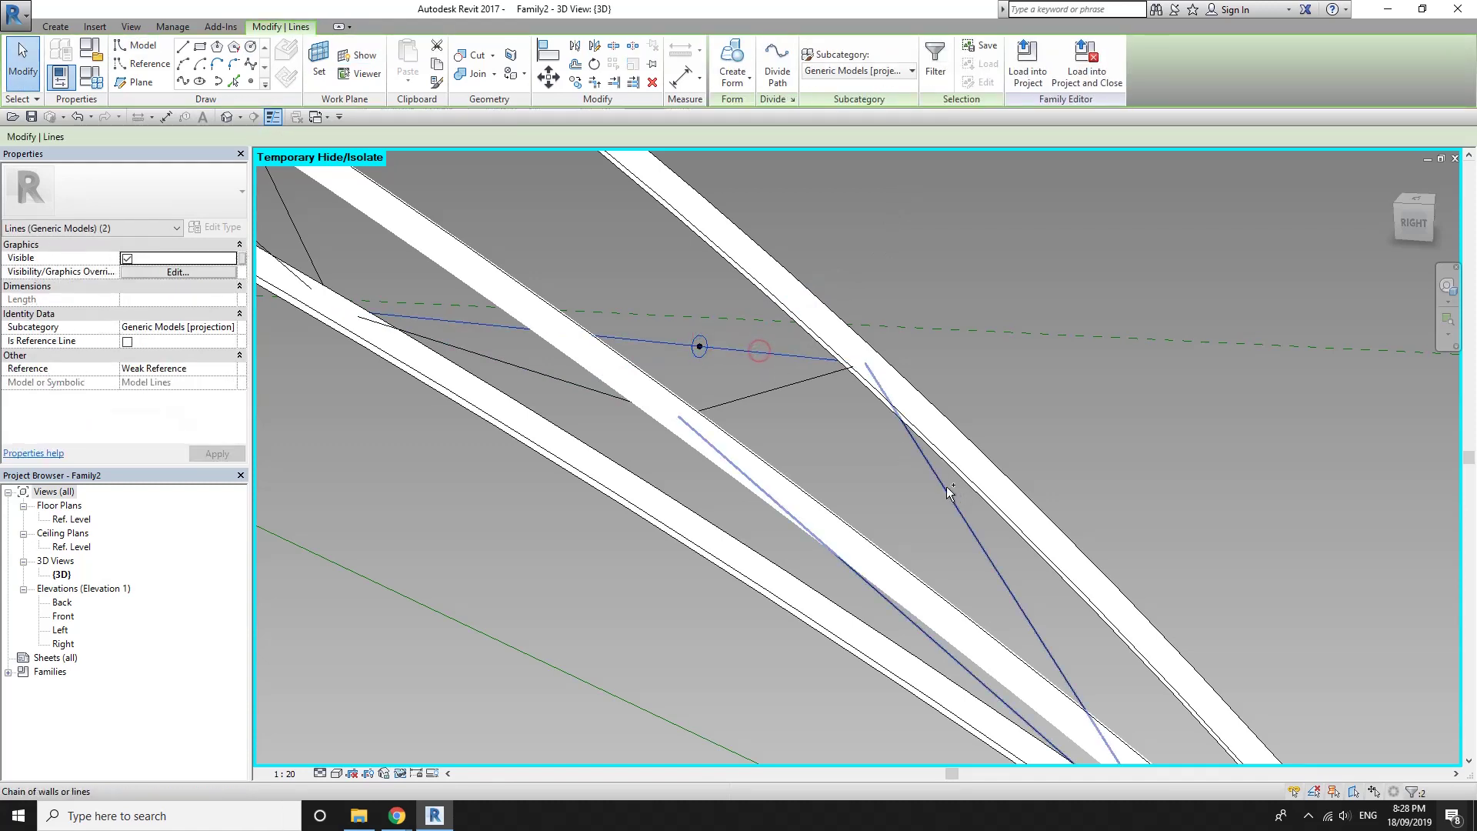
pyautogui.click(921, 473)
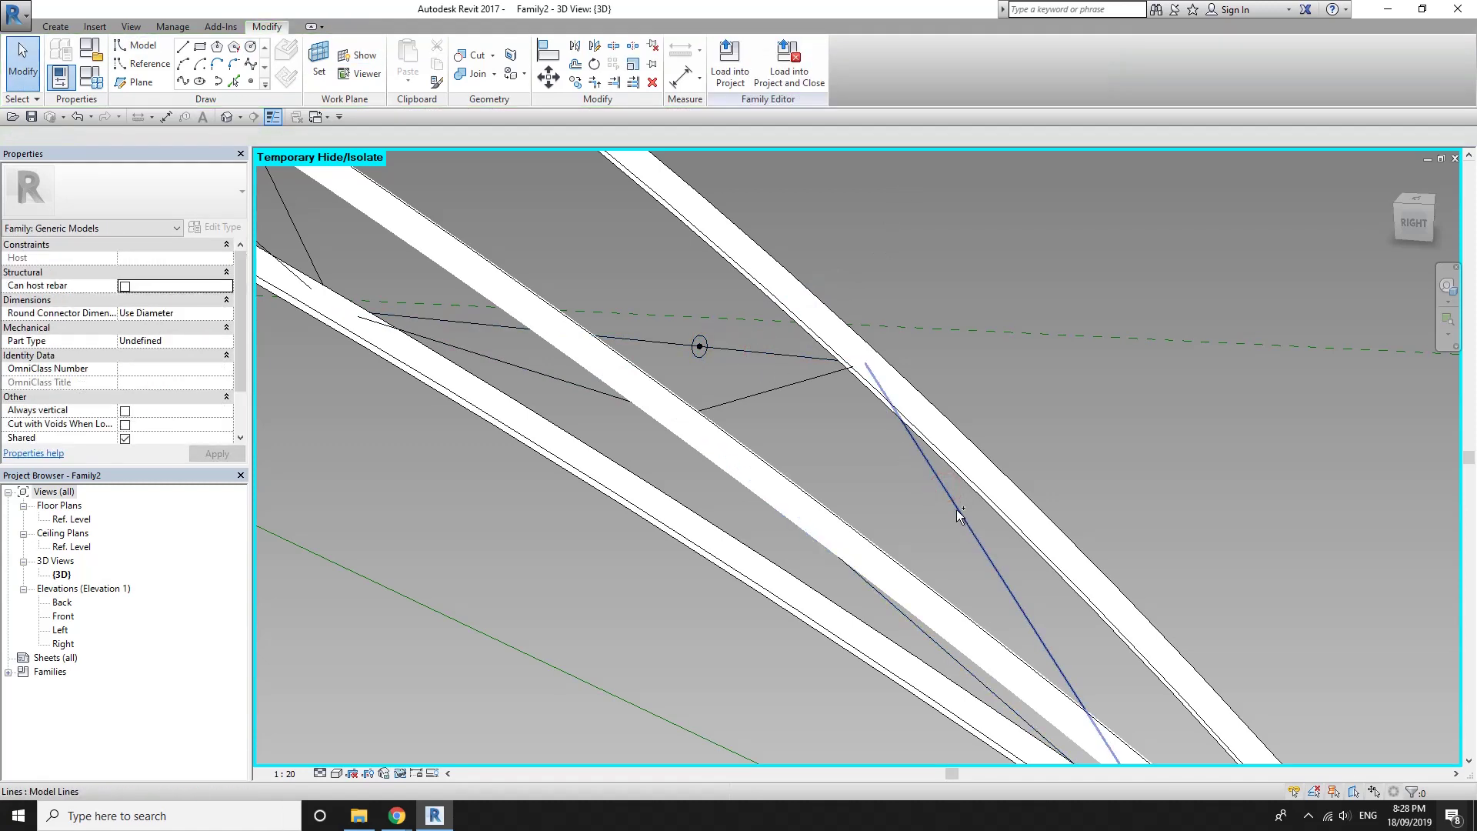
pyautogui.click(959, 516)
pyautogui.moveTo(785, 355)
pyautogui.keyDown('shift'); pyautogui.mouseDown(button='middle')
pyautogui.moveTo(579, 291)
pyautogui.moveTo(775, 398)
pyautogui.mouseUp(button='middle'); pyautogui.keyUp('shift')
pyautogui.keyDown('ctrl'); pyautogui.click(578, 291); pyautogui.keyUp('ctrl')
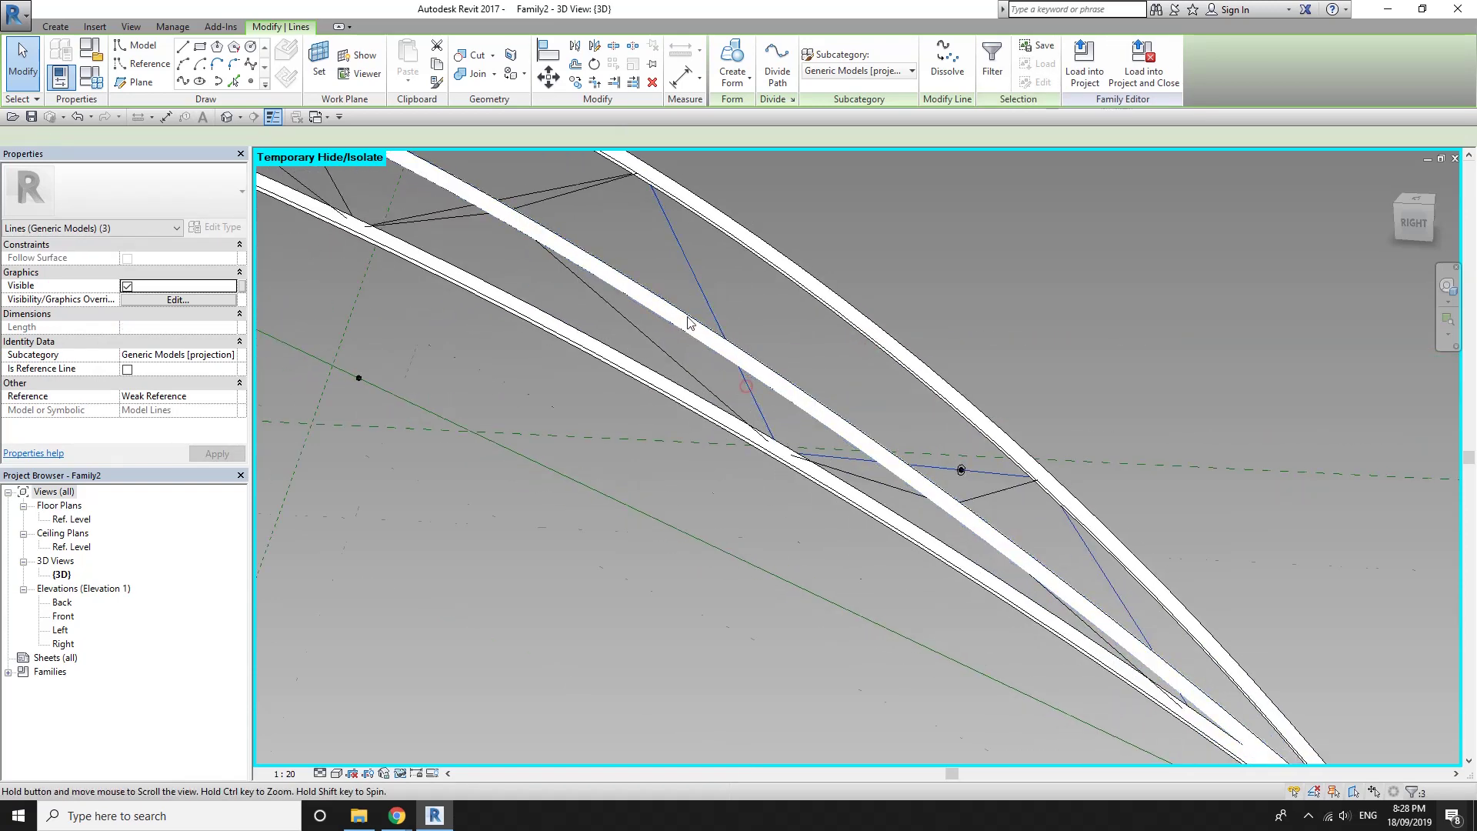
pyautogui.keyDown('shift'); pyautogui.moveTo(690, 323); pyautogui.dragTo(635, 388, button='middle'); pyautogui.keyUp('shift')
pyautogui.moveTo(372, 242); pyautogui.dragTo(697, 352, button='middle')
pyautogui.keyDown('ctrl'); pyautogui.click(697, 352); pyautogui.keyUp('ctrl')
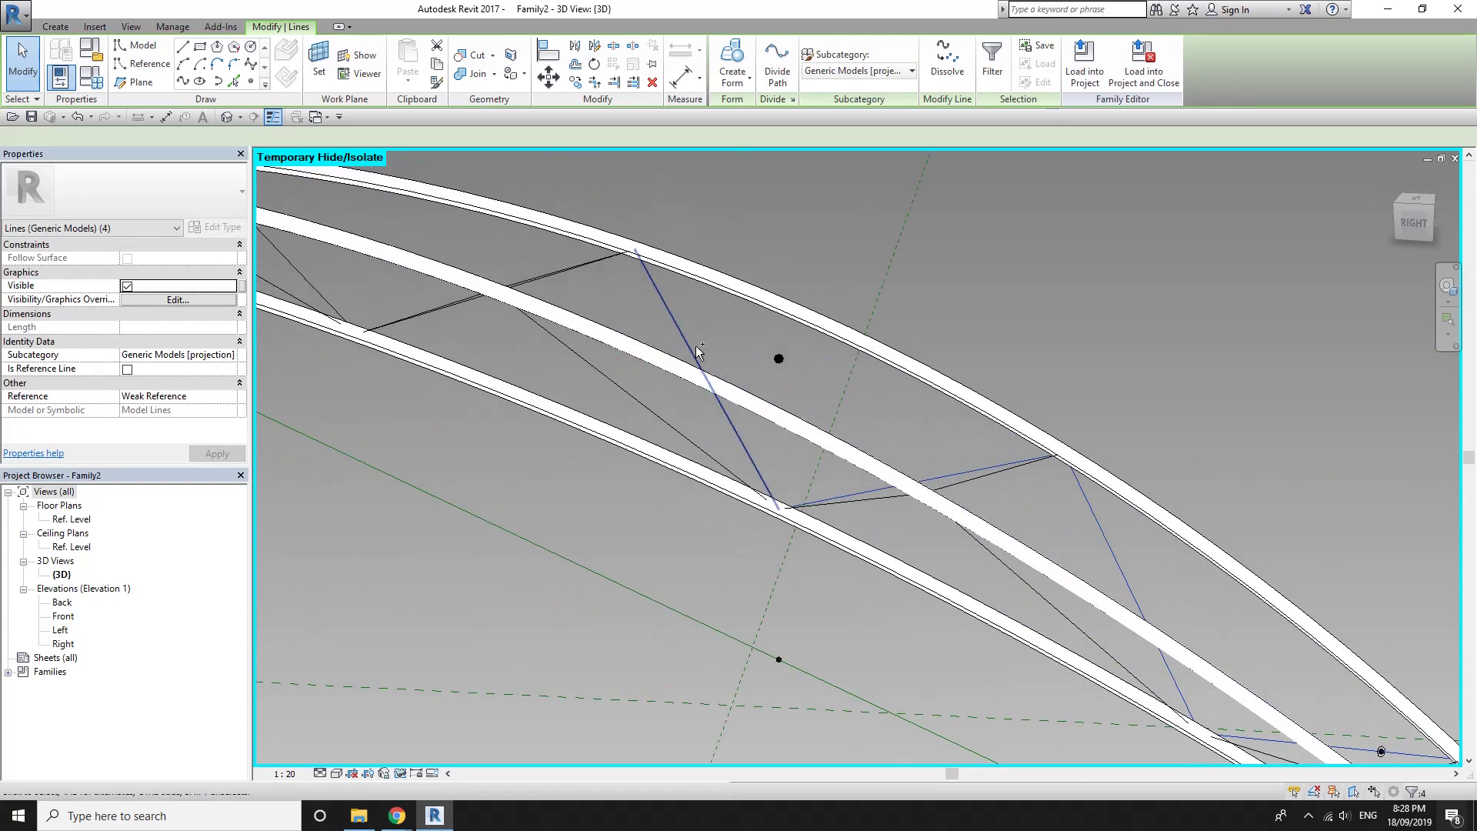
pyautogui.keyDown('shift'); pyautogui.moveTo(618, 272); pyautogui.dragTo(834, 483, button='middle'); pyautogui.keyUp('shift')
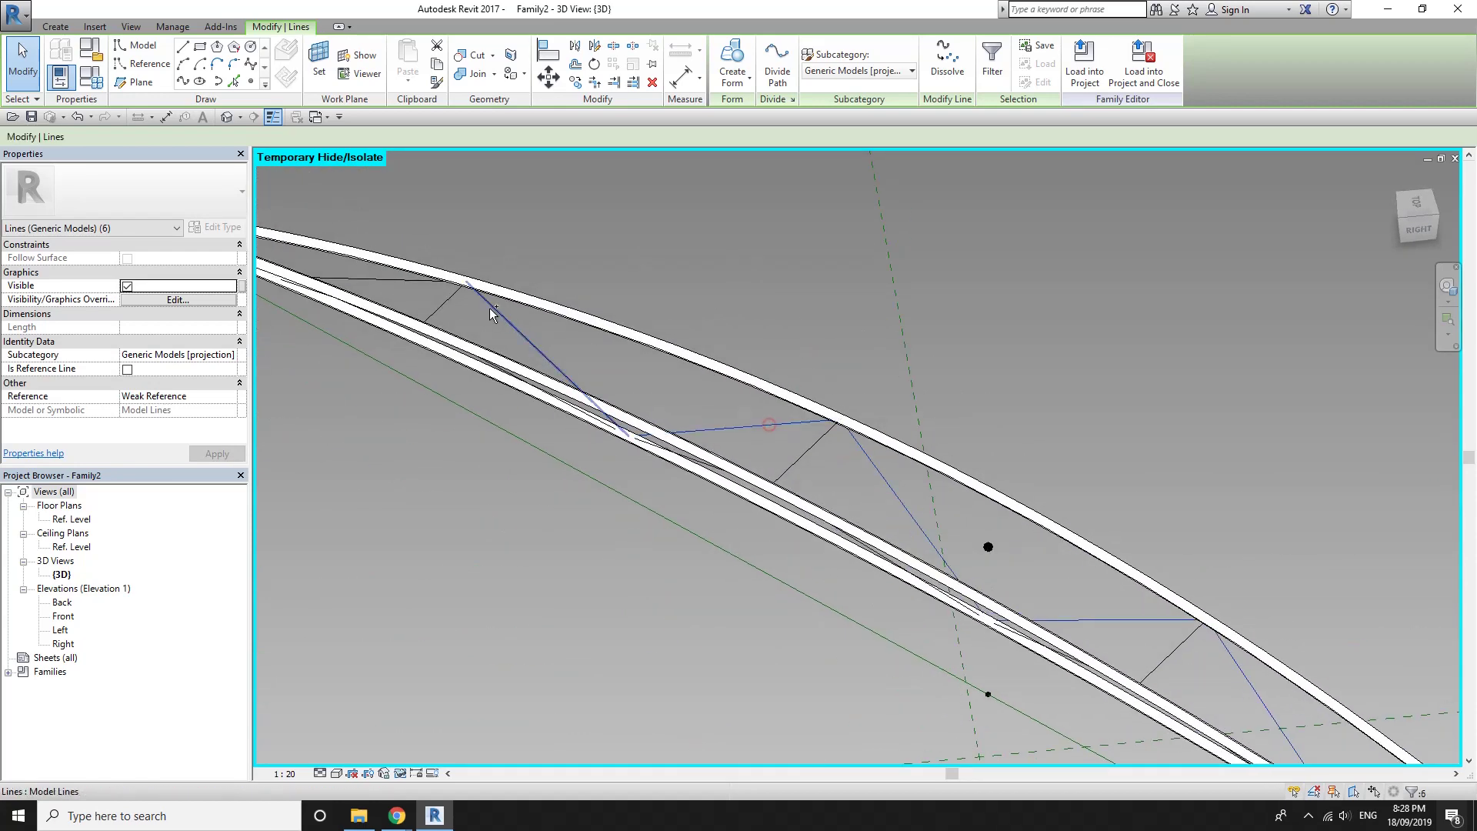
pyautogui.keyDown('ctrl'); pyautogui.click(392, 279); pyautogui.keyUp('ctrl')
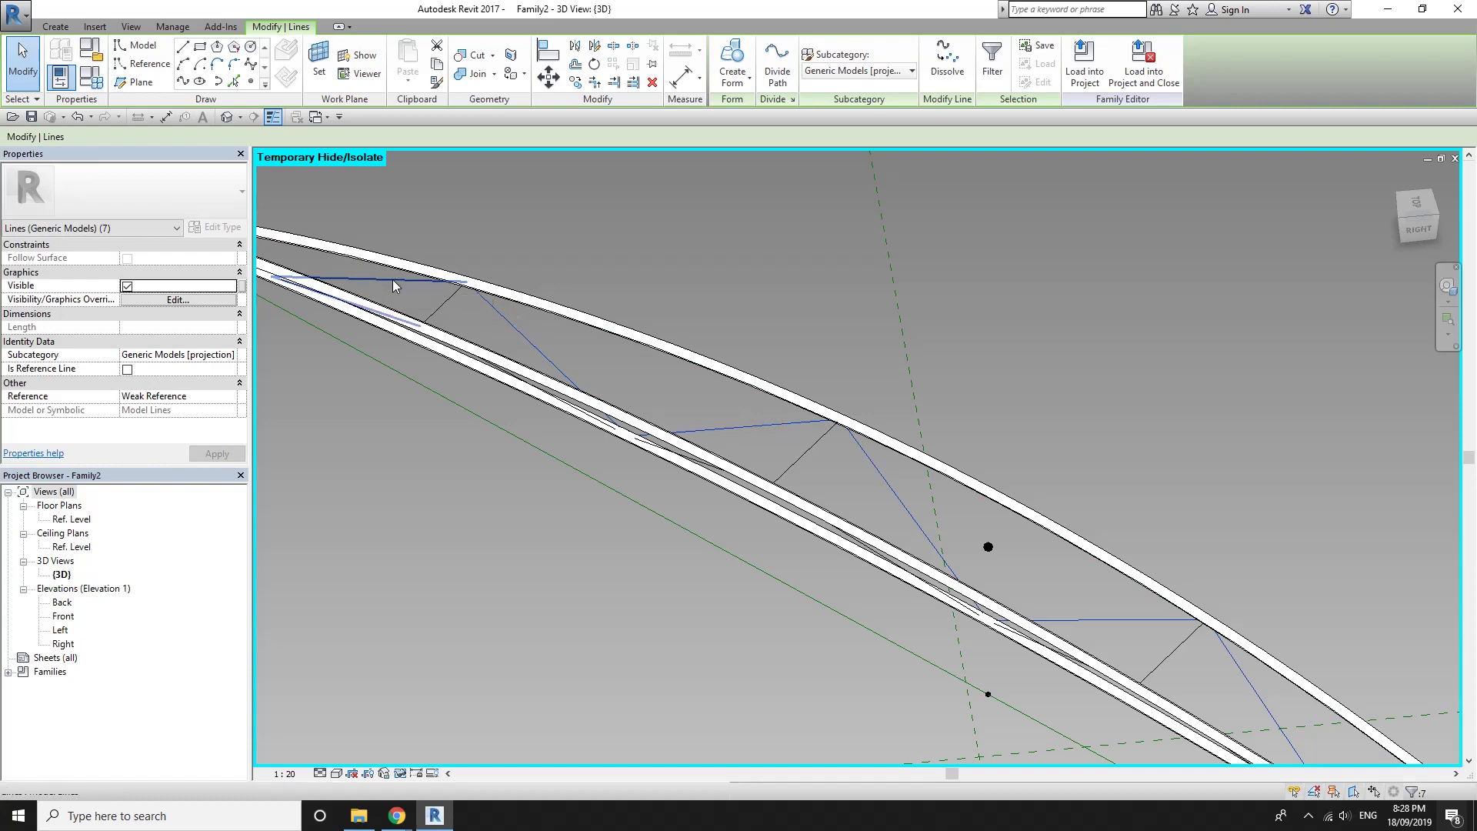
# Add the last web line and the circle profile, and sweep them into solid tubes
pyautogui.keyDown('ctrl'); pyautogui.click(392, 278); pyautogui.keyUp('ctrl')
pyautogui.keyDown('shift'); pyautogui.moveTo(392, 278); pyautogui.dragTo(1023, 561, button='middle'); pyautogui.keyUp('shift')
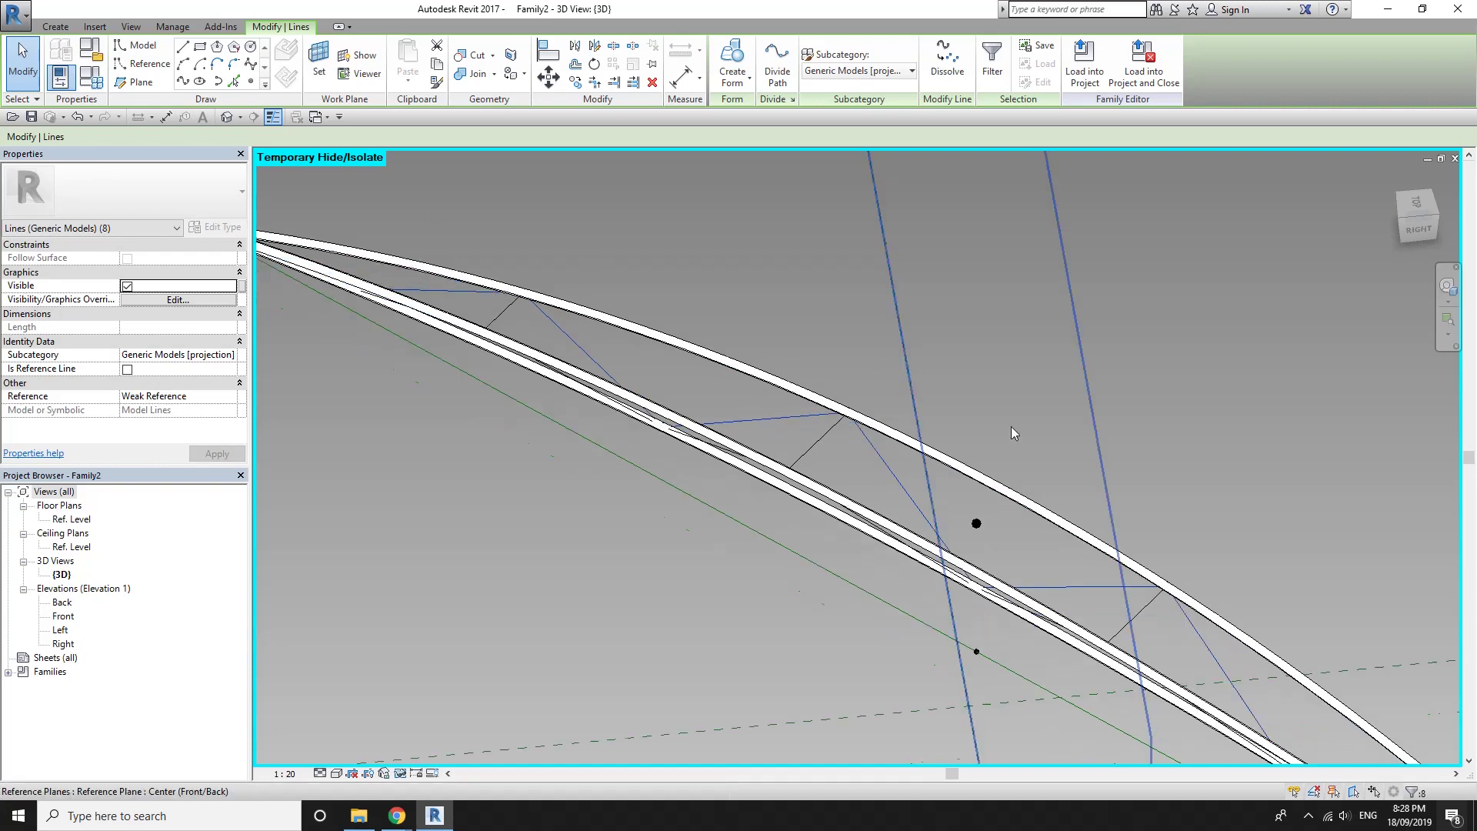
pyautogui.scroll(3, 1023, 561)
pyautogui.scroll(1, 894, 479)
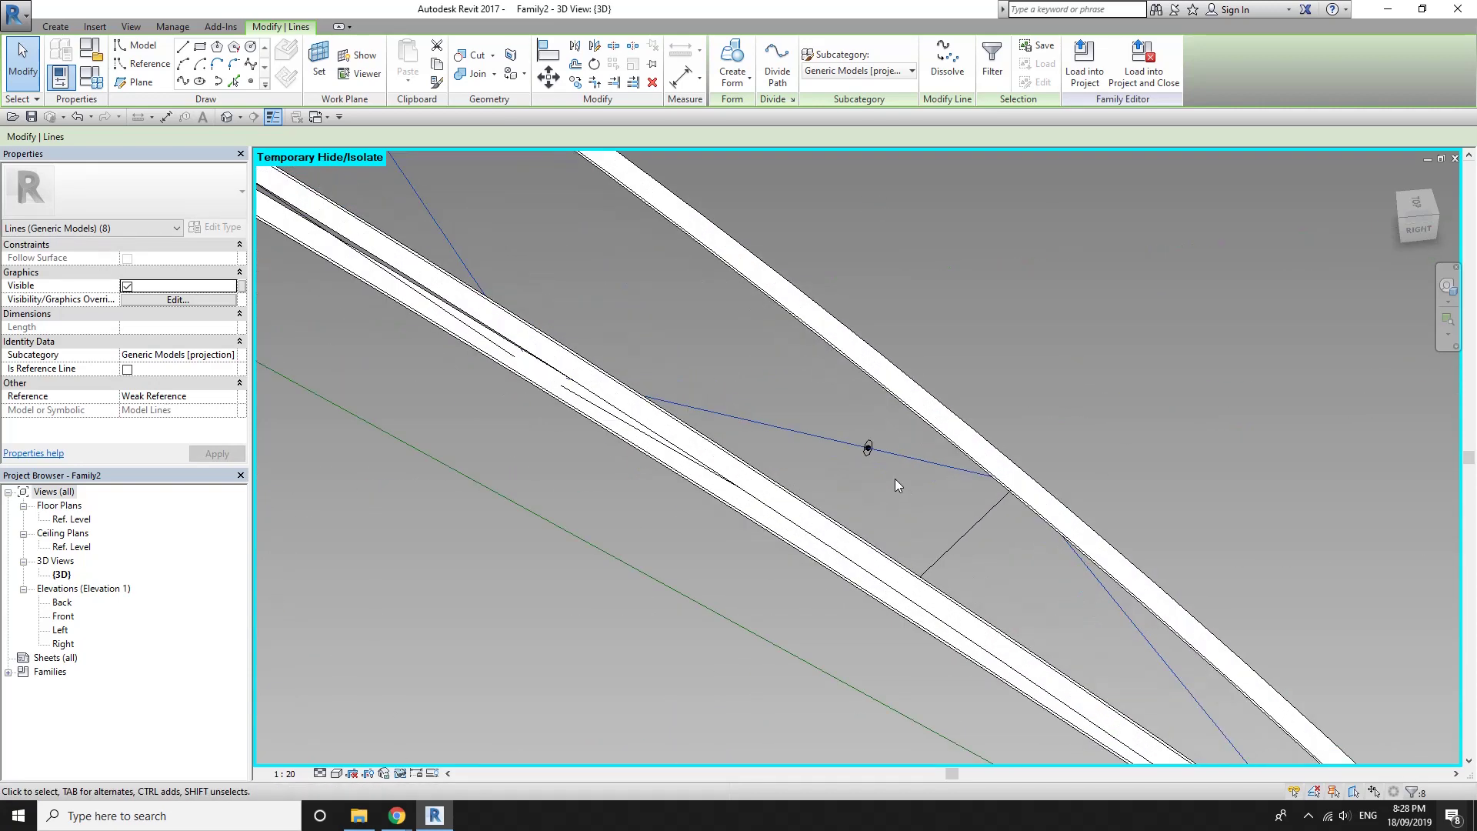
pyautogui.scroll(2, 886, 462)
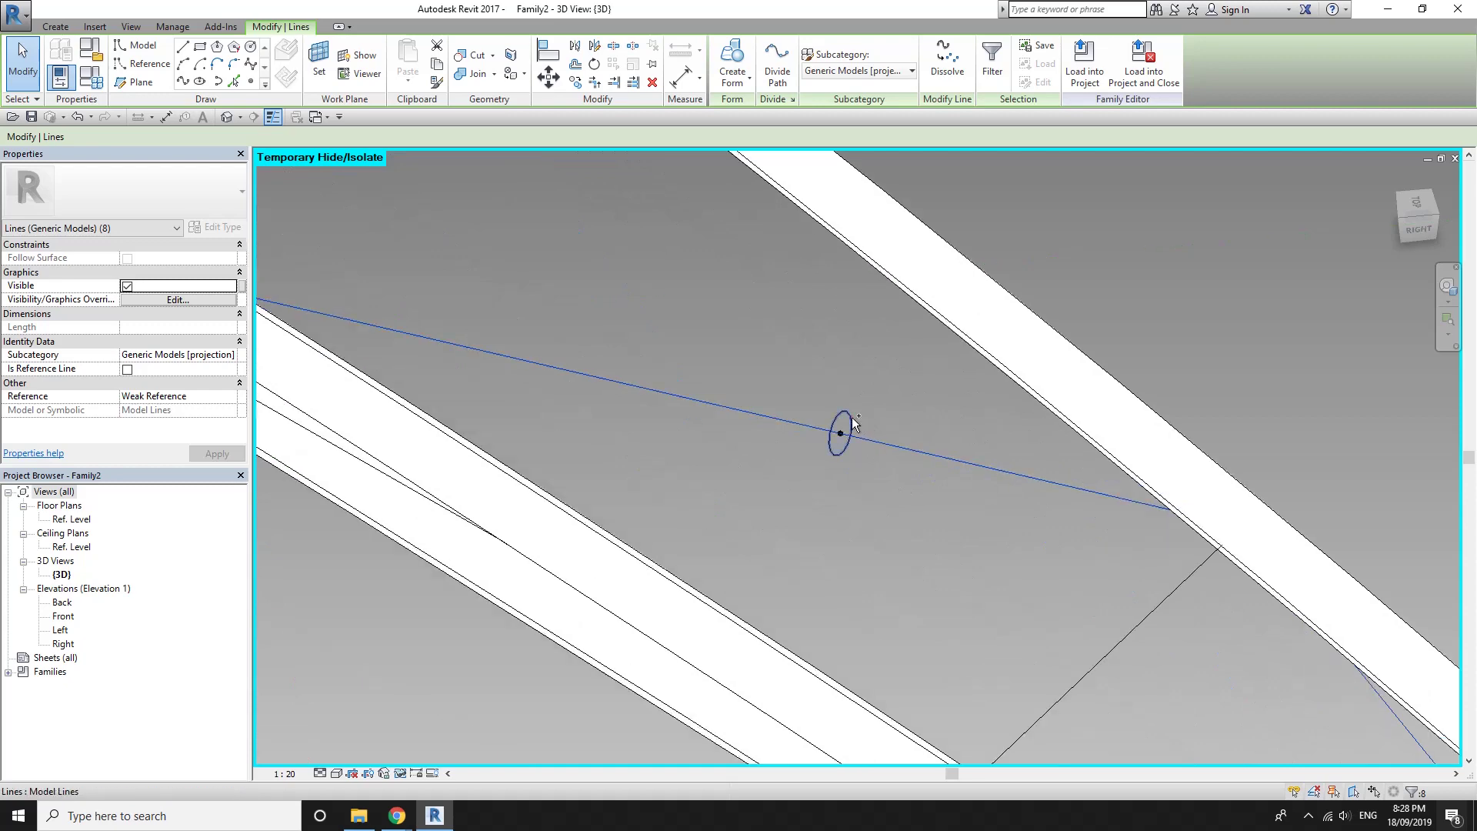
pyautogui.keyDown('ctrl'); pyautogui.click(853, 422); pyautogui.keyUp('ctrl')
pyautogui.click(723, 72)
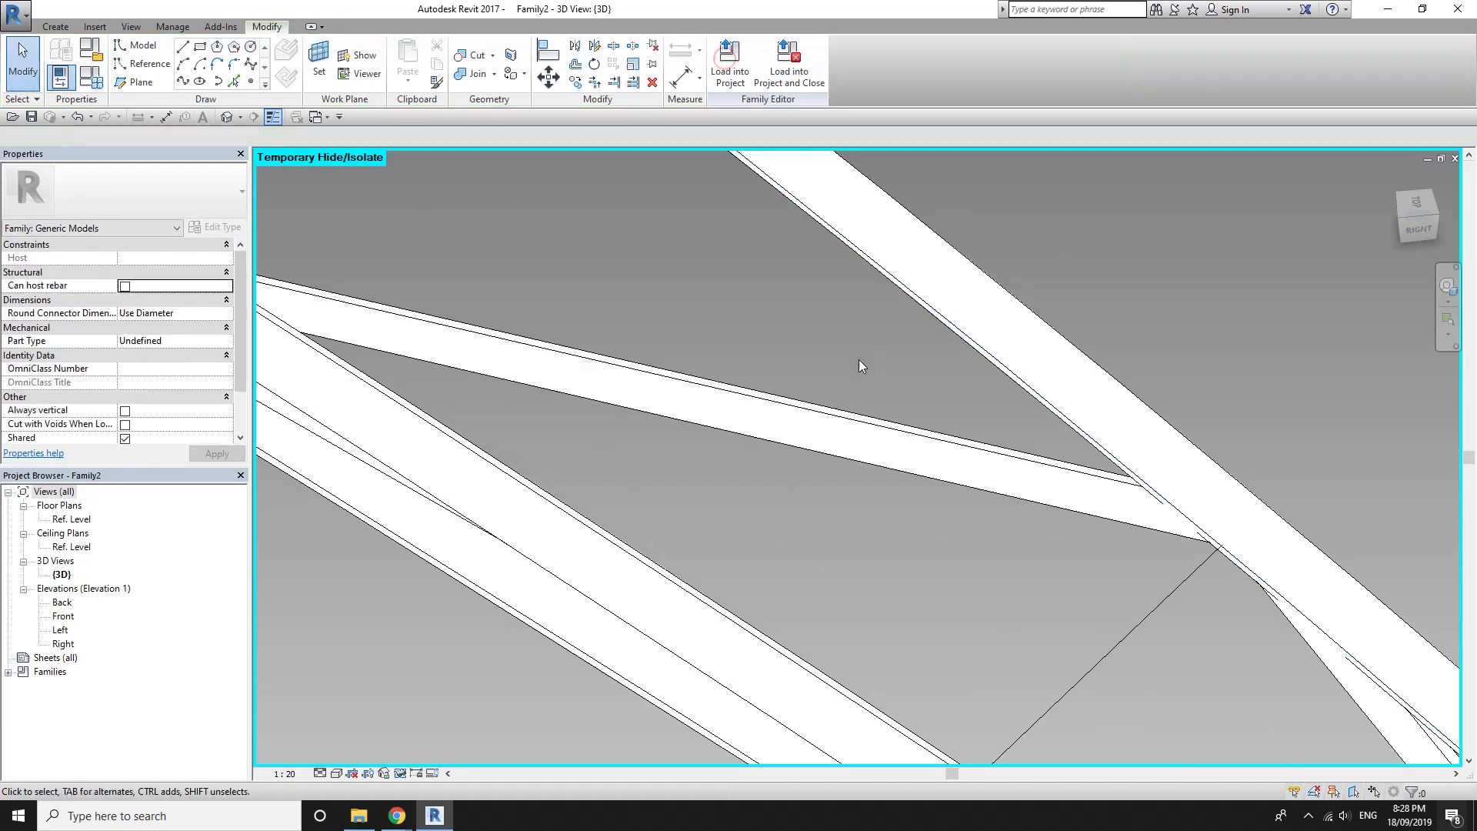
pyautogui.keyDown('shift'); pyautogui.moveTo(857, 359); pyautogui.dragTo(635, 248, button='middle'); pyautogui.keyUp('shift')
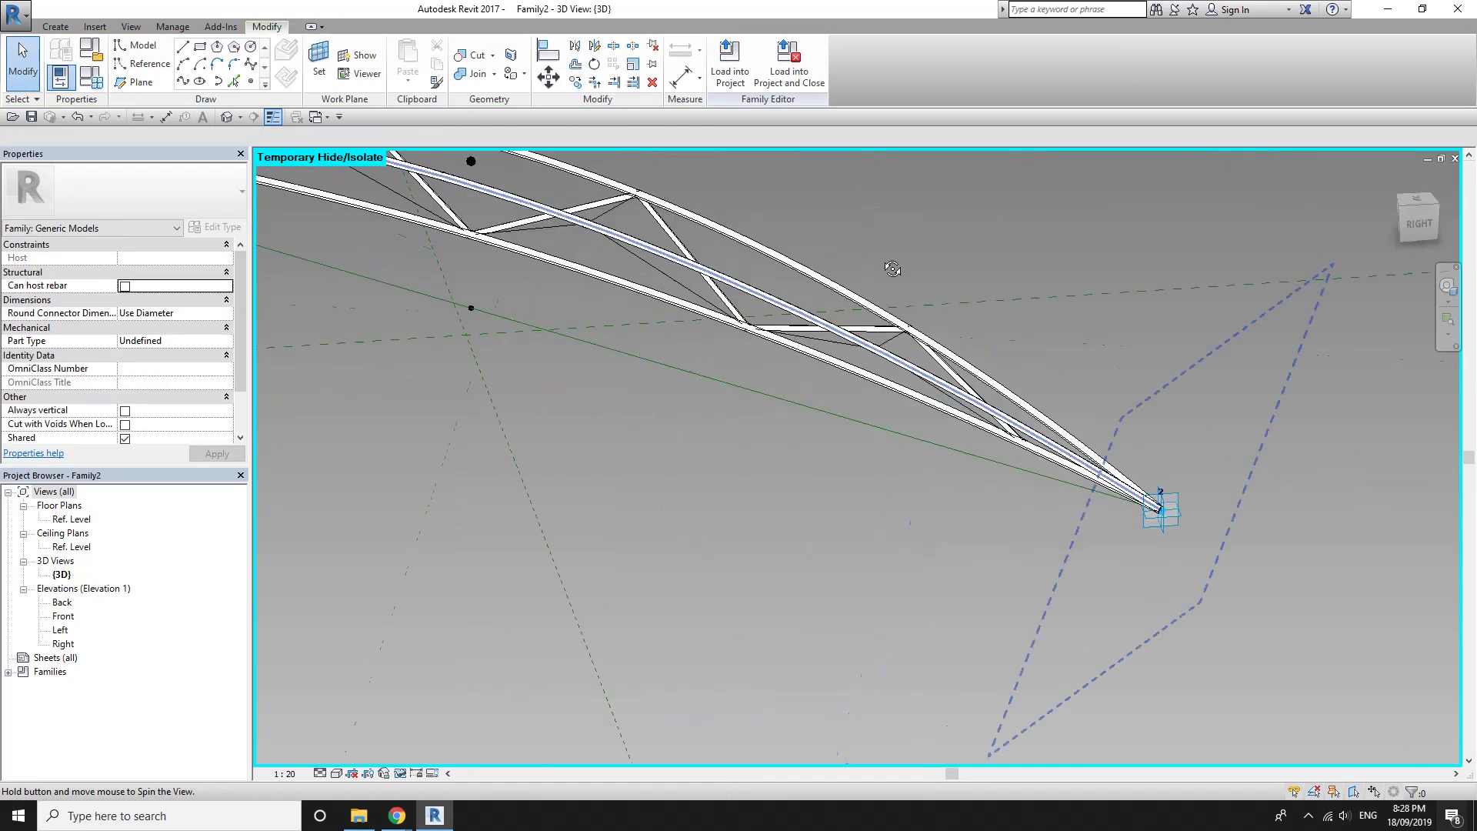
# Place a reference point on a diagonal web line, make it the work plane, and draw a radius-35 circle
pyautogui.scroll(2, 636, 248)
pyautogui.scroll(2, 636, 248)
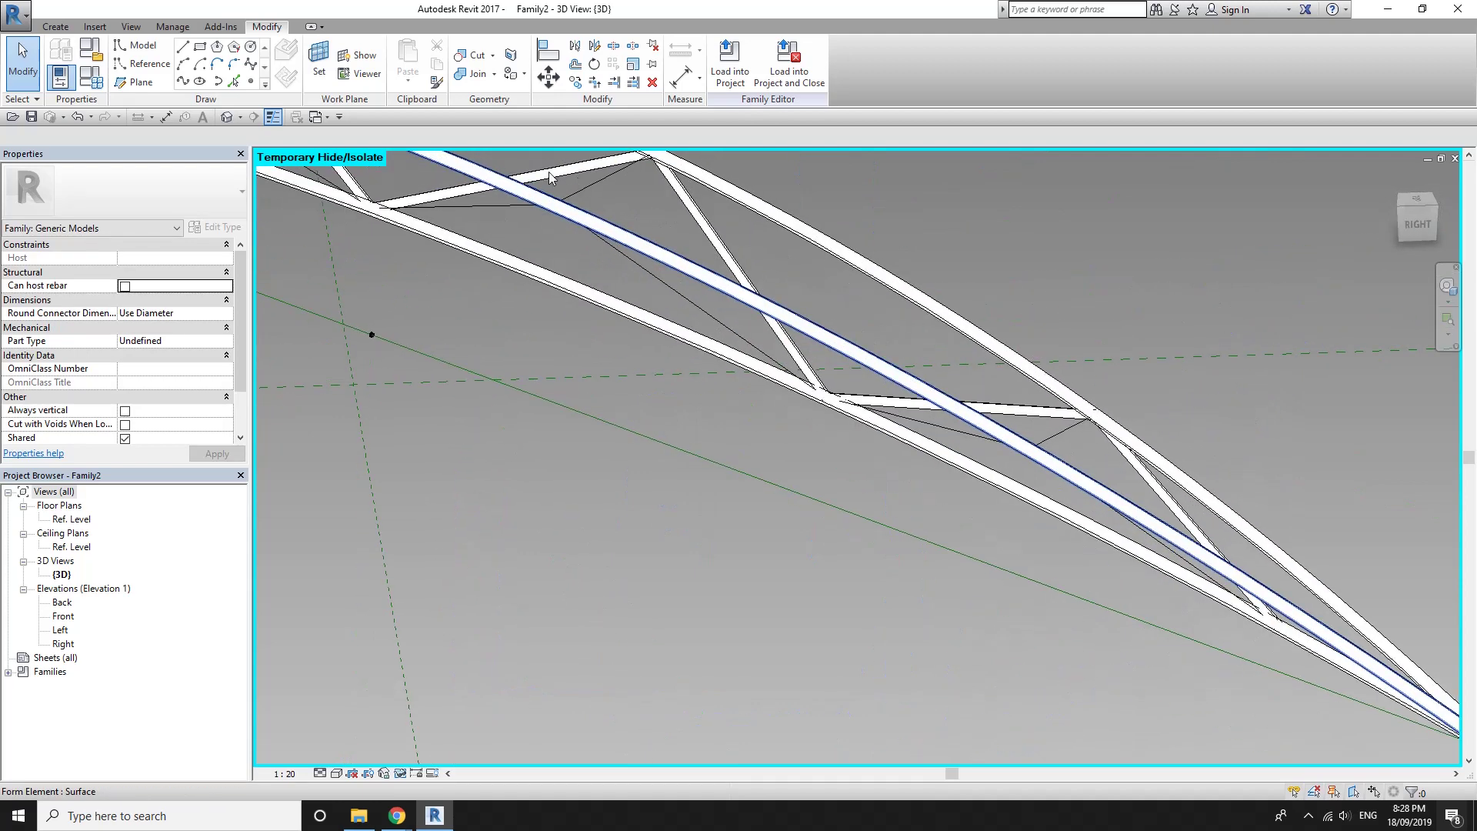
pyautogui.scroll(1, 636, 248)
pyautogui.click(250, 83)
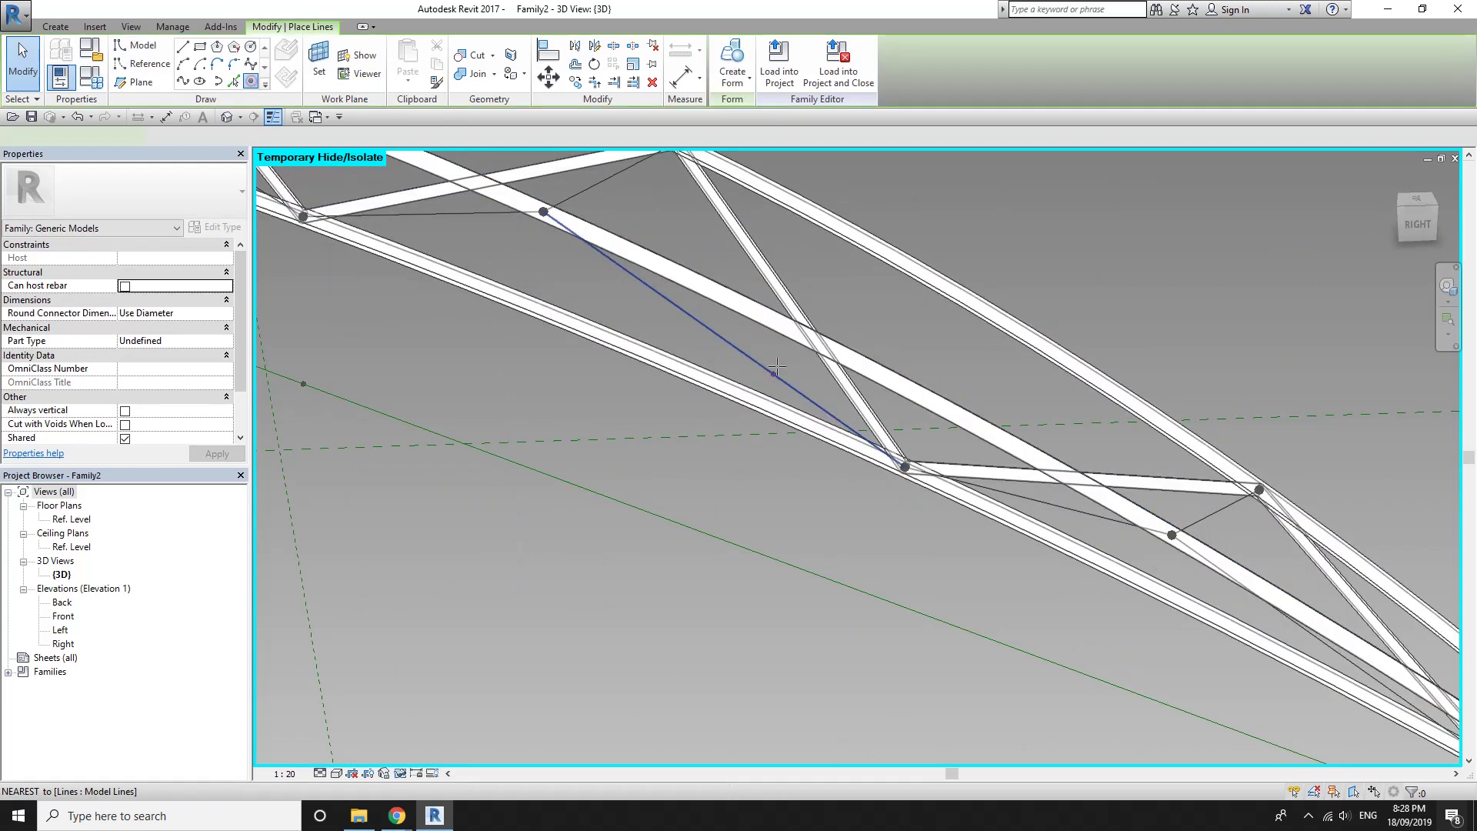
pyautogui.click(702, 328)
pyautogui.click(318, 53)
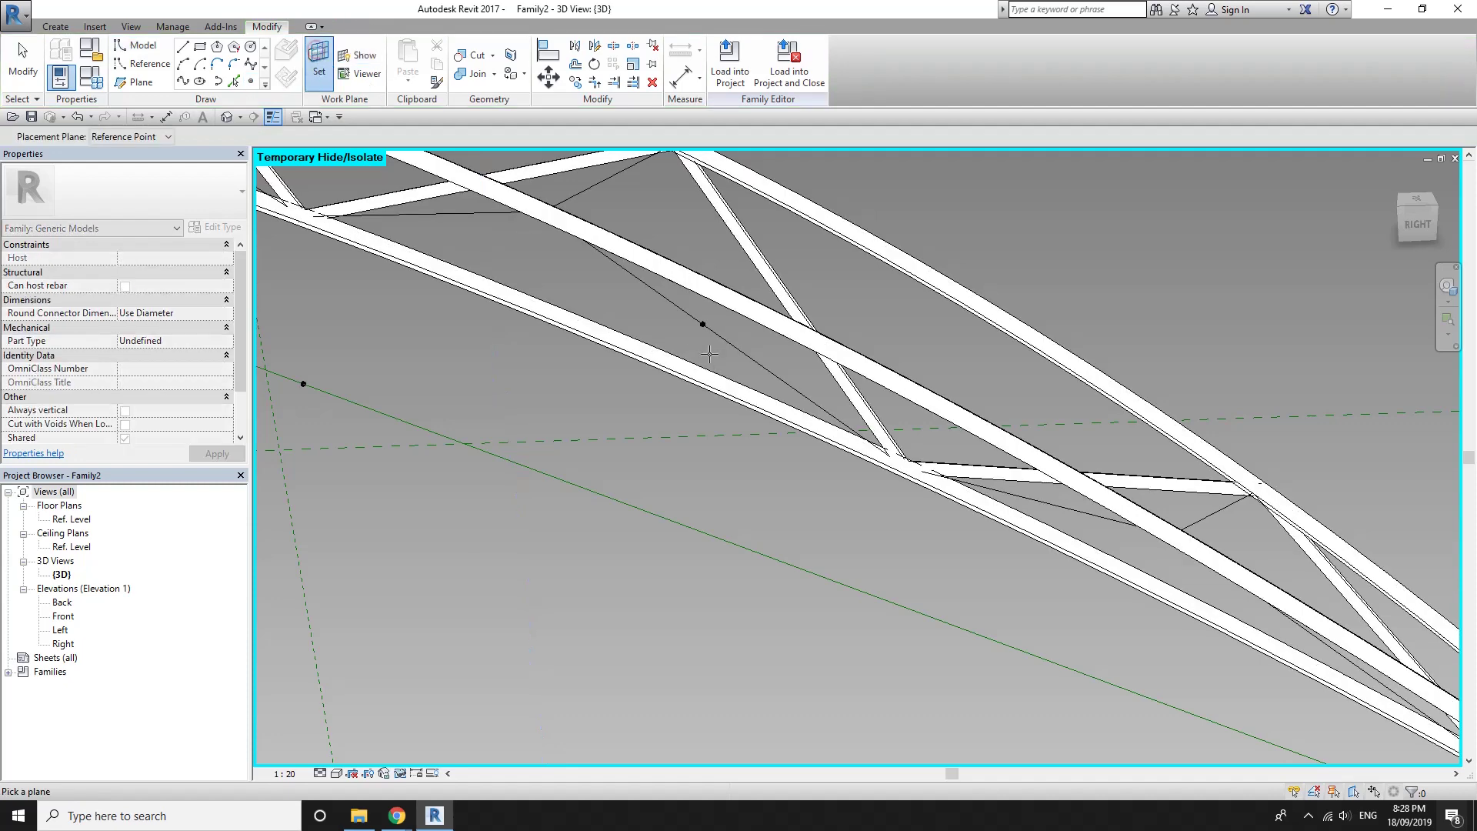
pyautogui.click(703, 325)
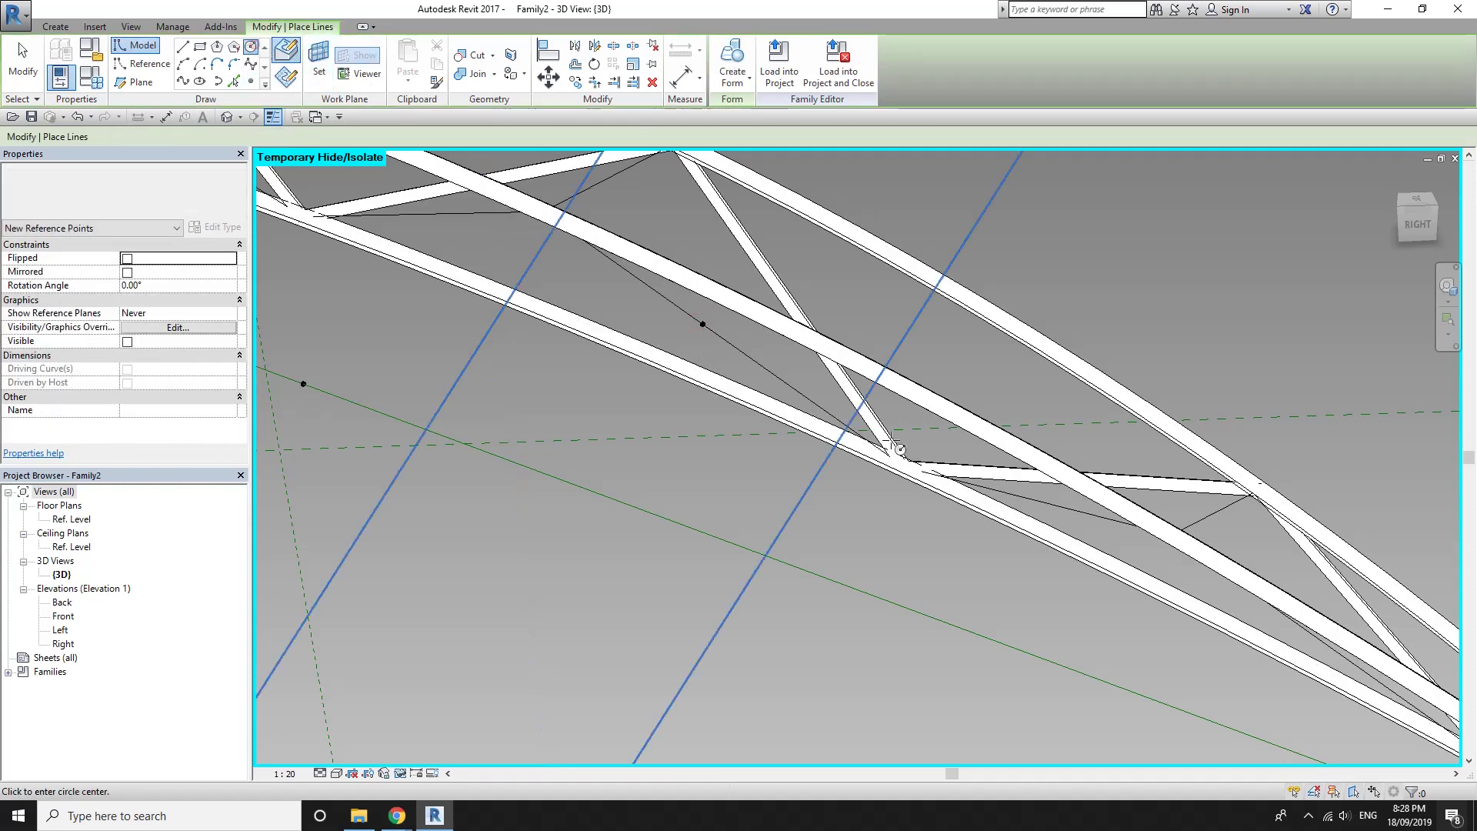
pyautogui.moveTo(702, 324)
pyautogui.keyDown('shift'); pyautogui.mouseDown(button='middle')
pyautogui.moveTo(1336, 719)
pyautogui.moveTo(684, 289)
pyautogui.moveTo(666, 298)
pyautogui.mouseUp(button='middle'); pyautogui.keyUp('shift')
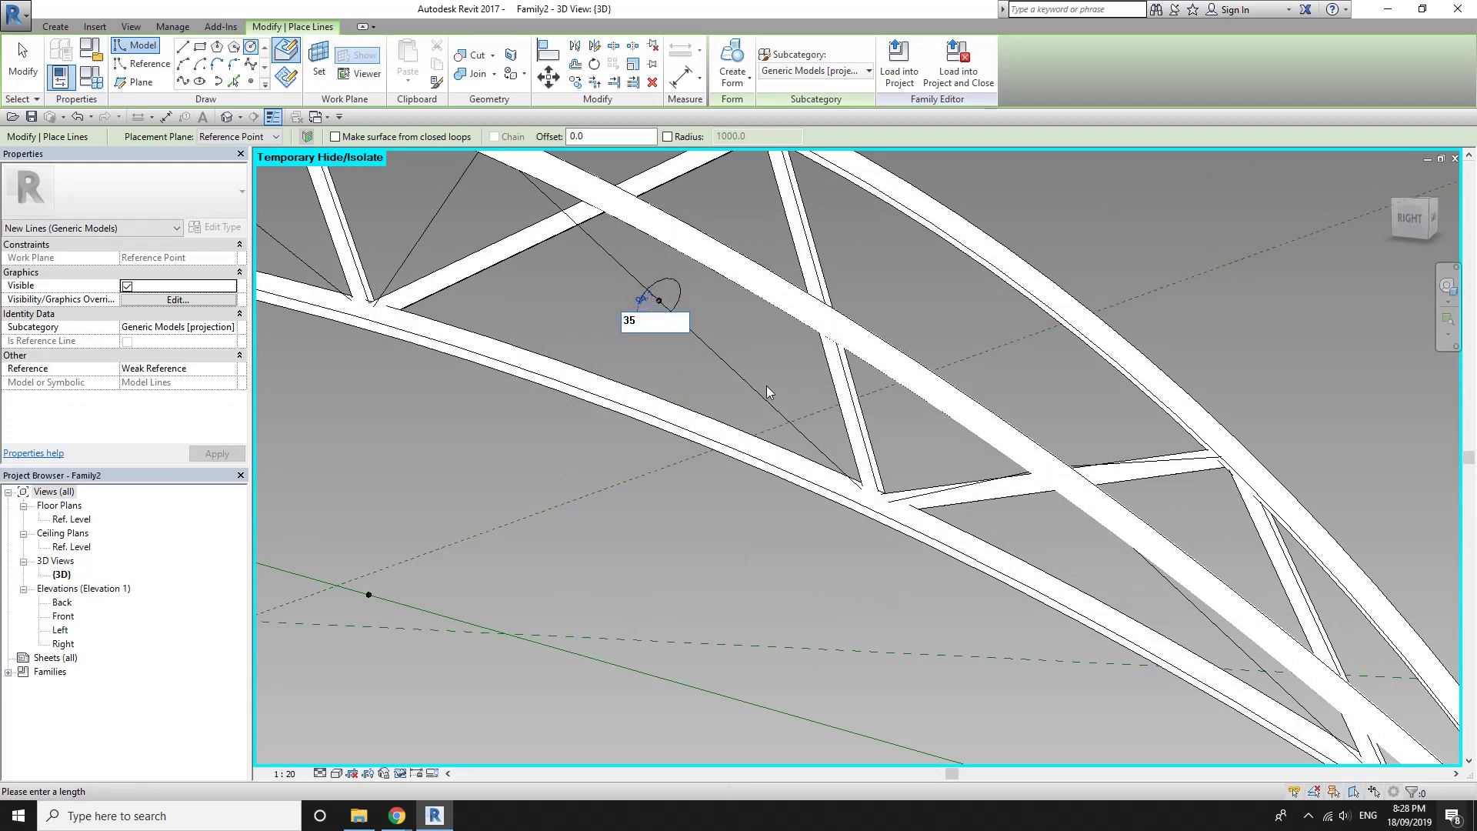
pyautogui.click(659, 300)
pyautogui.press('Escape')
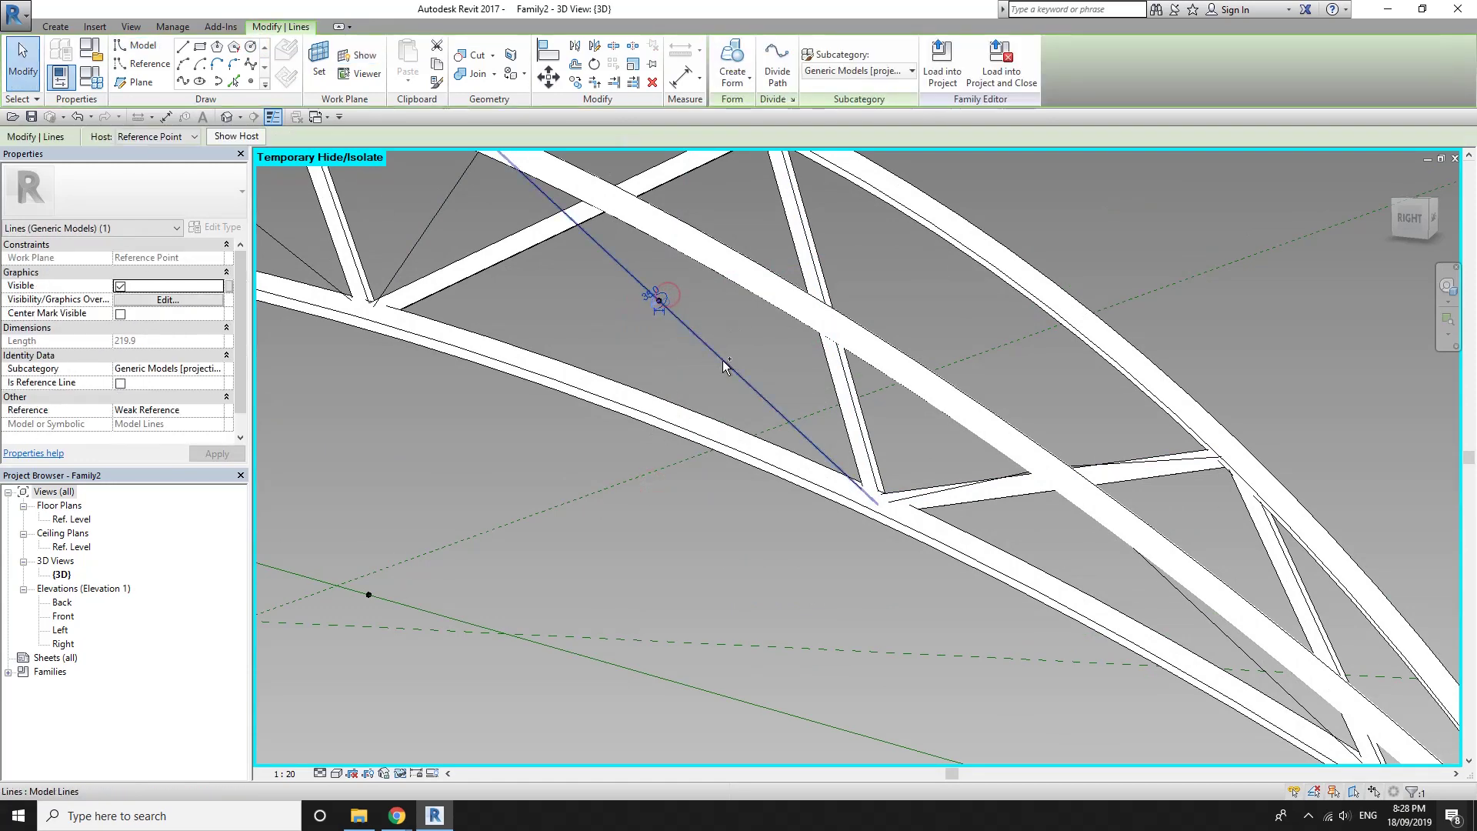
# Select the radius-35 circle with the chain of diagonal web lines and sweep them into tubes
pyautogui.keyDown('ctrl'); pyautogui.click(1005, 504); pyautogui.keyUp('ctrl')
pyautogui.keyDown('shift'); pyautogui.moveTo(1004, 504); pyautogui.dragTo(923, 270, button='middle'); pyautogui.keyUp('shift')
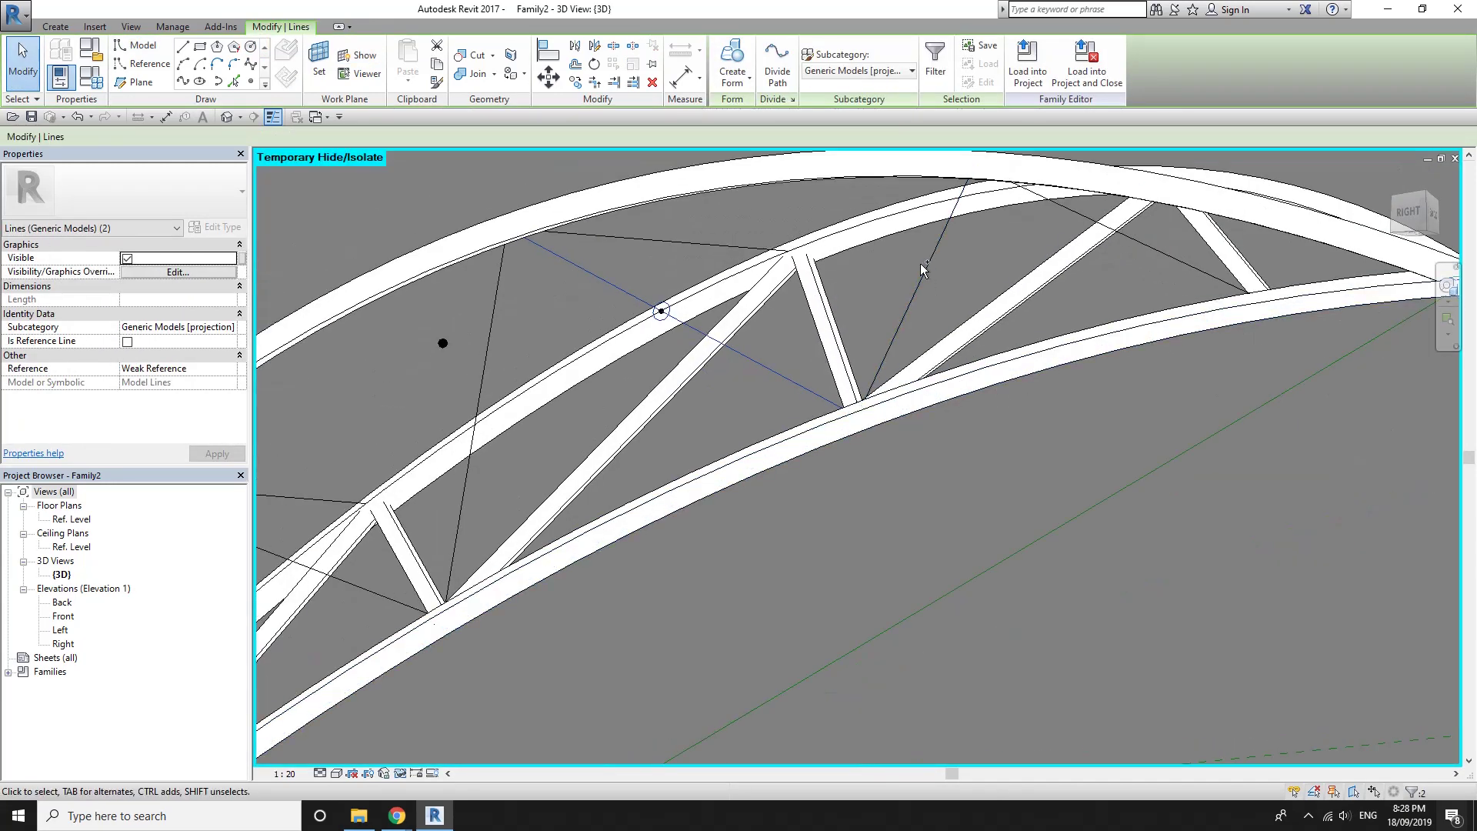
pyautogui.keyDown('ctrl'); pyautogui.click(1168, 260); pyautogui.keyUp('ctrl')
pyautogui.keyDown('ctrl'); pyautogui.click(1167, 256); pyautogui.keyUp('ctrl')
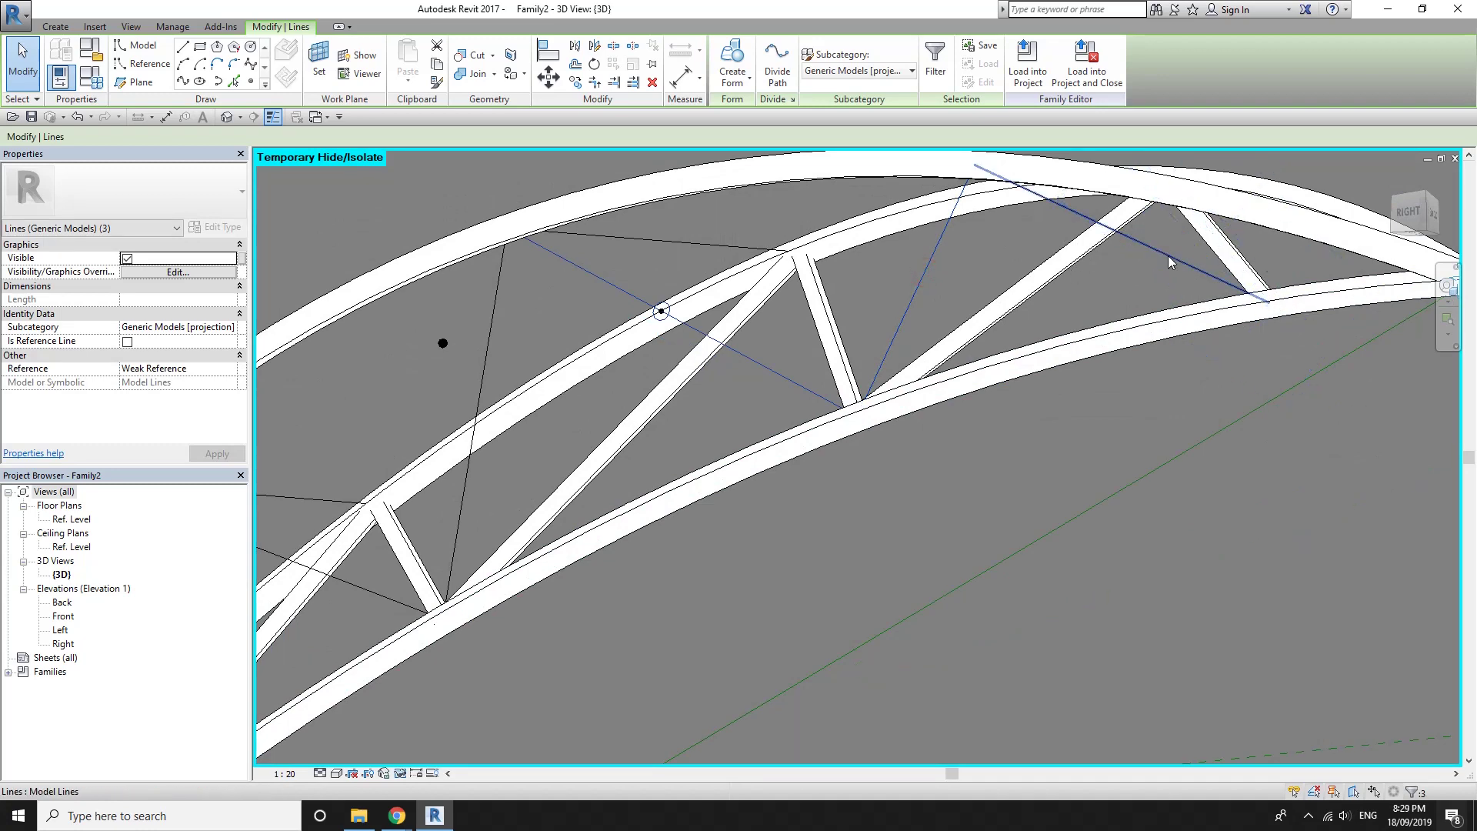
pyautogui.moveTo(1168, 255)
pyautogui.keyDown('shift'); pyautogui.mouseDown(button='middle')
pyautogui.moveTo(722, 489)
pyautogui.moveTo(654, 243)
pyautogui.mouseUp(button='middle'); pyautogui.keyUp('shift')
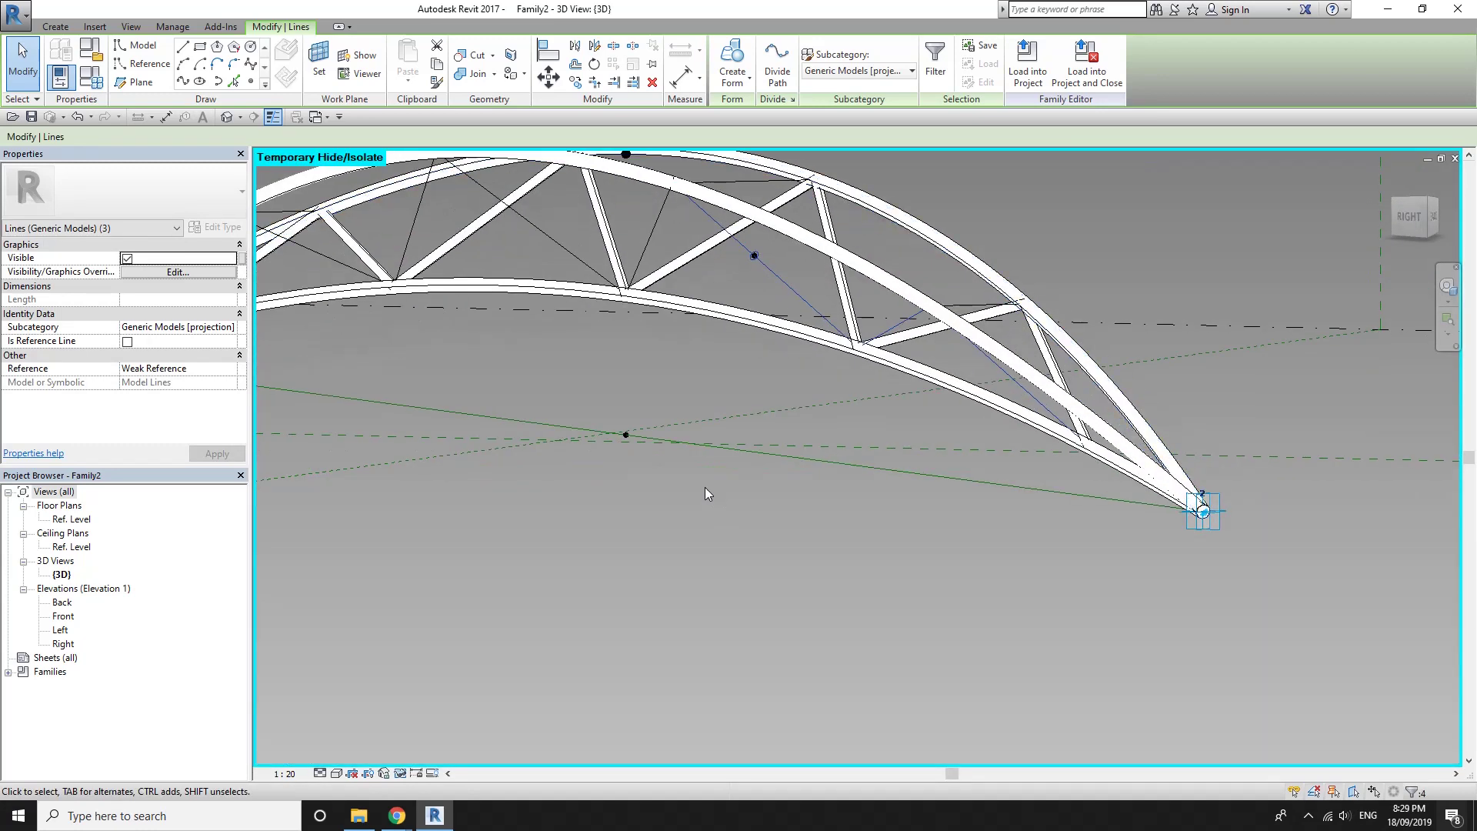
pyautogui.keyDown('ctrl'); pyautogui.click(549, 241); pyautogui.keyUp('ctrl')
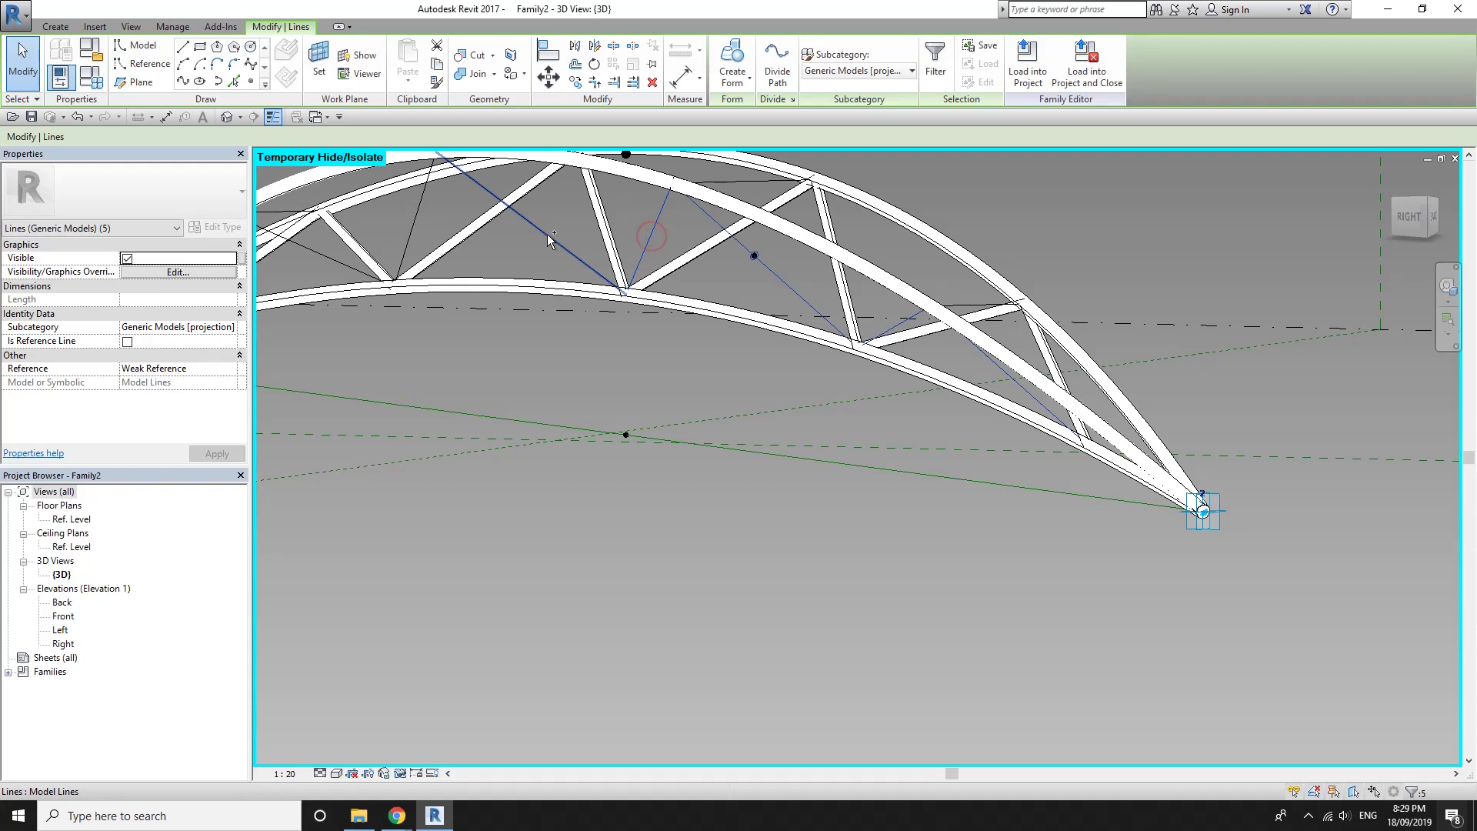
pyautogui.keyDown('ctrl'); pyautogui.click(548, 240); pyautogui.keyUp('ctrl')
pyautogui.keyDown('shift'); pyautogui.moveTo(549, 240); pyautogui.dragTo(711, 292, button='middle'); pyautogui.keyUp('shift')
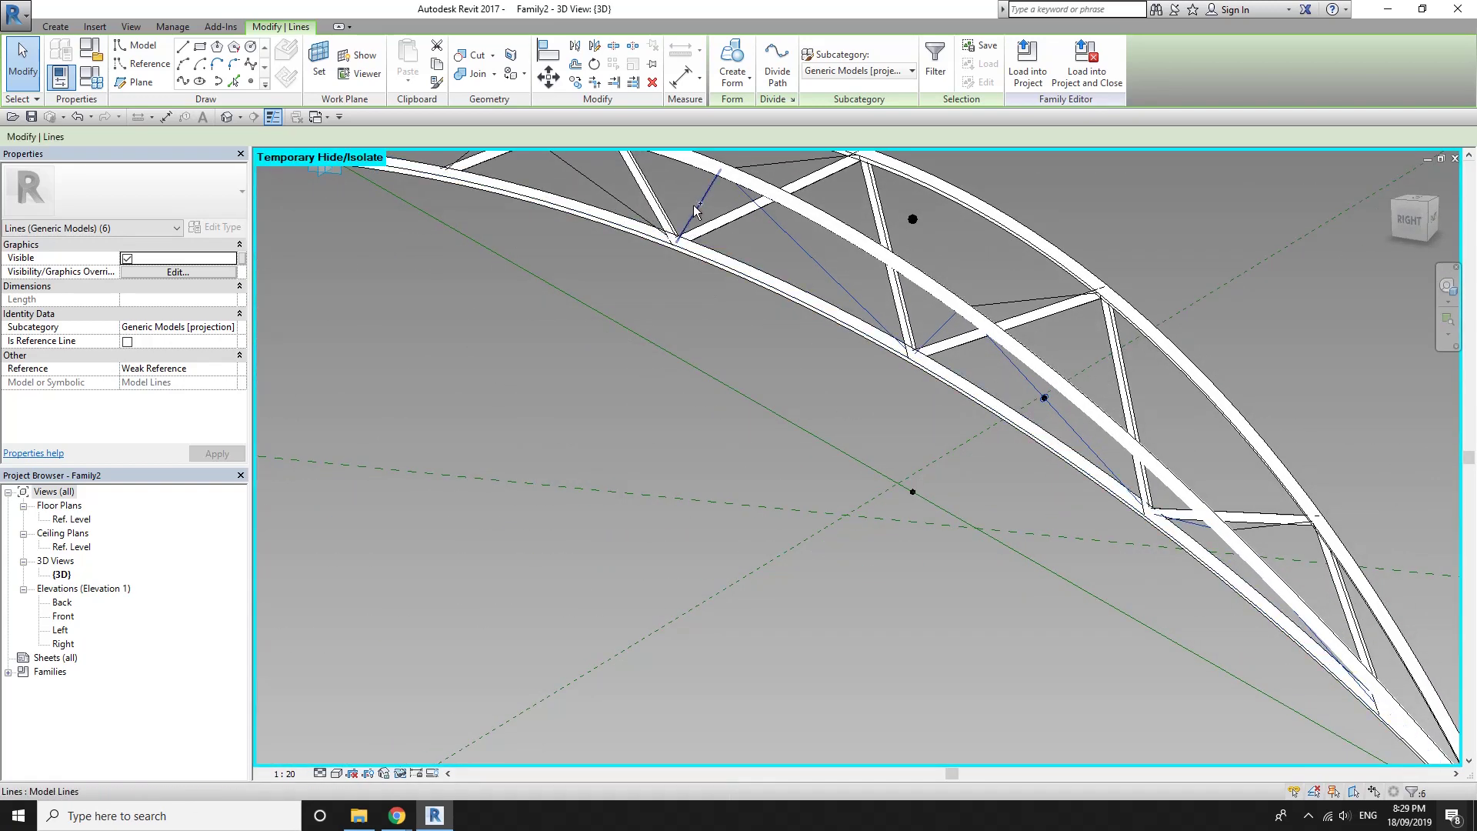
pyautogui.moveTo(607, 190); pyautogui.dragTo(740, 399, button='middle')
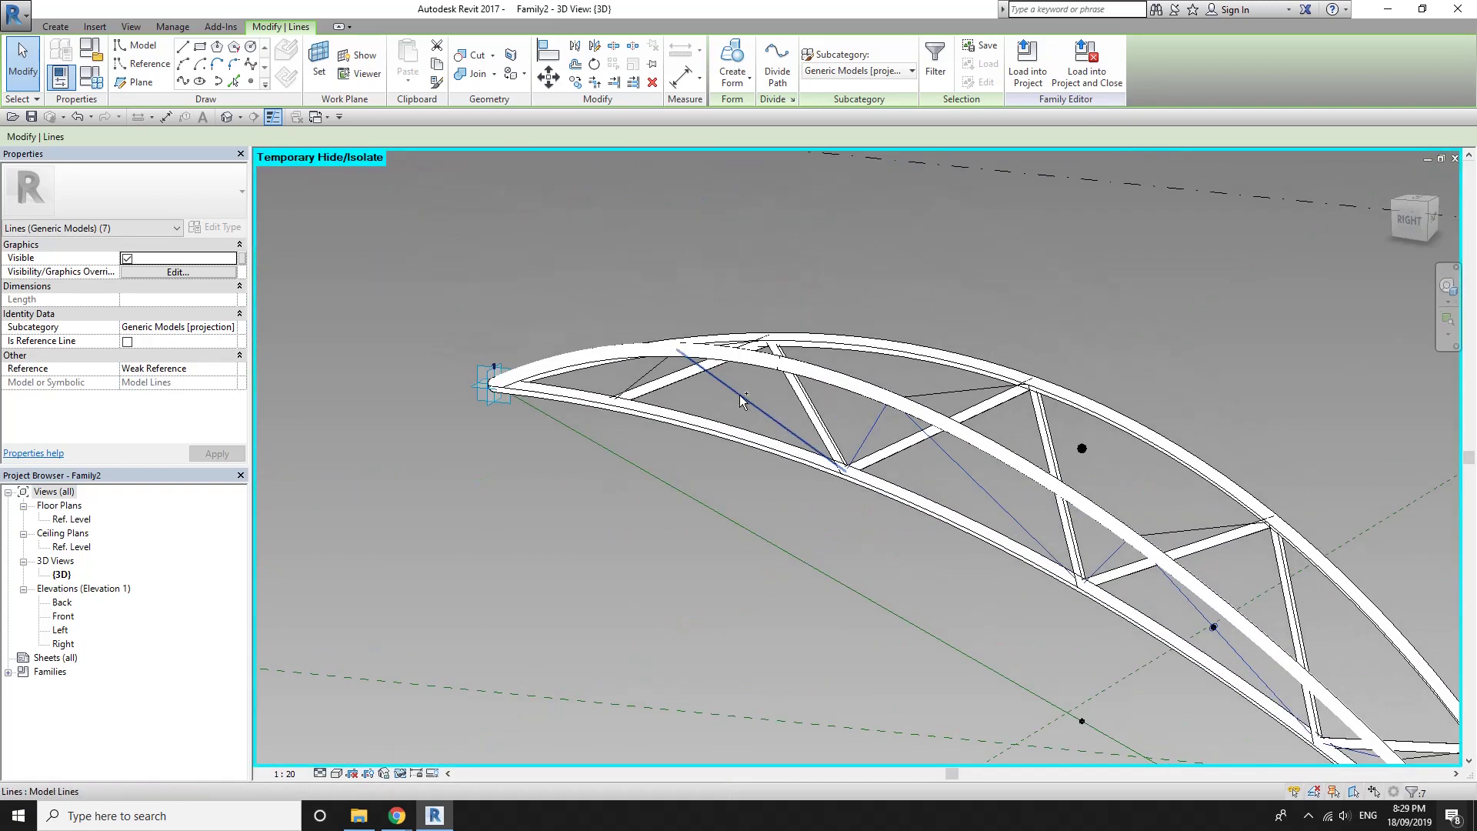
pyautogui.keyDown('ctrl'); pyautogui.click(656, 372); pyautogui.keyUp('ctrl')
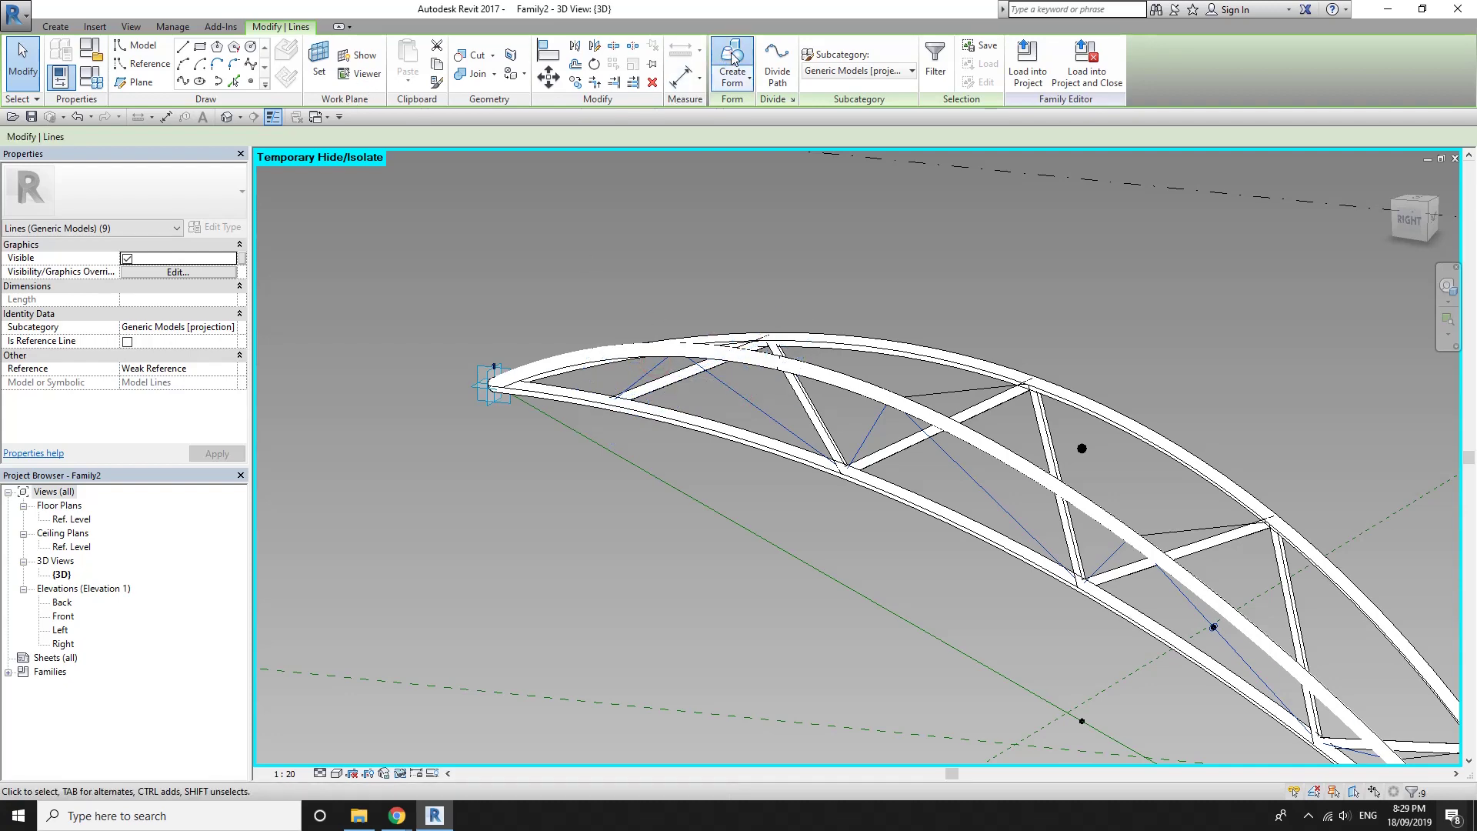
pyautogui.click(968, 297)
pyautogui.moveTo(968, 297)
pyautogui.keyDown('shift'); pyautogui.mouseDown(button='middle')
pyautogui.moveTo(969, 518)
pyautogui.moveTo(876, 437)
pyautogui.mouseUp(button='middle'); pyautogui.keyUp('shift')
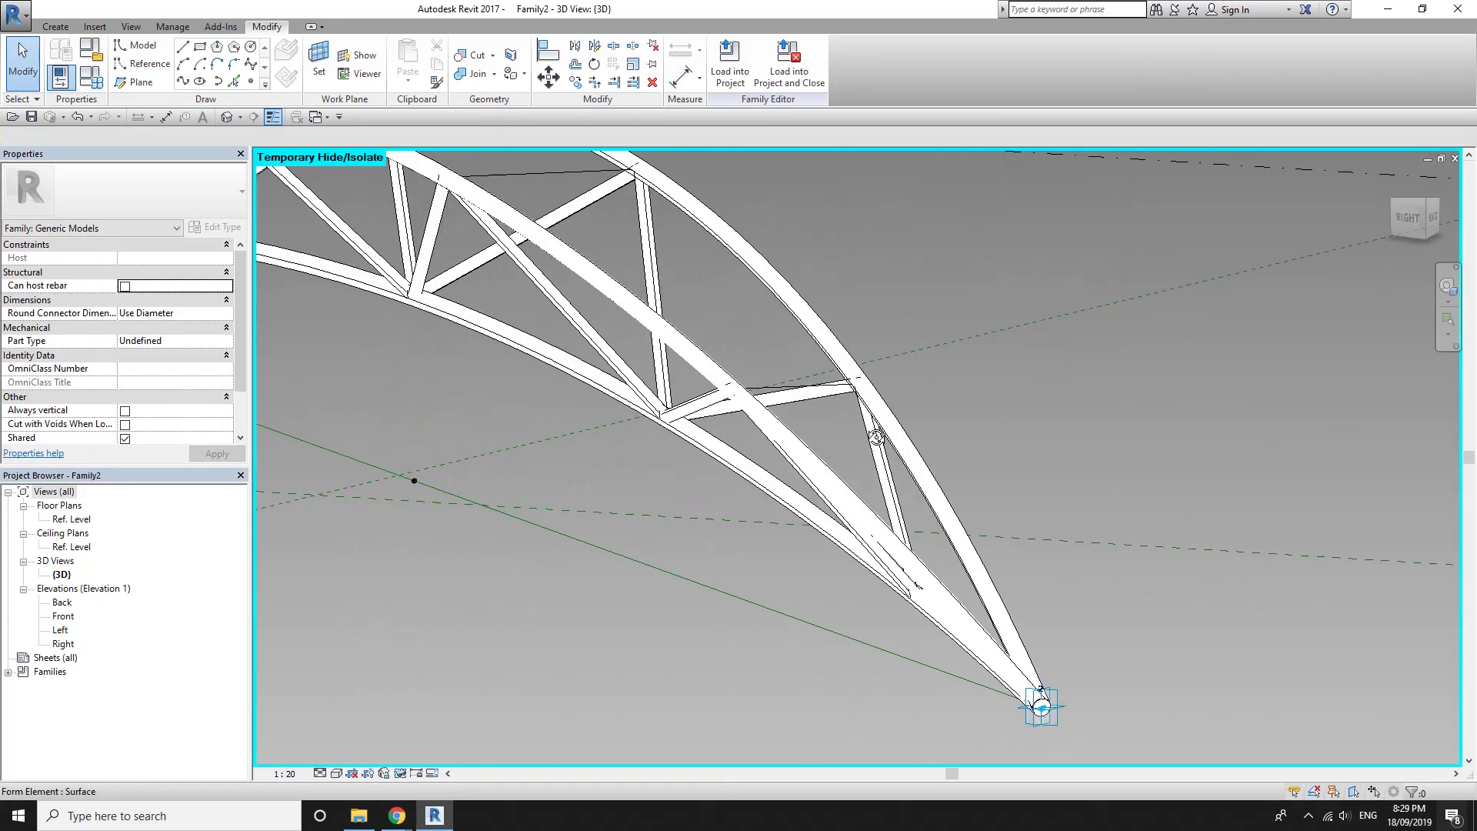
# Place a reference point on the cross strut line and draw a radius-35 circle there
pyautogui.scroll(2, 876, 437)
pyautogui.scroll(2, 875, 437)
pyautogui.click(260, 80)
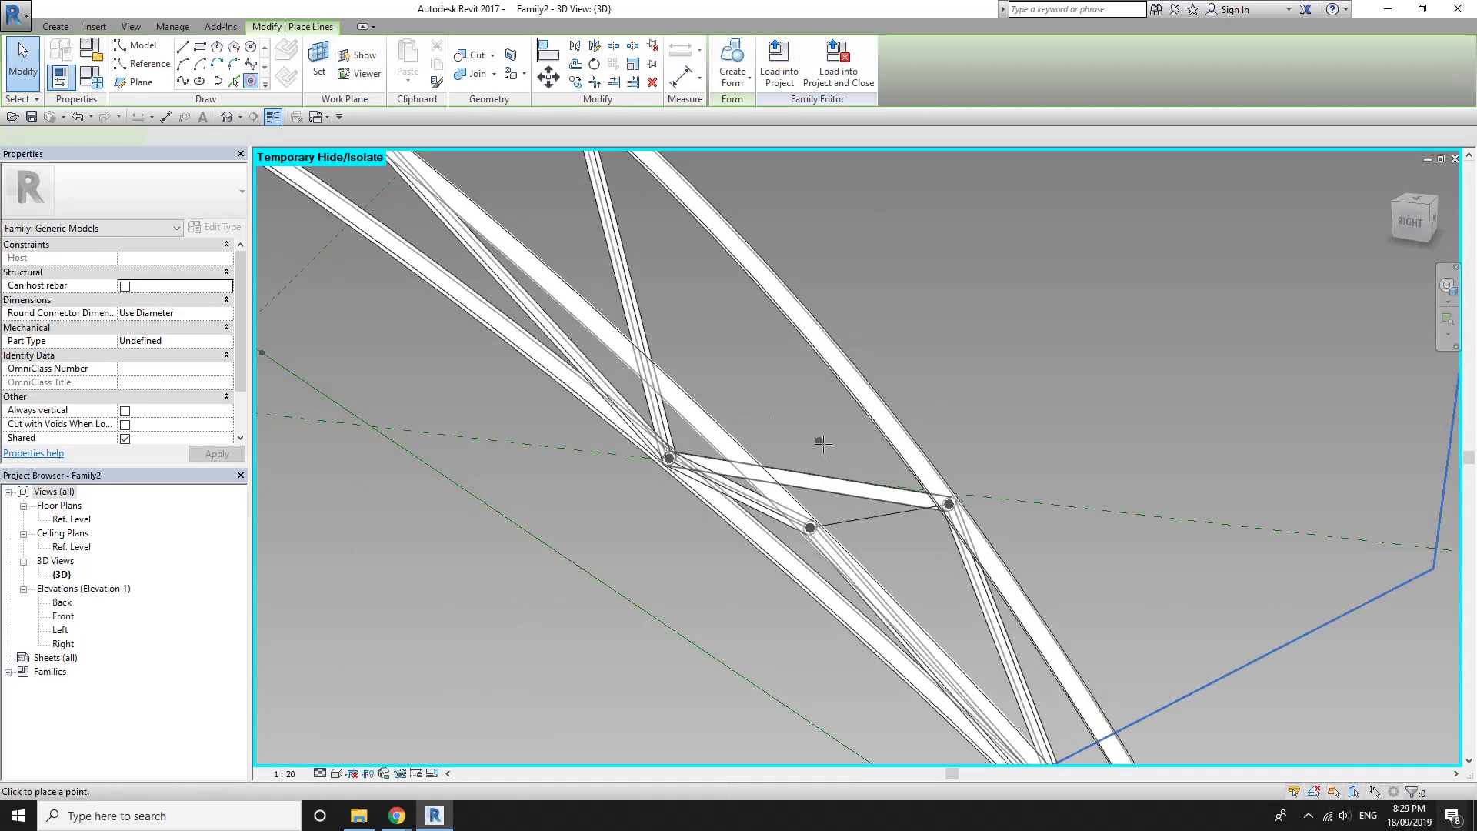
pyautogui.click(890, 522)
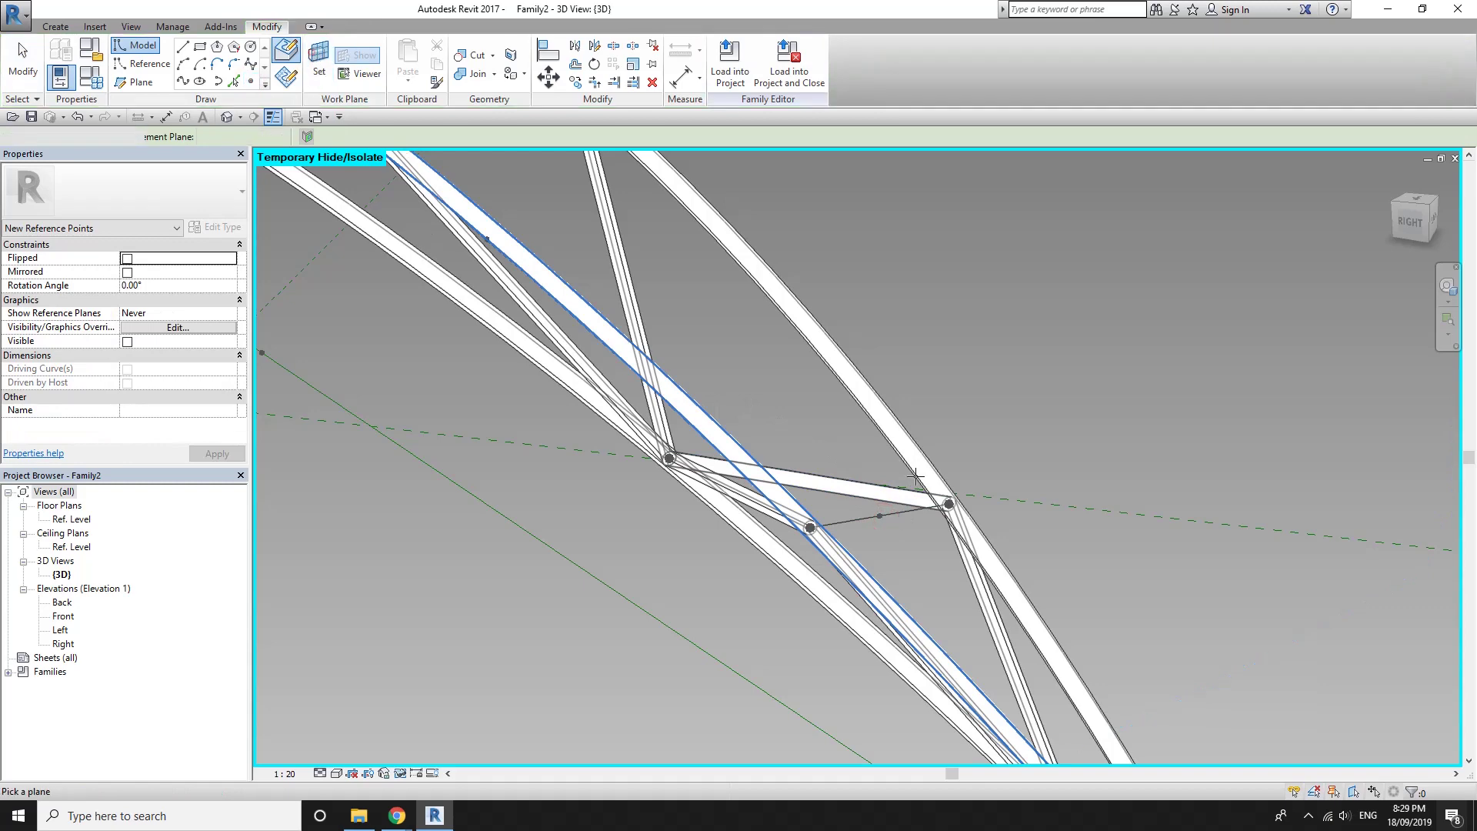
pyautogui.click(251, 46)
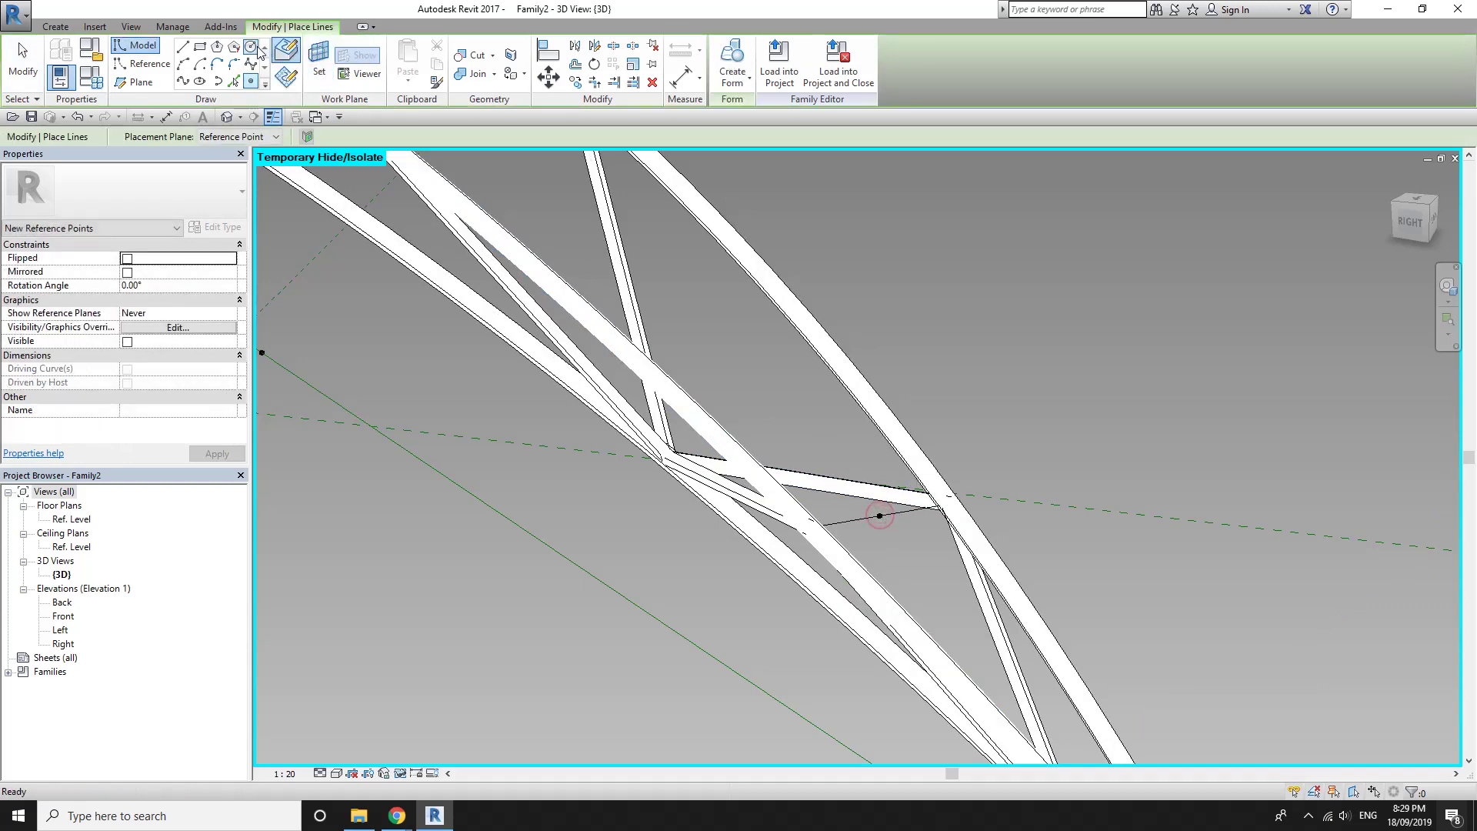
pyautogui.scroll(3, 880, 516)
pyautogui.scroll(3, 880, 517)
pyautogui.click(878, 519)
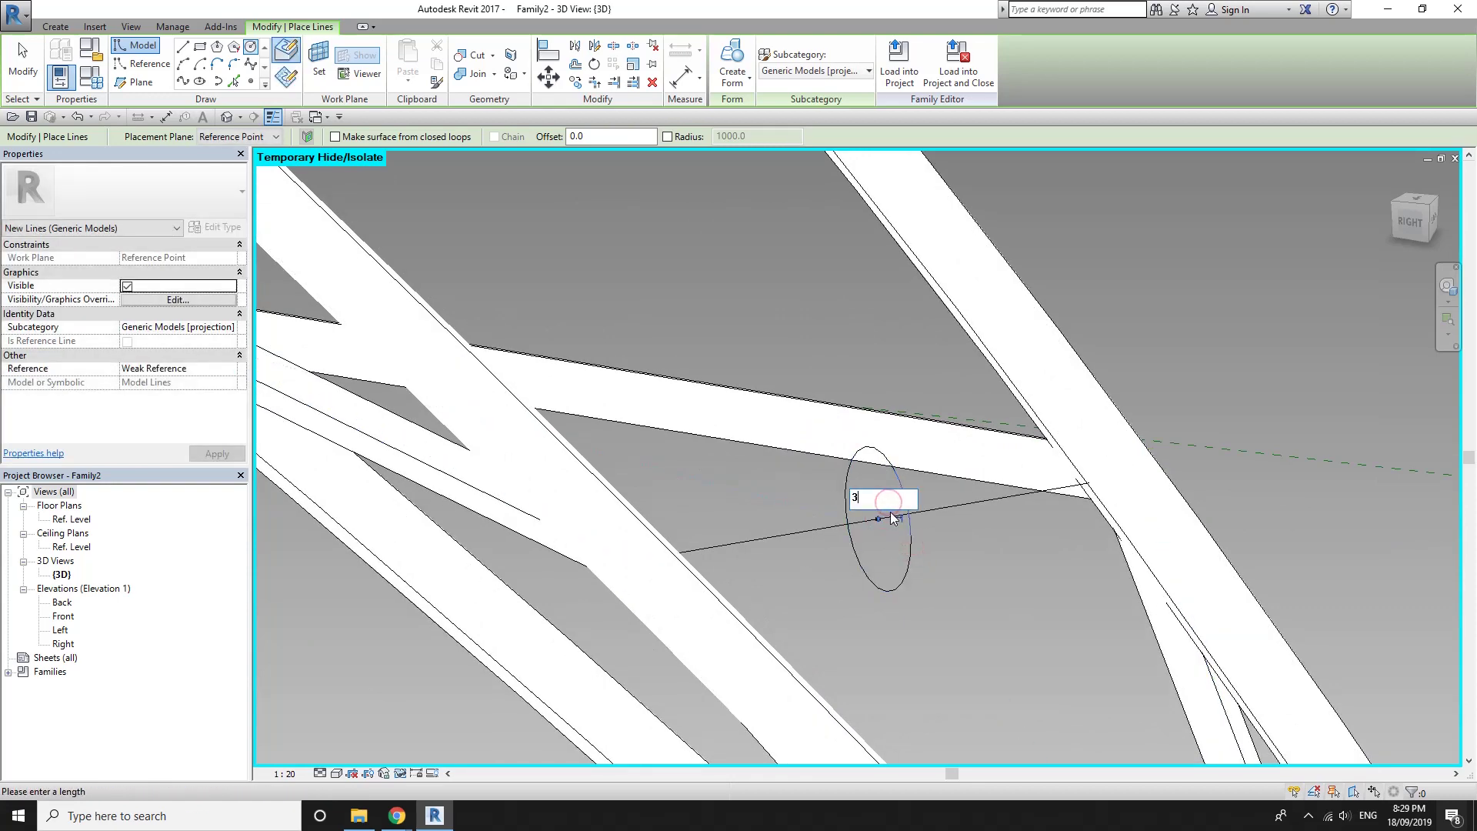
pyautogui.press('Return')
pyautogui.scroll(-5, 862, 385)
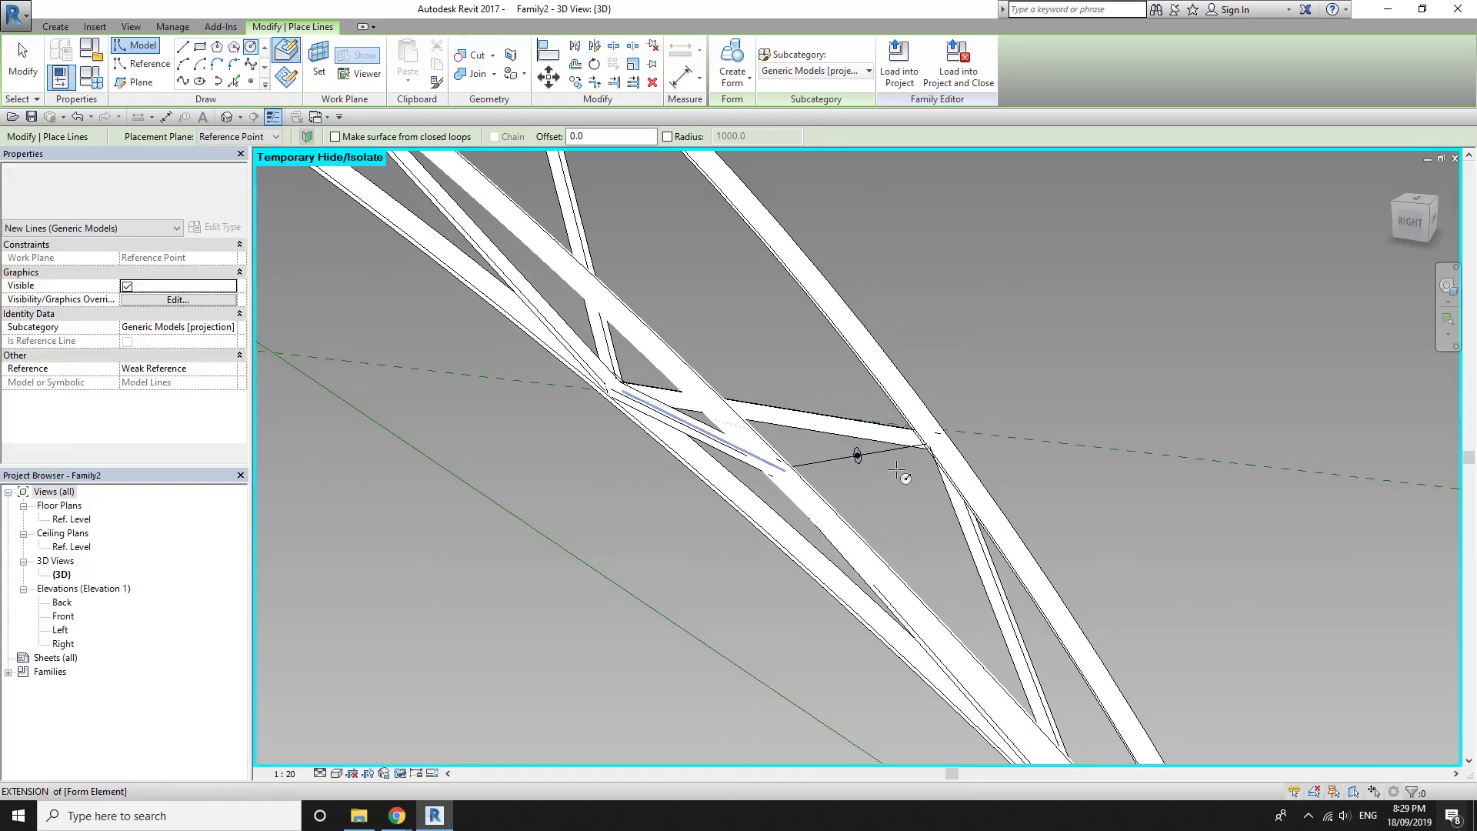
pyautogui.press('Escape')
pyautogui.press('Escape')
# Sweep the circle along the strut line into a solid tube
pyautogui.scroll(1, 870, 469)
pyautogui.click(871, 446)
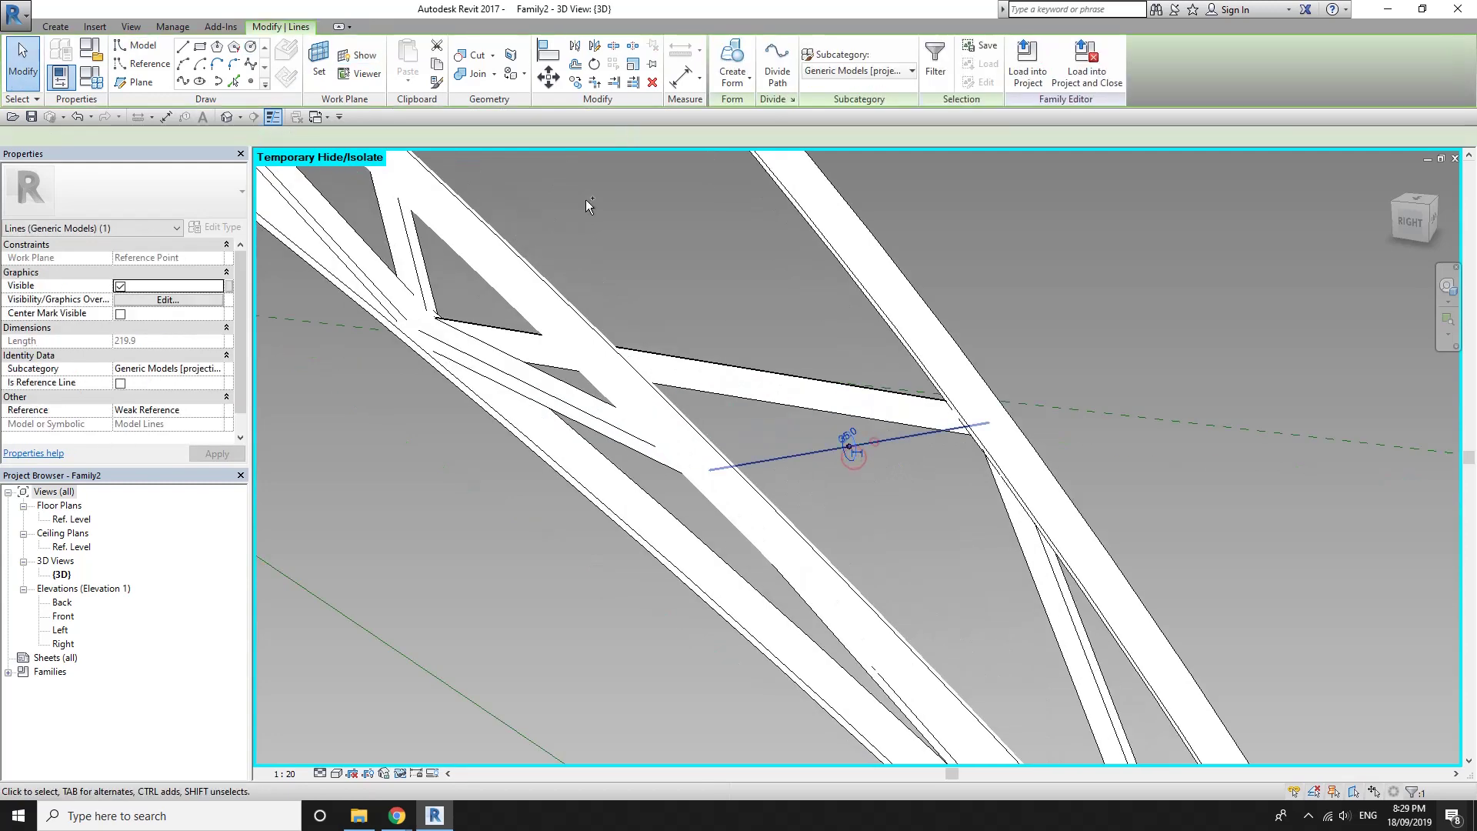
pyautogui.click(732, 74)
pyautogui.scroll(-2, 713, 211)
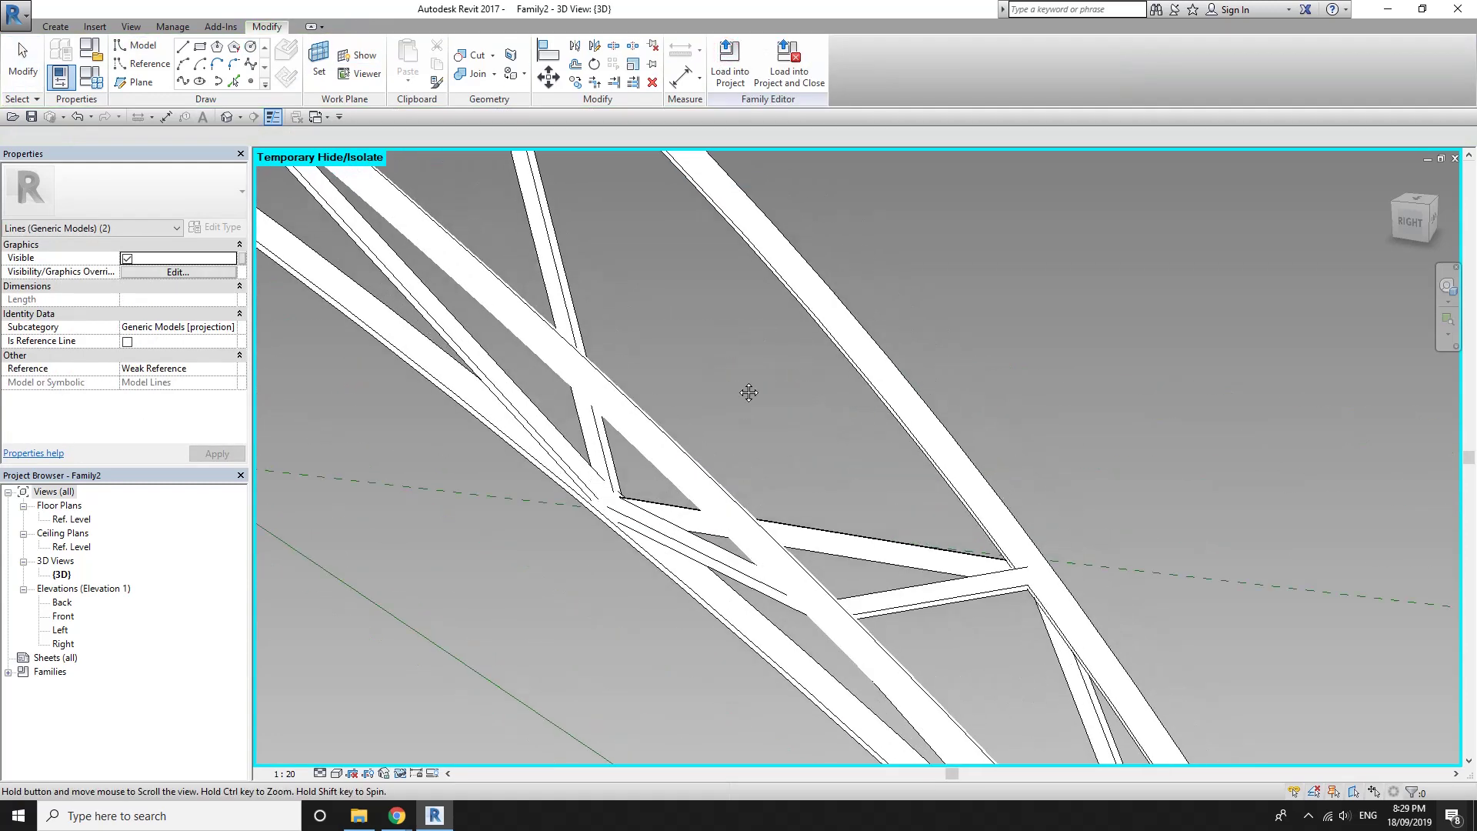
pyautogui.press('Escape')
# Add a reference point at the midpoint of the horizontal cross strut line
pyautogui.moveTo(650, 277)
pyautogui.keyDown('shift'); pyautogui.mouseDown(button='middle')
pyautogui.moveTo(693, 393)
pyautogui.moveTo(743, 393)
pyautogui.moveTo(614, 442)
pyautogui.moveTo(602, 494)
pyautogui.mouseUp(button='middle'); pyautogui.keyUp('shift')
pyautogui.scroll(-3, 602, 494)
pyautogui.scroll(-2, 647, 616)
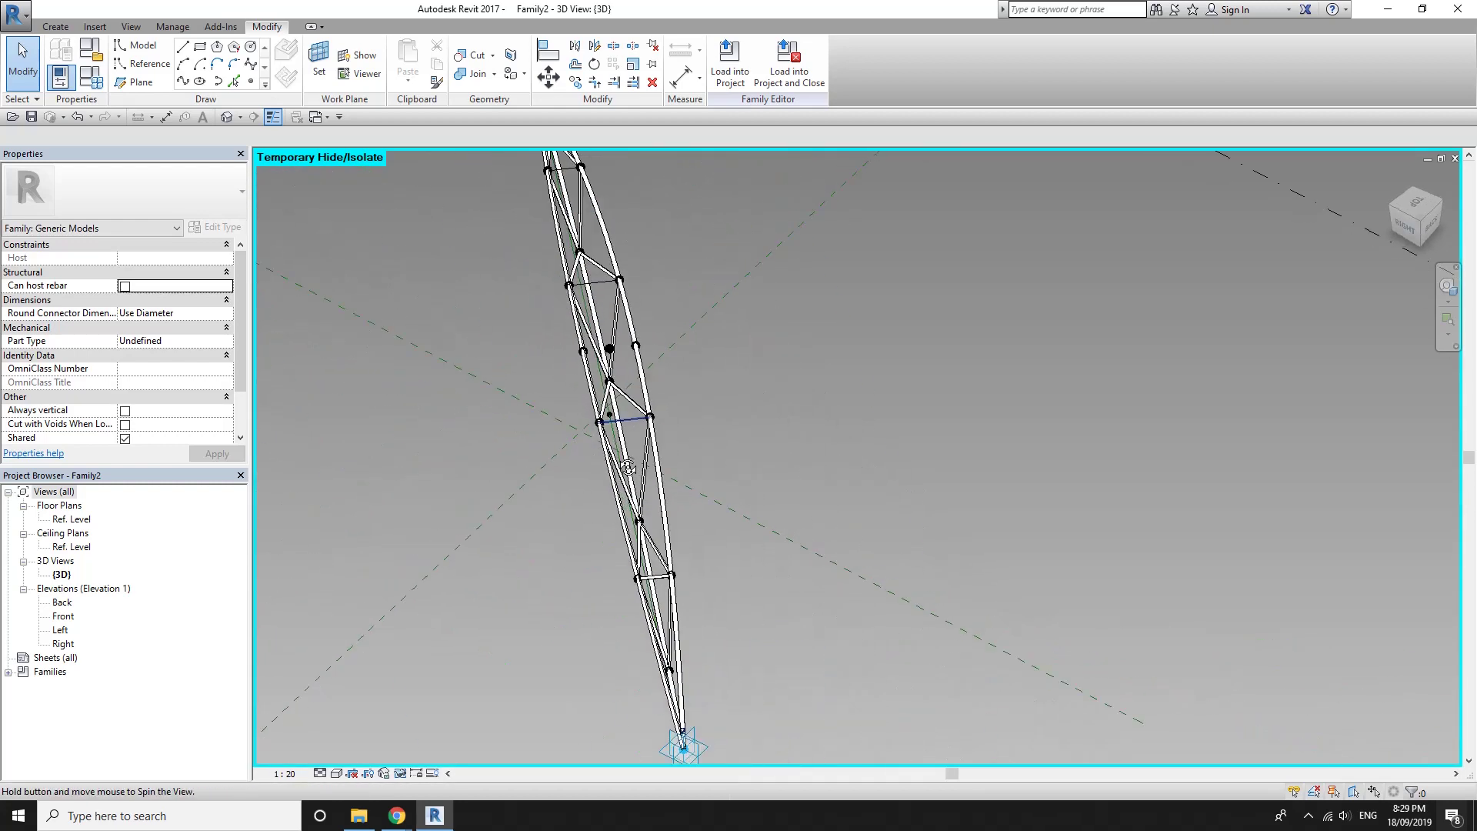
pyautogui.scroll(3, 681, 731)
pyautogui.click(253, 82)
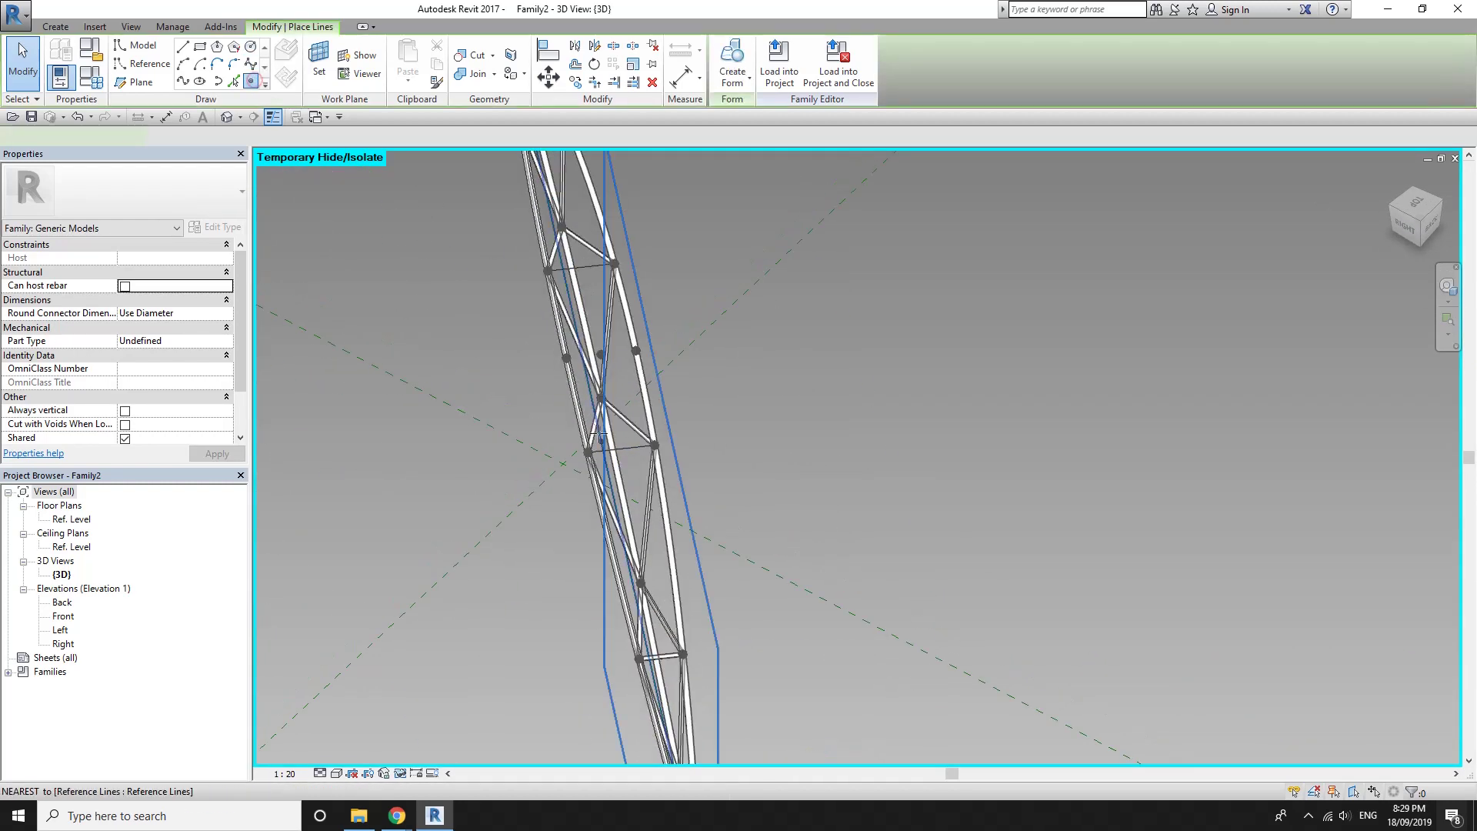
pyautogui.click(639, 447)
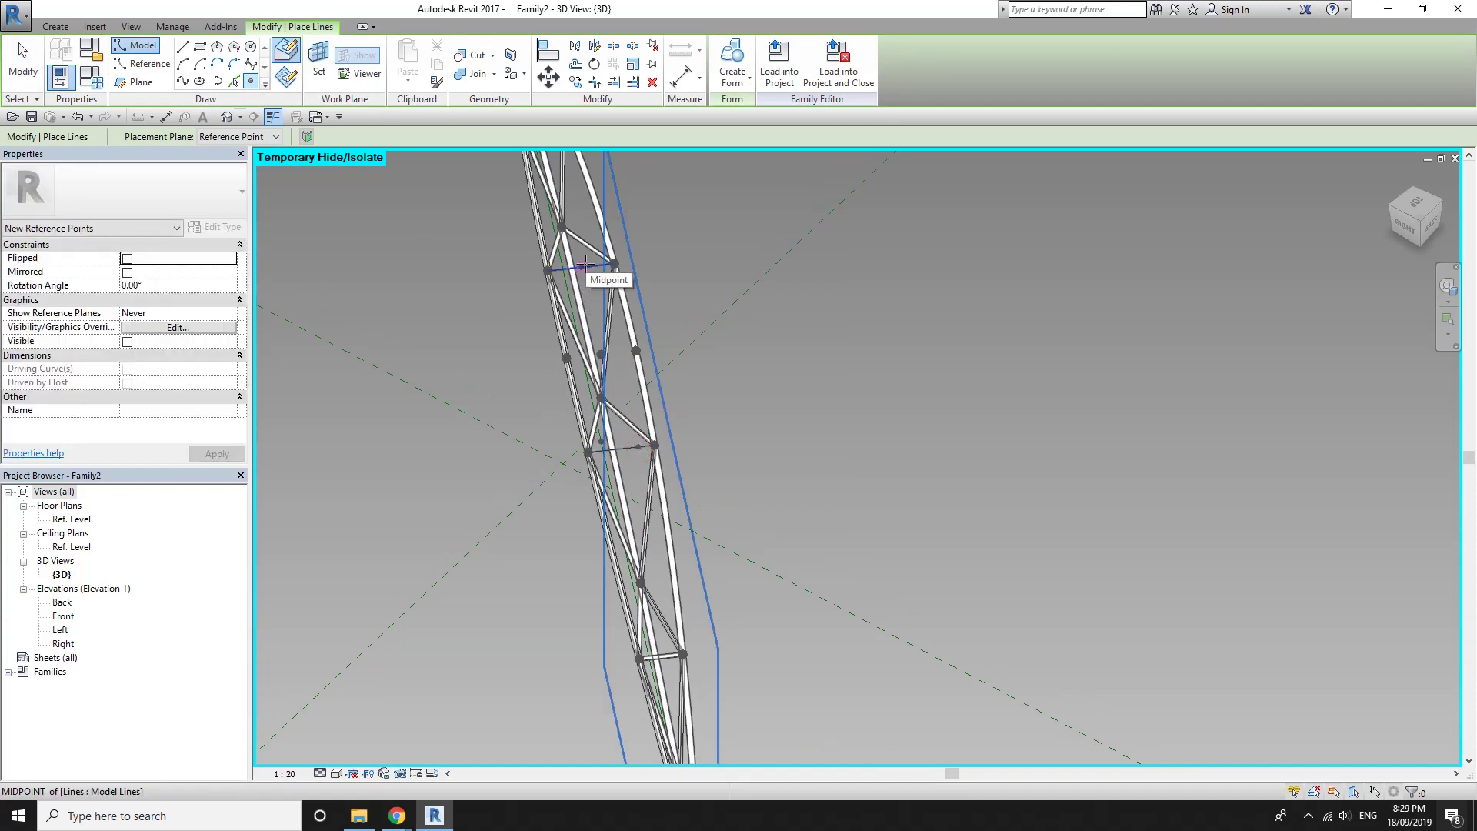
# Make the new reference point the work plane and select the Circle draw tool
pyautogui.keyDown('shift'); pyautogui.moveTo(596, 266); pyautogui.dragTo(539, 231, button='middle'); pyautogui.keyUp('shift')
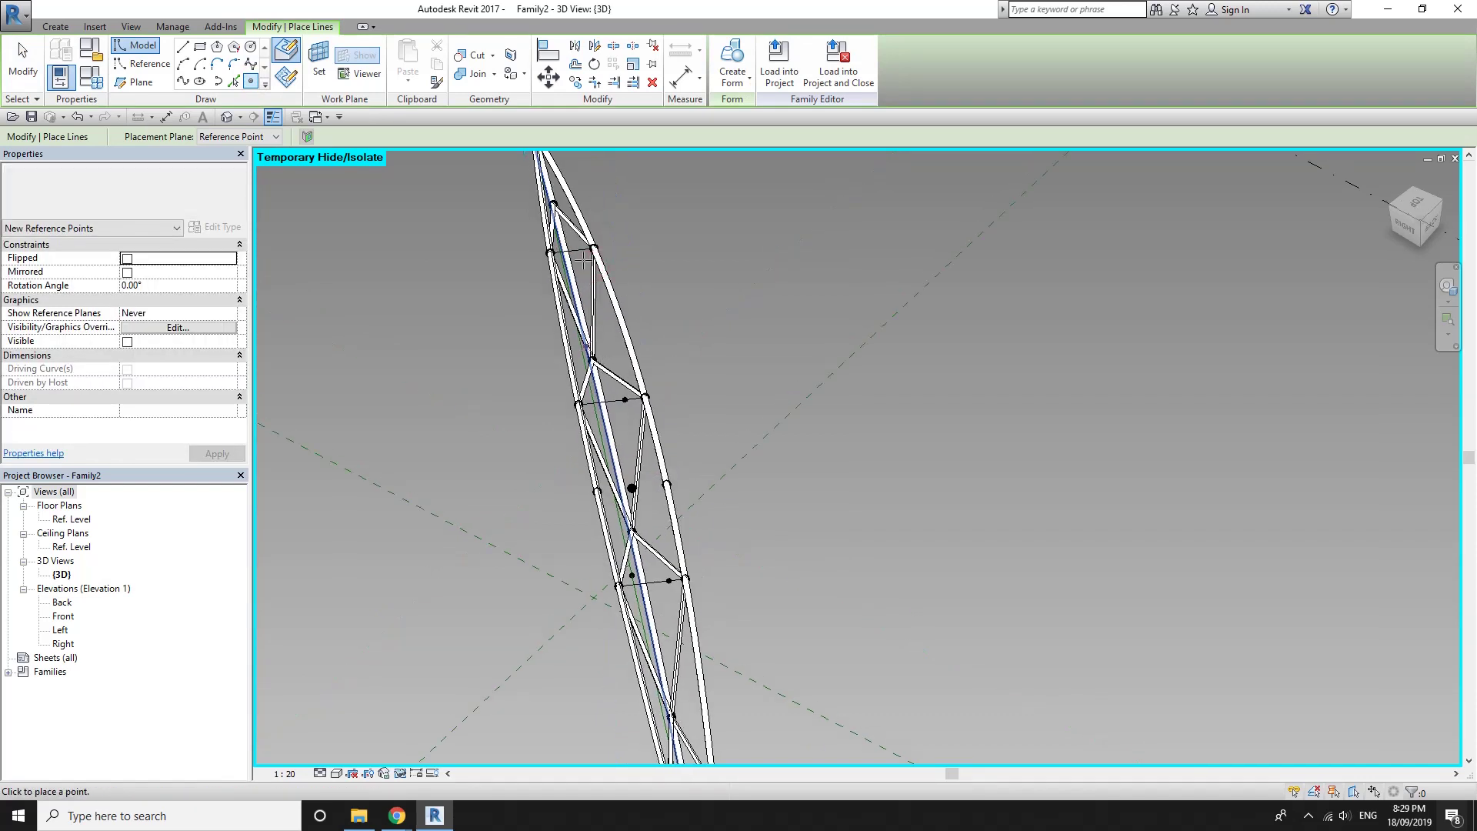
pyautogui.click(322, 60)
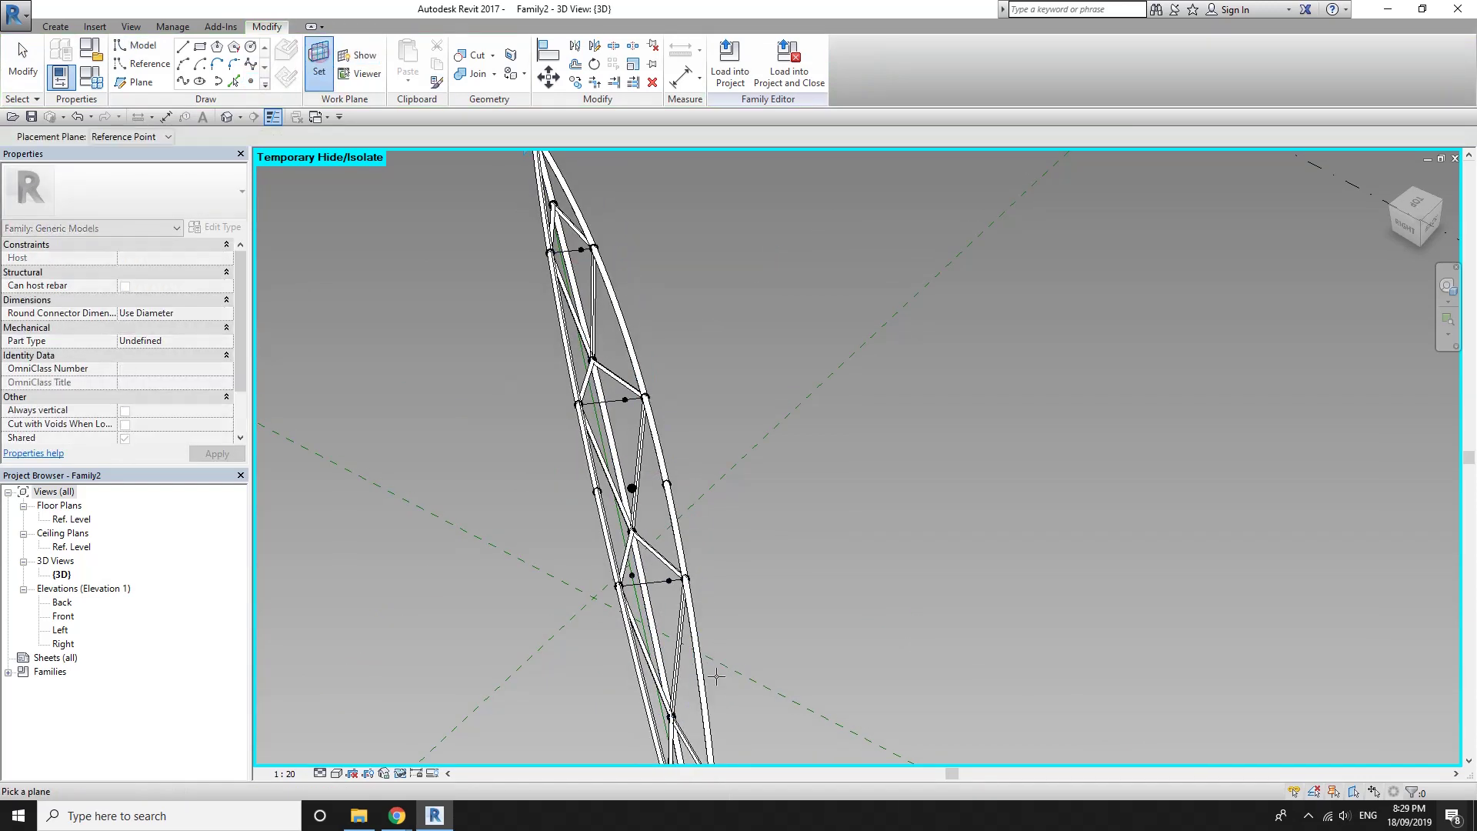
pyautogui.click(664, 562)
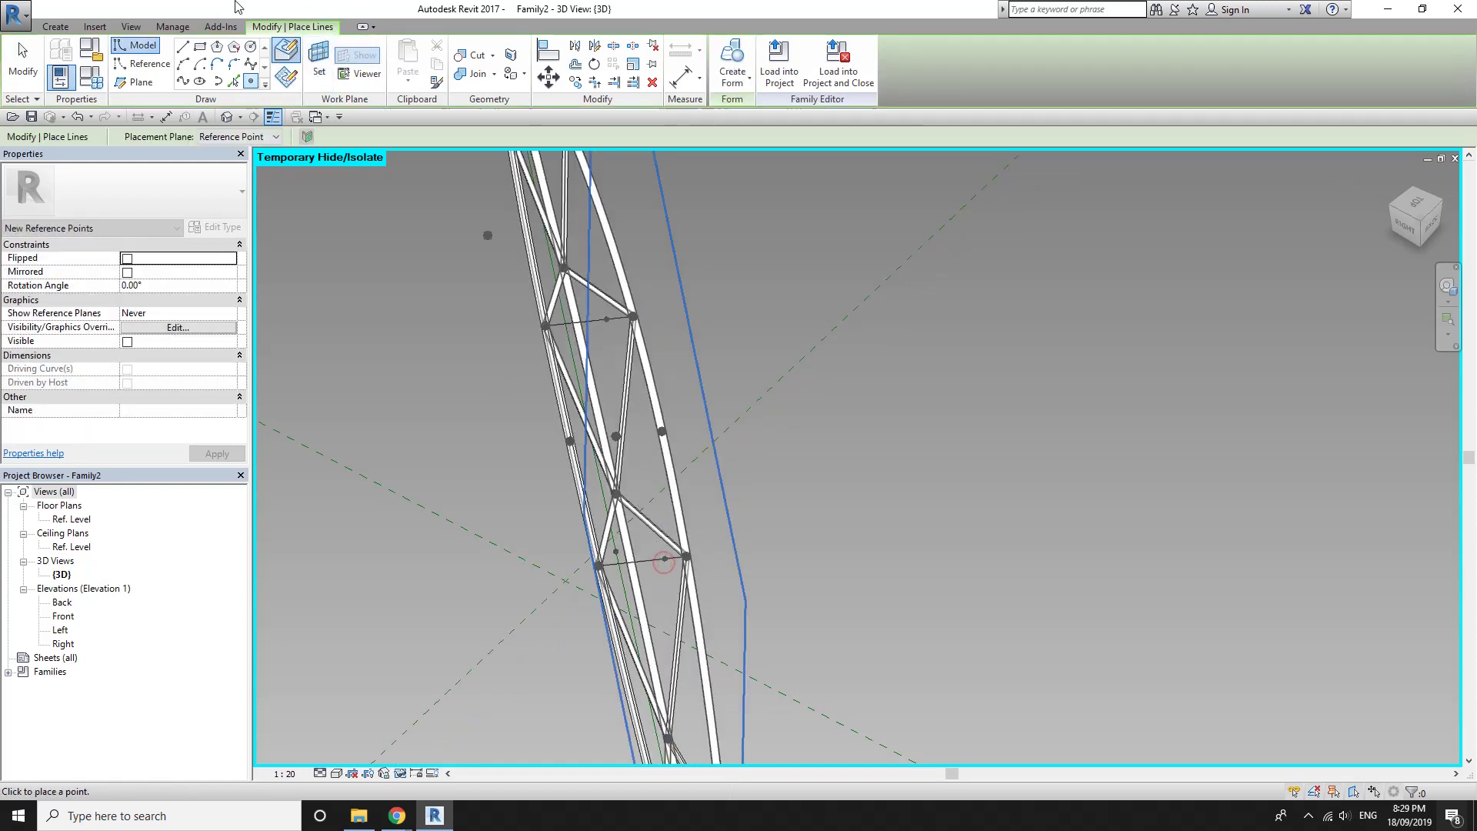
pyautogui.click(250, 47)
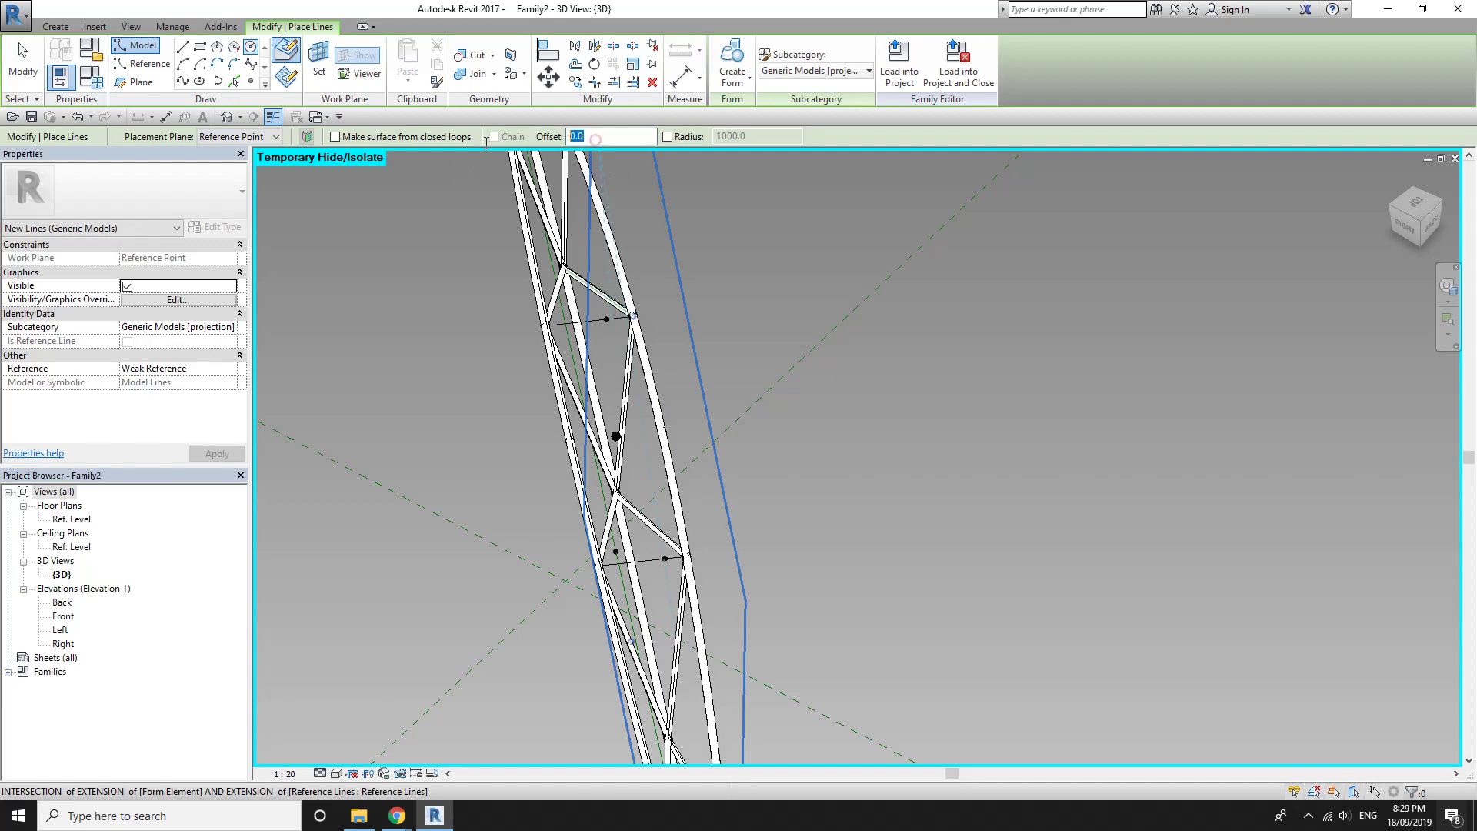
pyautogui.scroll(4, 673, 405)
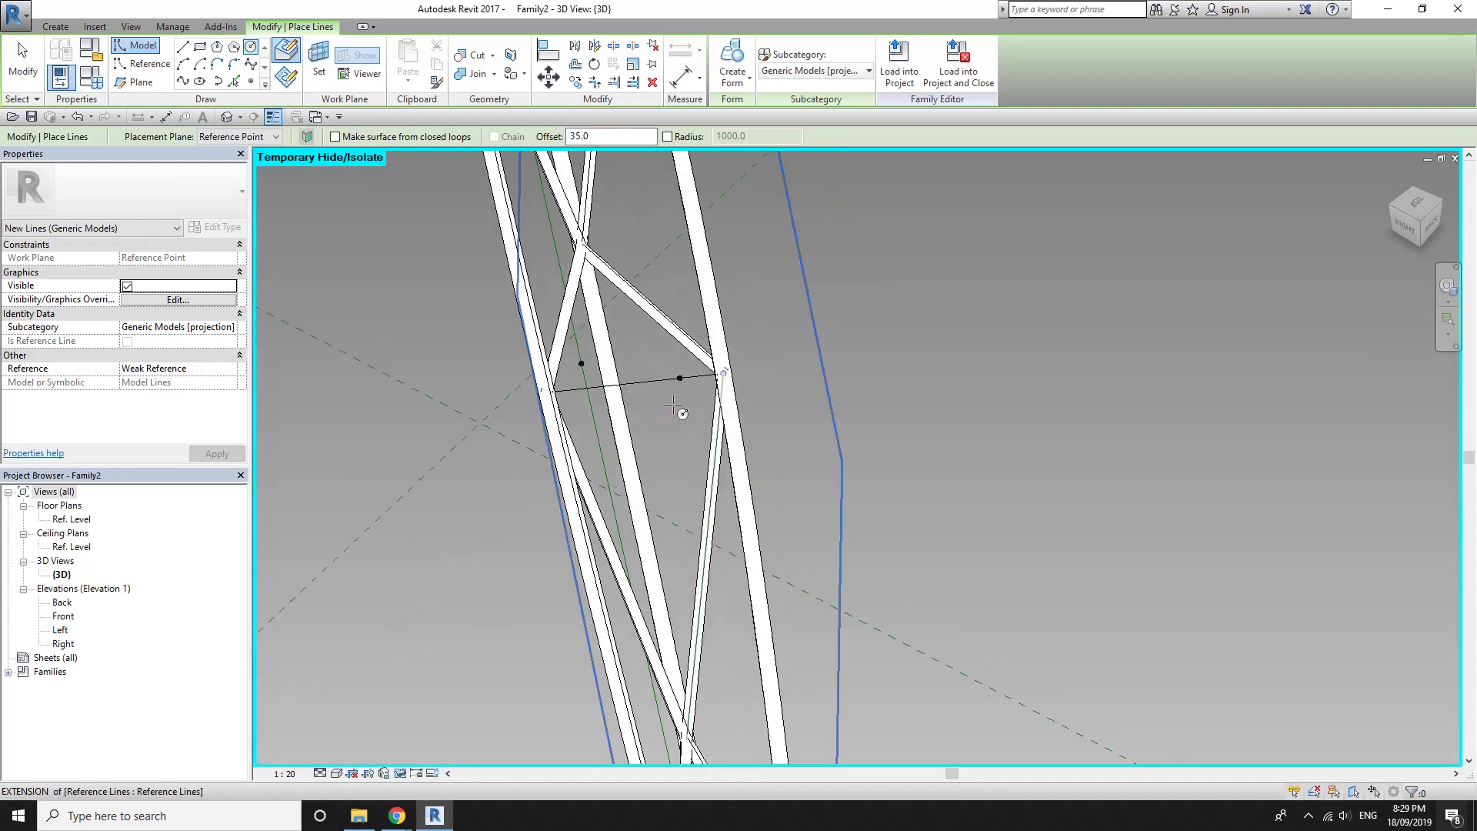
# Fix the circle radius at 35 and place a circle on the reference point
pyautogui.keyDown('shift'); pyautogui.moveTo(669, 421); pyautogui.dragTo(752, 369, button='middle'); pyautogui.keyUp('shift')
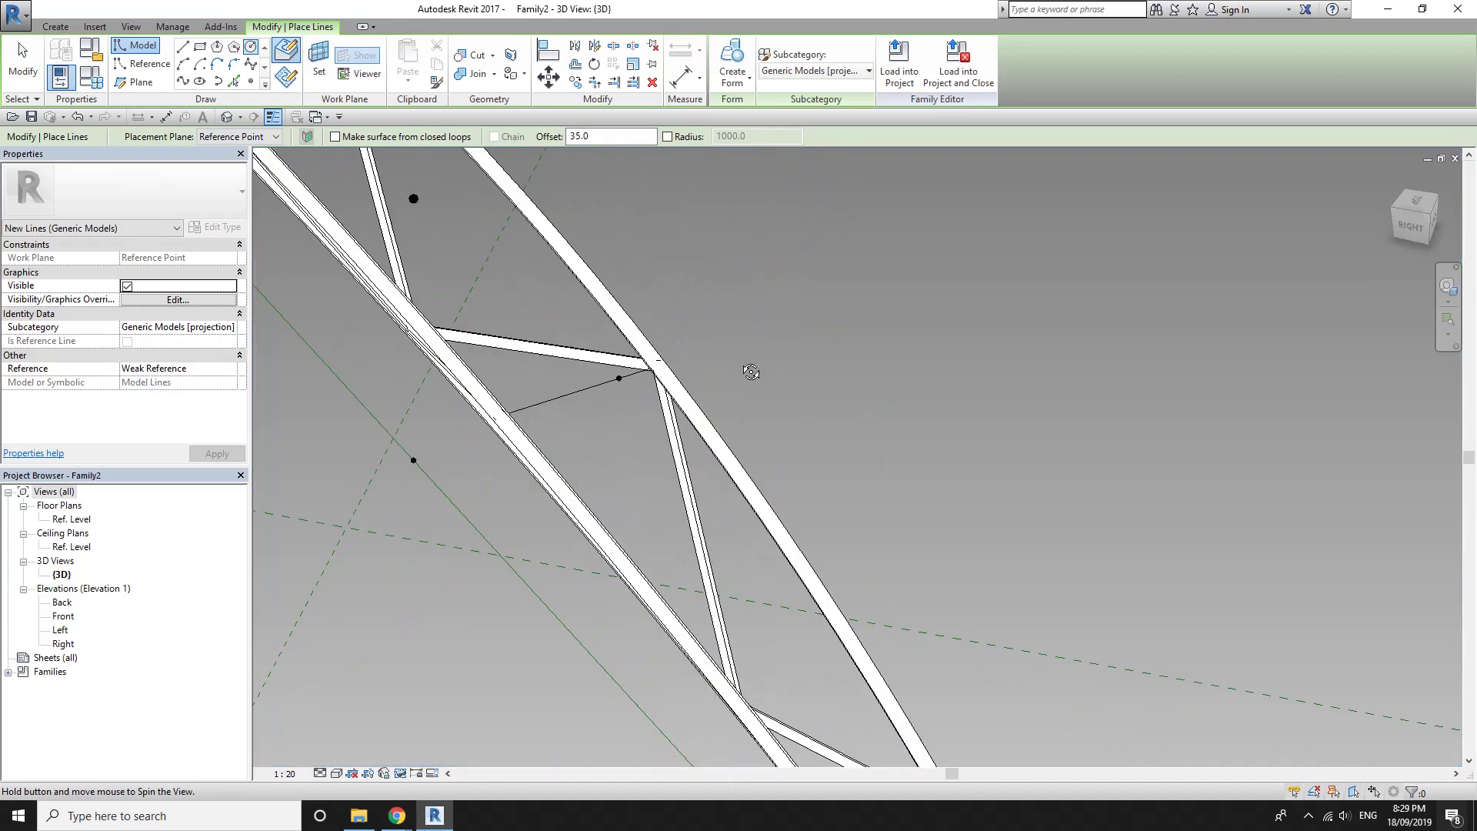
pyautogui.scroll(2, 635, 396)
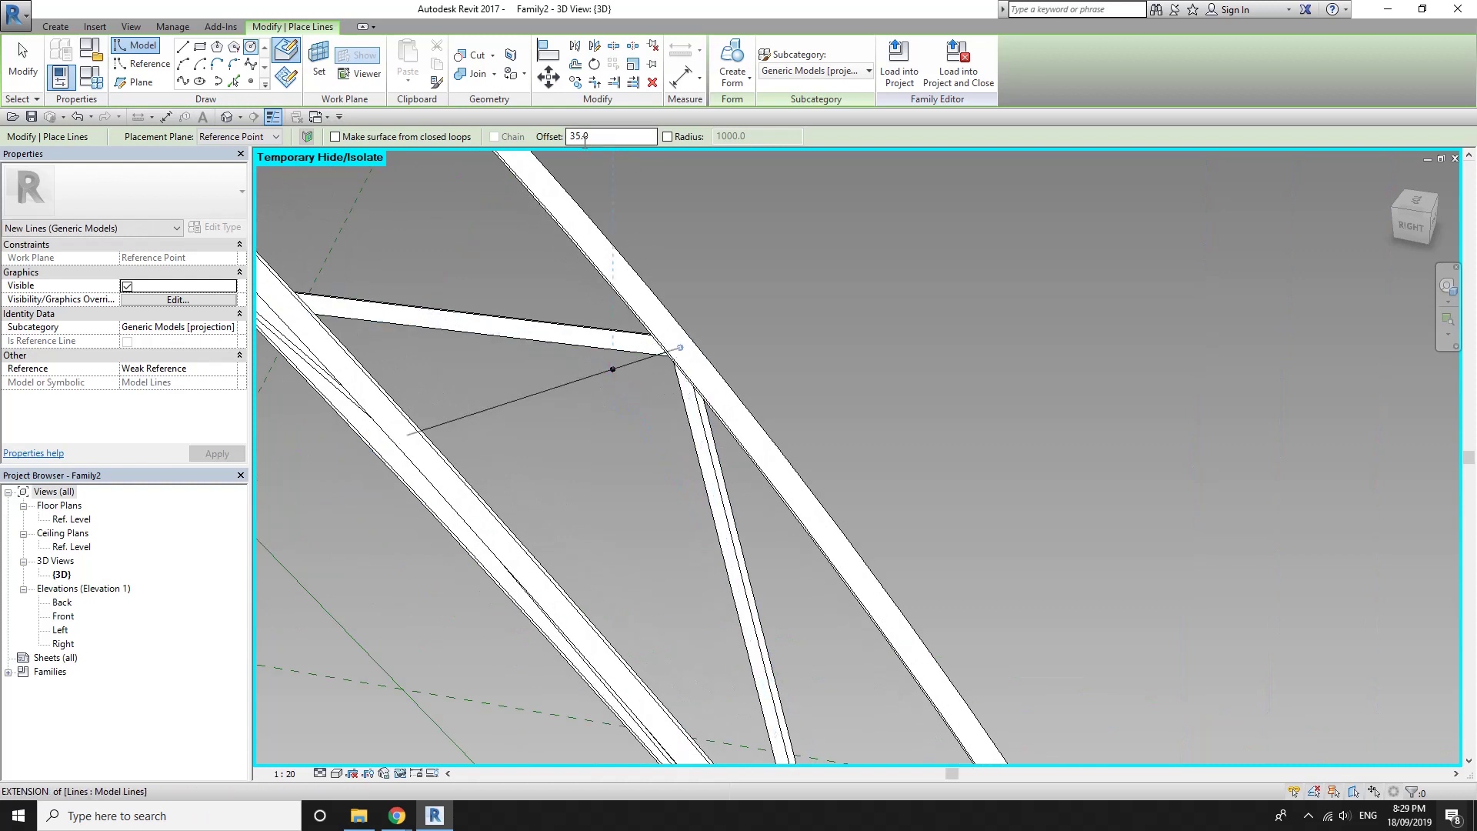
pyautogui.click(673, 140)
pyautogui.write('35')
pyautogui.press('Return')
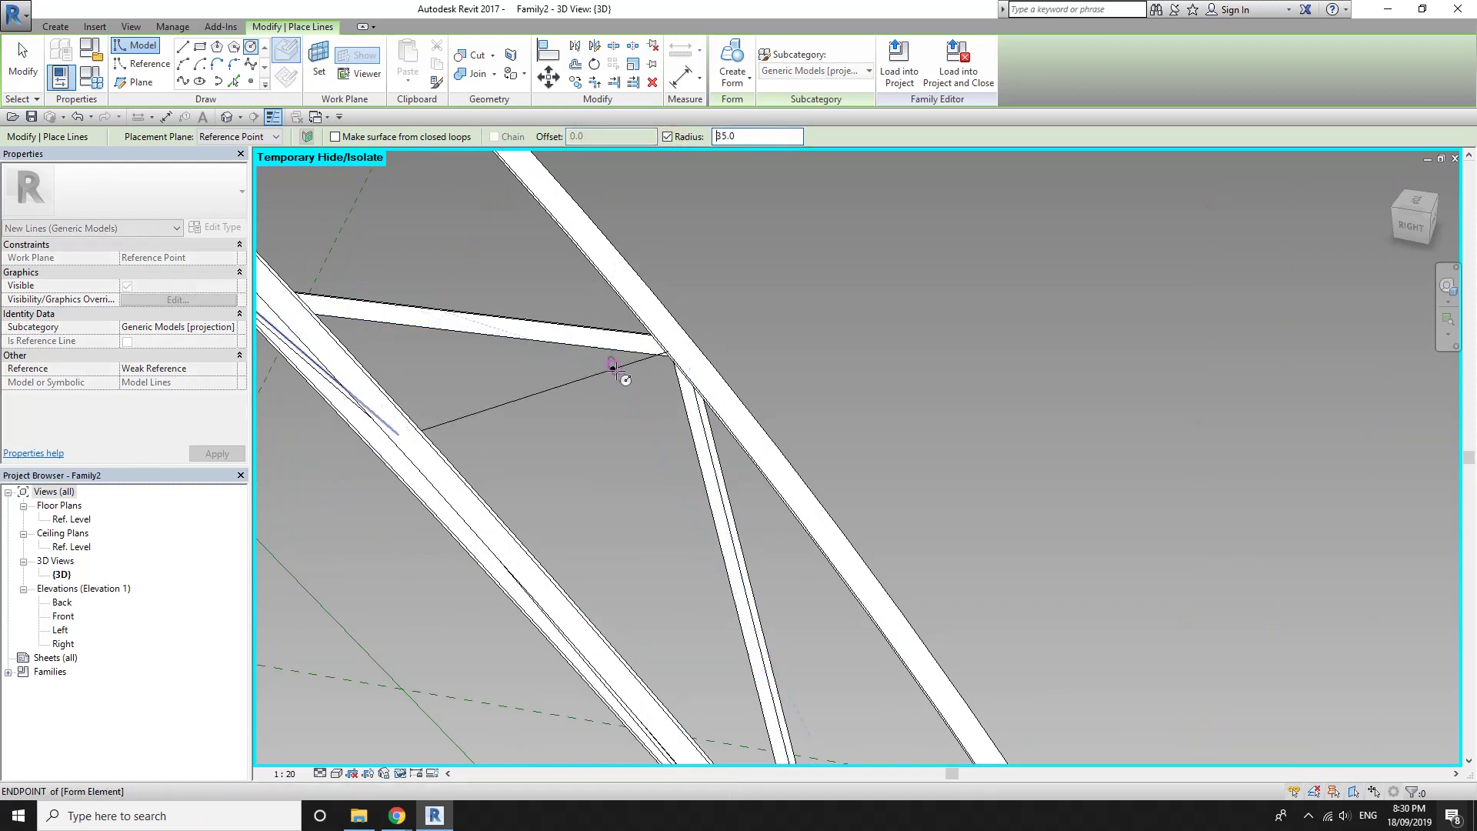
pyautogui.scroll(2, 613, 369)
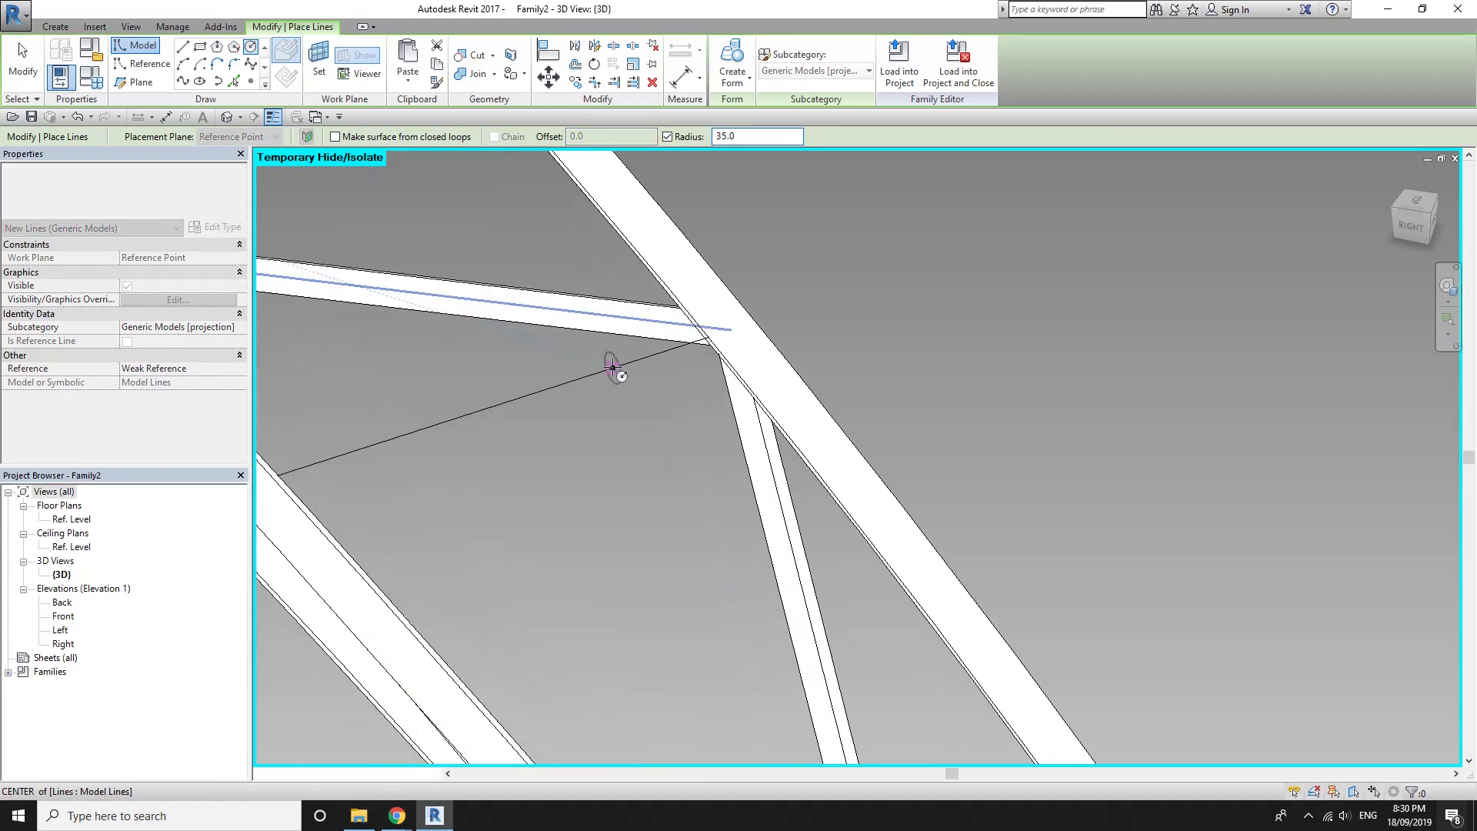
pyautogui.scroll(-3, 616, 372)
pyautogui.moveTo(603, 373)
pyautogui.mouseDown(button='middle')
pyautogui.moveTo(555, 393)
pyautogui.moveTo(217, 131)
pyautogui.moveTo(262, 183)
pyautogui.mouseUp(button='middle')
pyautogui.click(319, 55)
pyautogui.scroll(3, 561, 361)
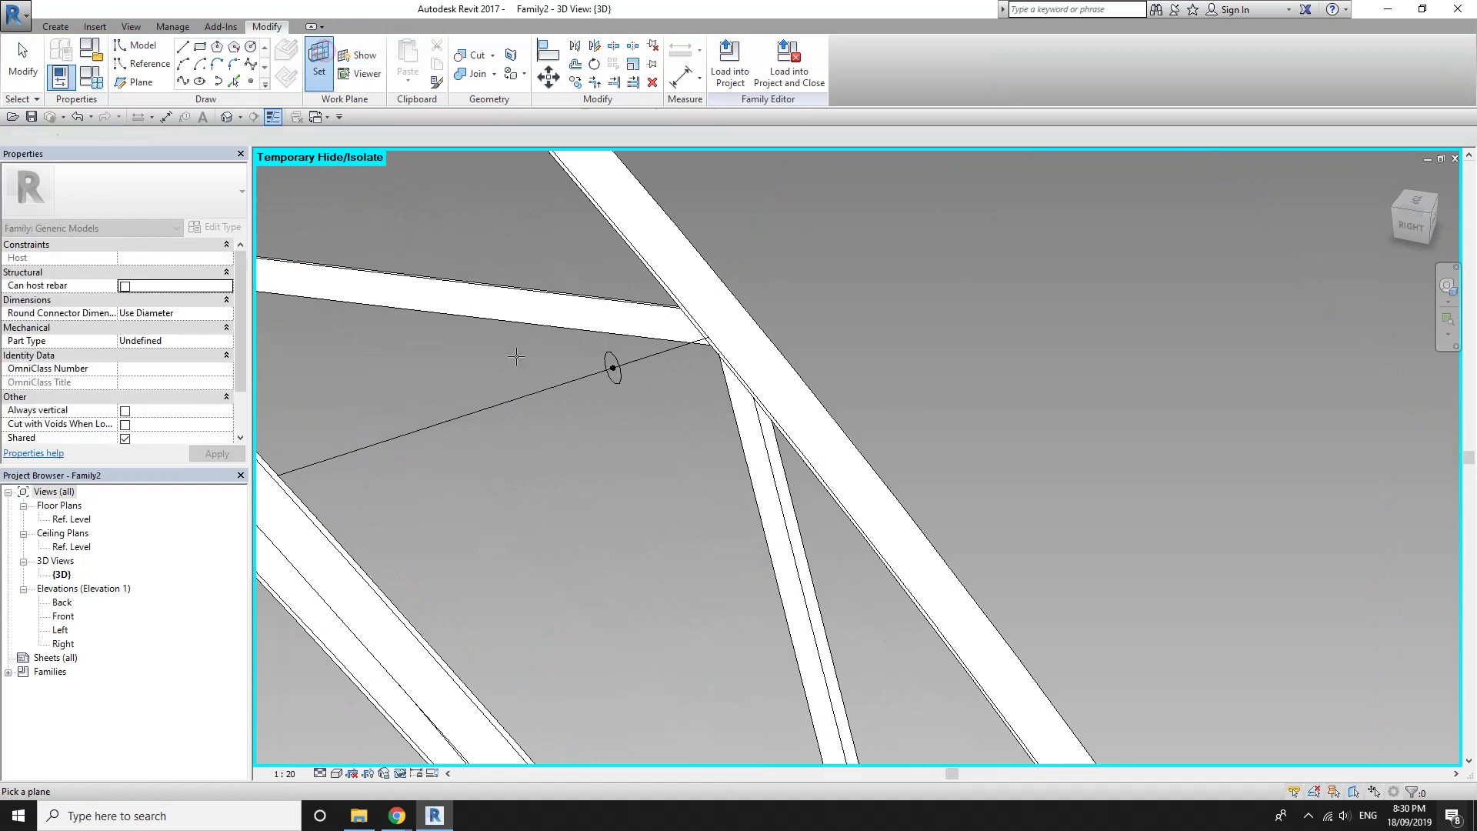
pyautogui.scroll(-3, 564, 356)
# Orbit to the next reference point and pick it as the work plane
pyautogui.keyDown('shift'); pyautogui.moveTo(563, 355); pyautogui.dragTo(590, 368, button='middle'); pyautogui.keyUp('shift')
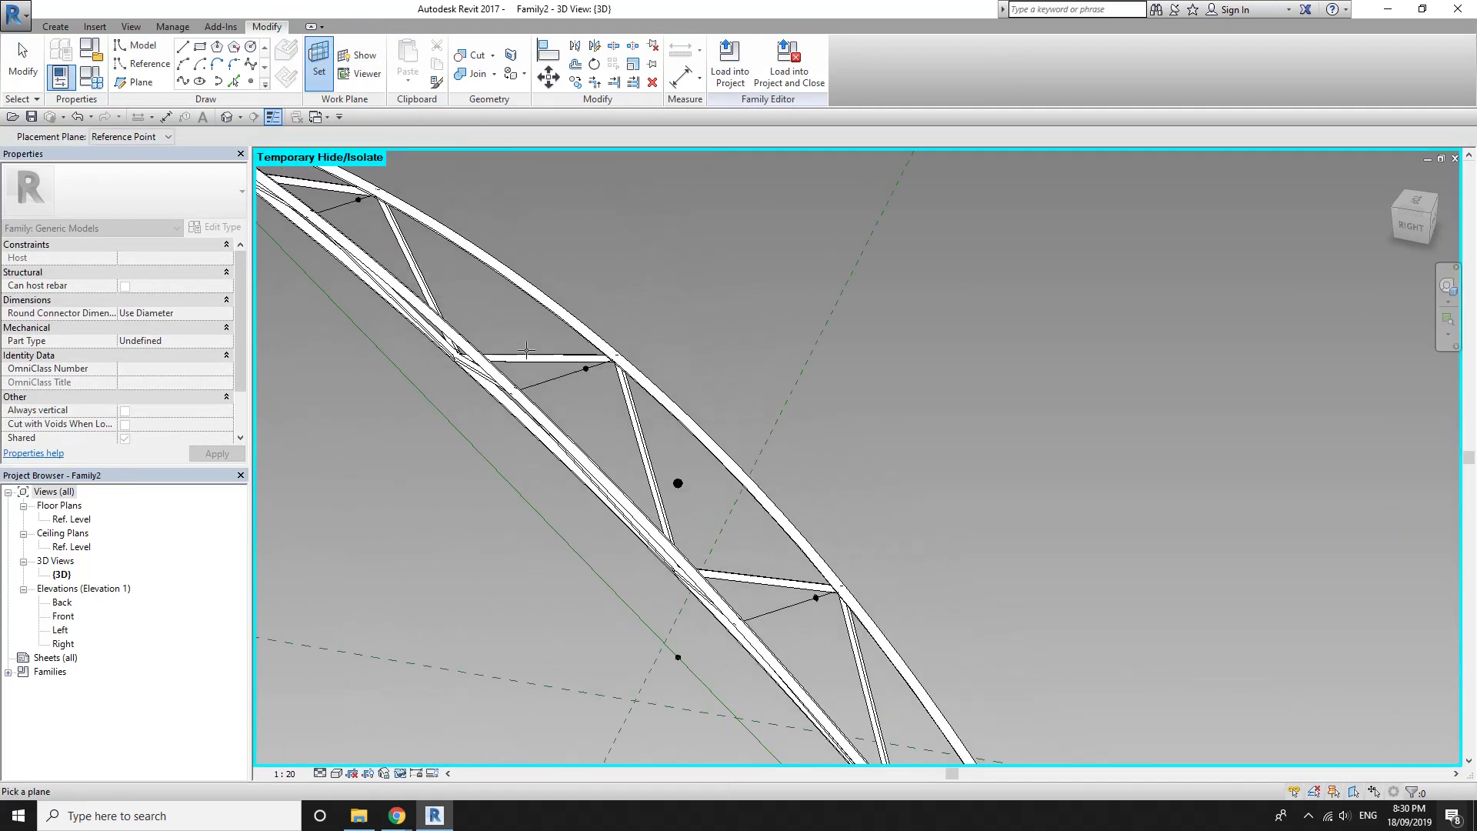
pyautogui.scroll(3, 589, 368)
pyautogui.click(619, 381)
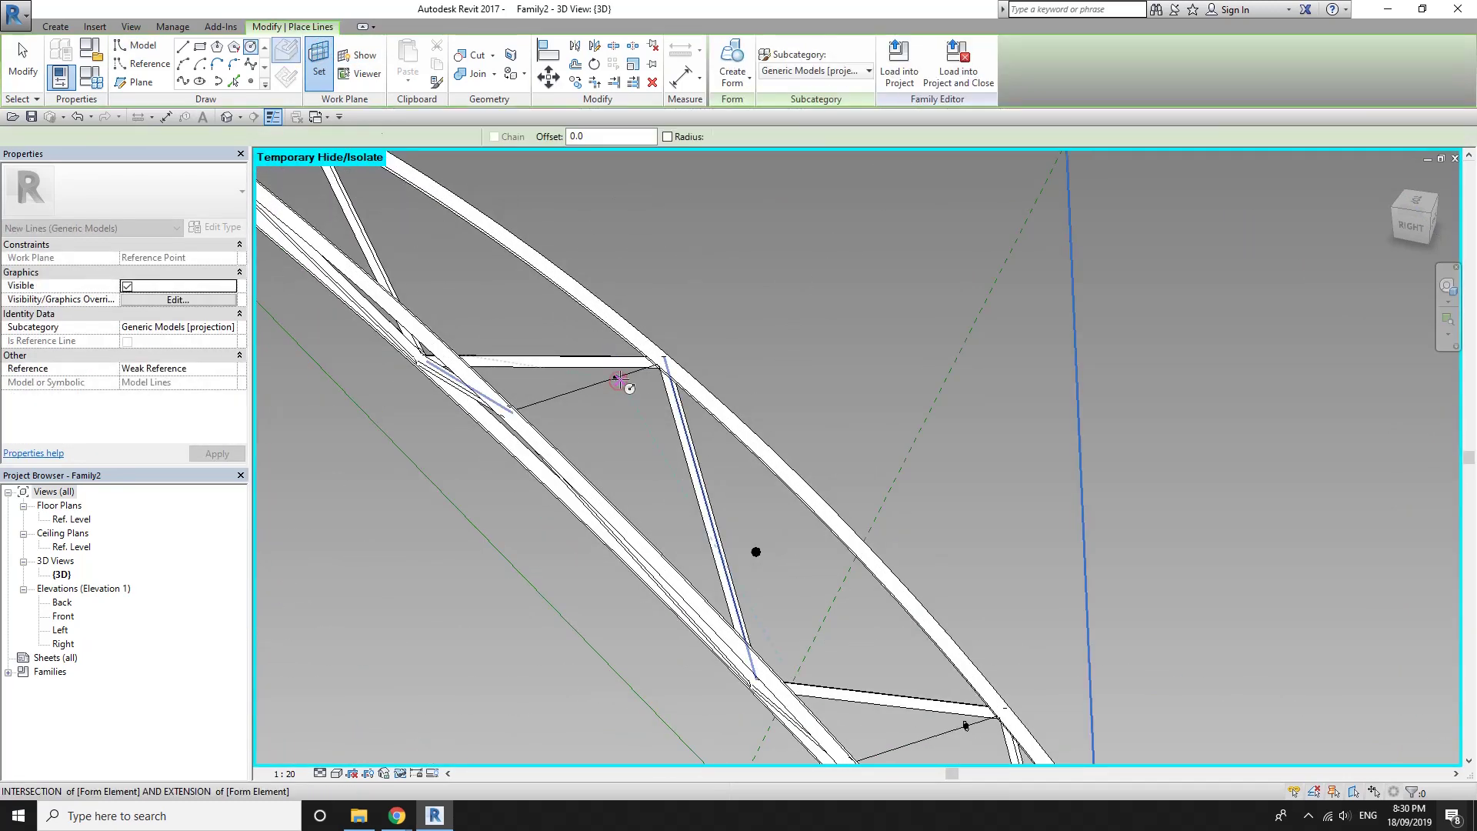
pyautogui.scroll(2, 637, 393)
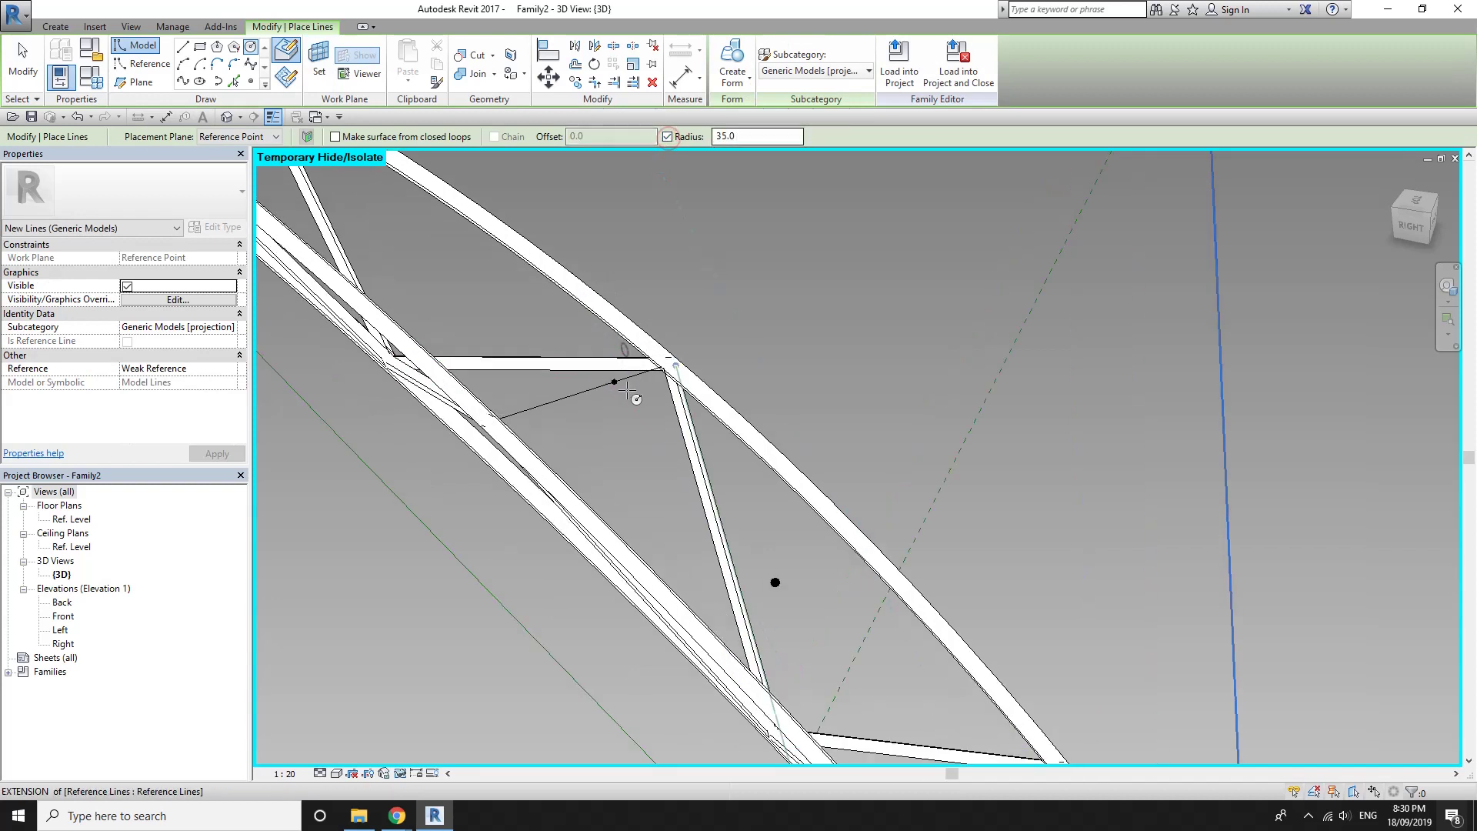
pyautogui.scroll(1, 616, 396)
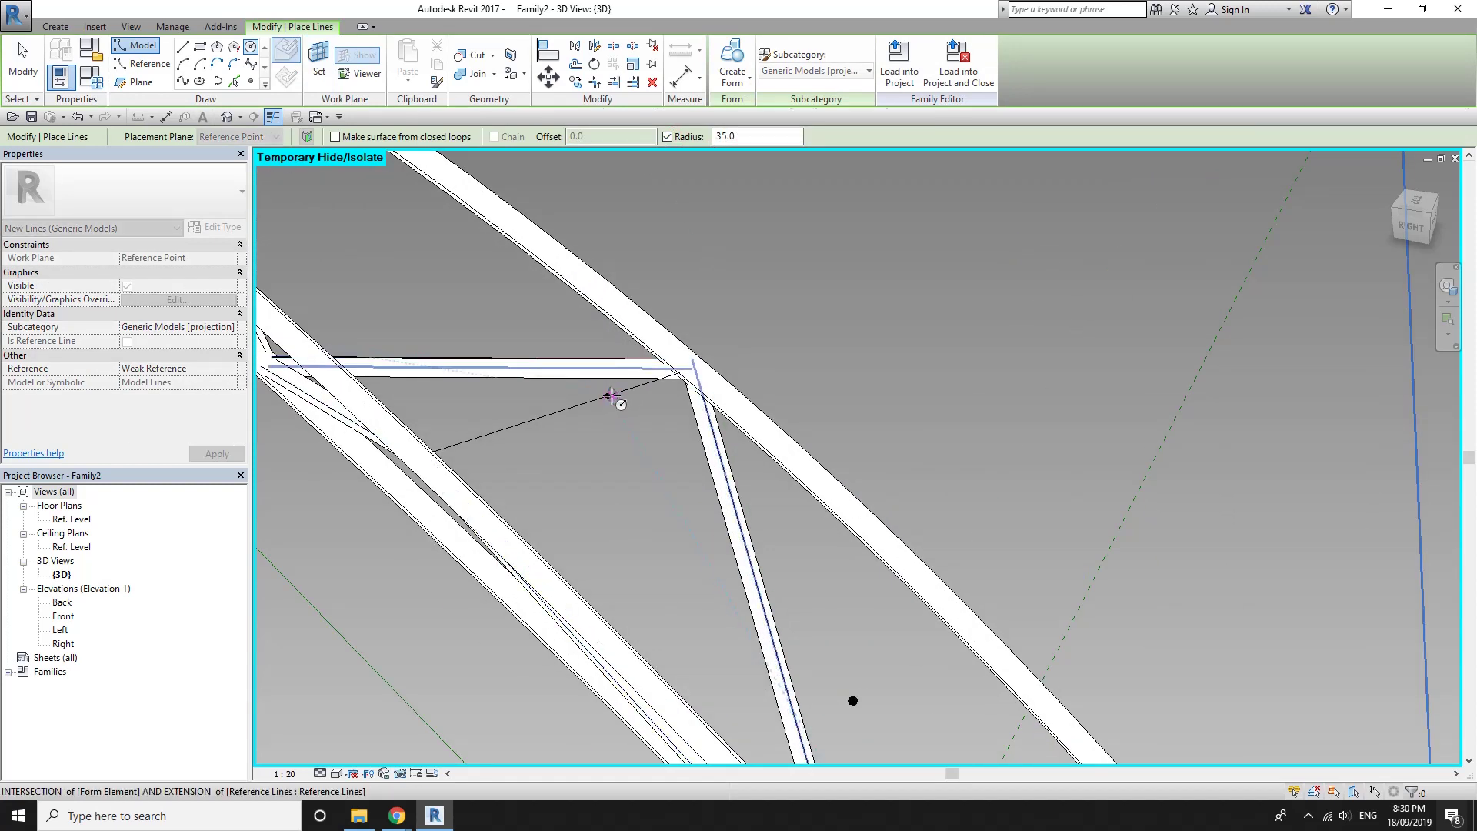
pyautogui.scroll(1, 608, 394)
pyautogui.scroll(1, 608, 395)
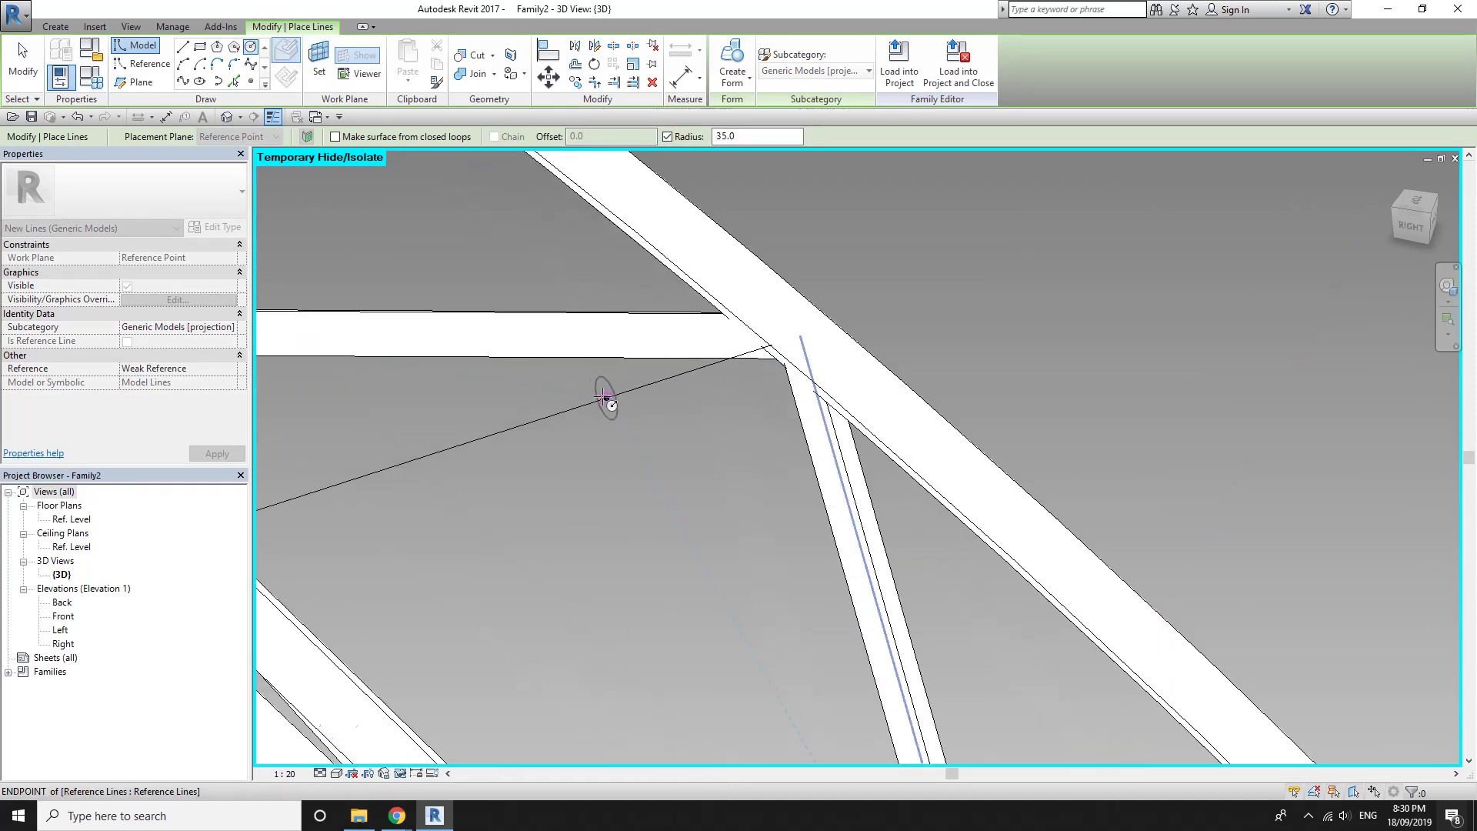
pyautogui.scroll(-2, 608, 398)
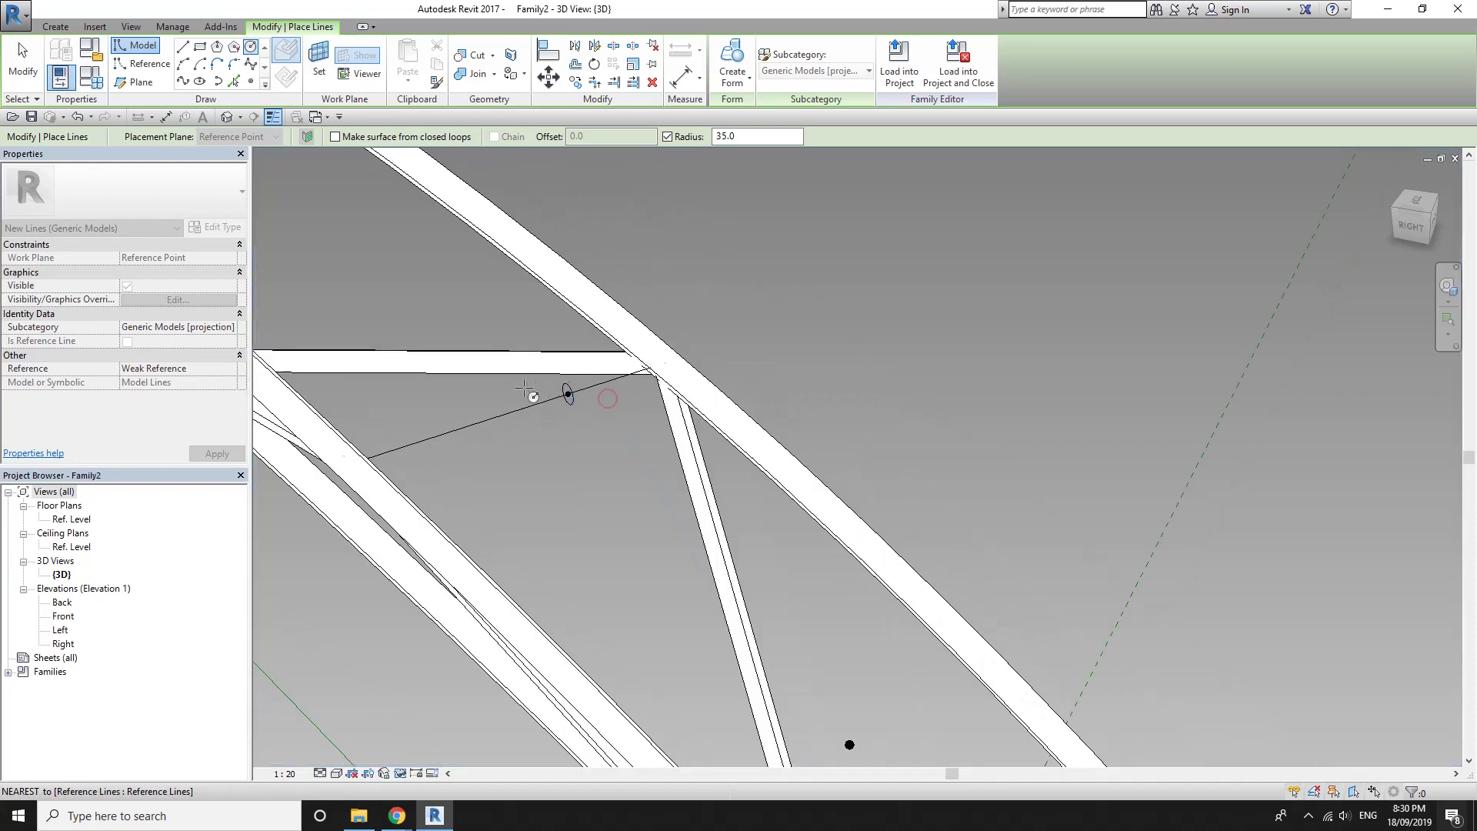
pyautogui.scroll(-2, 585, 397)
pyautogui.scroll(-2, 569, 384)
# Place a 35-radius circle on the upper-left reference point, then select both circles
pyautogui.click(319, 62)
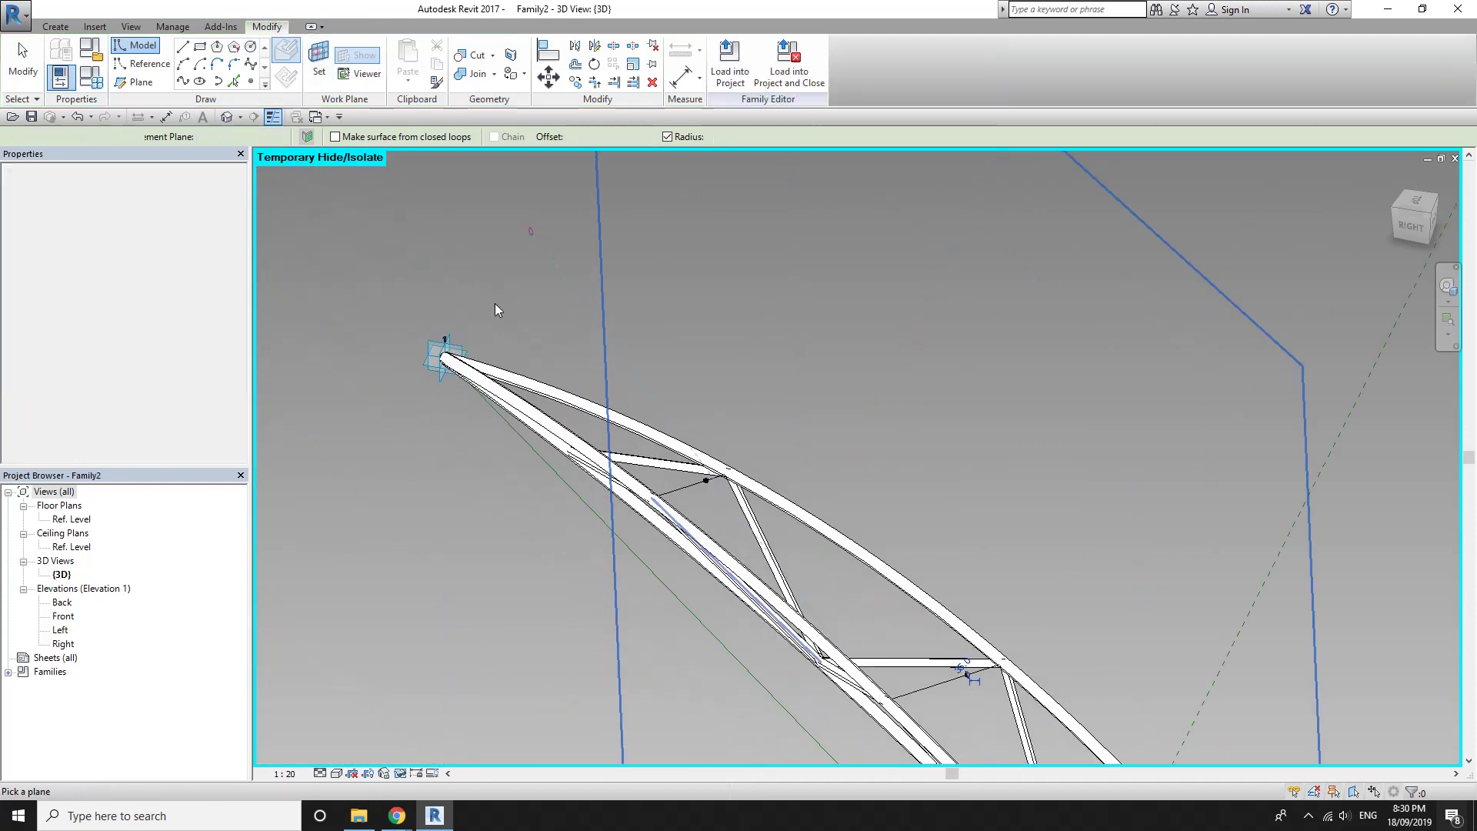
pyautogui.scroll(5, 600, 385)
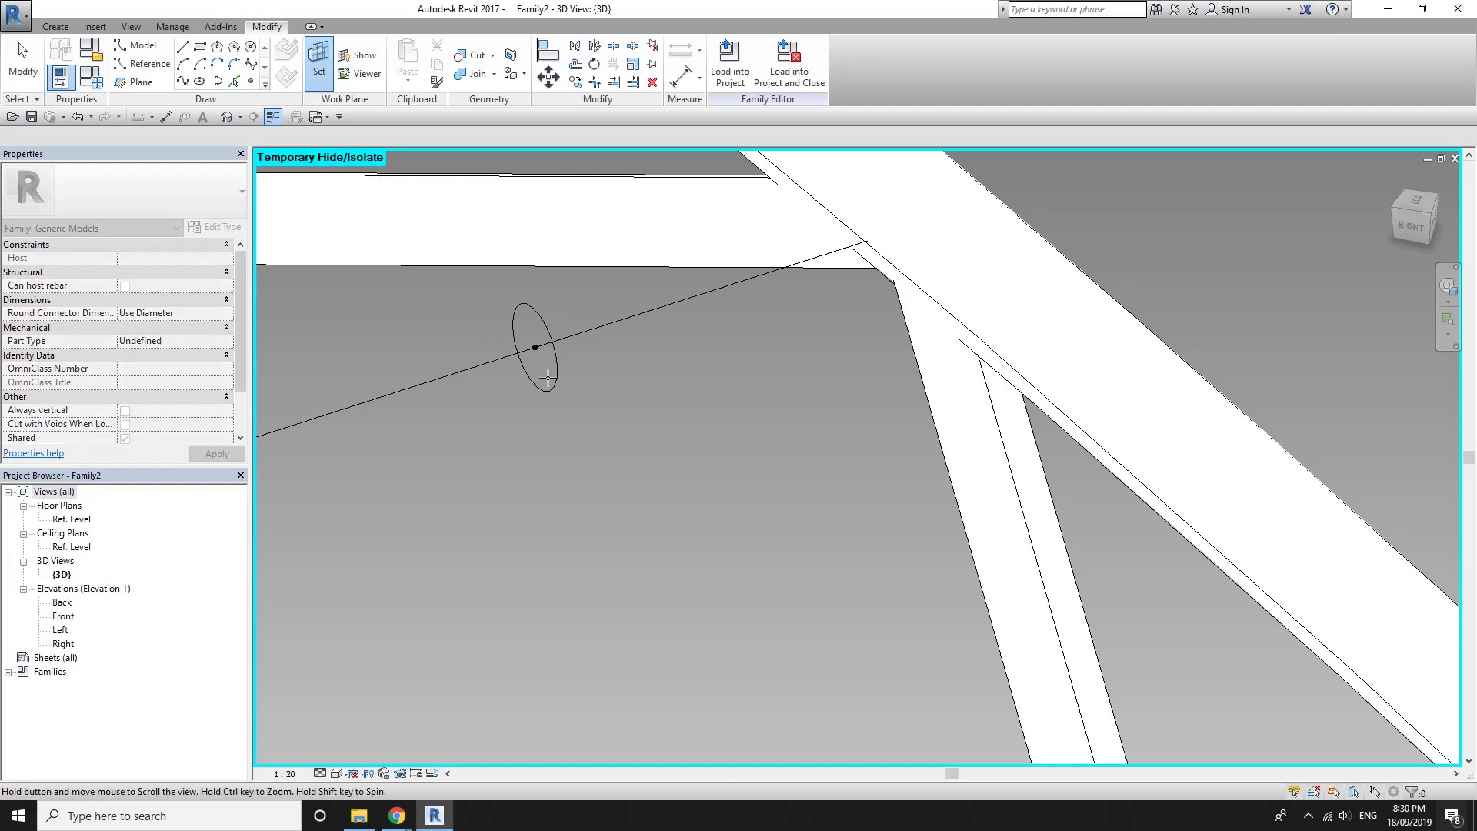
pyautogui.scroll(-3, 654, 439)
pyautogui.scroll(-1, 538, 346)
pyautogui.scroll(2, 390, 228)
pyautogui.scroll(2, 388, 219)
pyautogui.press('h')
pyautogui.press('h')
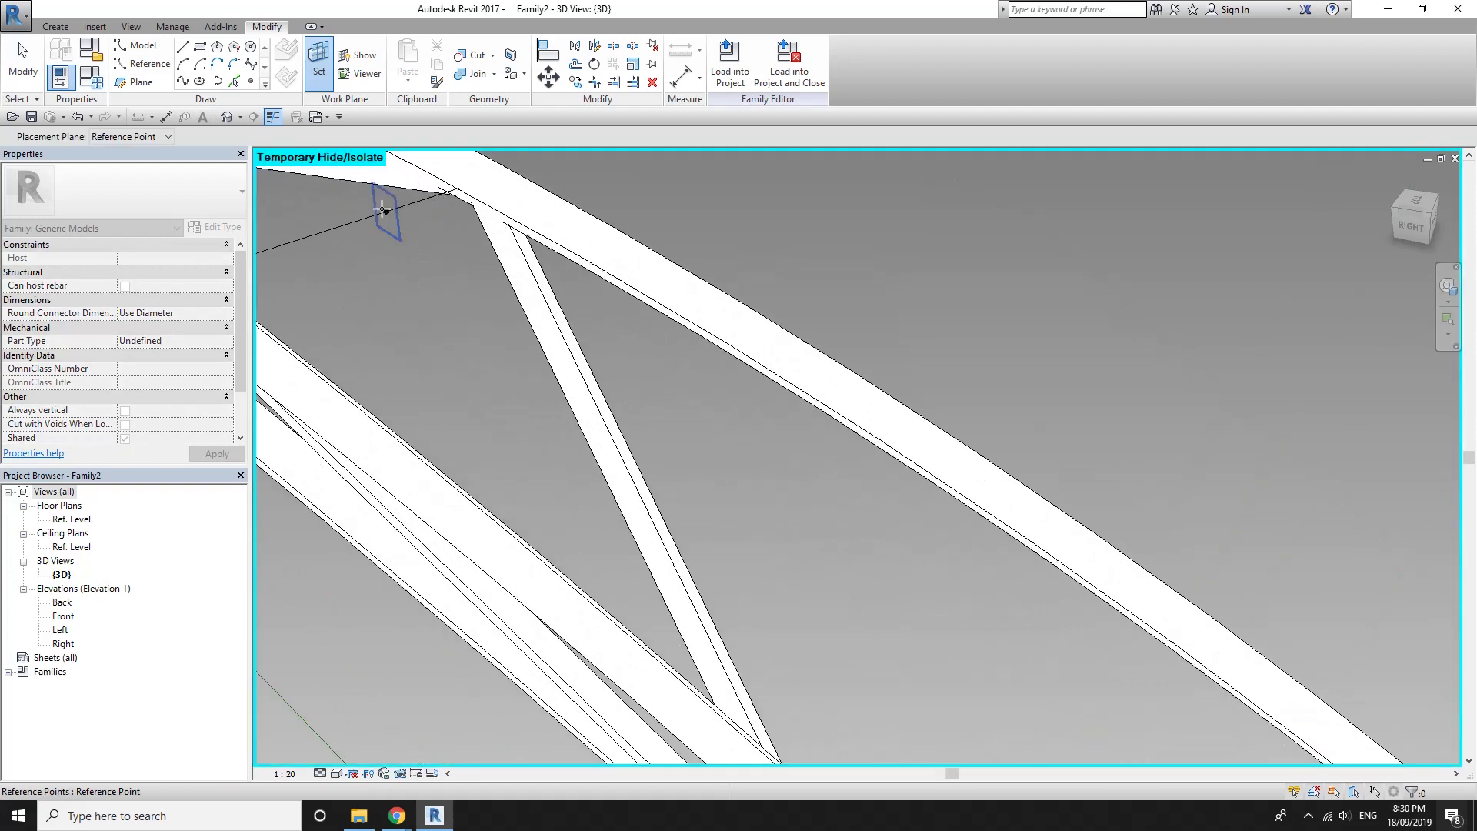
pyautogui.click(391, 212)
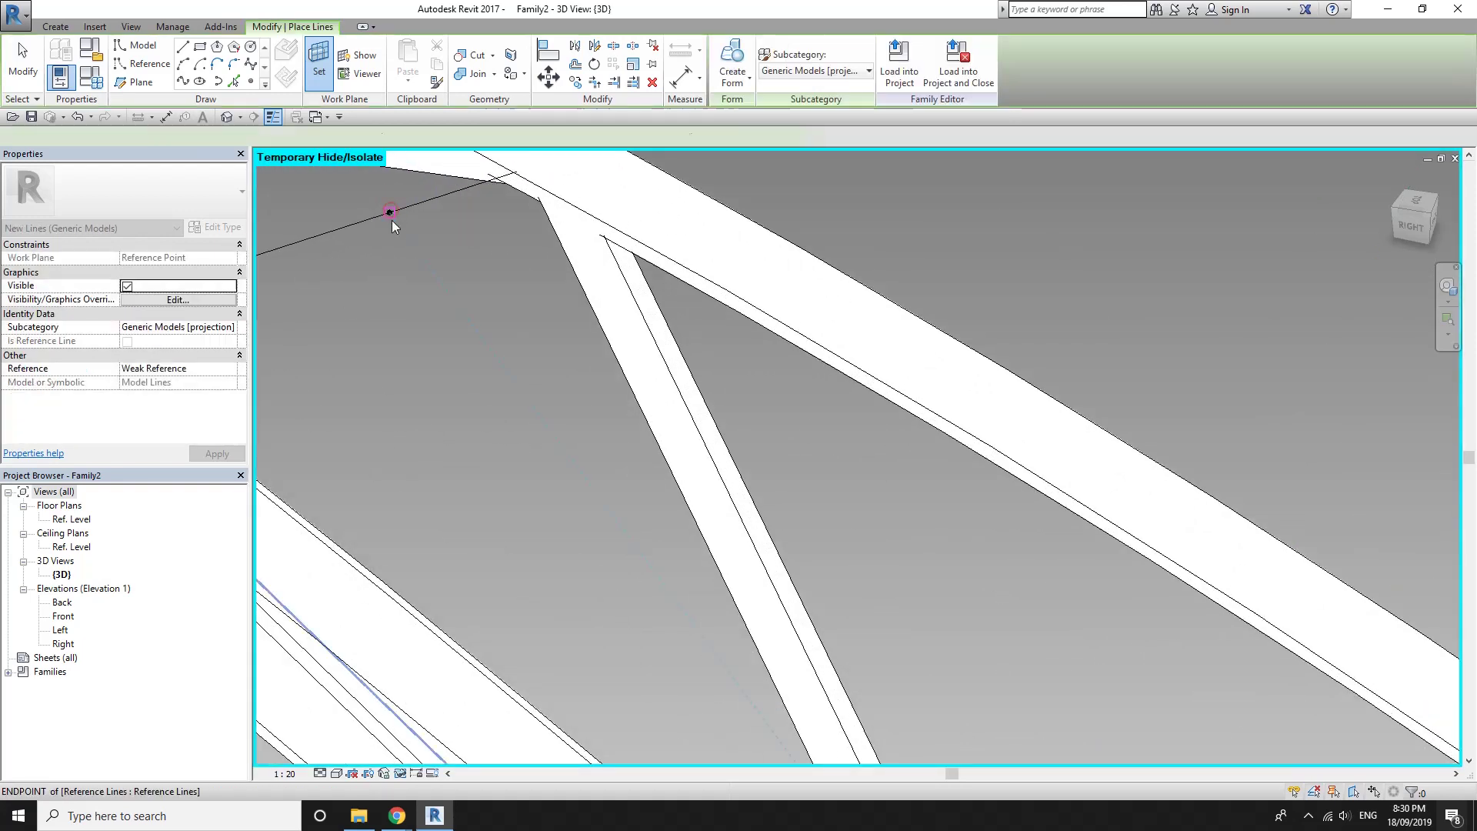
pyautogui.scroll(1, 390, 223)
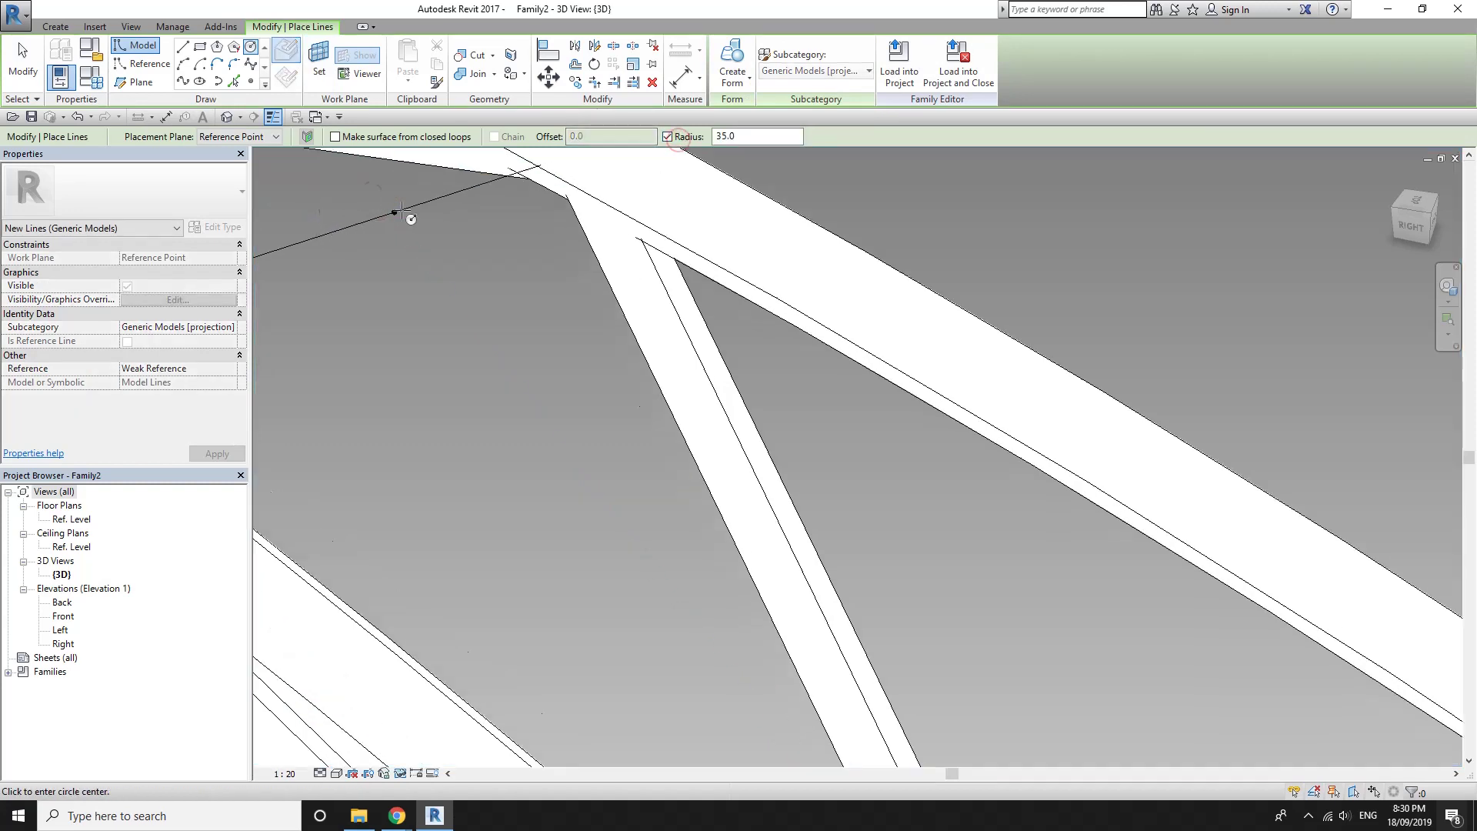
pyautogui.scroll(1, 391, 220)
pyautogui.click(391, 212)
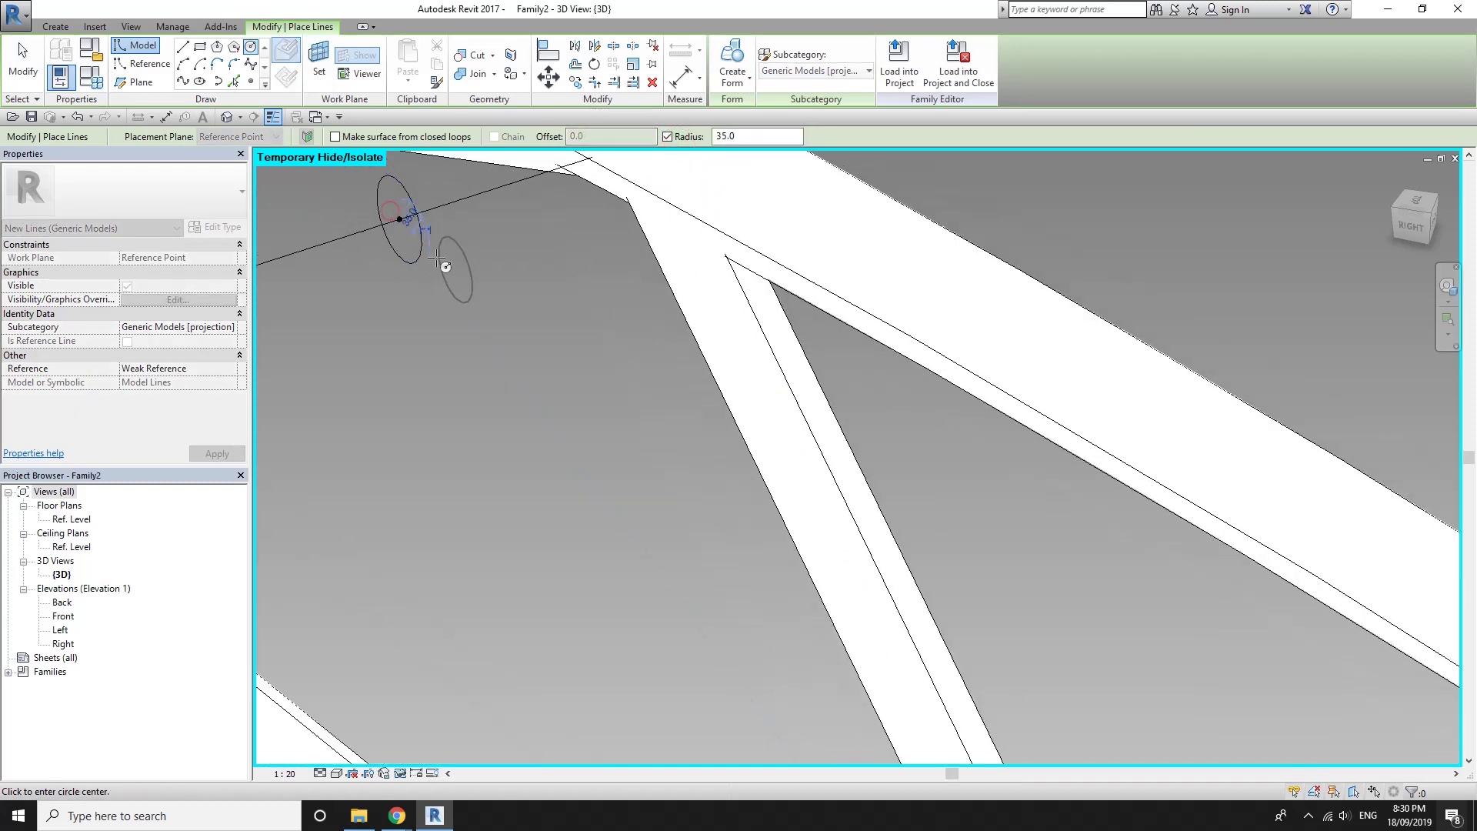
pyautogui.press('Escape')
pyautogui.keyDown('ctrl'); pyautogui.click(435, 195); pyautogui.keyUp('ctrl')
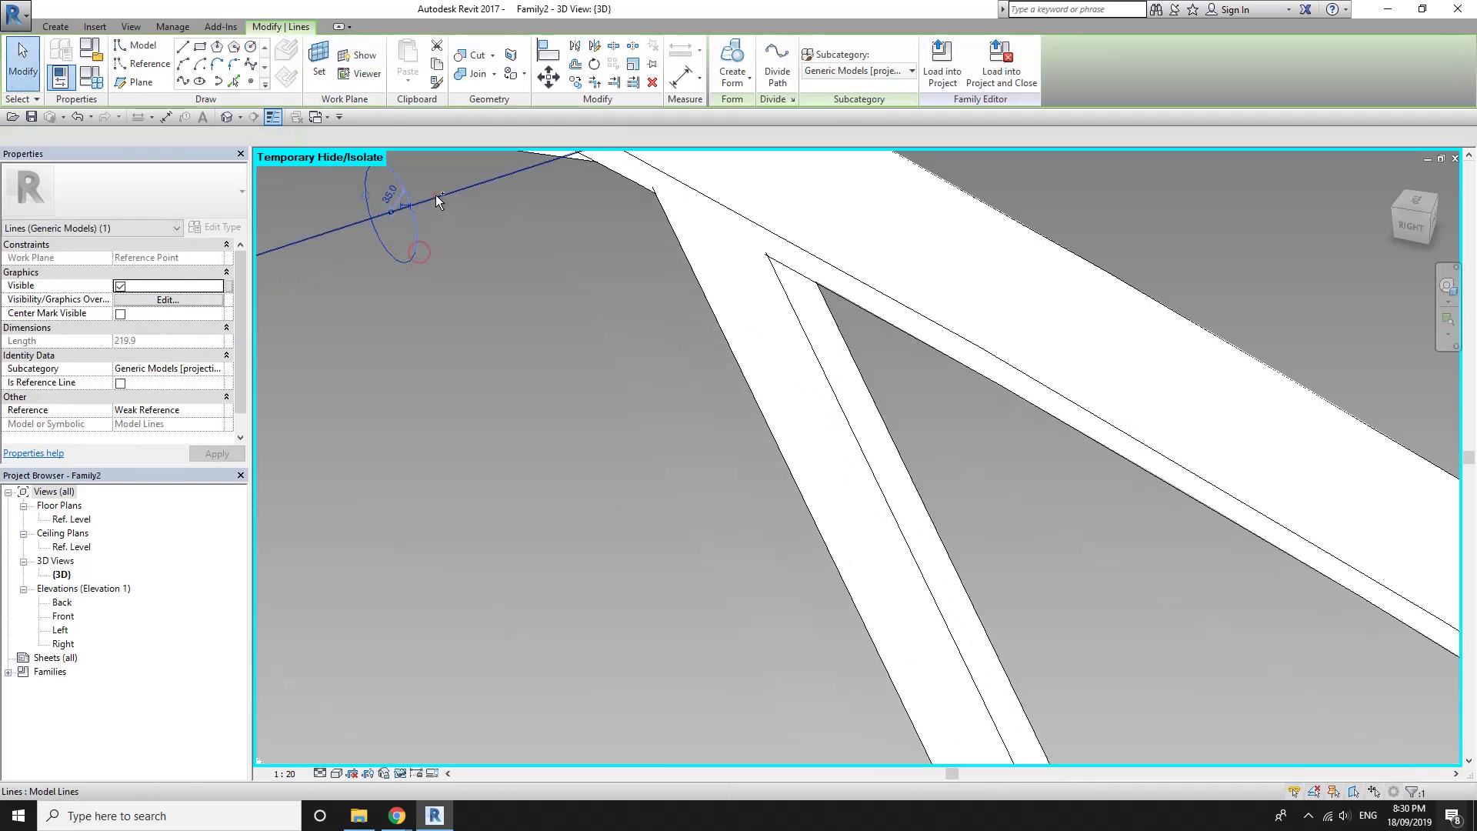
pyautogui.scroll(-2, 625, 305)
pyautogui.scroll(-2, 625, 305)
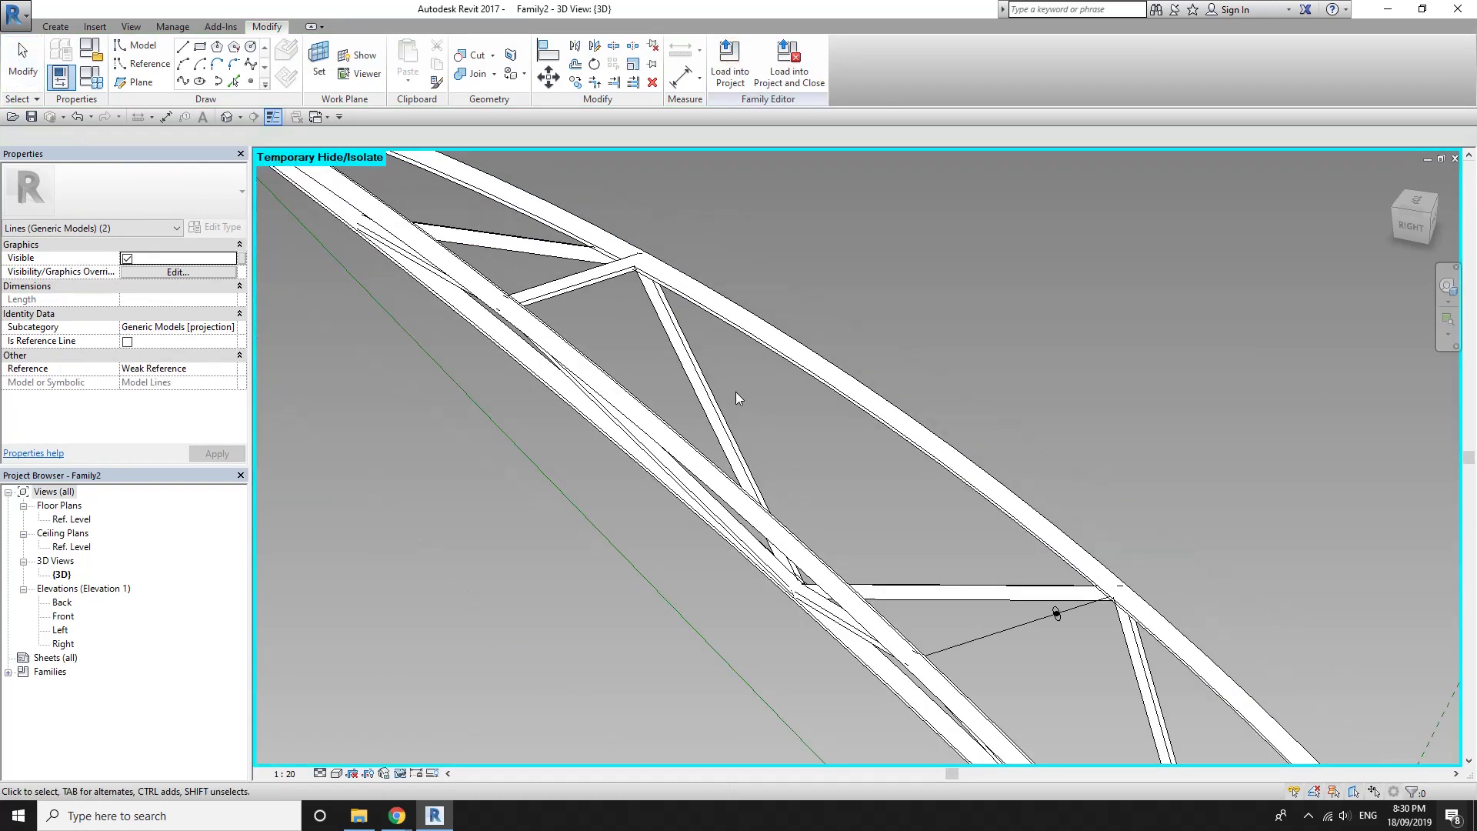
pyautogui.scroll(-2, 739, 400)
pyautogui.press('Escape')
pyautogui.click(895, 505)
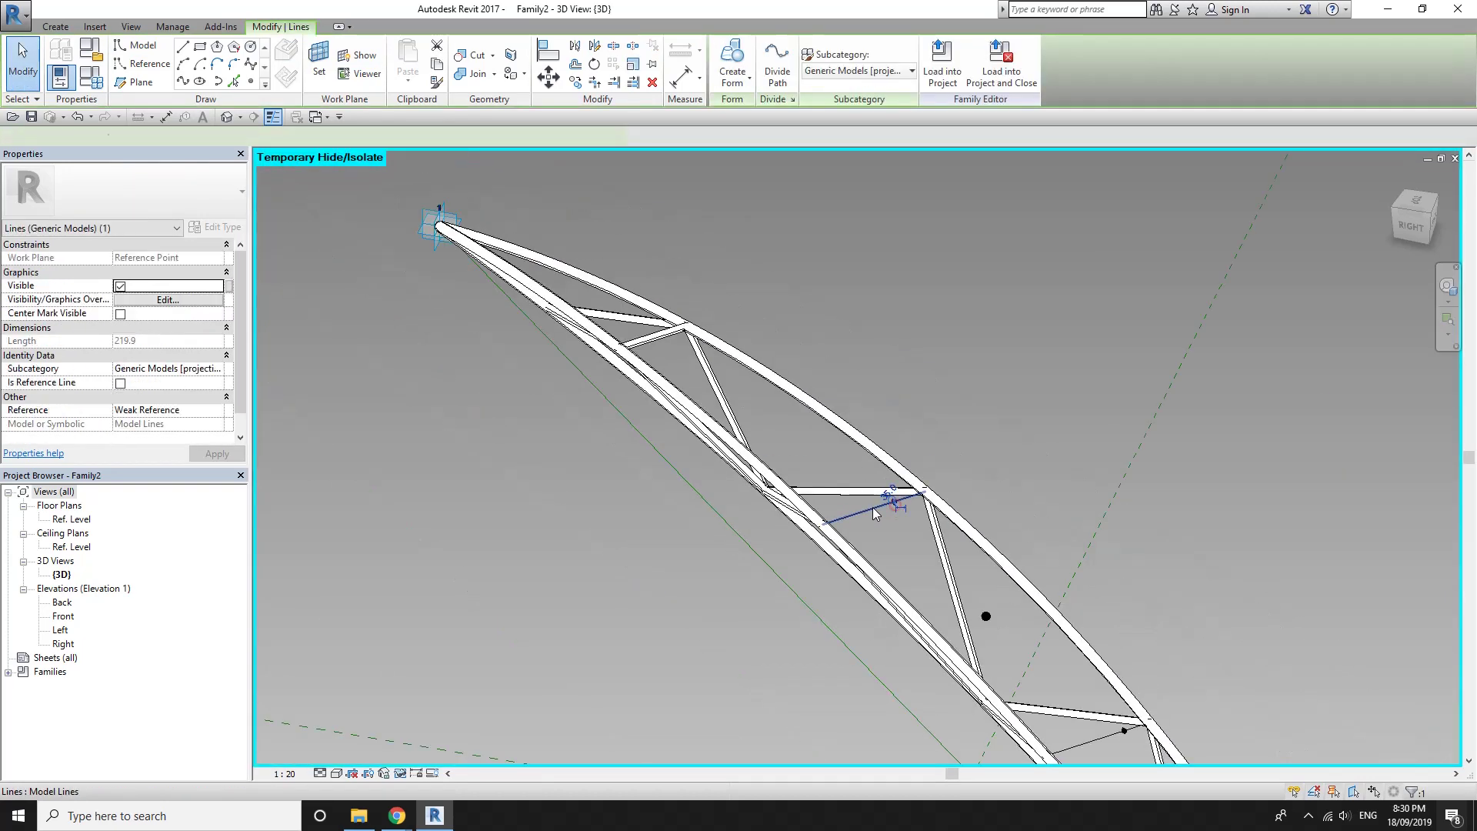
pyautogui.press('Escape')
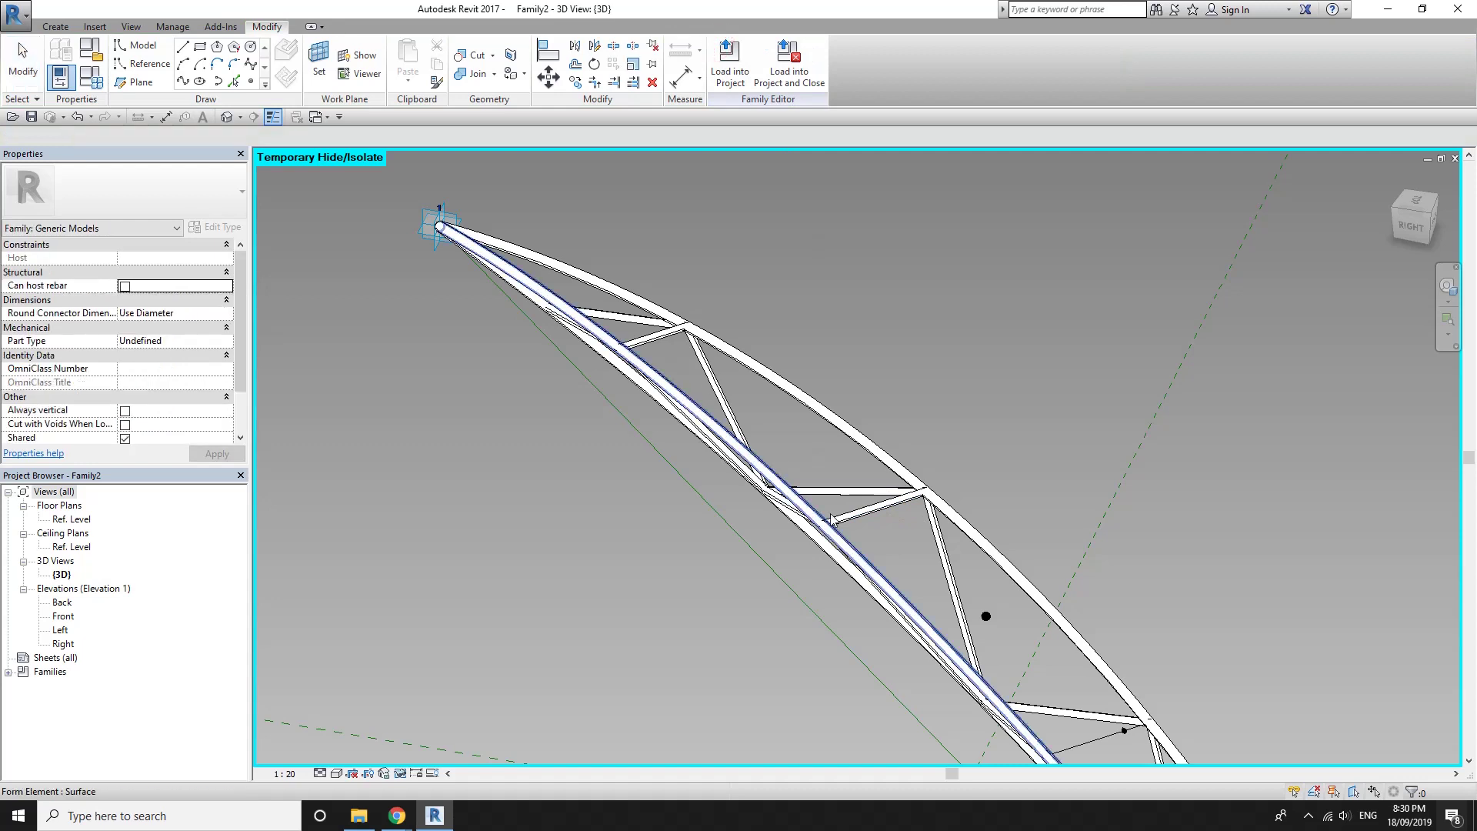
pyautogui.scroll(3, 829, 517)
pyautogui.moveTo(960, 538); pyautogui.dragTo(380, 231, button='middle')
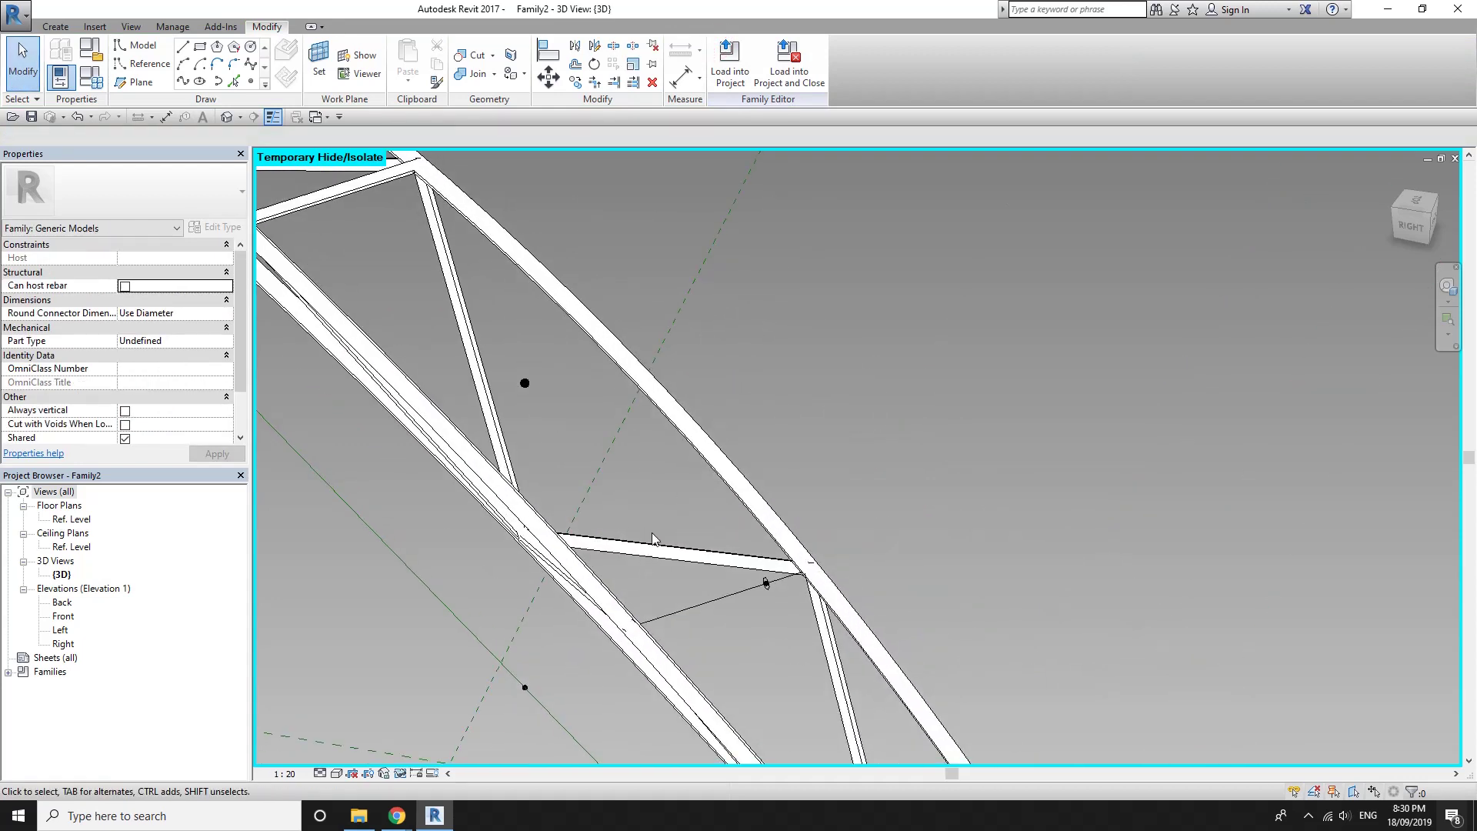
pyautogui.click(765, 585)
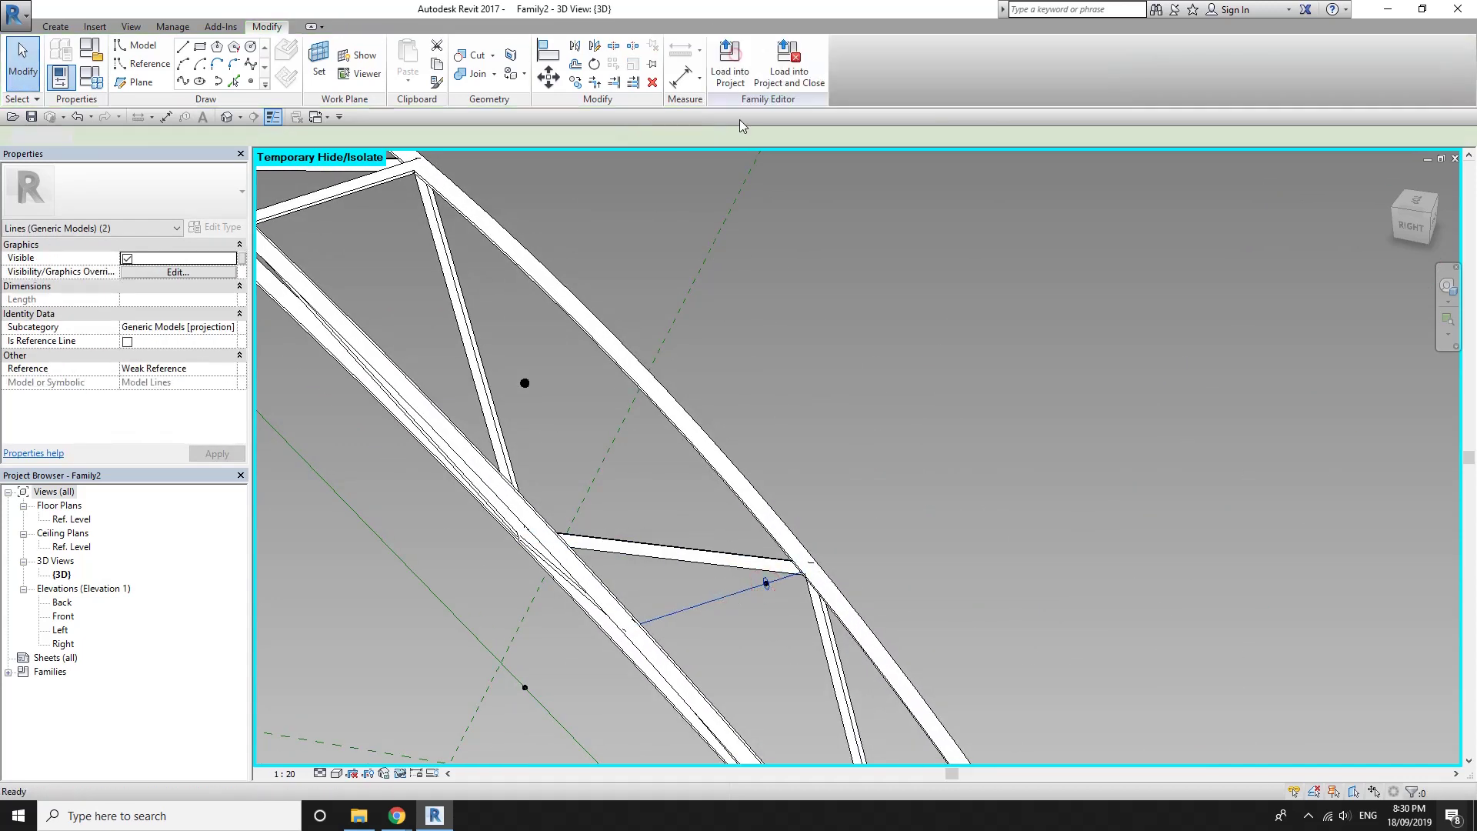
pyautogui.press('Escape')
pyautogui.scroll(-3, 830, 380)
pyautogui.moveTo(829, 380)
pyautogui.keyDown('shift'); pyautogui.mouseDown(button='middle')
pyautogui.moveTo(1026, 311)
pyautogui.moveTo(954, 463)
pyautogui.mouseUp(button='middle'); pyautogui.keyUp('shift')
pyautogui.scroll(4, 827, 462)
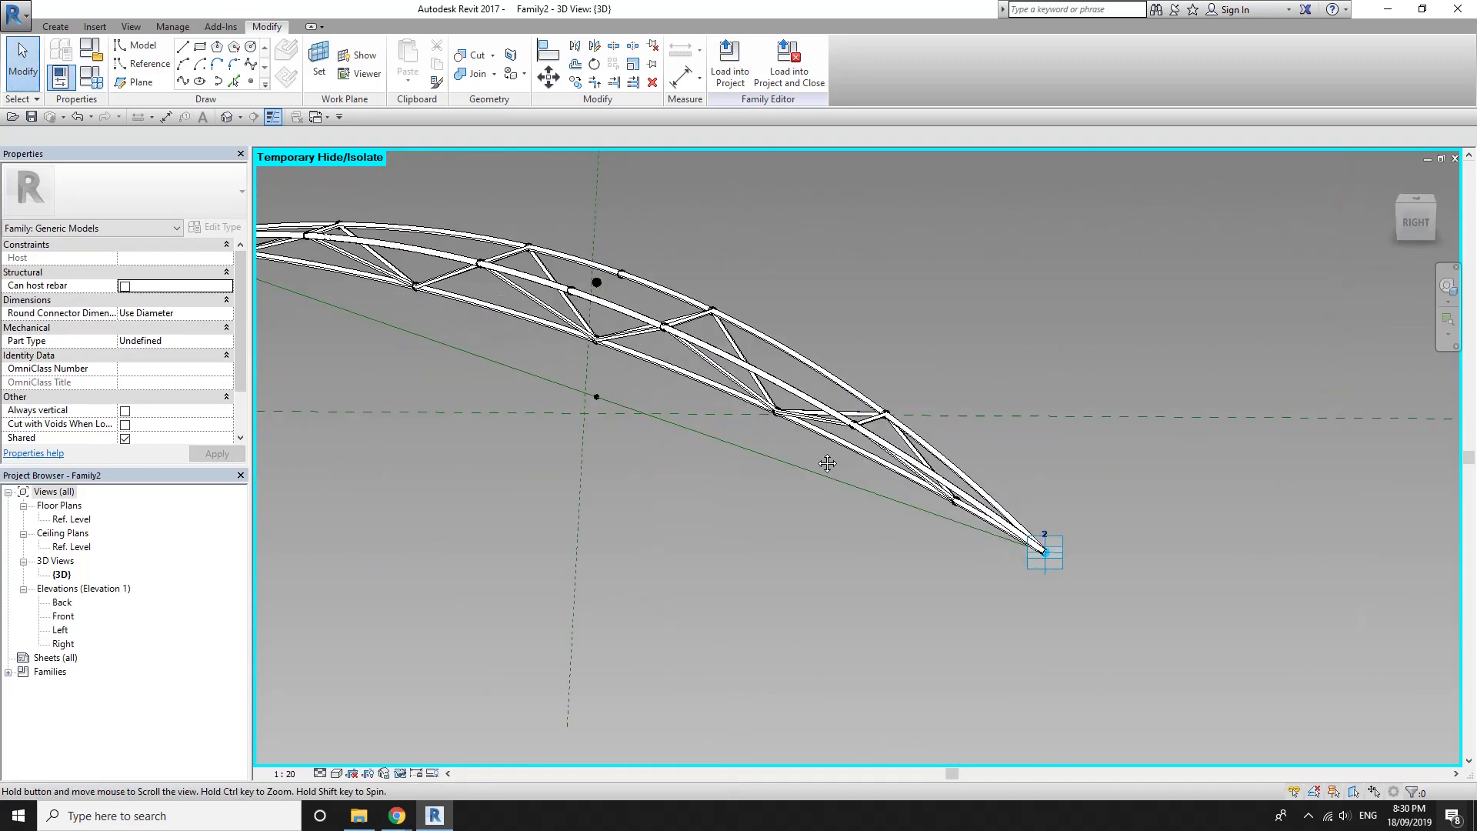
pyautogui.moveTo(828, 462); pyautogui.dragTo(824, 463, button='middle')
# Drag adaptive point 2 so the truss flexes, orbit the view, then clear the selection
pyautogui.click(1045, 556)
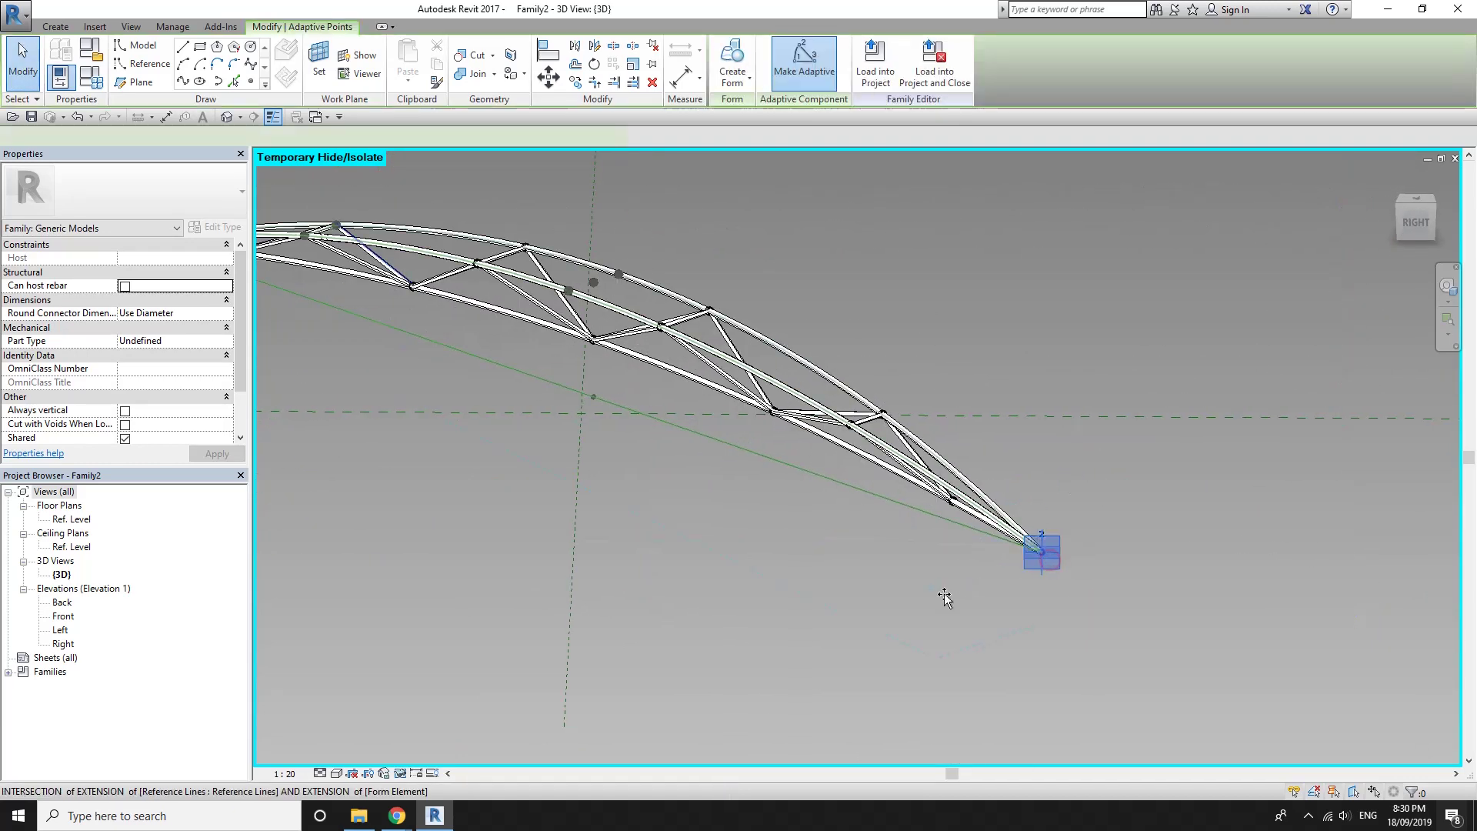
pyautogui.scroll(-2, 769, 570)
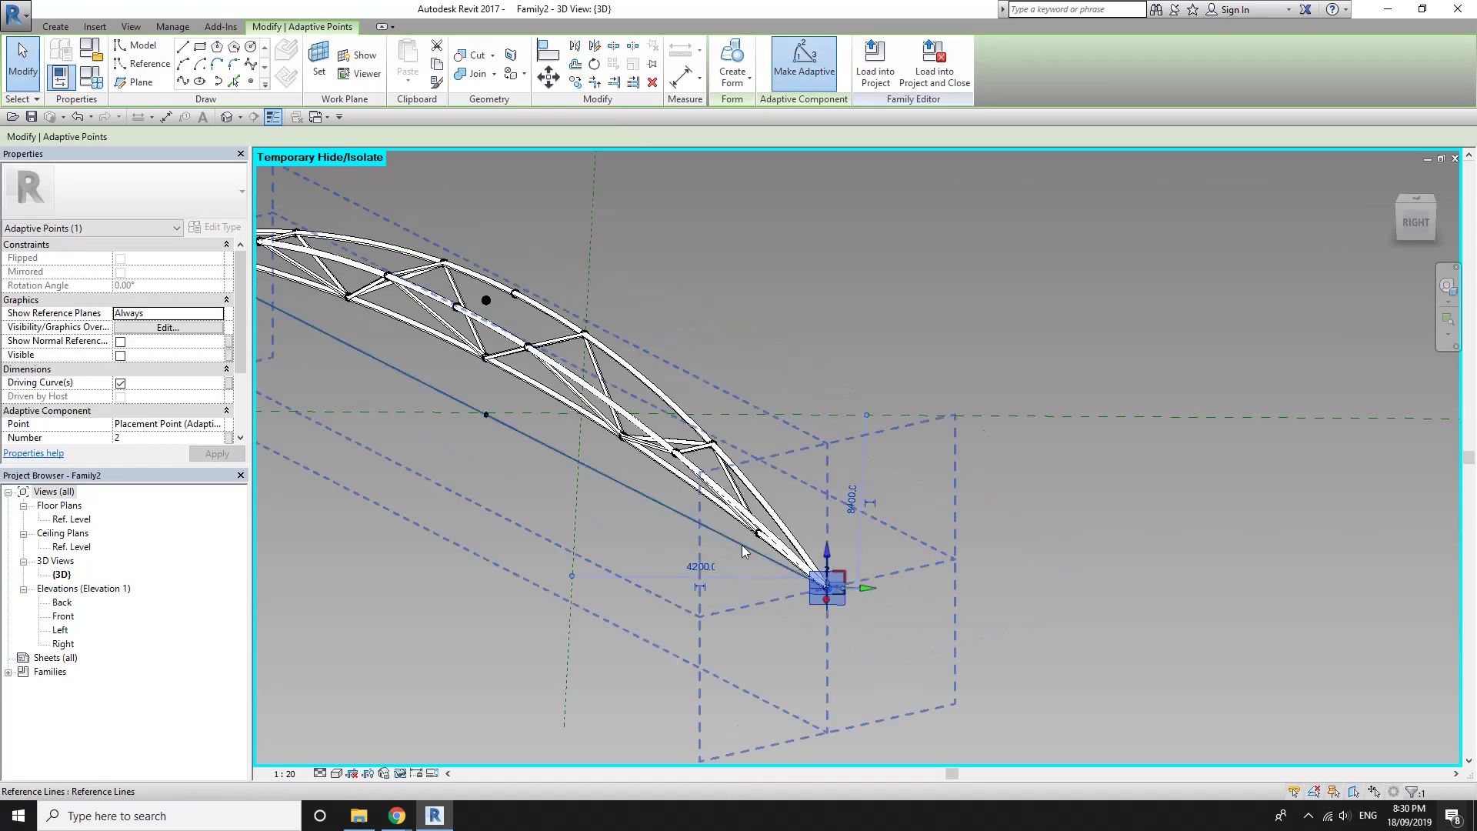
pyautogui.moveTo(830, 570); pyautogui.dragTo(646, 516)
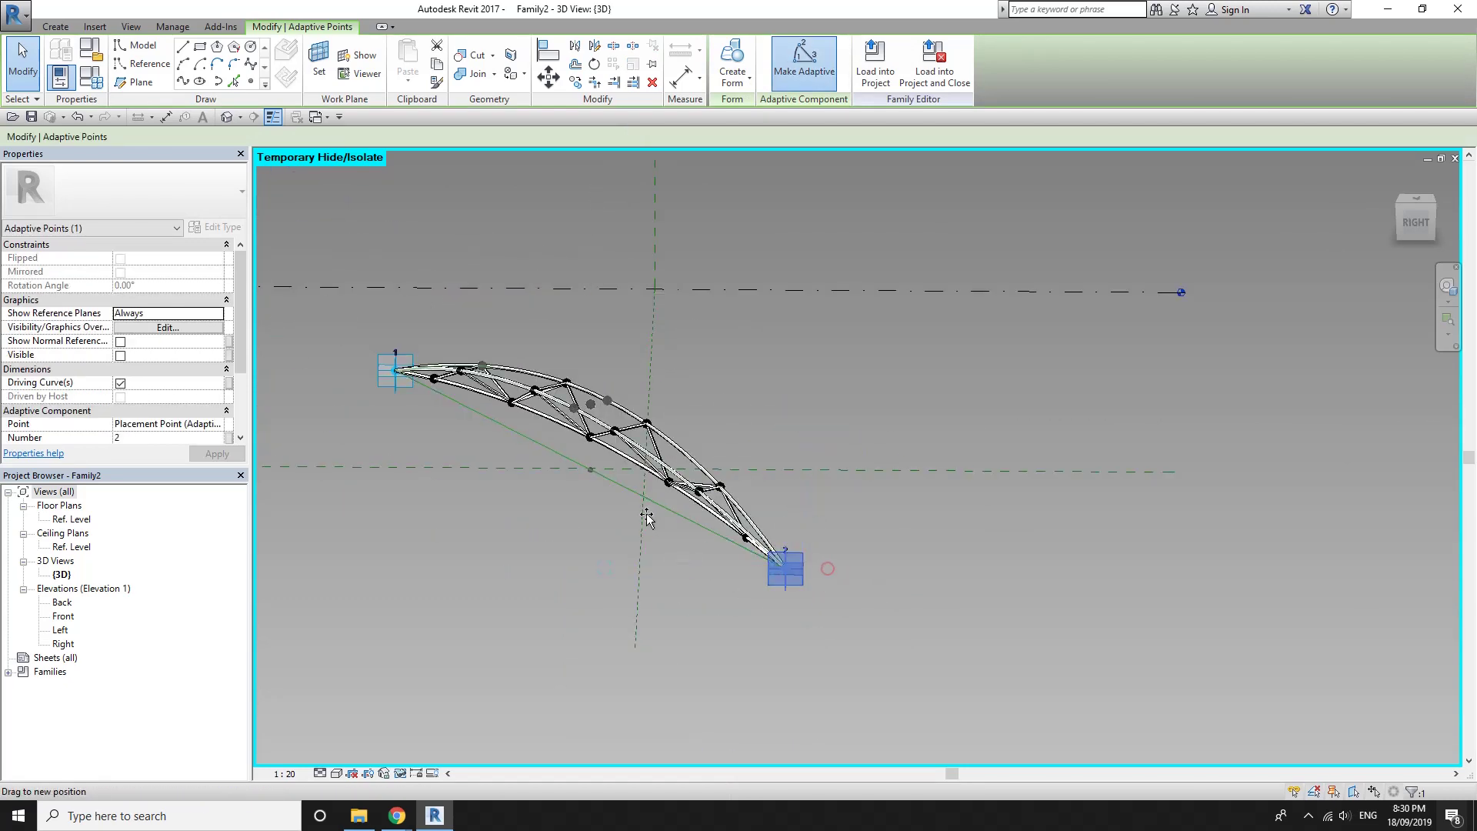
pyautogui.keyDown('shift'); pyautogui.moveTo(655, 530); pyautogui.dragTo(542, 444, button='middle'); pyautogui.keyUp('shift')
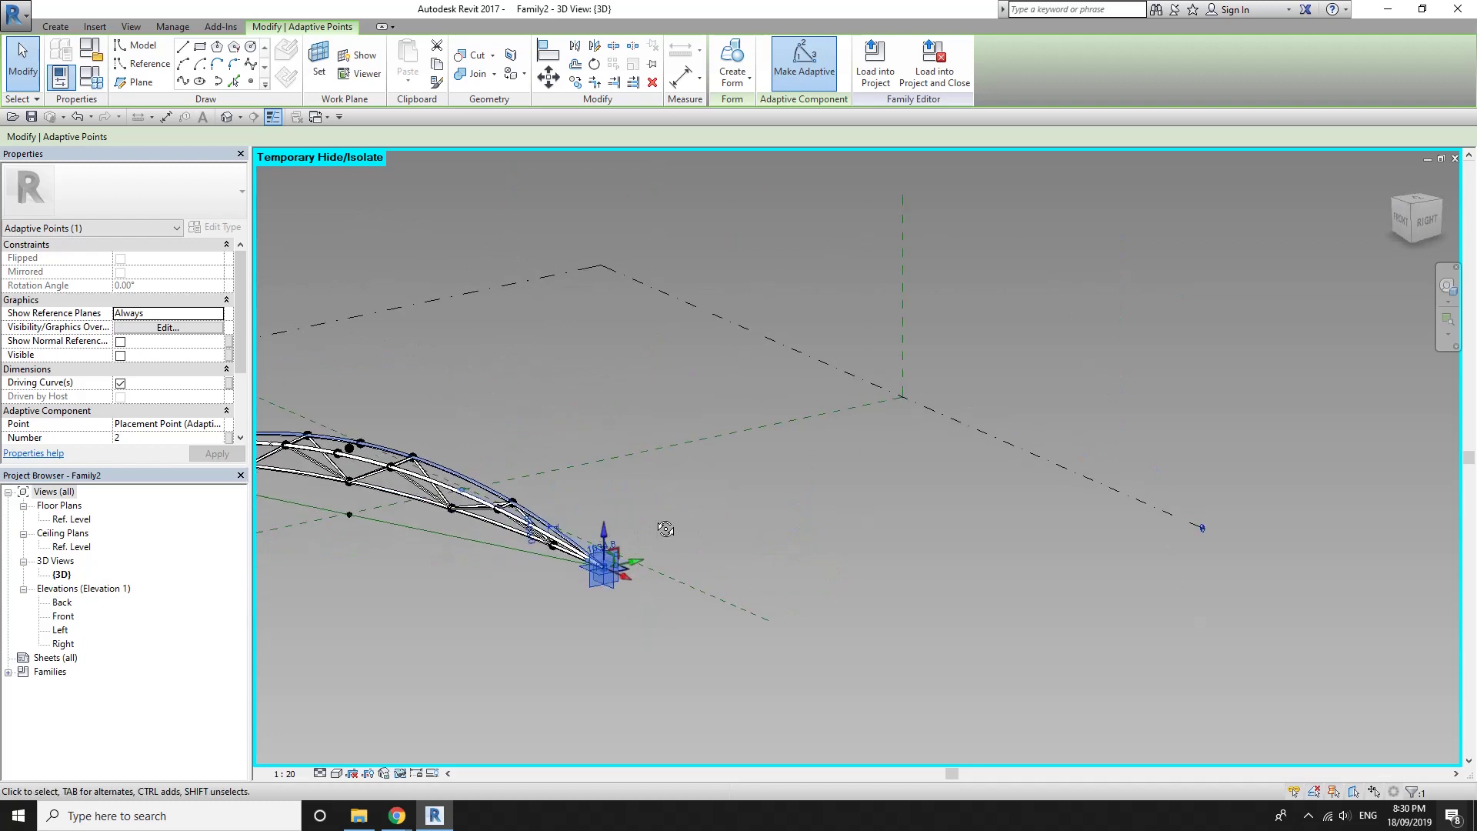
pyautogui.press('Escape')
# Create a new project from the Architectural template
pyautogui.click(18, 23)
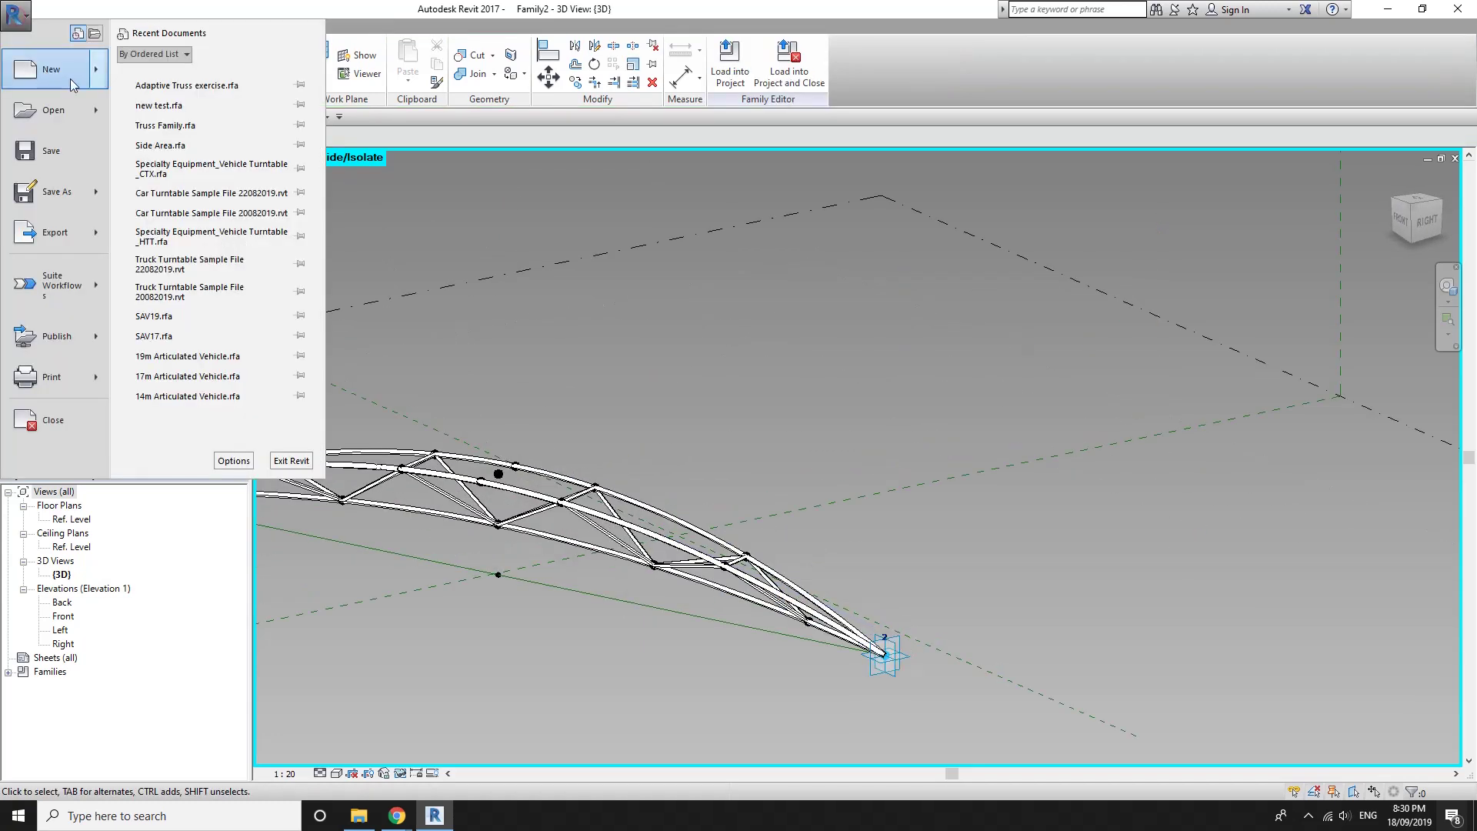
pyautogui.moveTo(51, 69)
pyautogui.click(154, 60)
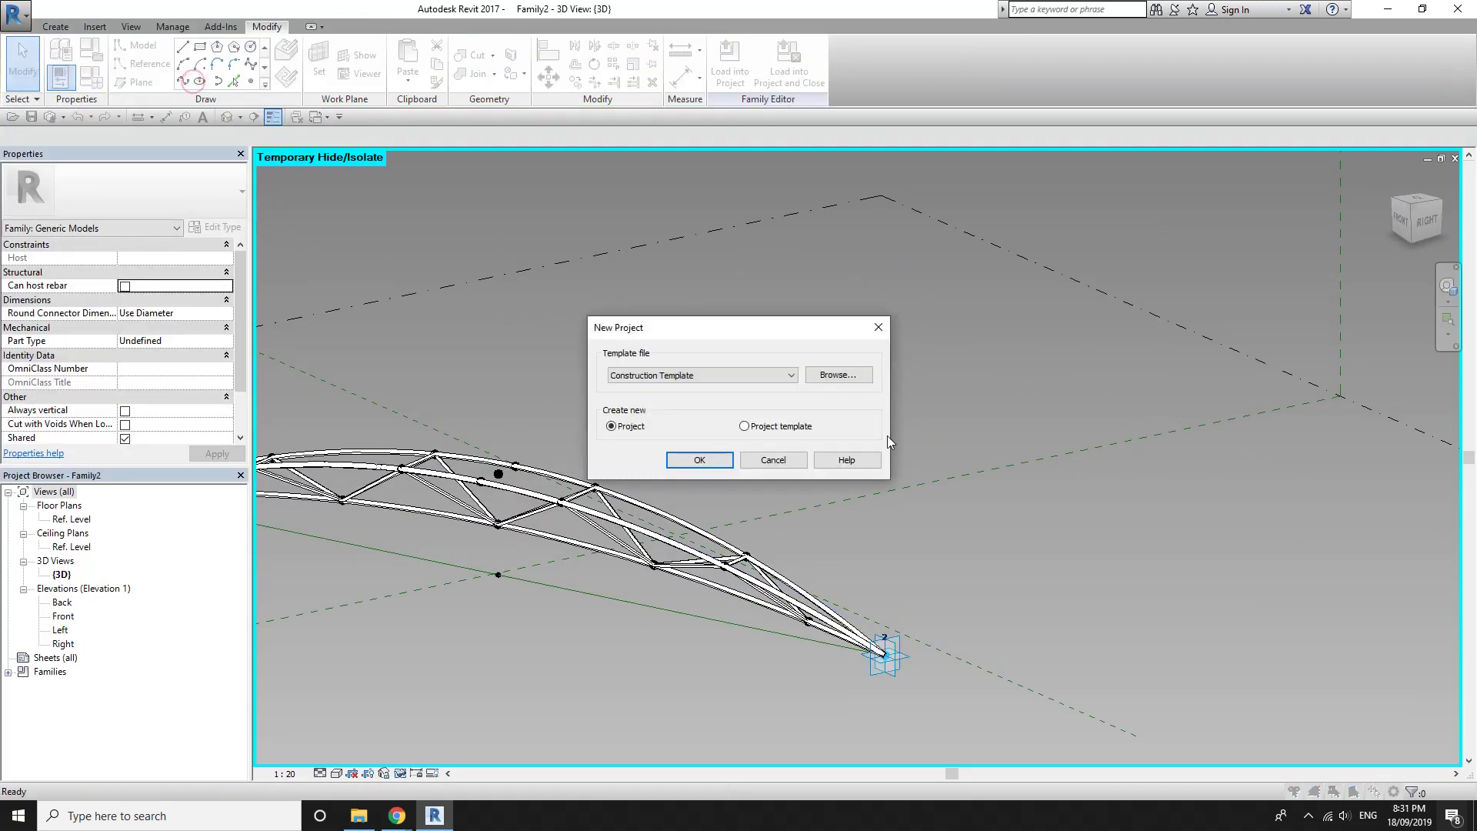
pyautogui.click(716, 376)
pyautogui.click(642, 406)
pyautogui.click(692, 460)
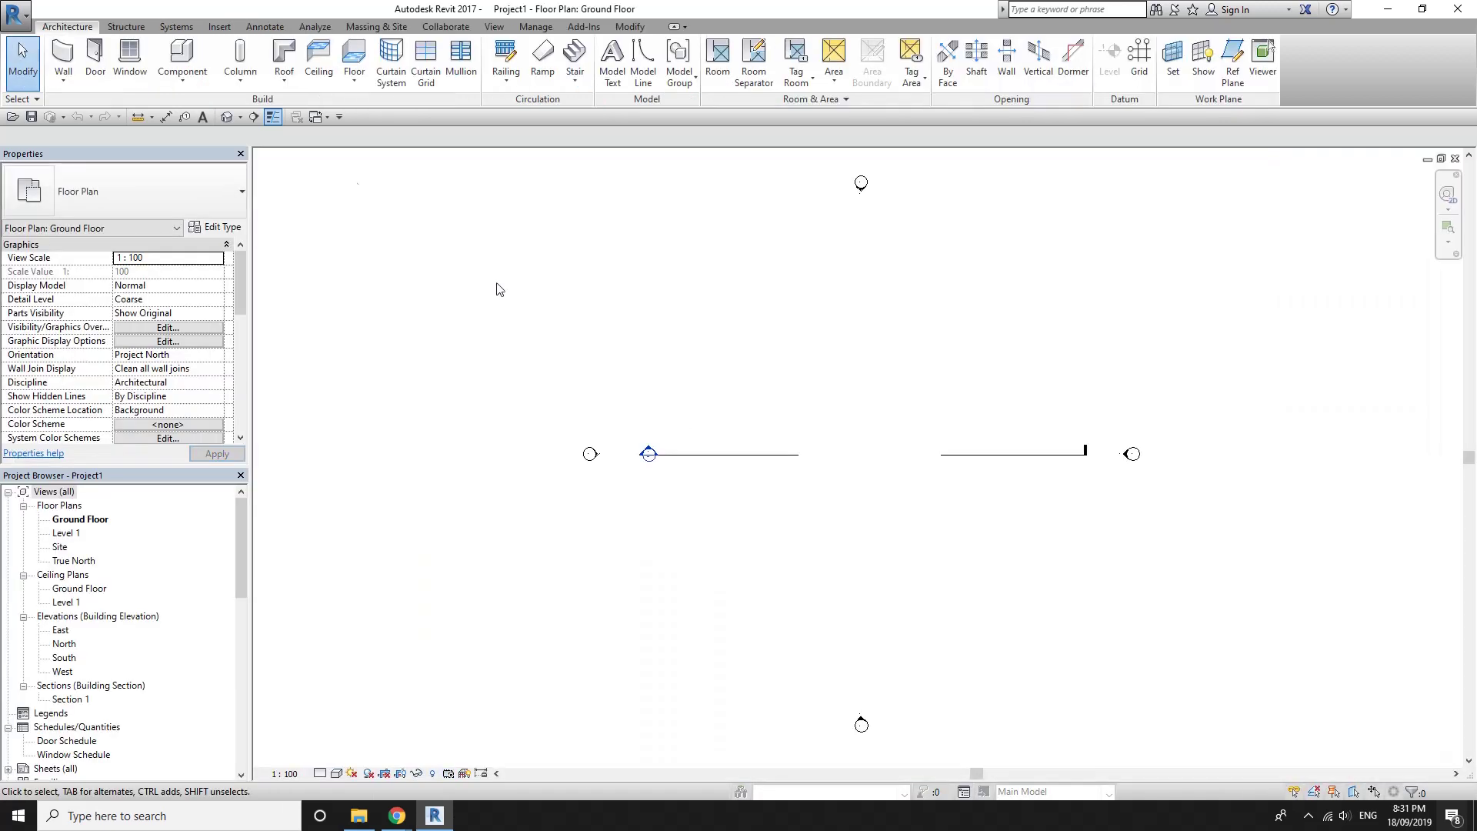
# Place UC305x305x97 steel columns in the plan and view them in the default 3D view
pyautogui.click(127, 27)
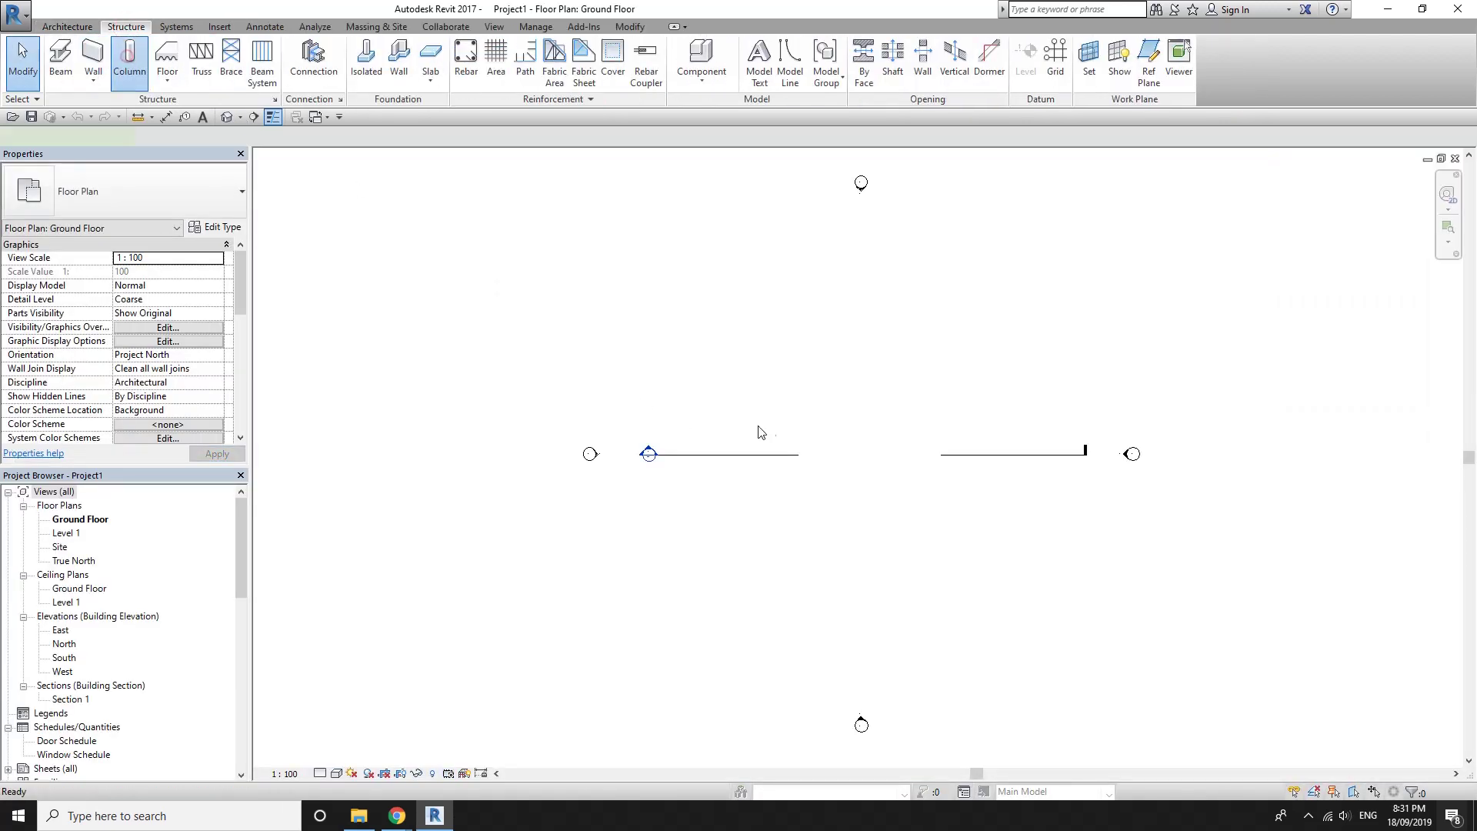
pyautogui.click(940, 422)
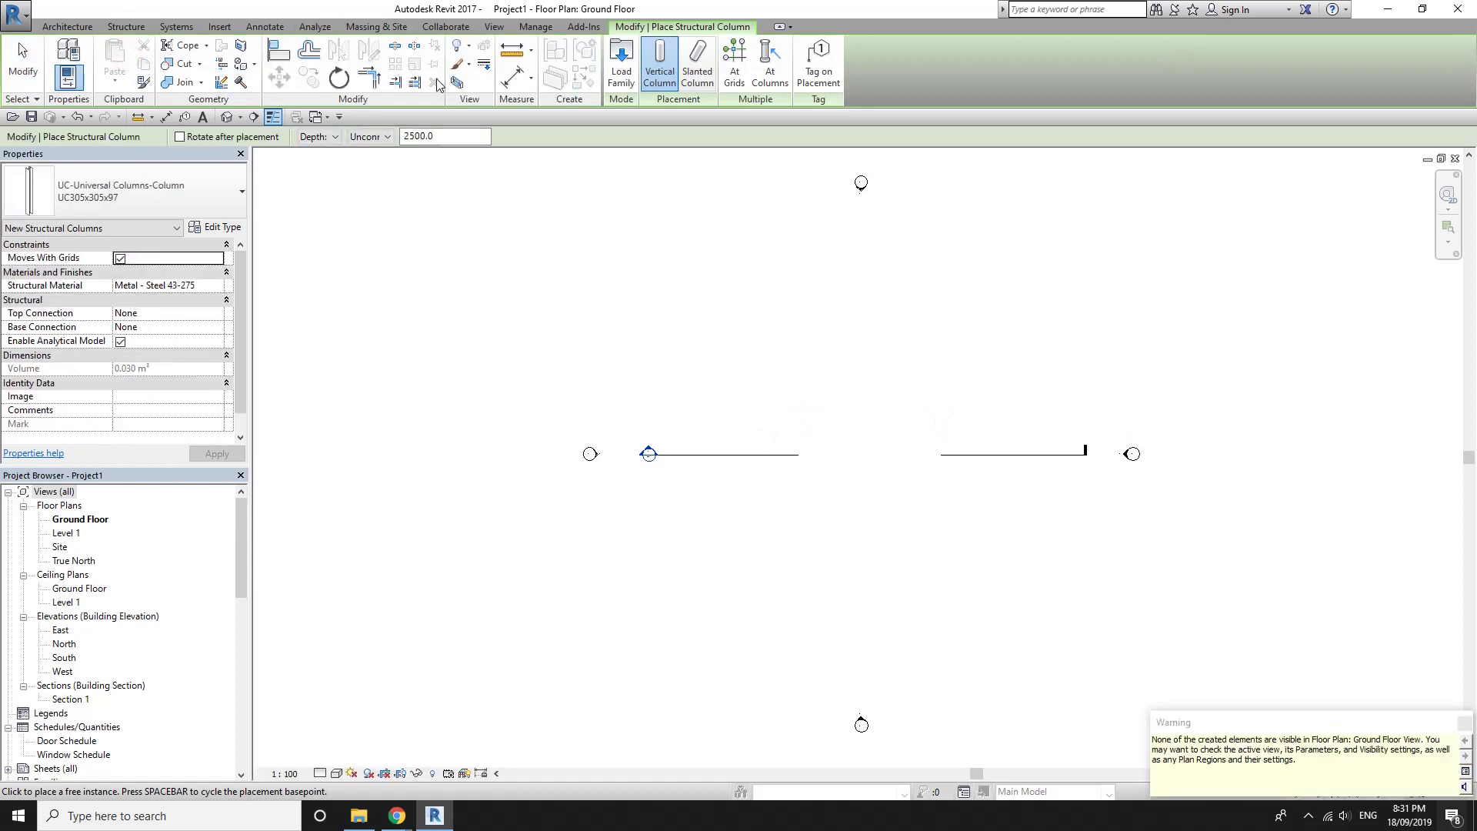
pyautogui.press('Escape')
pyautogui.press('Escape')
pyautogui.click(227, 117)
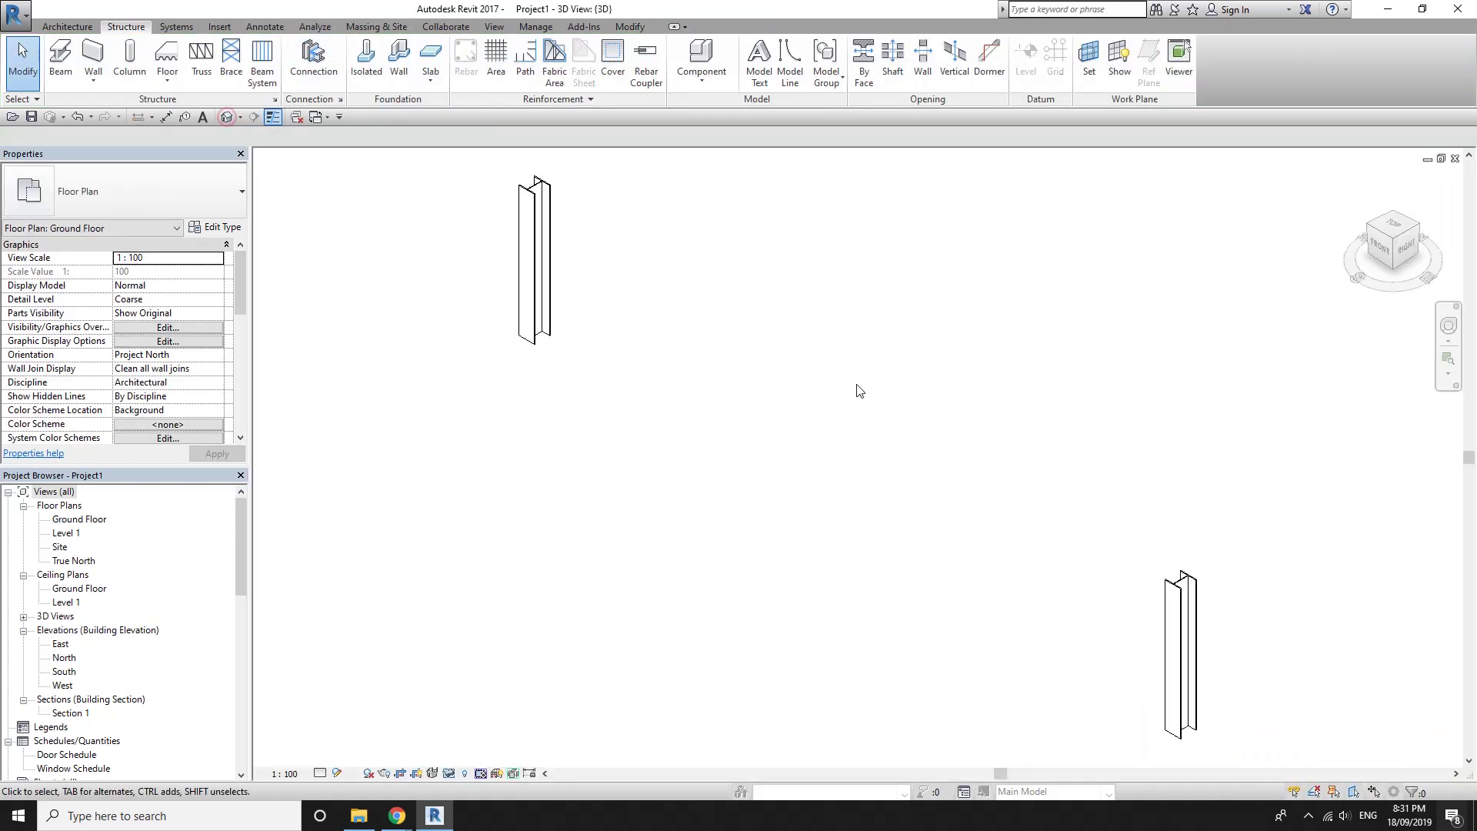
pyautogui.moveTo(857, 390)
pyautogui.keyDown('shift'); pyautogui.mouseDown(button='middle')
pyautogui.moveTo(874, 455)
pyautogui.moveTo(762, 386)
pyautogui.mouseUp(button='middle'); pyautogui.keyUp('shift')
# Give one column a 9999 top offset, then switch back to the Family2 window
pyautogui.click(681, 328)
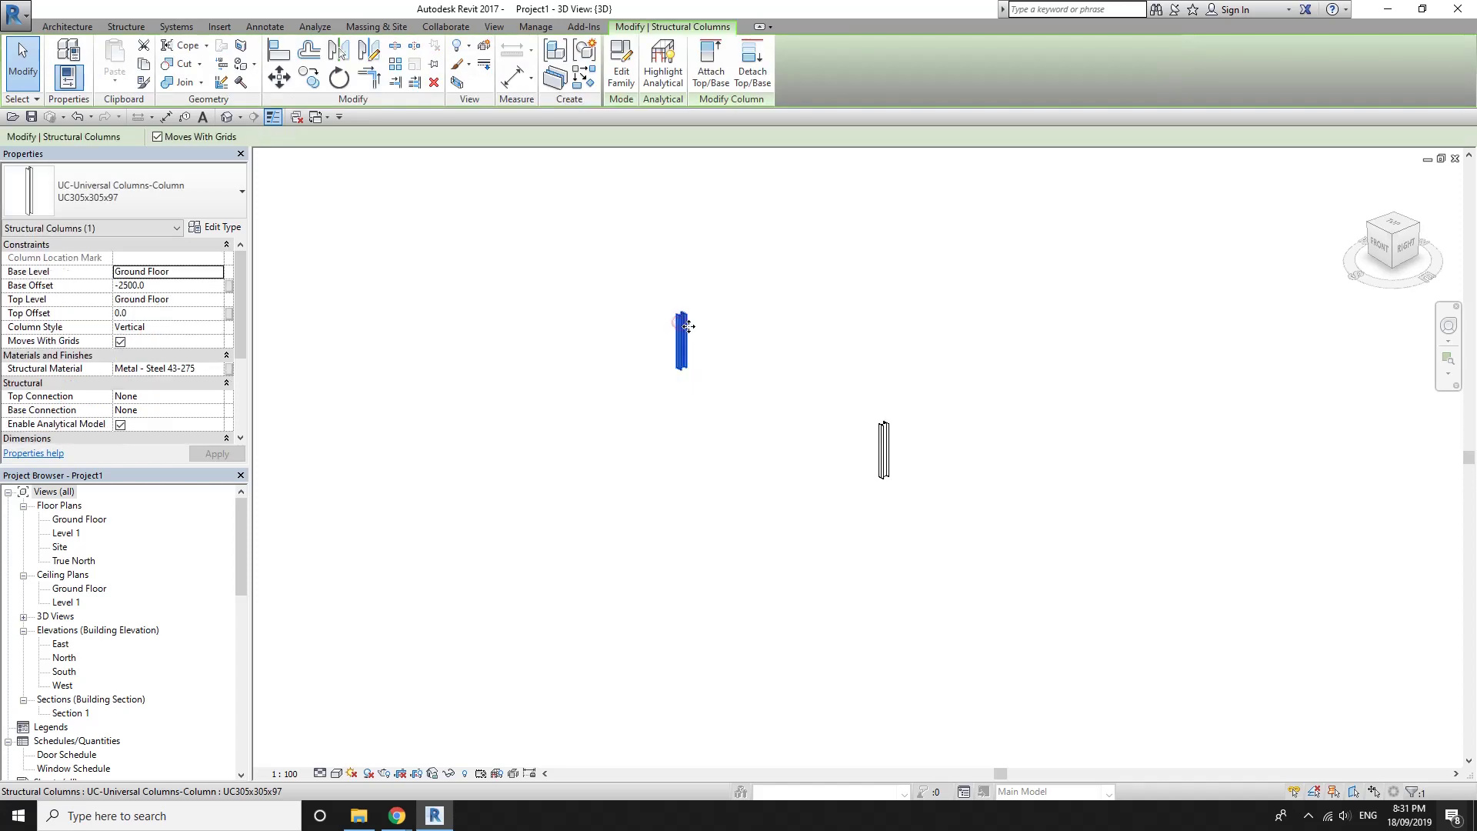
pyautogui.scroll(-2, 451, 392)
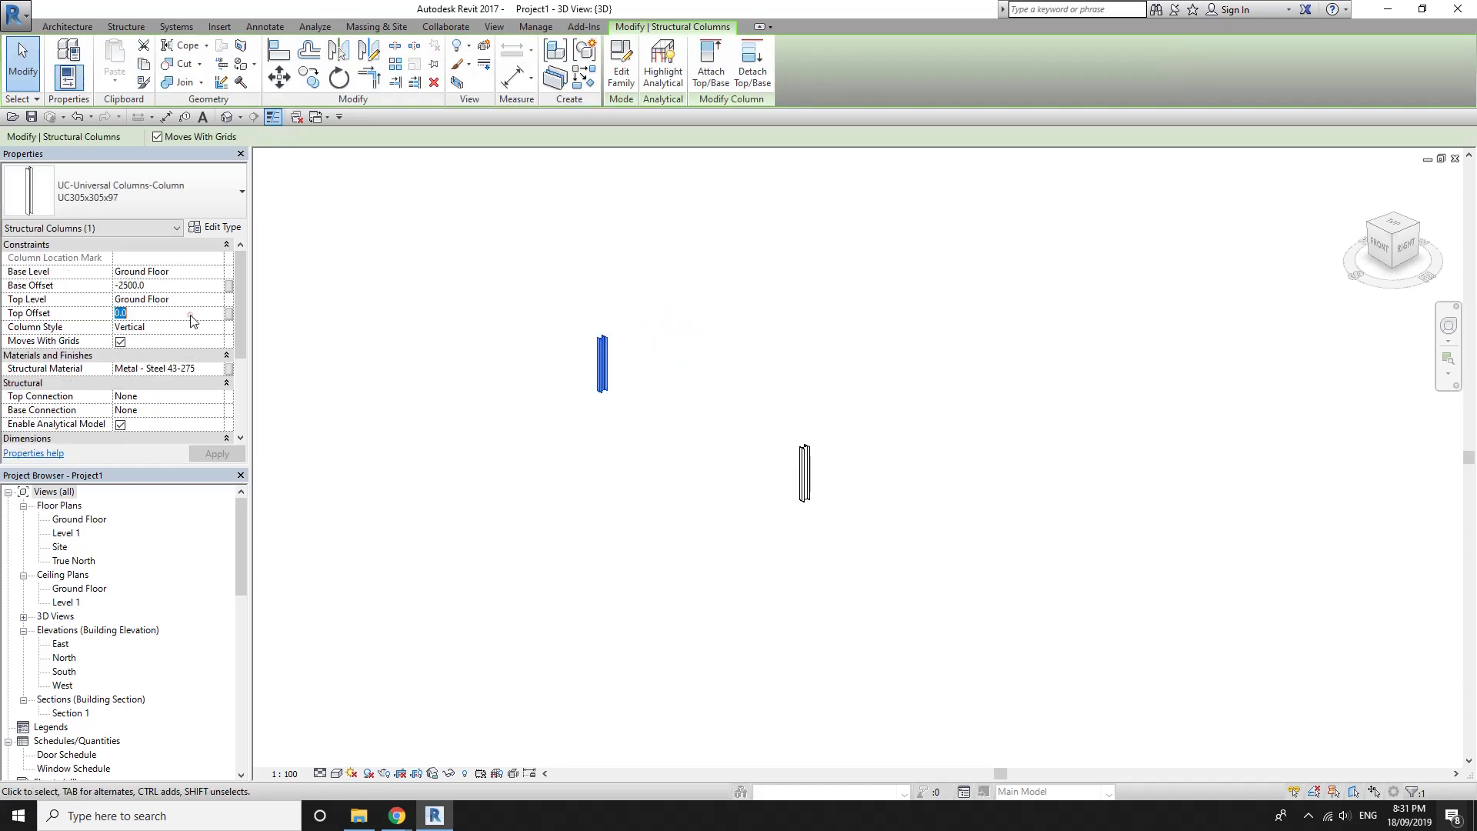
pyautogui.press('Return')
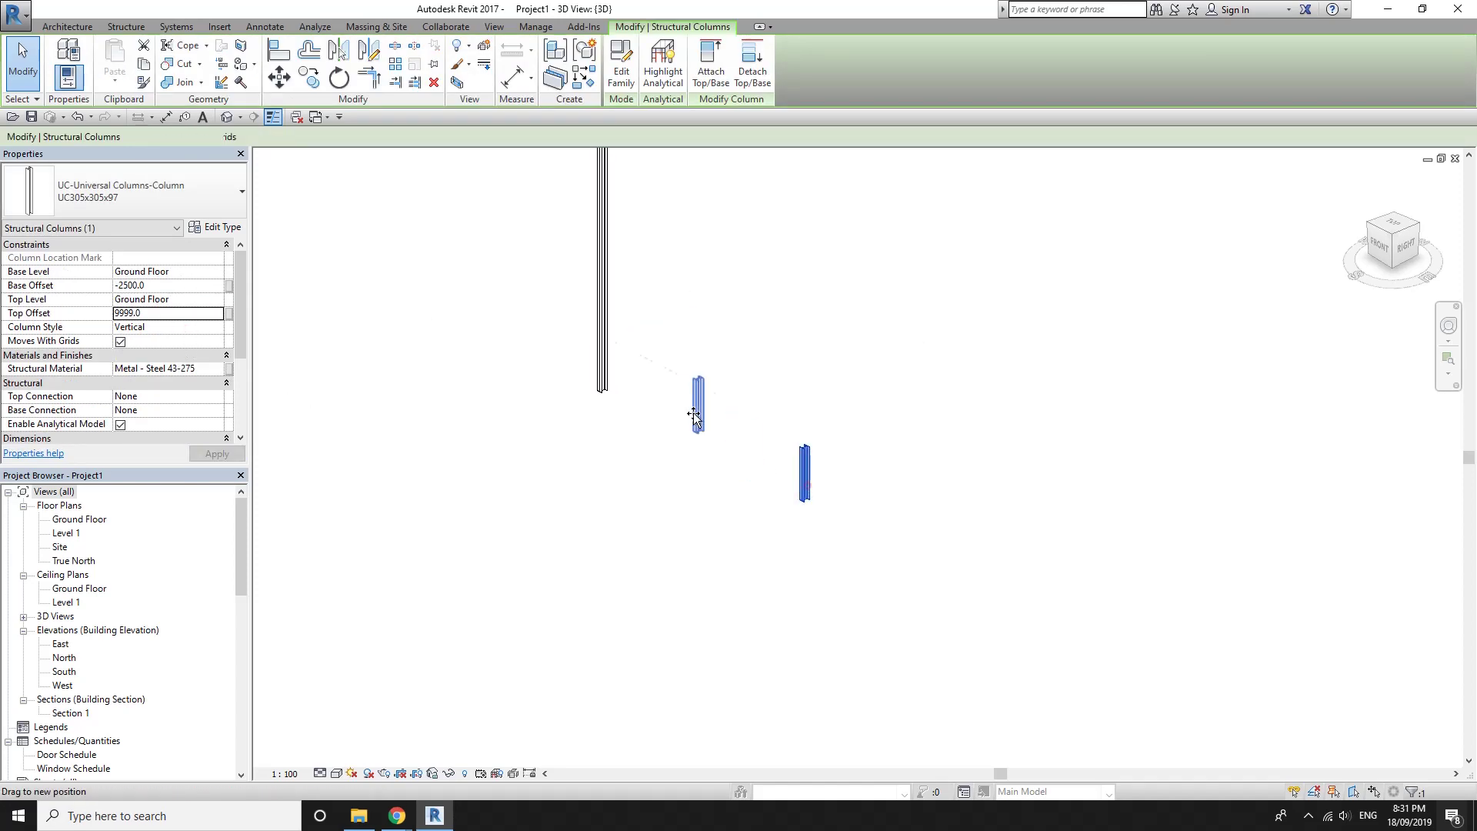
pyautogui.click(808, 488)
pyautogui.moveTo(808, 488)
pyautogui.keyDown('shift'); pyautogui.mouseDown(button='middle')
pyautogui.moveTo(635, 425)
pyautogui.moveTo(290, 143)
pyautogui.mouseUp(button='middle'); pyautogui.keyUp('shift')
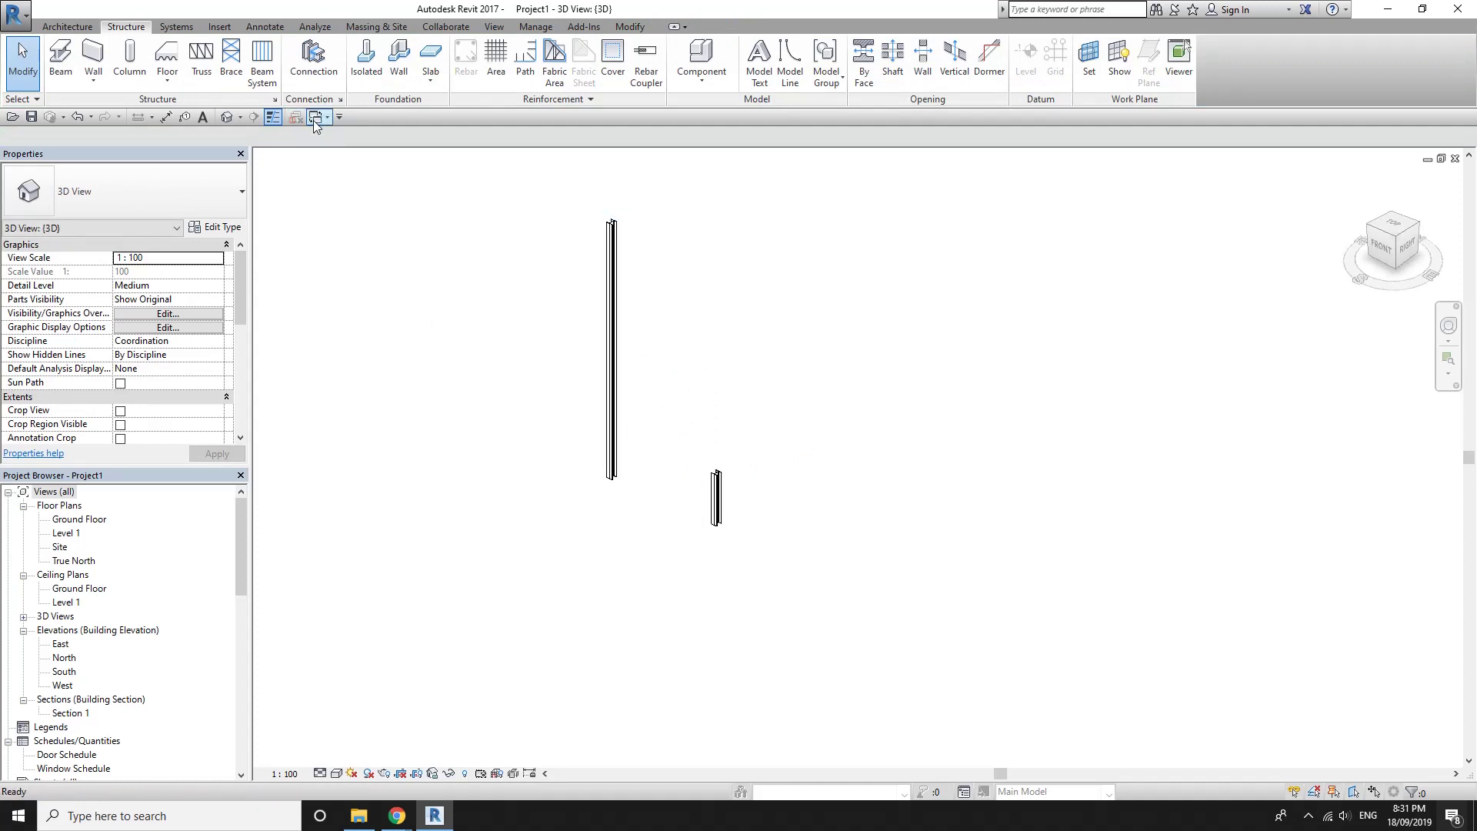
pyautogui.click(314, 123)
pyautogui.click(381, 136)
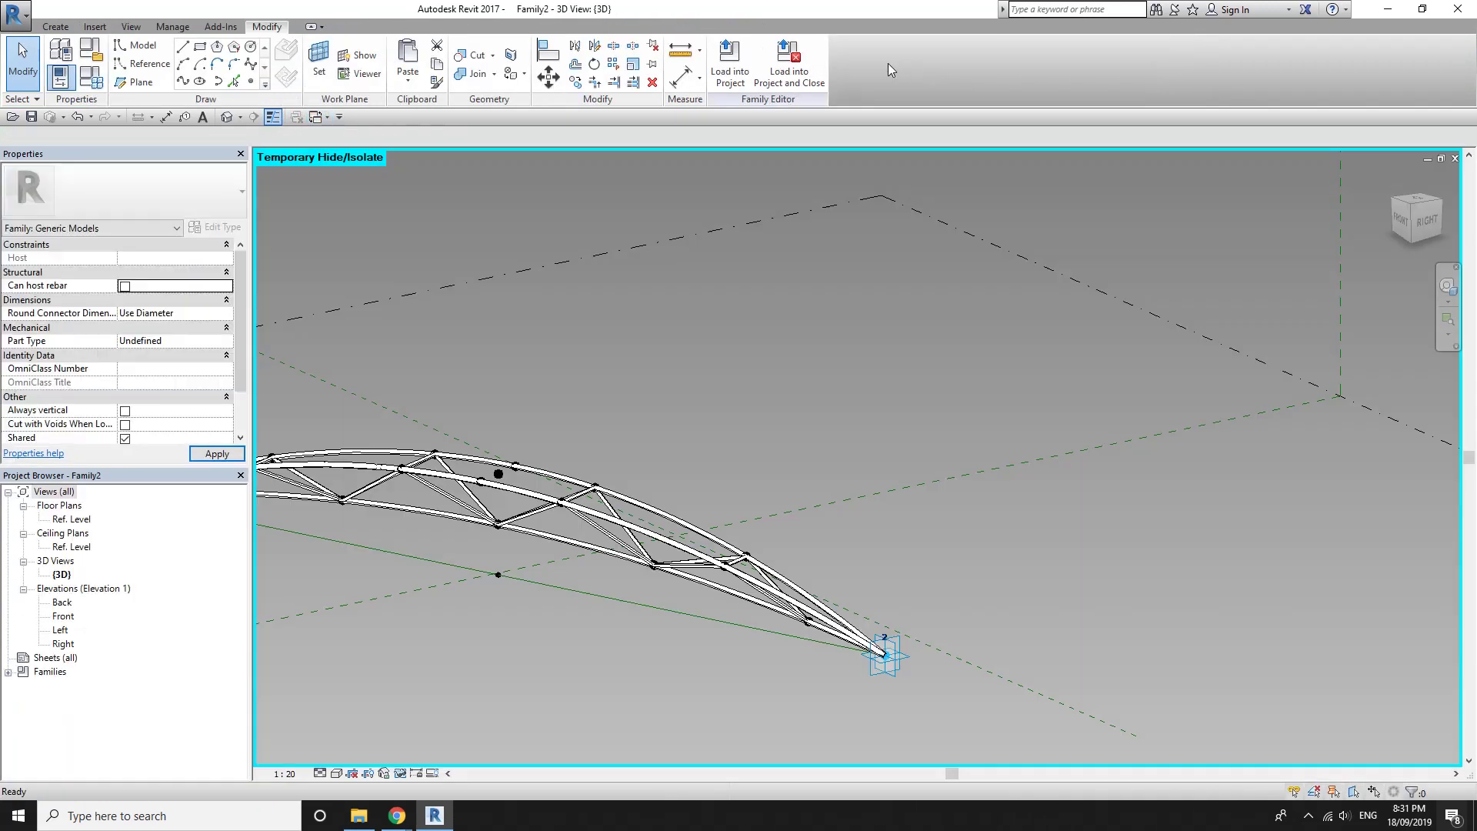
# Load Family2 into Project1, spanning it from the tall column top to the short column top
pyautogui.click(713, 66)
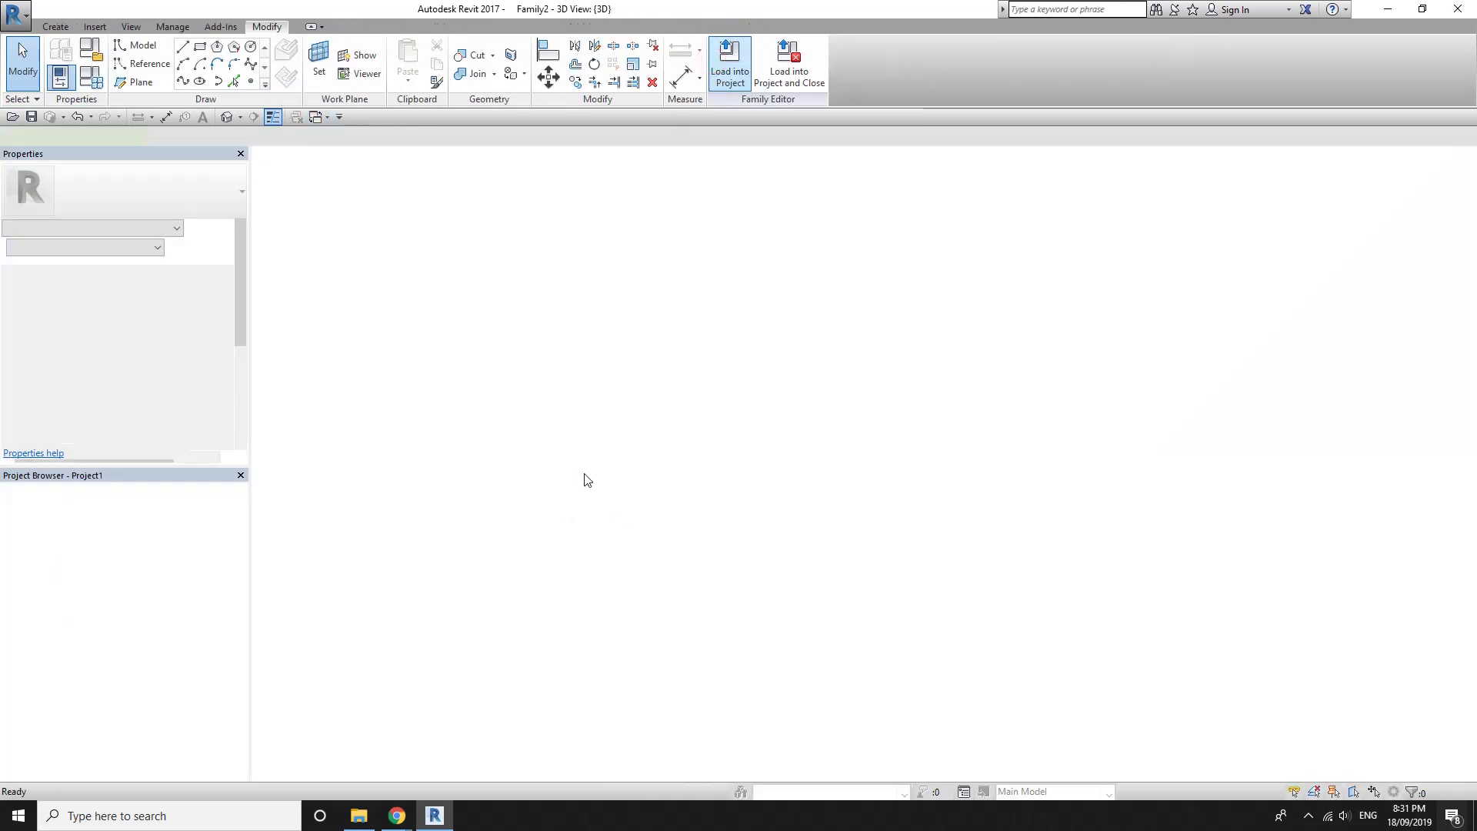
pyautogui.click(612, 221)
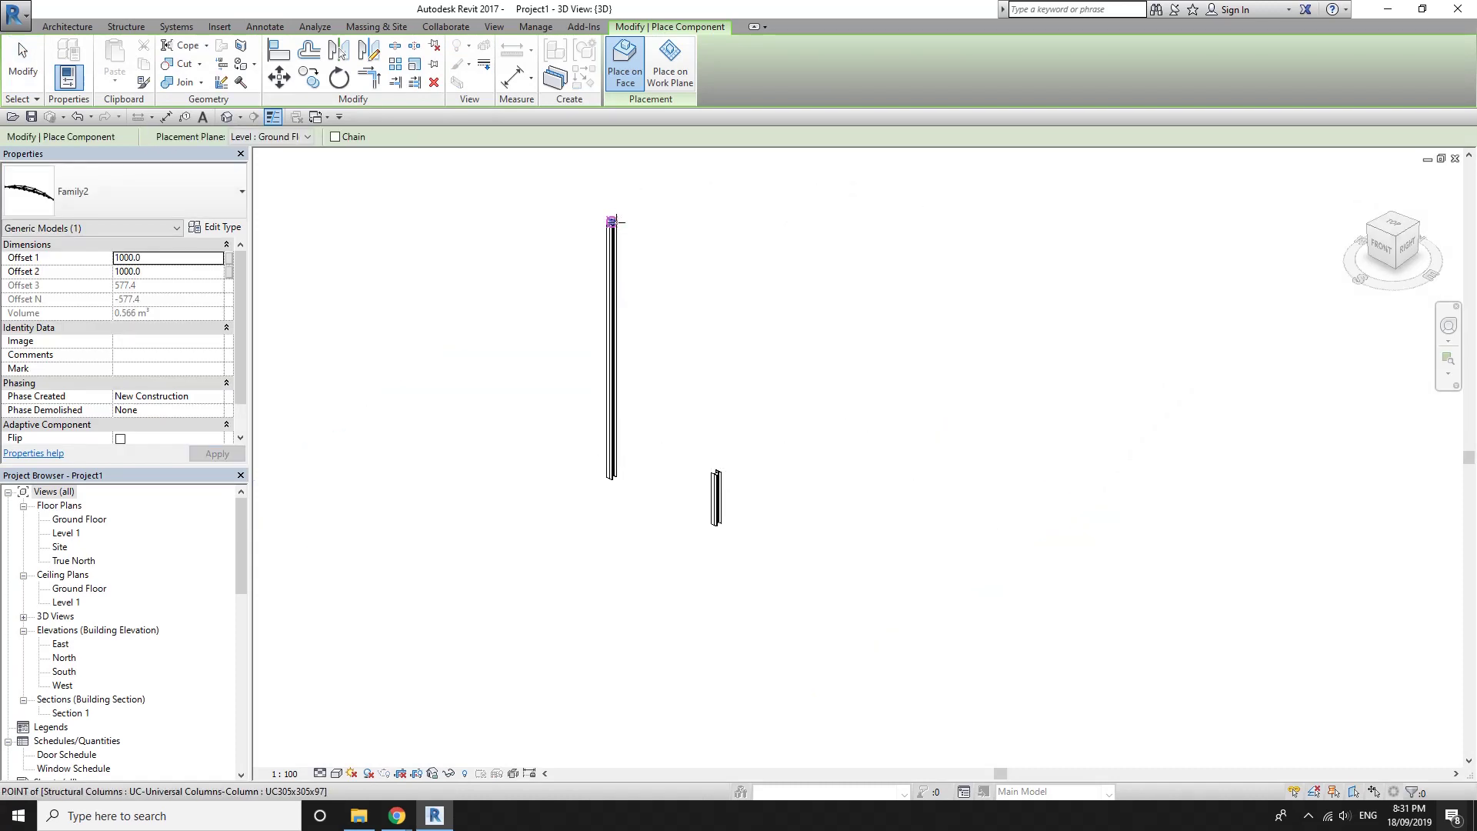
pyautogui.click(716, 473)
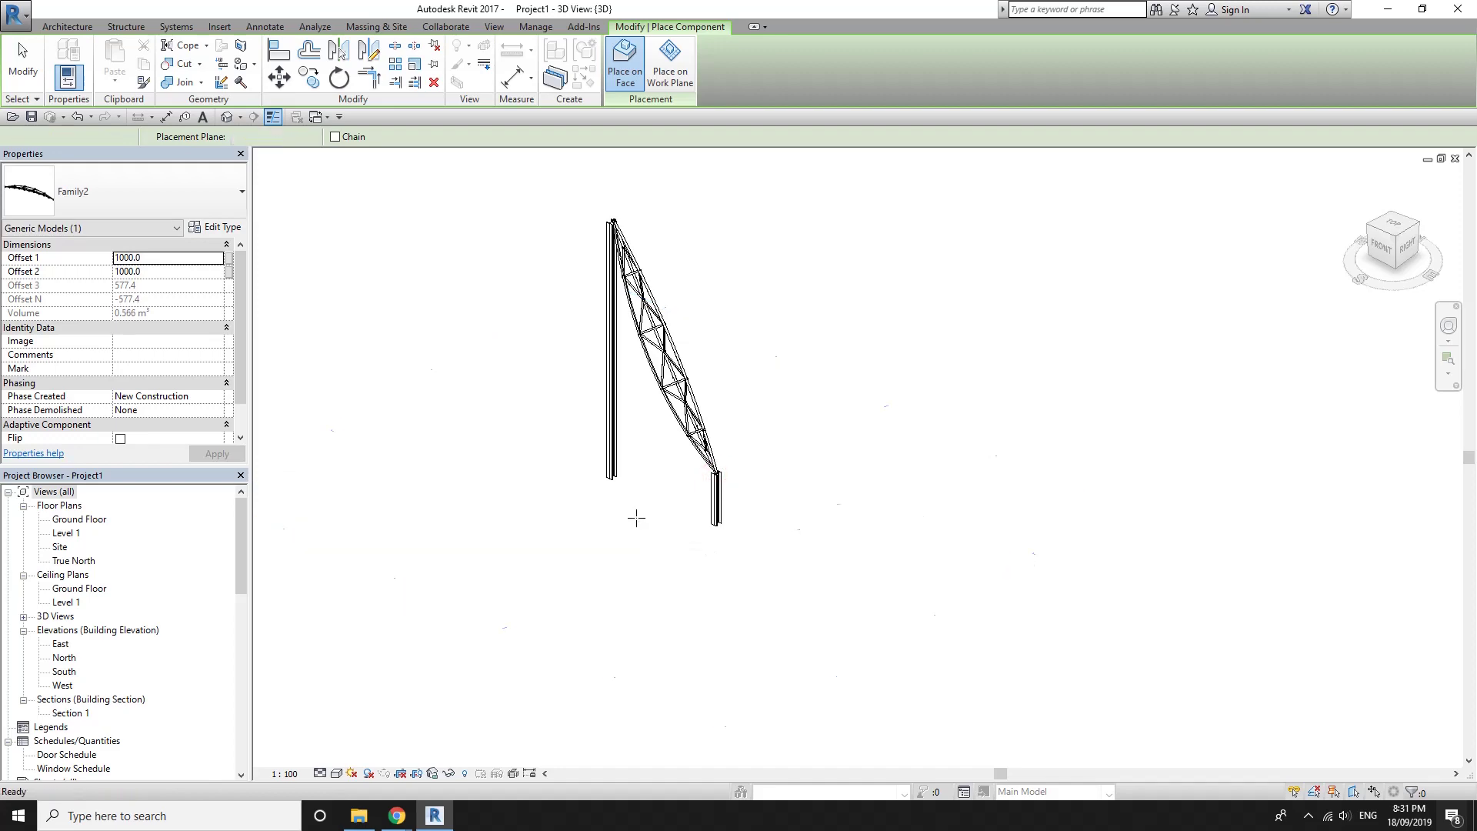
pyautogui.press('Escape')
pyautogui.moveTo(626, 518)
pyautogui.keyDown('shift'); pyautogui.mouseDown(button='middle')
pyautogui.moveTo(427, 495)
pyautogui.moveTo(677, 342)
pyautogui.moveTo(593, 395)
pyautogui.moveTo(539, 385)
pyautogui.mouseUp(button='middle'); pyautogui.keyUp('shift')
pyautogui.press('Escape')
pyautogui.click(678, 342)
# Set the truss's Offset 1 to -500 and orbit to inspect the flattened arch
pyautogui.scroll(-1, 243, 356)
pyautogui.scroll(1, 146, 379)
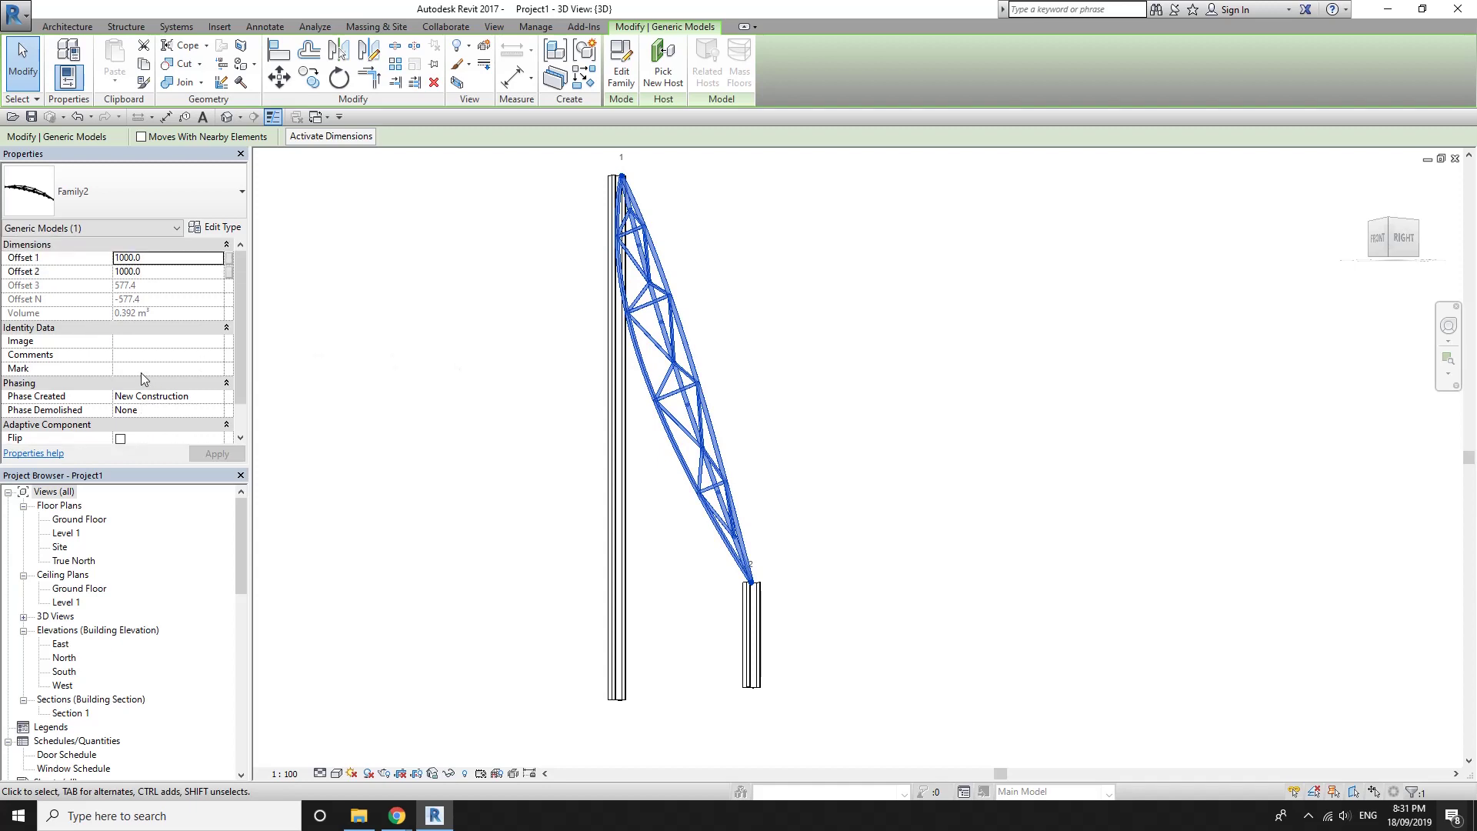
pyautogui.scroll(-1, 145, 380)
pyautogui.moveTo(672, 471)
pyautogui.keyDown('shift'); pyautogui.mouseDown(button='middle')
pyautogui.moveTo(851, 440)
pyautogui.moveTo(766, 396)
pyautogui.mouseUp(button='middle'); pyautogui.keyUp('shift')
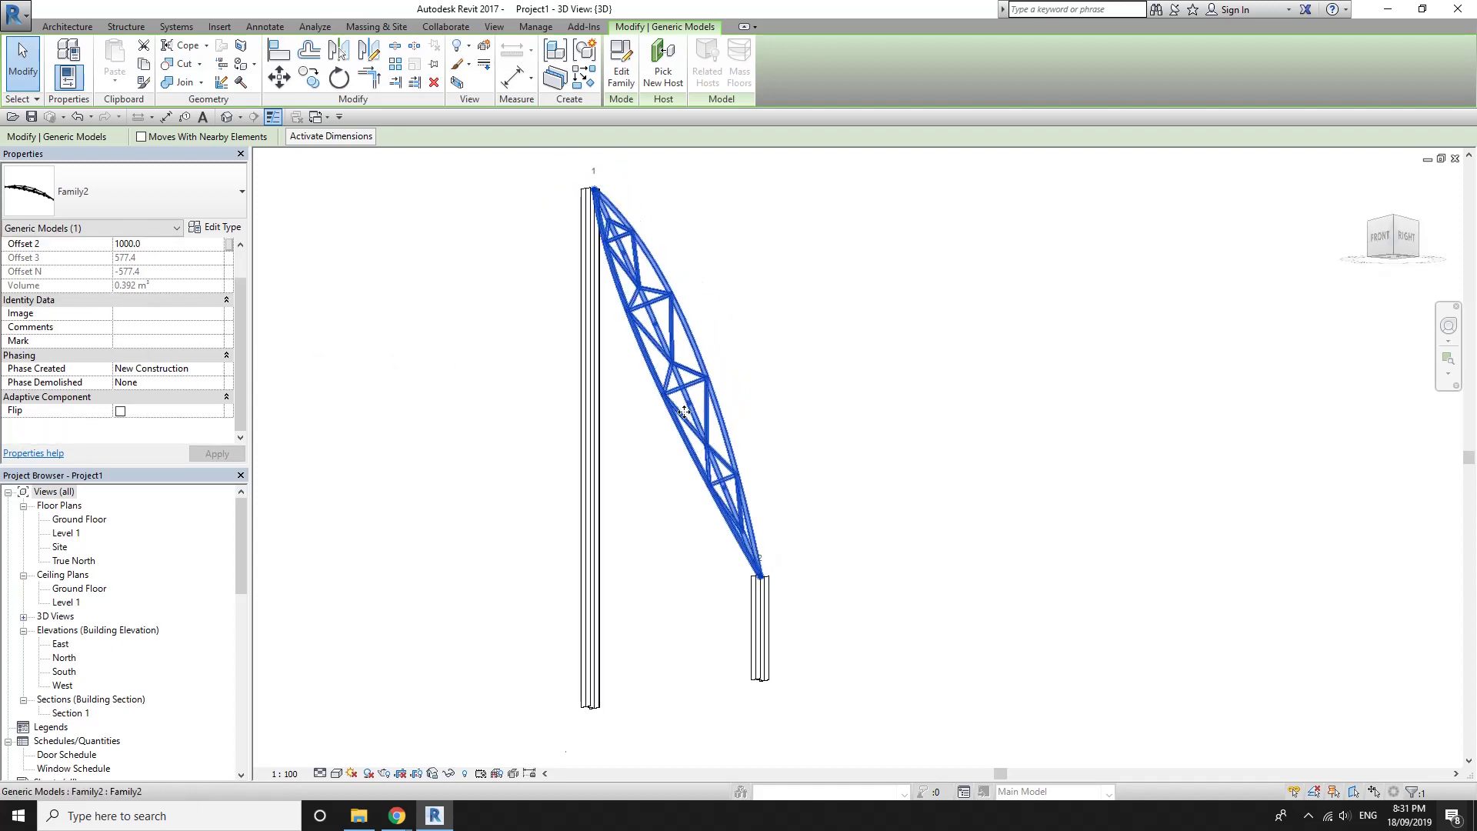
pyautogui.scroll(3, 766, 396)
pyautogui.scroll(-2, 782, 510)
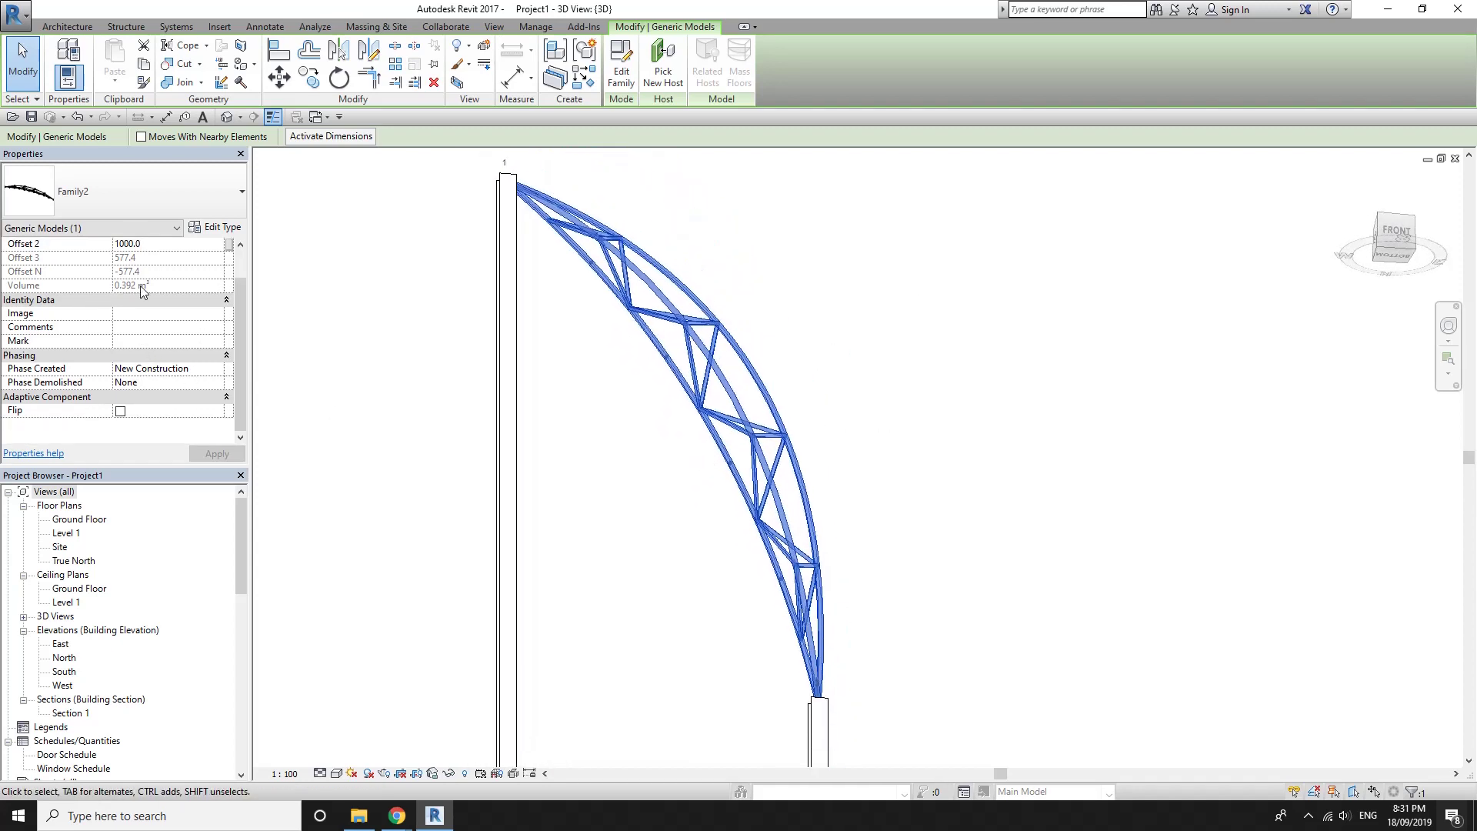
pyautogui.scroll(1, 134, 283)
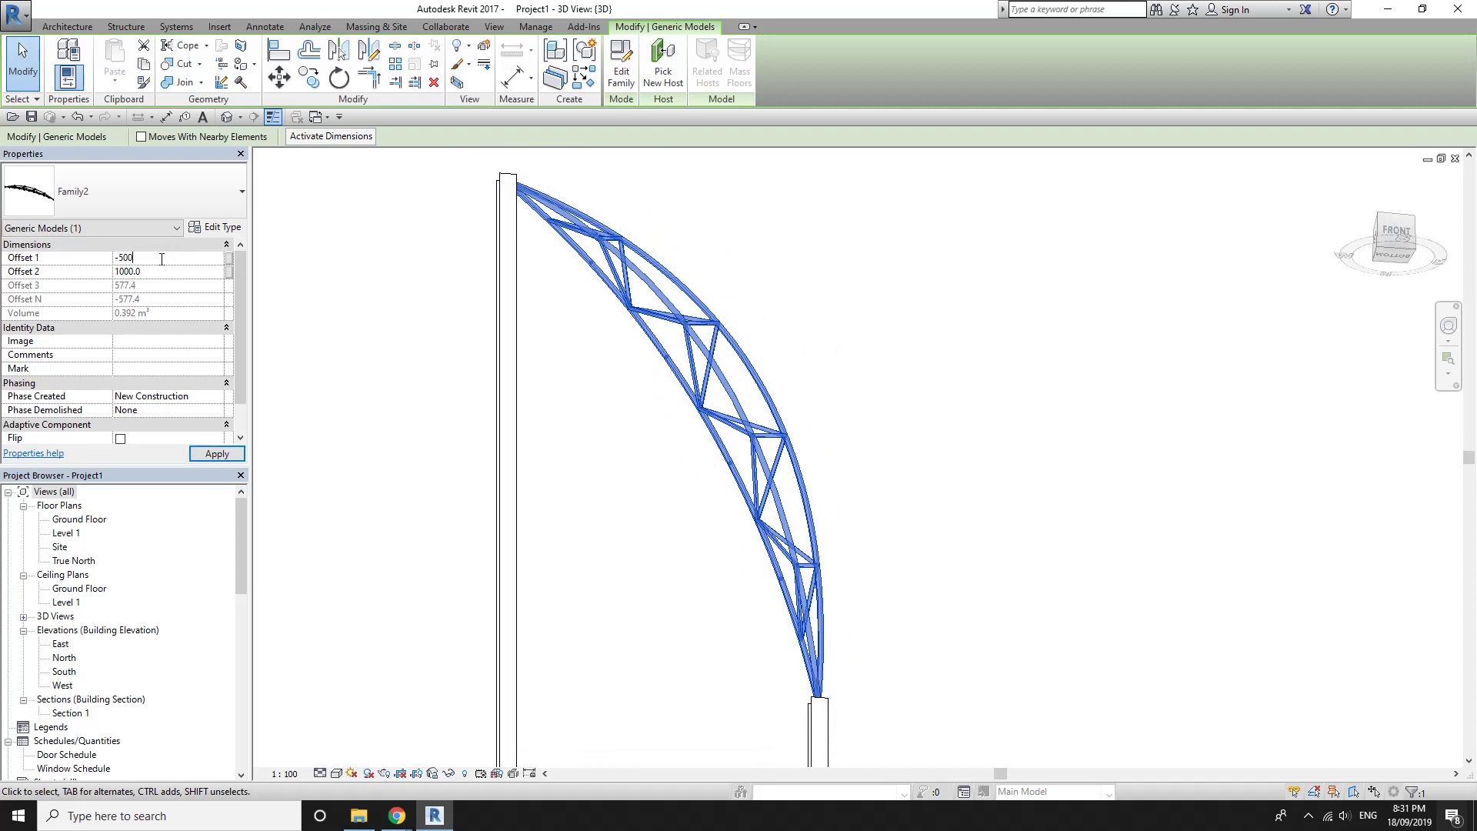
pyautogui.moveTo(544, 440)
pyautogui.keyDown('shift'); pyautogui.mouseDown(button='middle')
pyautogui.moveTo(603, 431)
pyautogui.moveTo(425, 366)
pyautogui.moveTo(377, 293)
pyautogui.moveTo(397, 307)
pyautogui.moveTo(406, 280)
pyautogui.moveTo(362, 297)
pyautogui.moveTo(405, 356)
pyautogui.moveTo(627, 492)
pyautogui.moveTo(565, 466)
pyautogui.mouseUp(button='middle'); pyautogui.keyUp('shift')
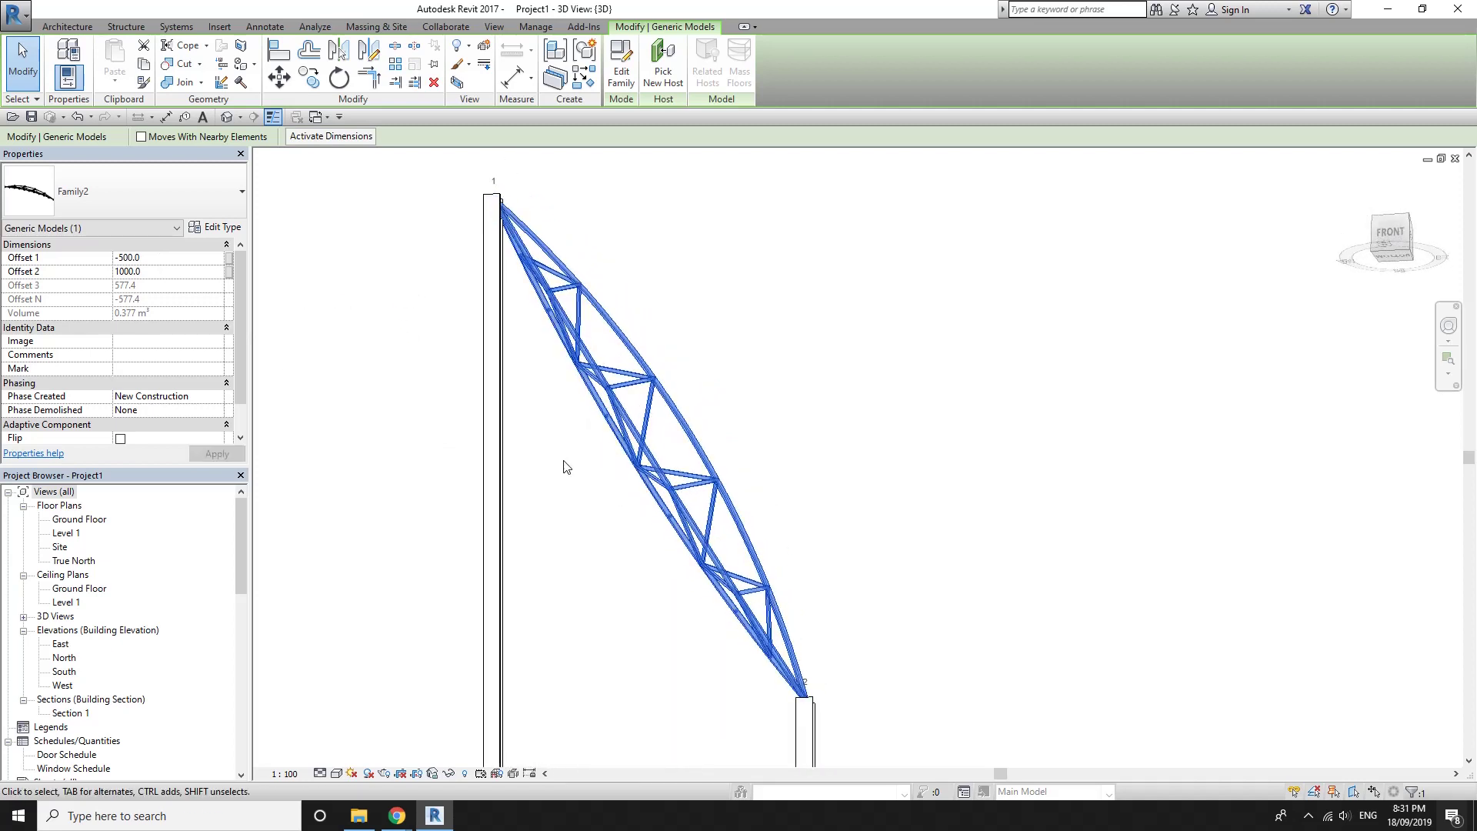
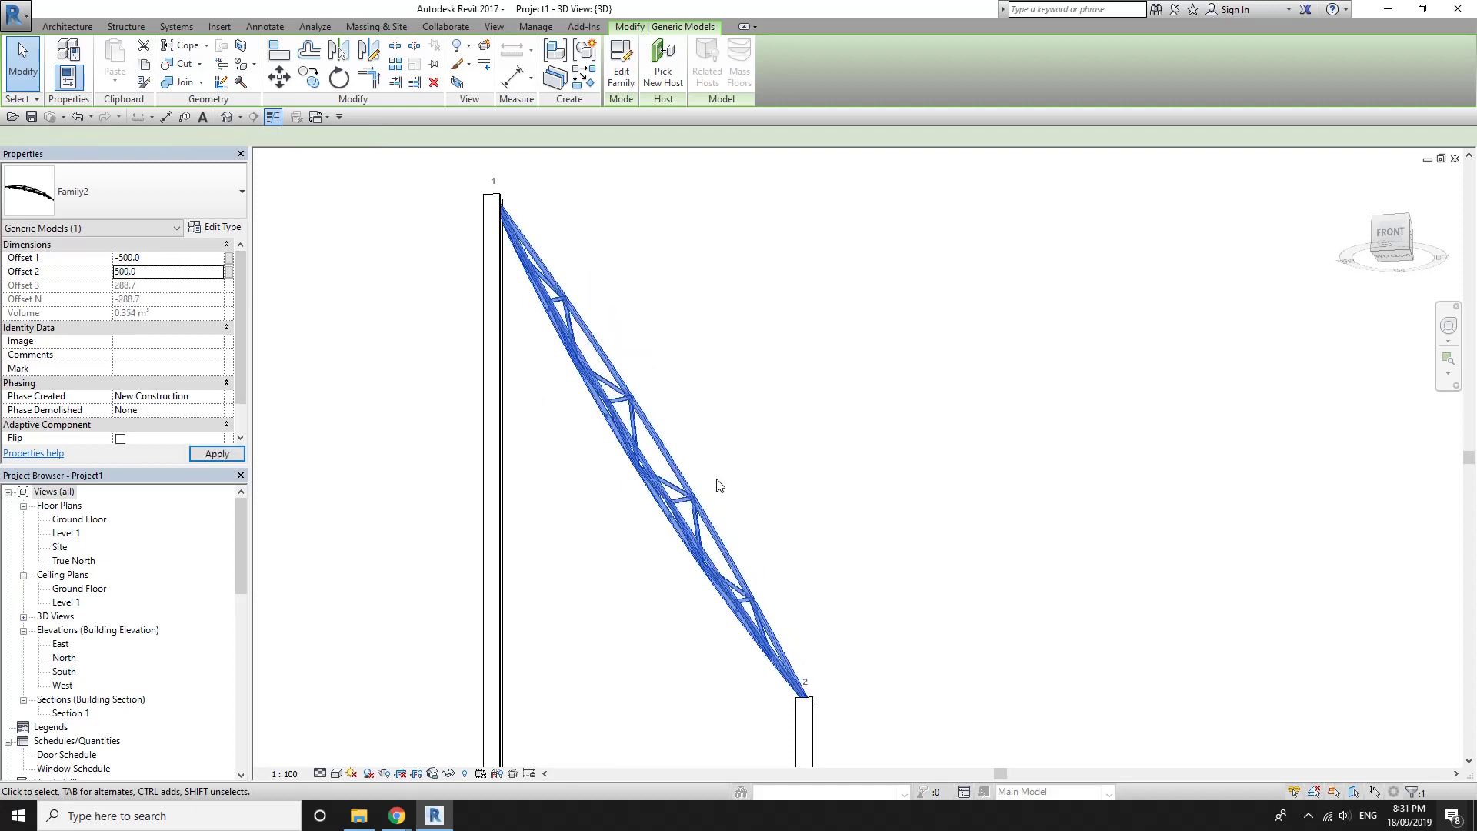
# Orbit and zoom around the regenerated truss with Offset 2 at 500, clearing the selection
pyautogui.moveTo(719, 485)
pyautogui.keyDown('shift'); pyautogui.mouseDown(button='middle')
pyautogui.moveTo(478, 326)
pyautogui.moveTo(437, 257)
pyautogui.moveTo(520, 370)
pyautogui.moveTo(389, 402)
pyautogui.mouseUp(button='middle'); pyautogui.keyUp('shift')
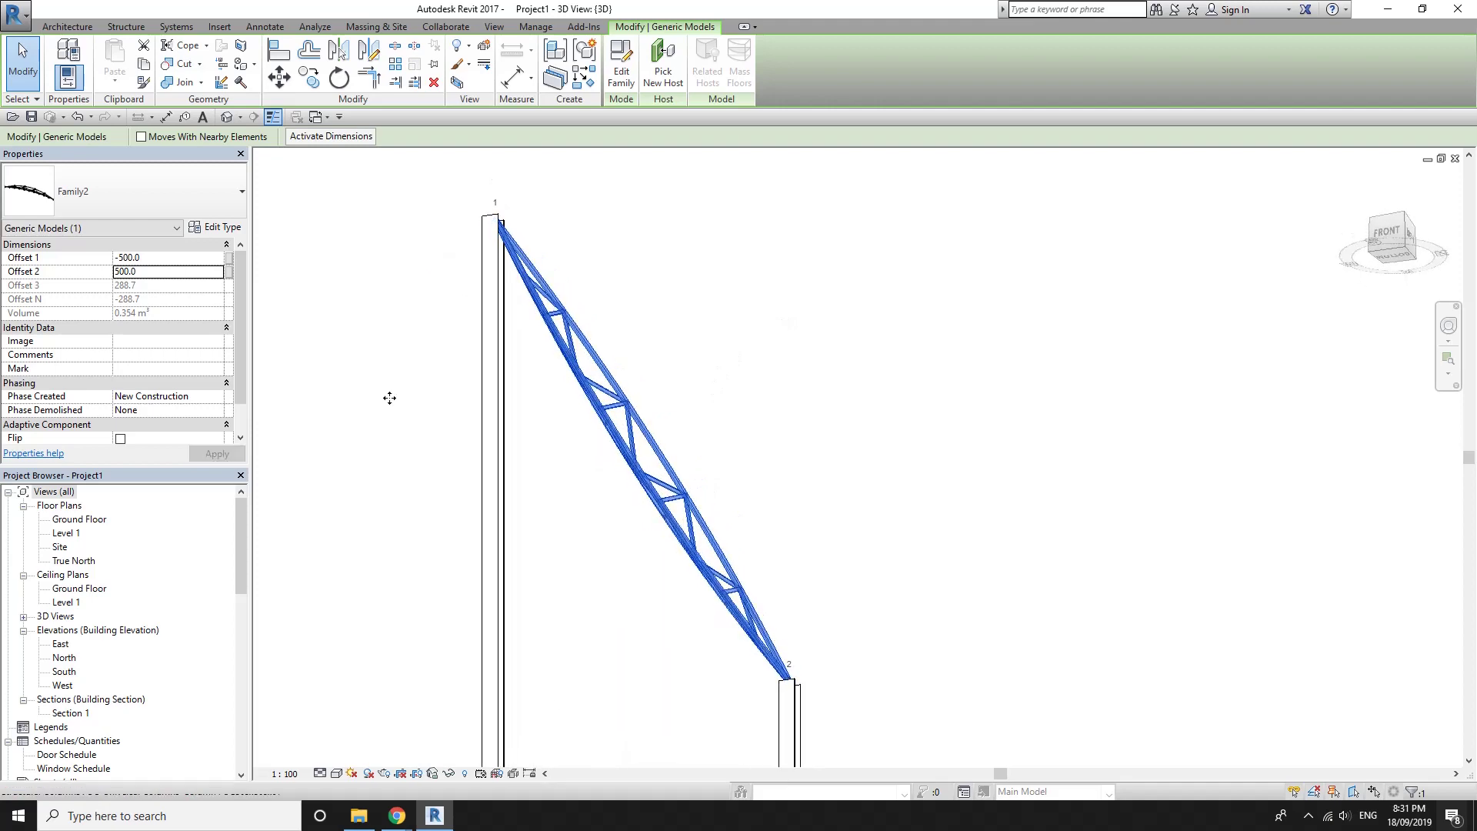
pyautogui.scroll(-2, 136, 338)
pyautogui.scroll(1, 137, 344)
pyautogui.click(639, 369)
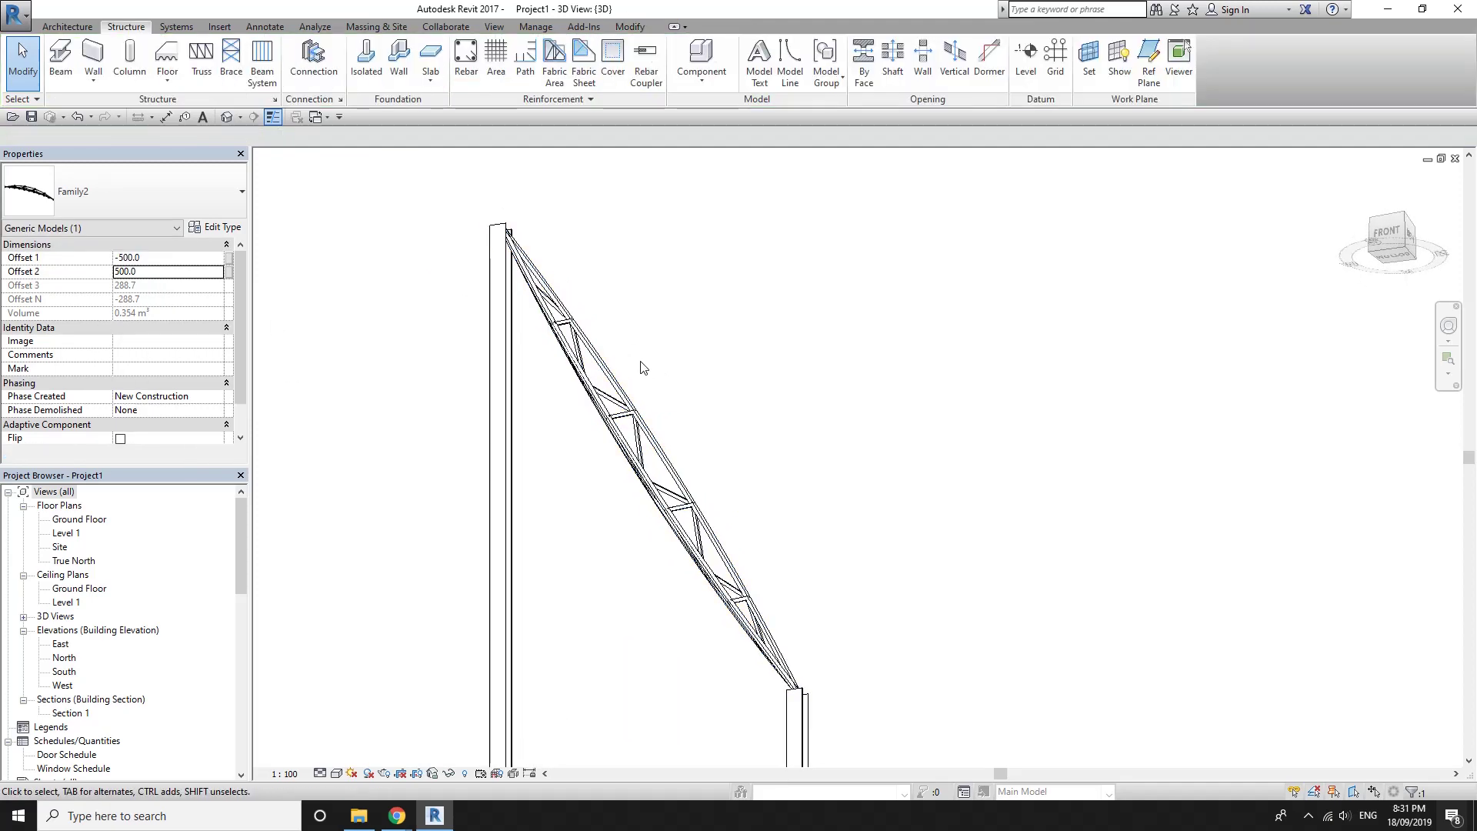
pyautogui.moveTo(639, 369)
pyautogui.keyDown('shift'); pyautogui.mouseDown(button='middle')
pyautogui.moveTo(739, 543)
pyautogui.moveTo(625, 485)
pyautogui.mouseUp(button='middle'); pyautogui.keyUp('shift')
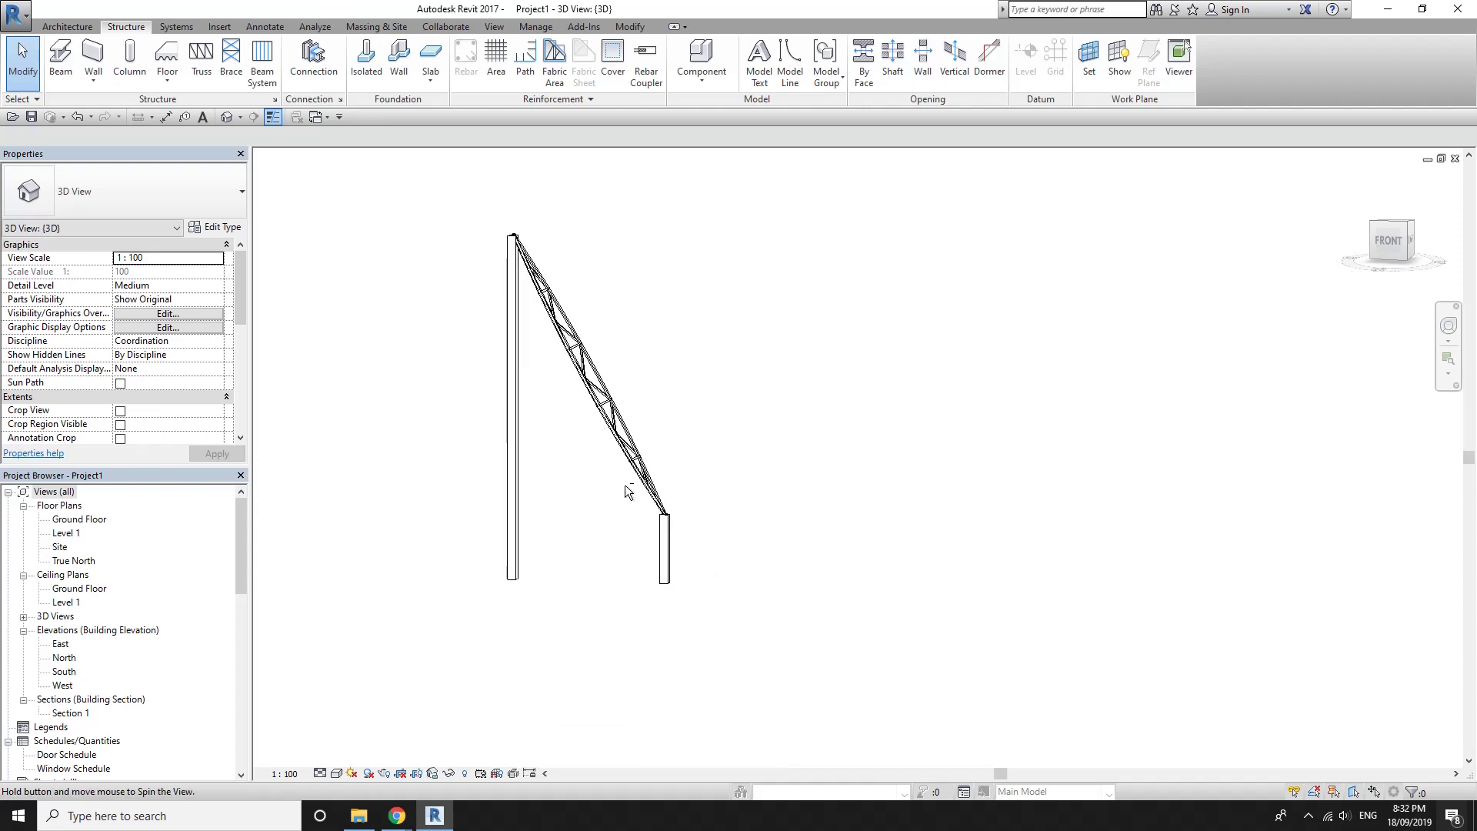
# Select the tall left steel column and orbit the view around it
pyautogui.click(669, 555)
pyautogui.press('Escape')
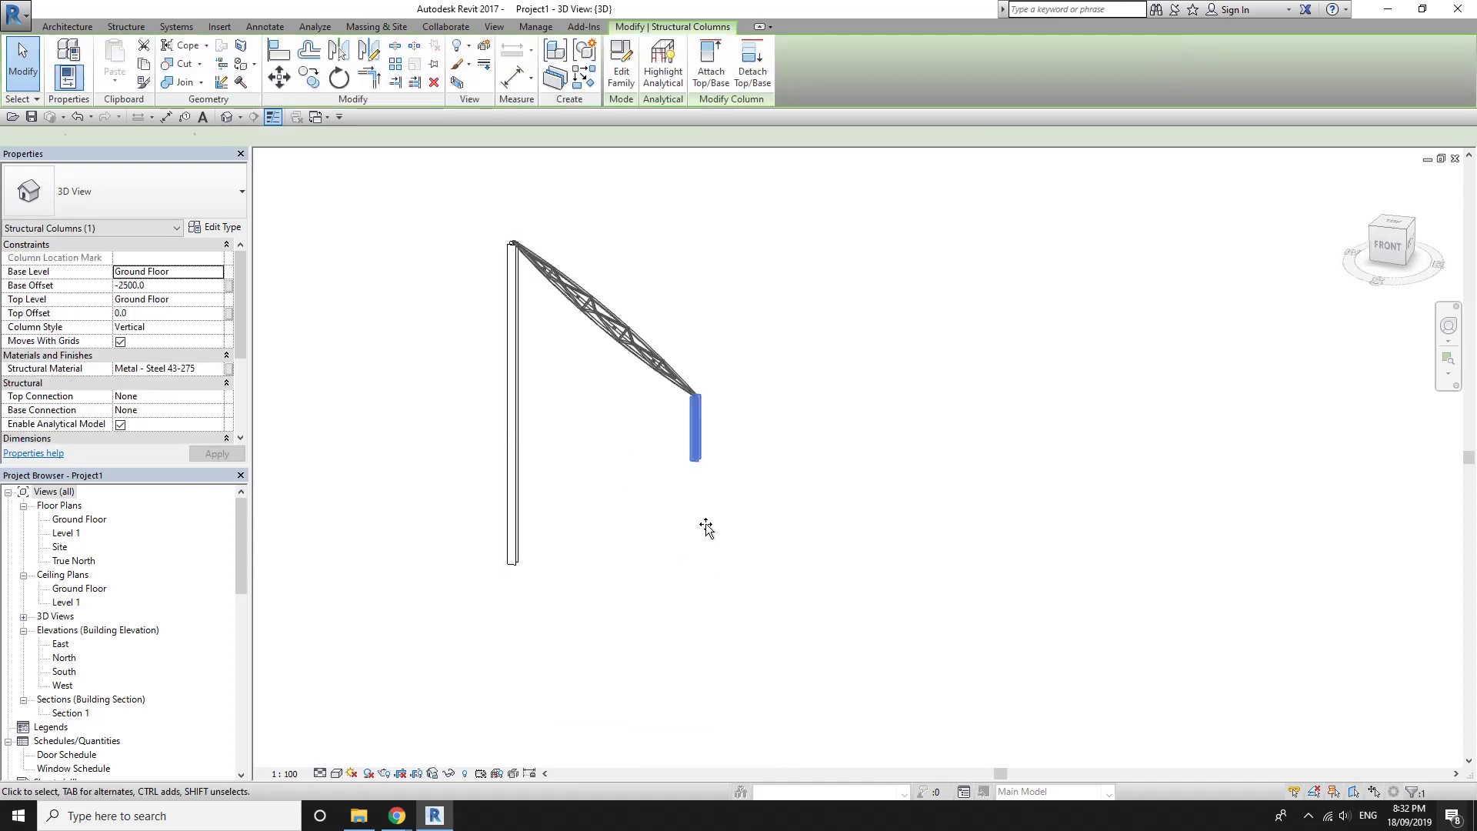
pyautogui.click(508, 495)
pyautogui.press('Escape')
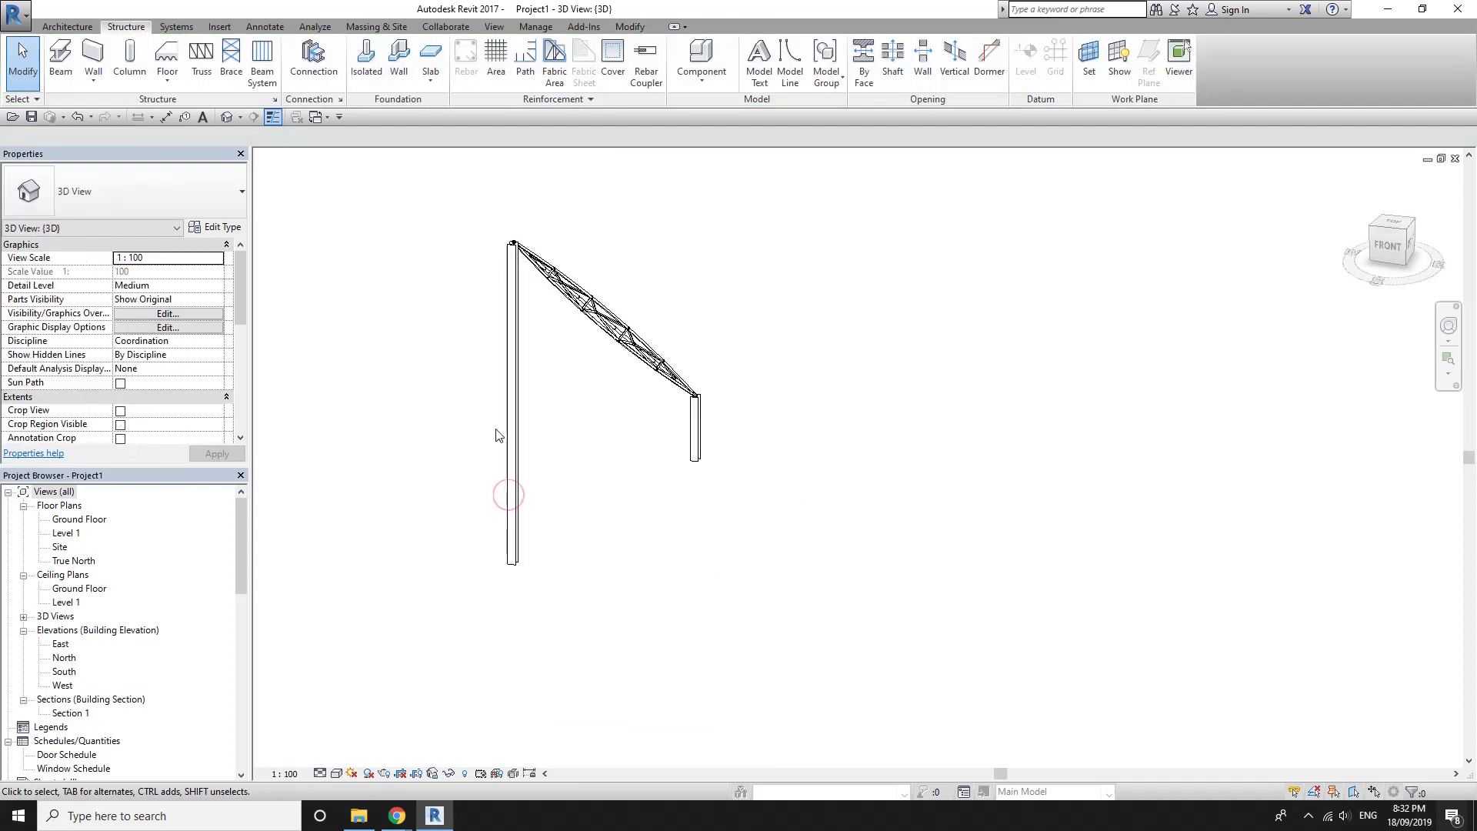
pyautogui.click(514, 410)
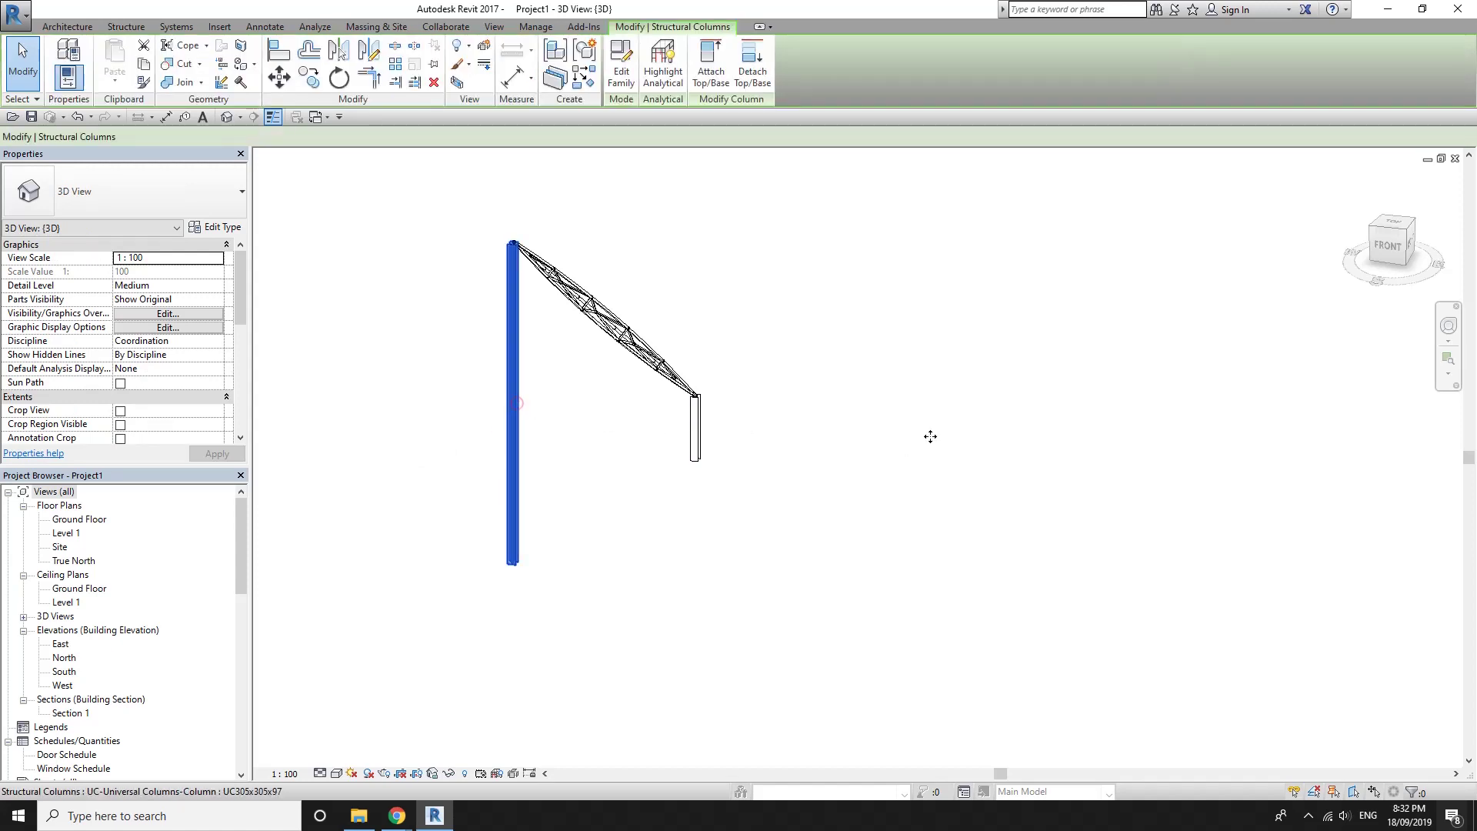
pyautogui.moveTo(930, 436); pyautogui.dragTo(930, 437)
pyautogui.keyDown('shift'); pyautogui.moveTo(840, 513); pyautogui.dragTo(961, 583, button='middle'); pyautogui.keyUp('shift')
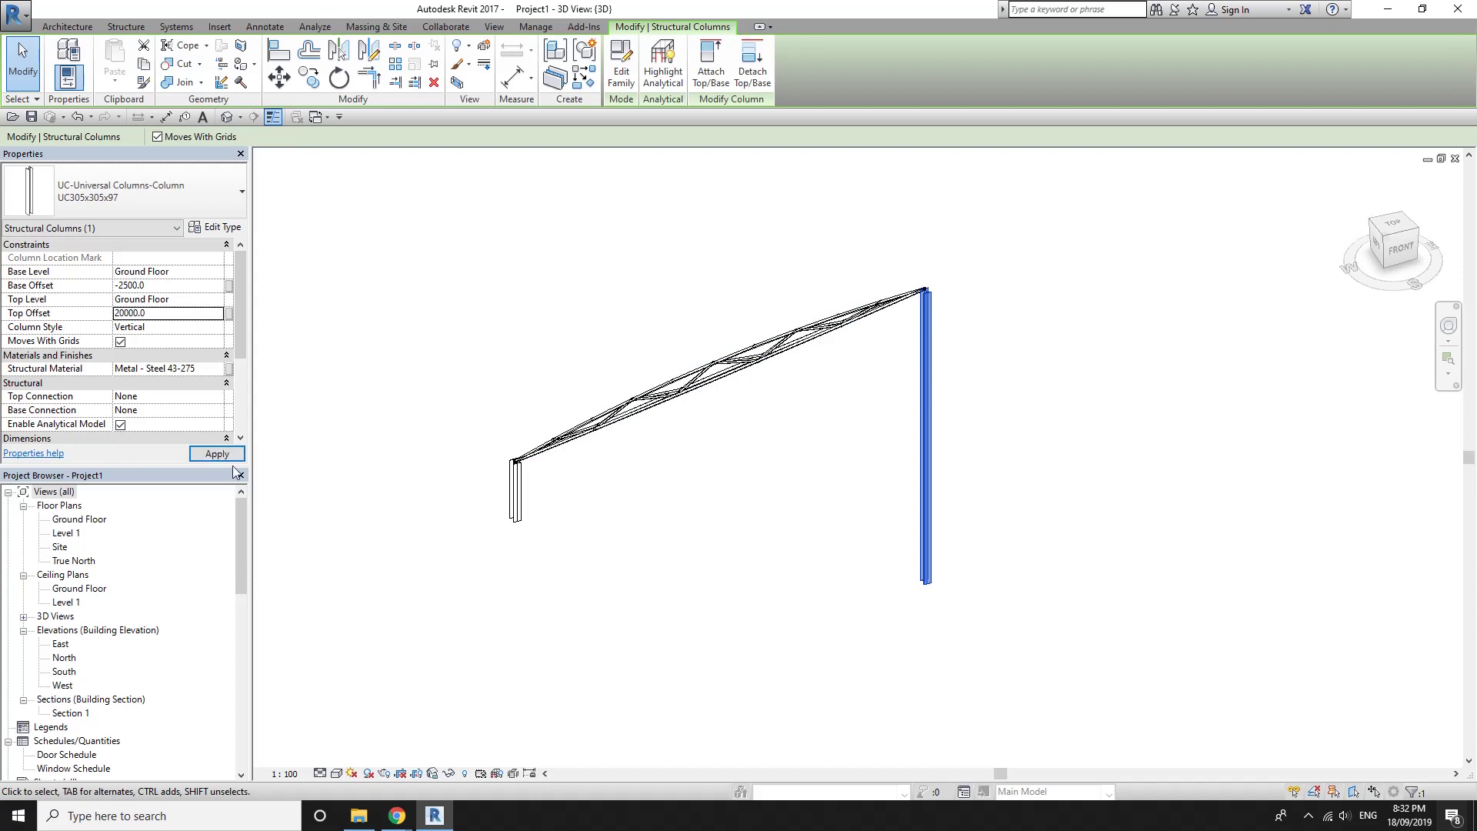
# Apply a 20000 Top Offset to the column, deselect it, and zoom in on the truss
pyautogui.click(231, 458)
pyautogui.scroll(-3, 669, 458)
pyautogui.scroll(3, 643, 460)
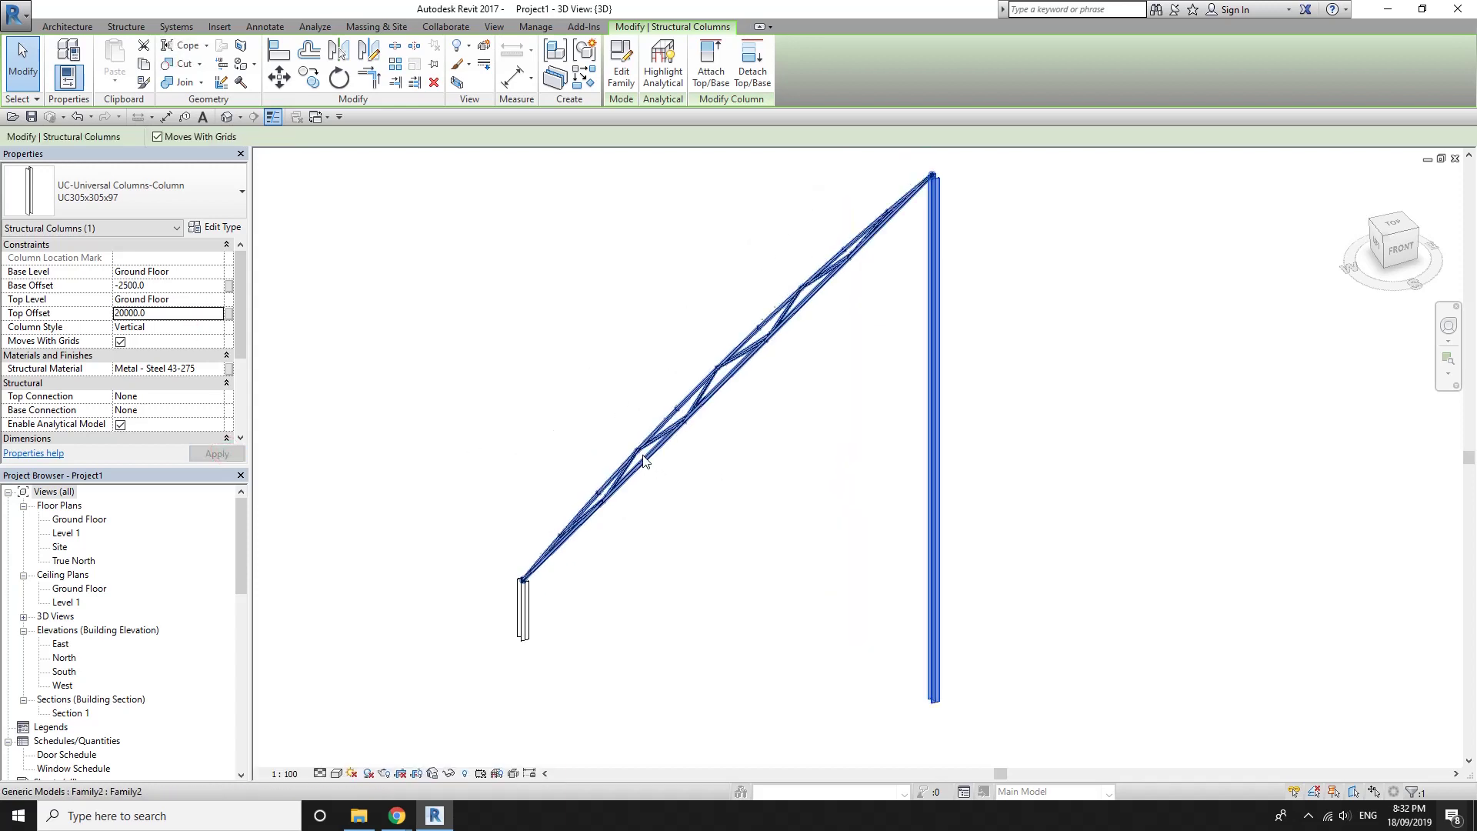
pyautogui.press('Escape')
pyautogui.scroll(2, 692, 450)
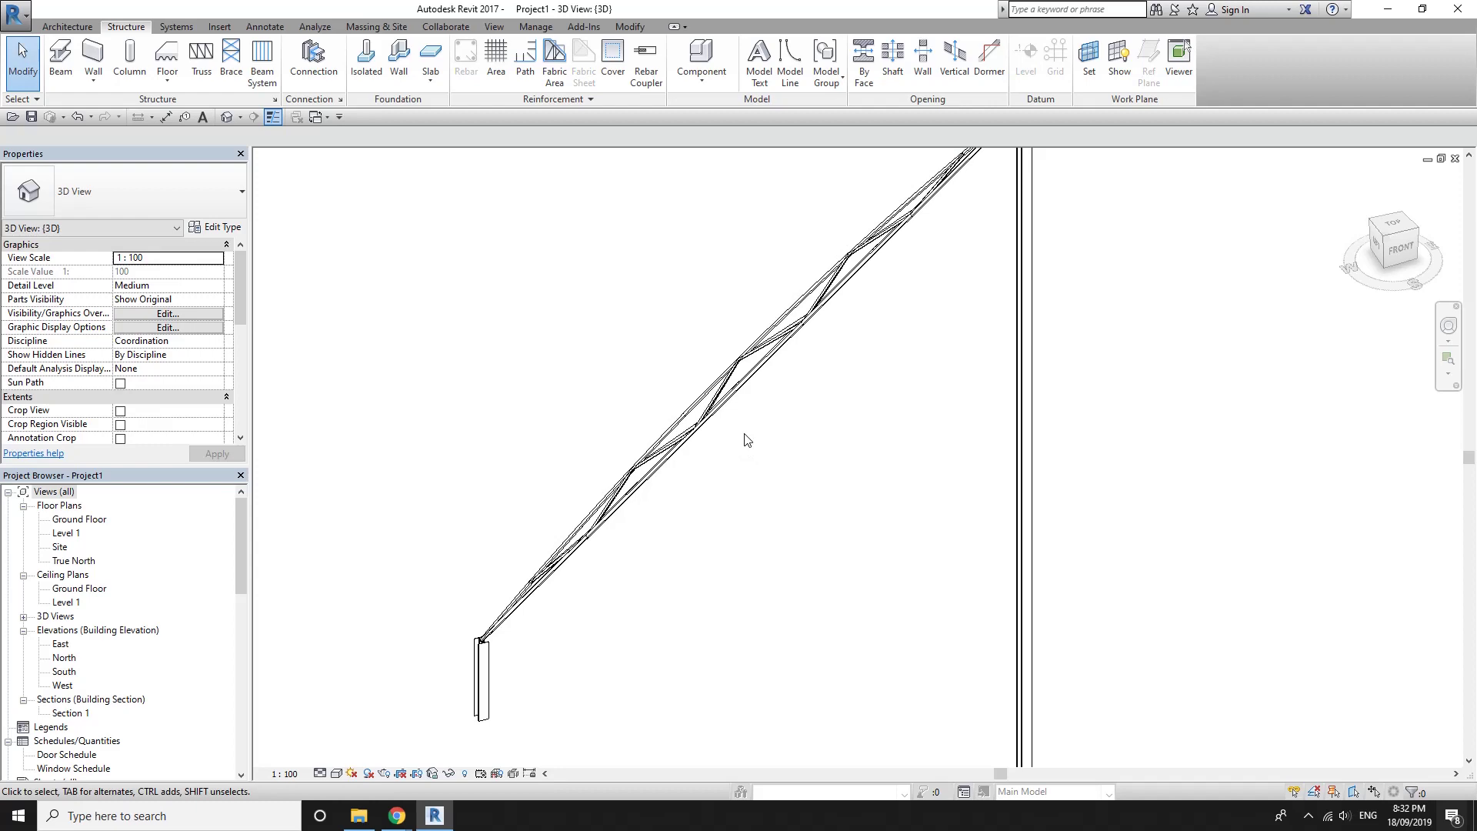